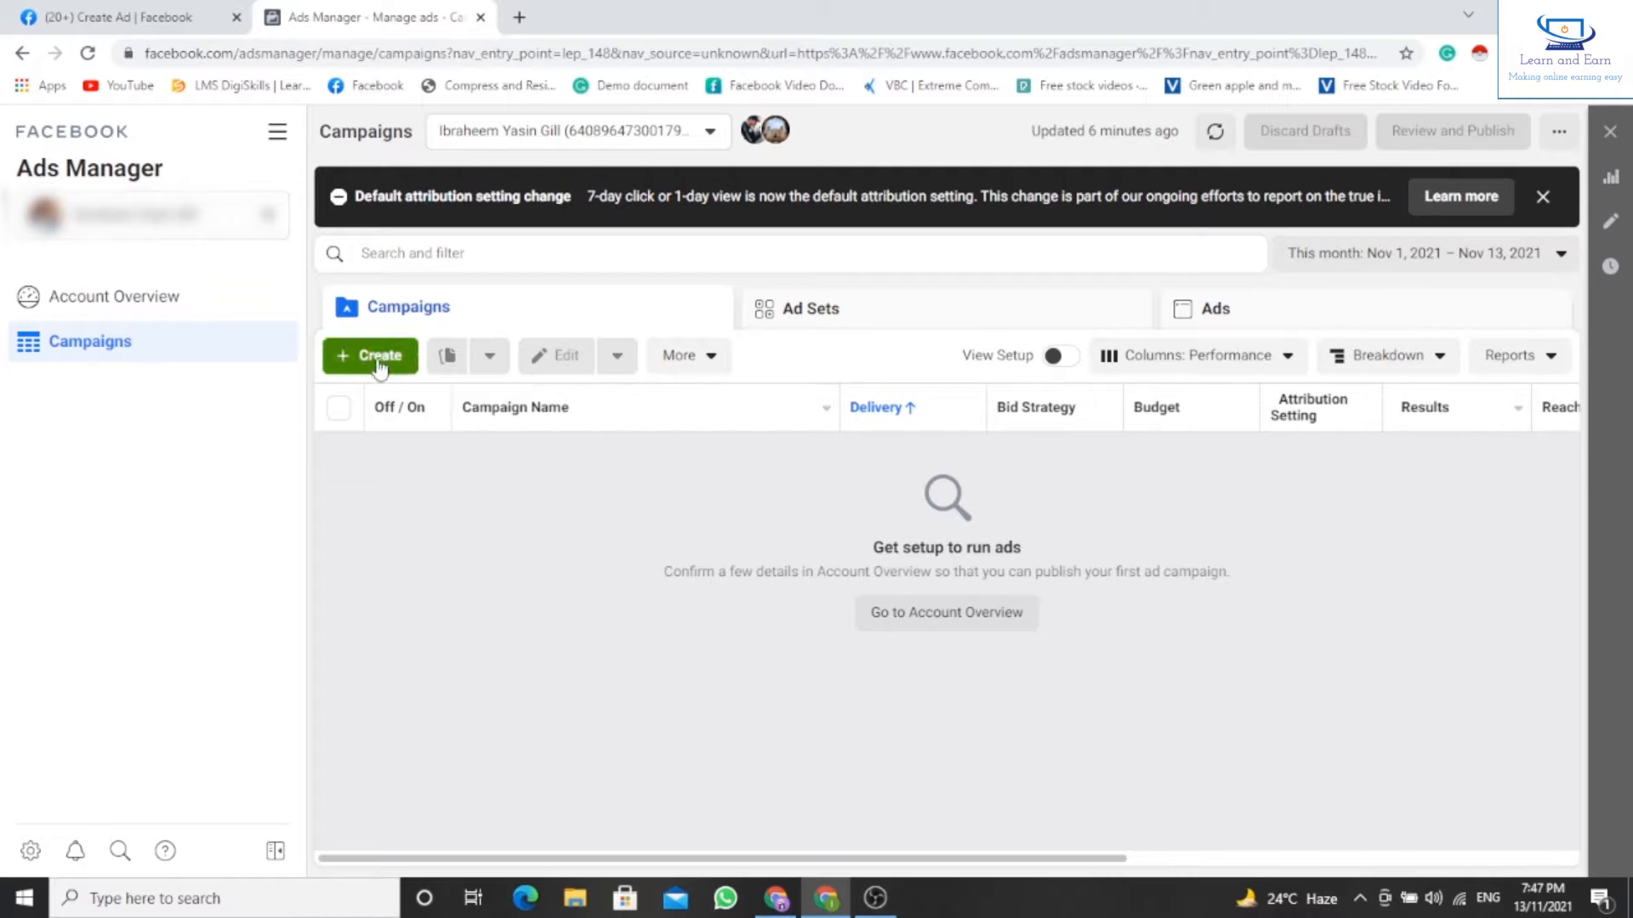
Look through the column presets available for the campaigns table.
click(1281, 357)
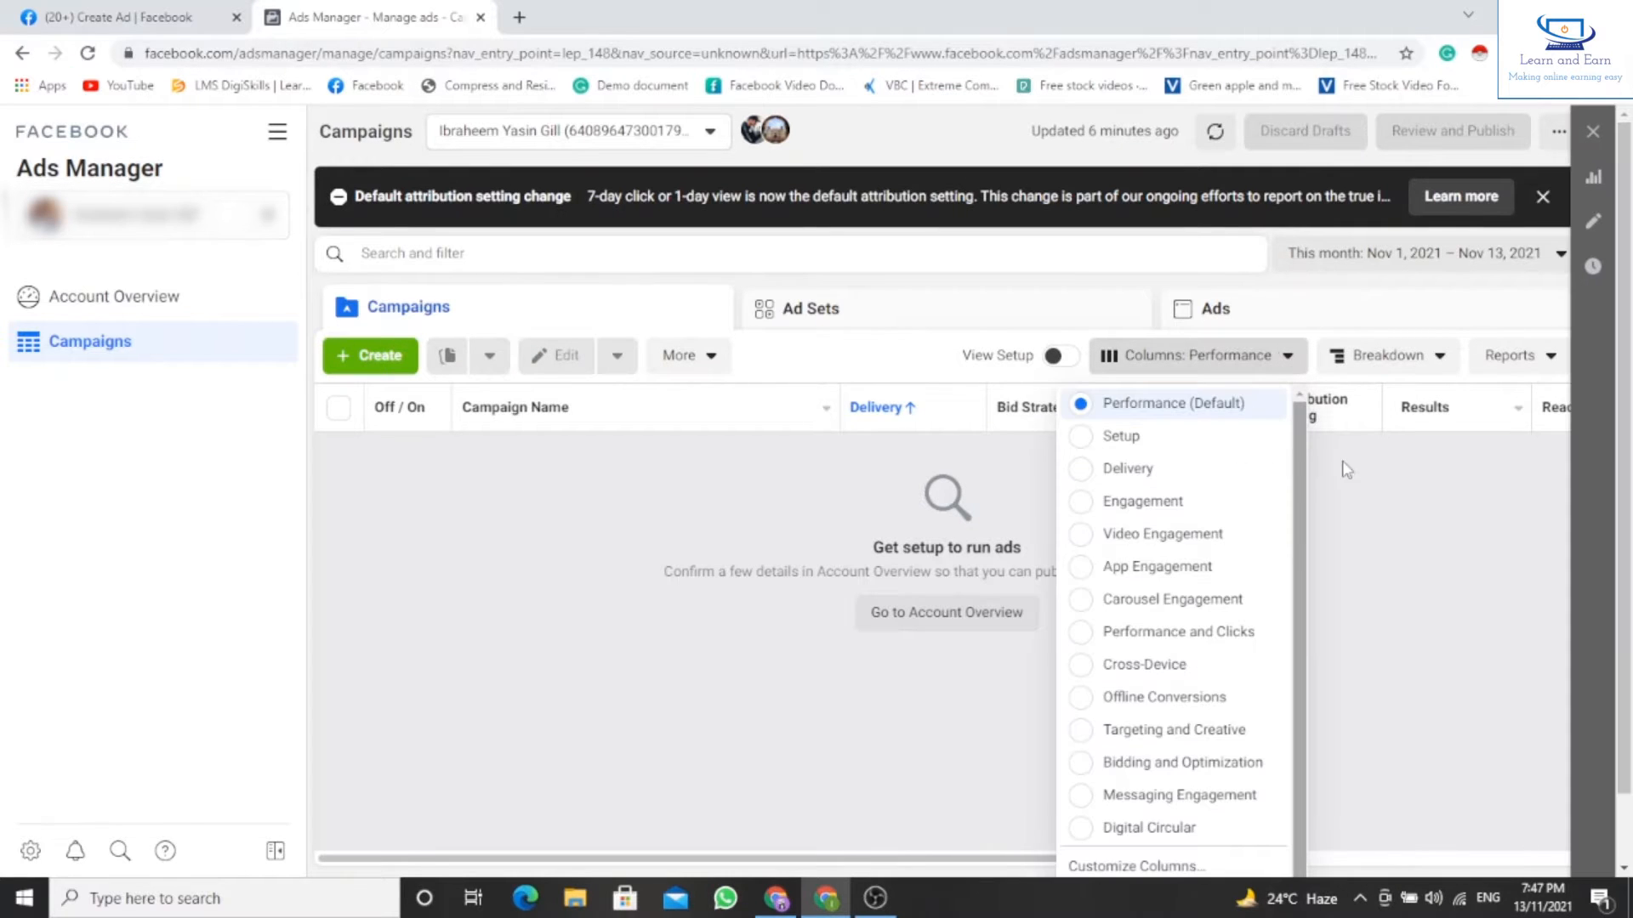
scroll(1176, 516, down, 3)
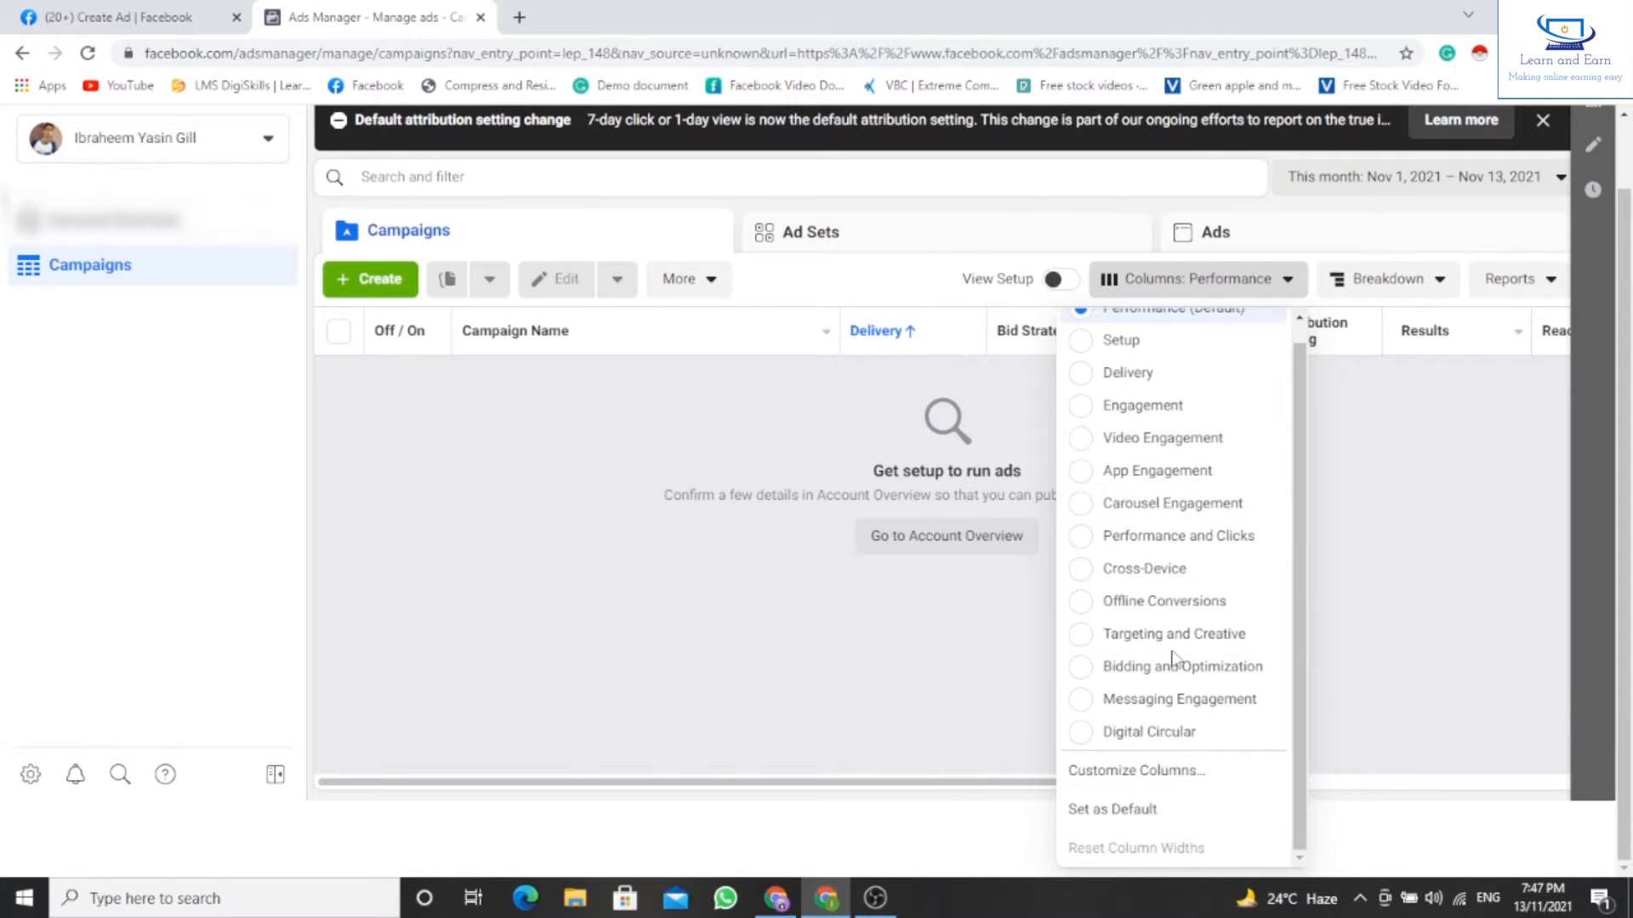
click(1345, 556)
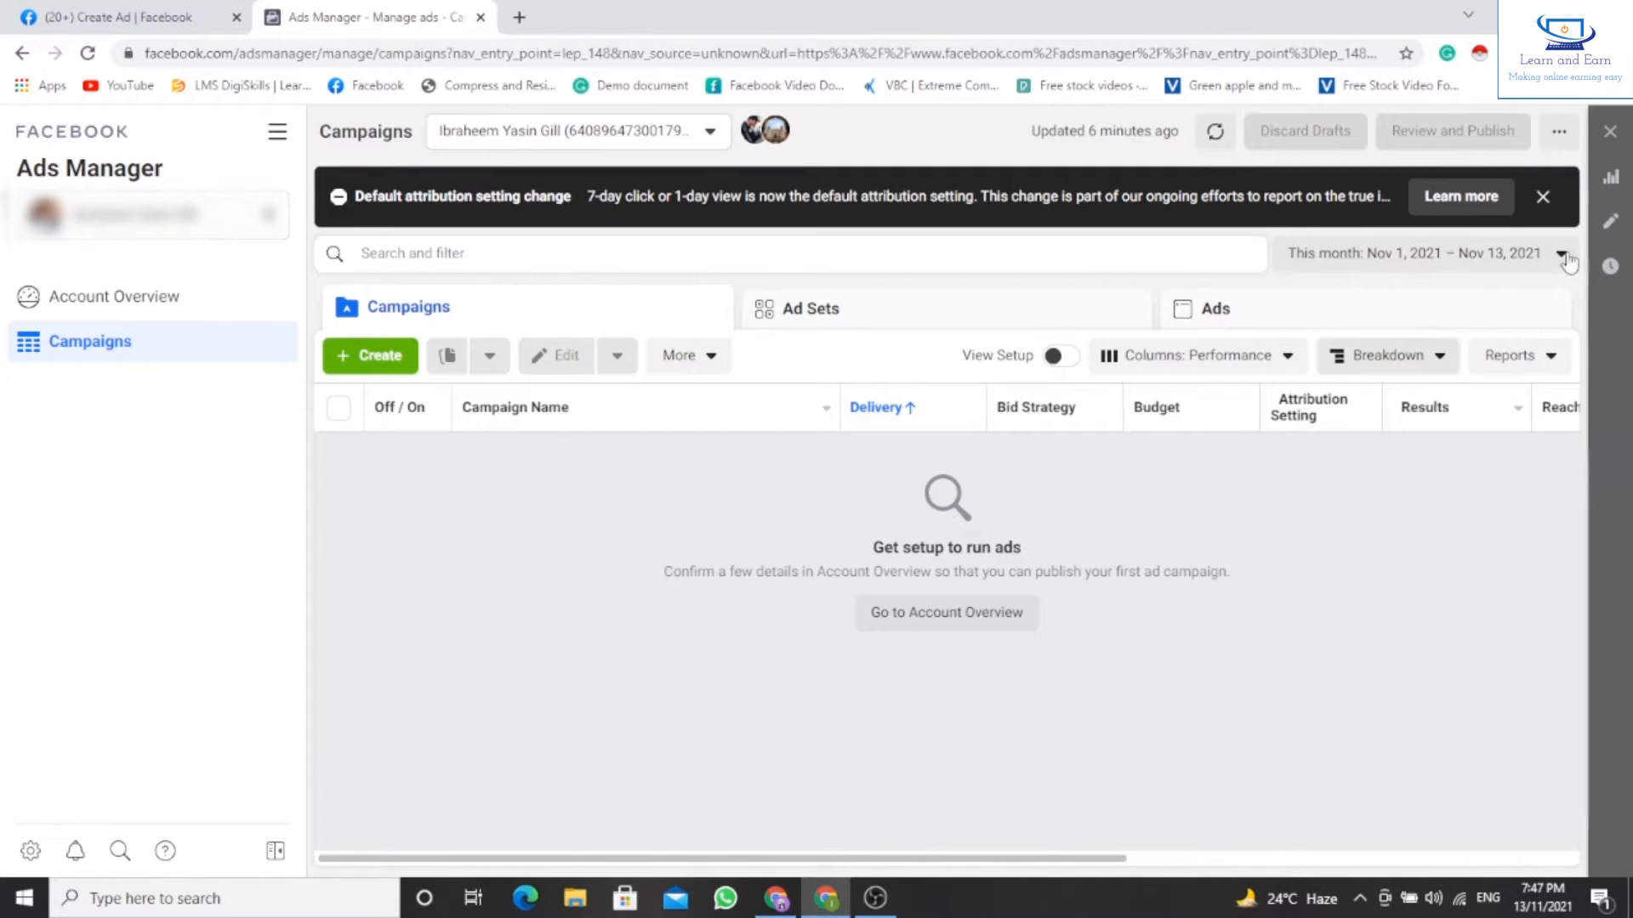
Start a new campaign with the Engagement objective and Page likes as the engagement type.
click(372, 358)
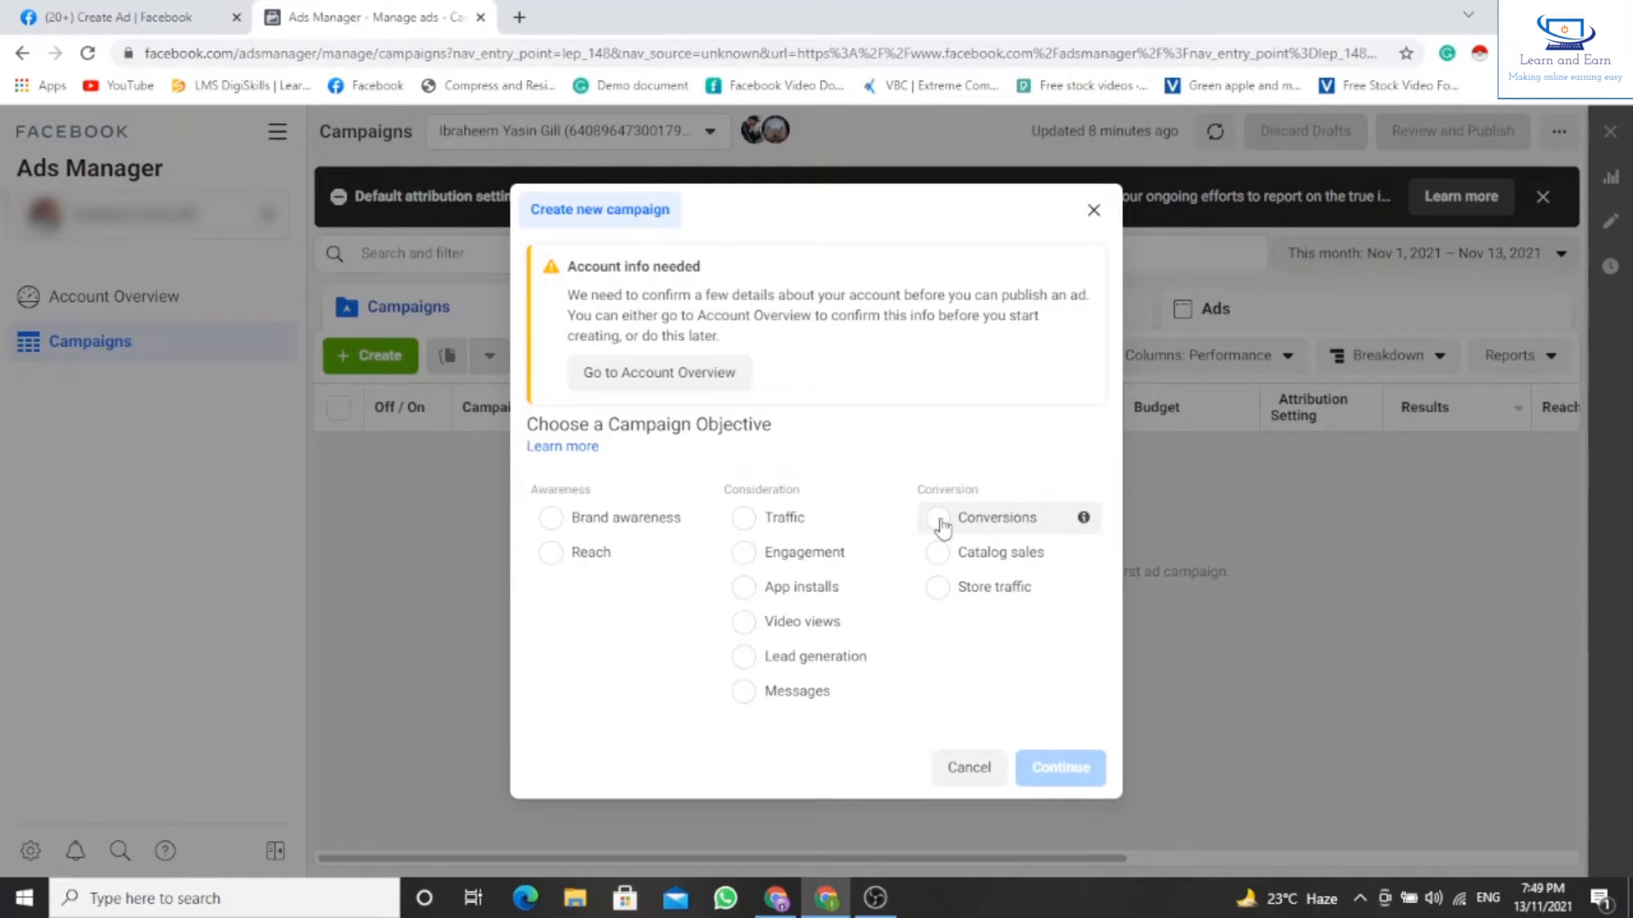
mouse_move(1083, 520)
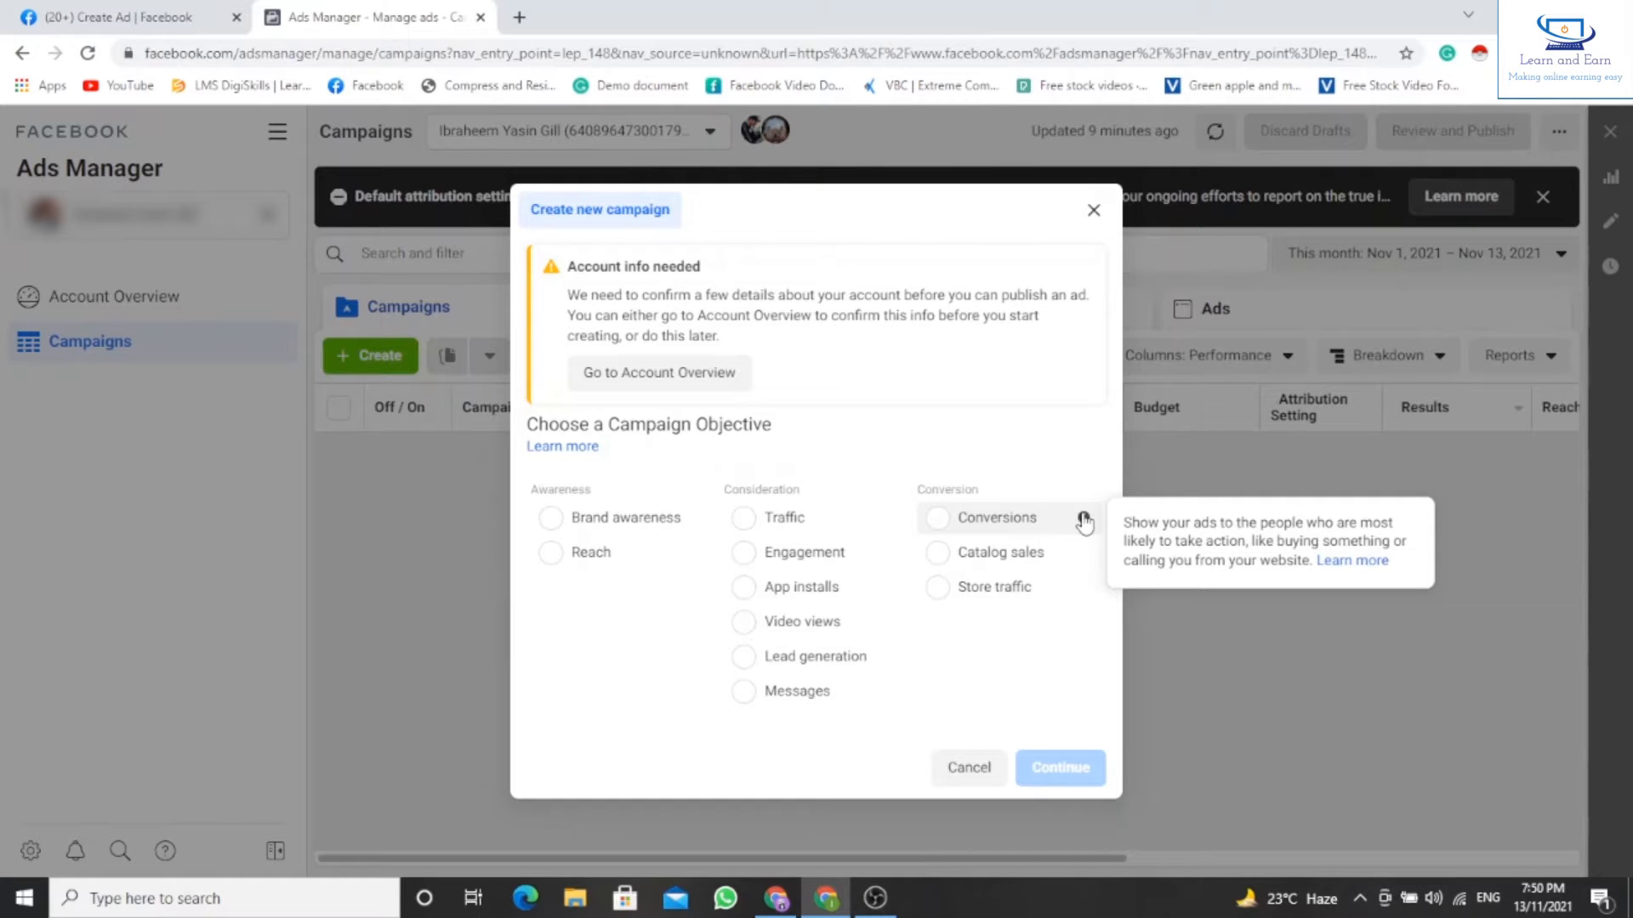
mouse_move(1088, 561)
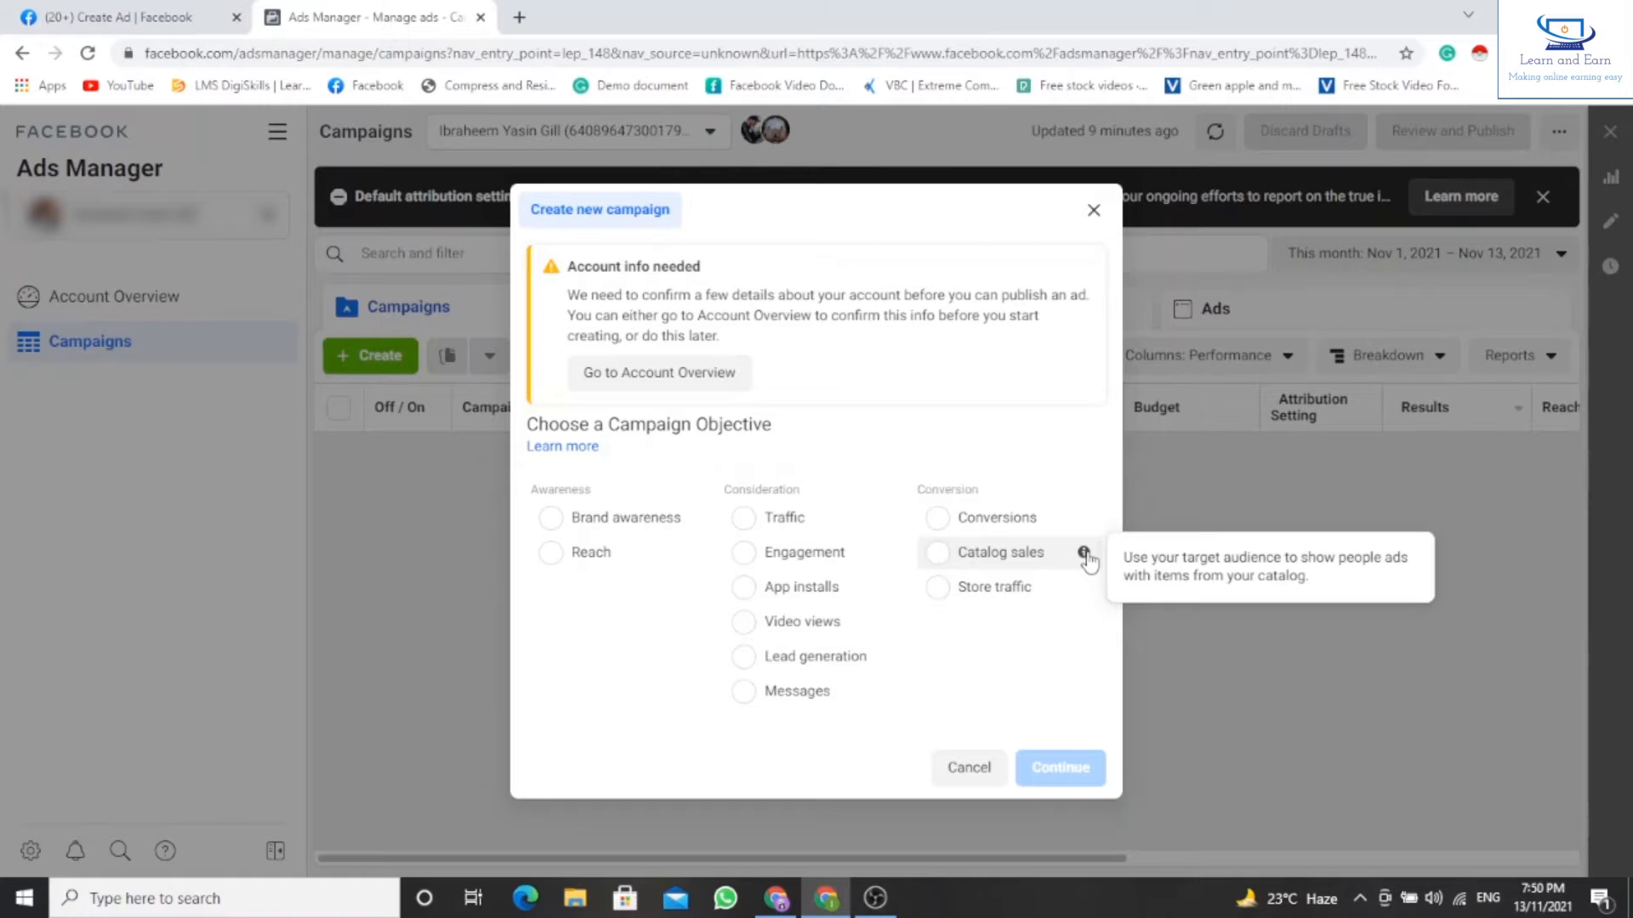
mouse_move(1086, 591)
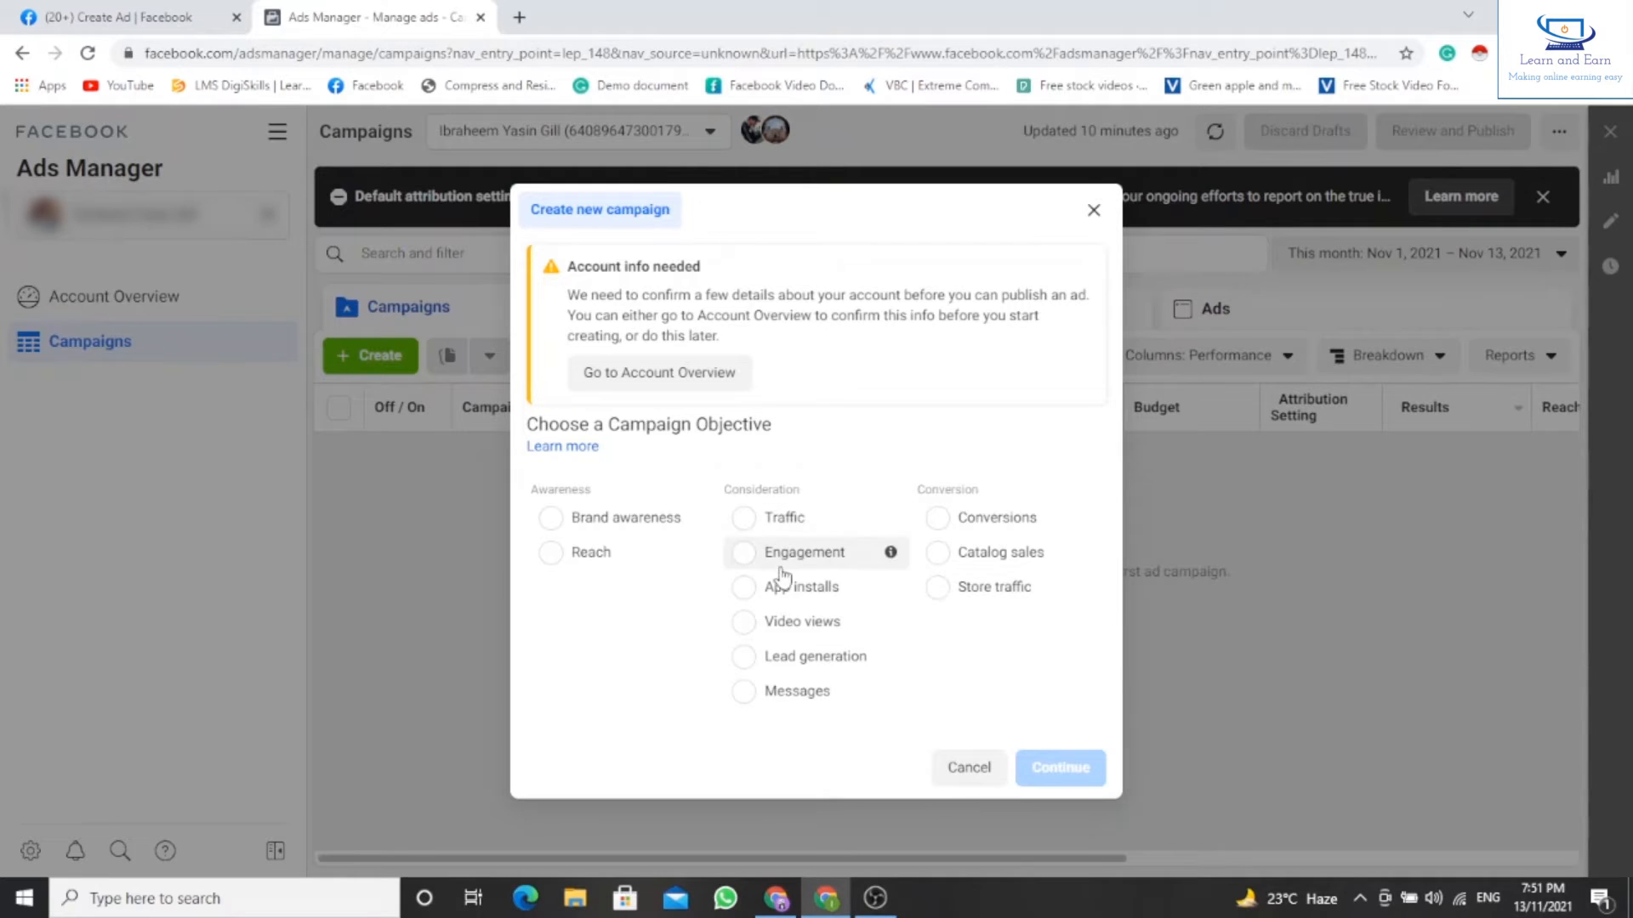
mouse_move(892, 561)
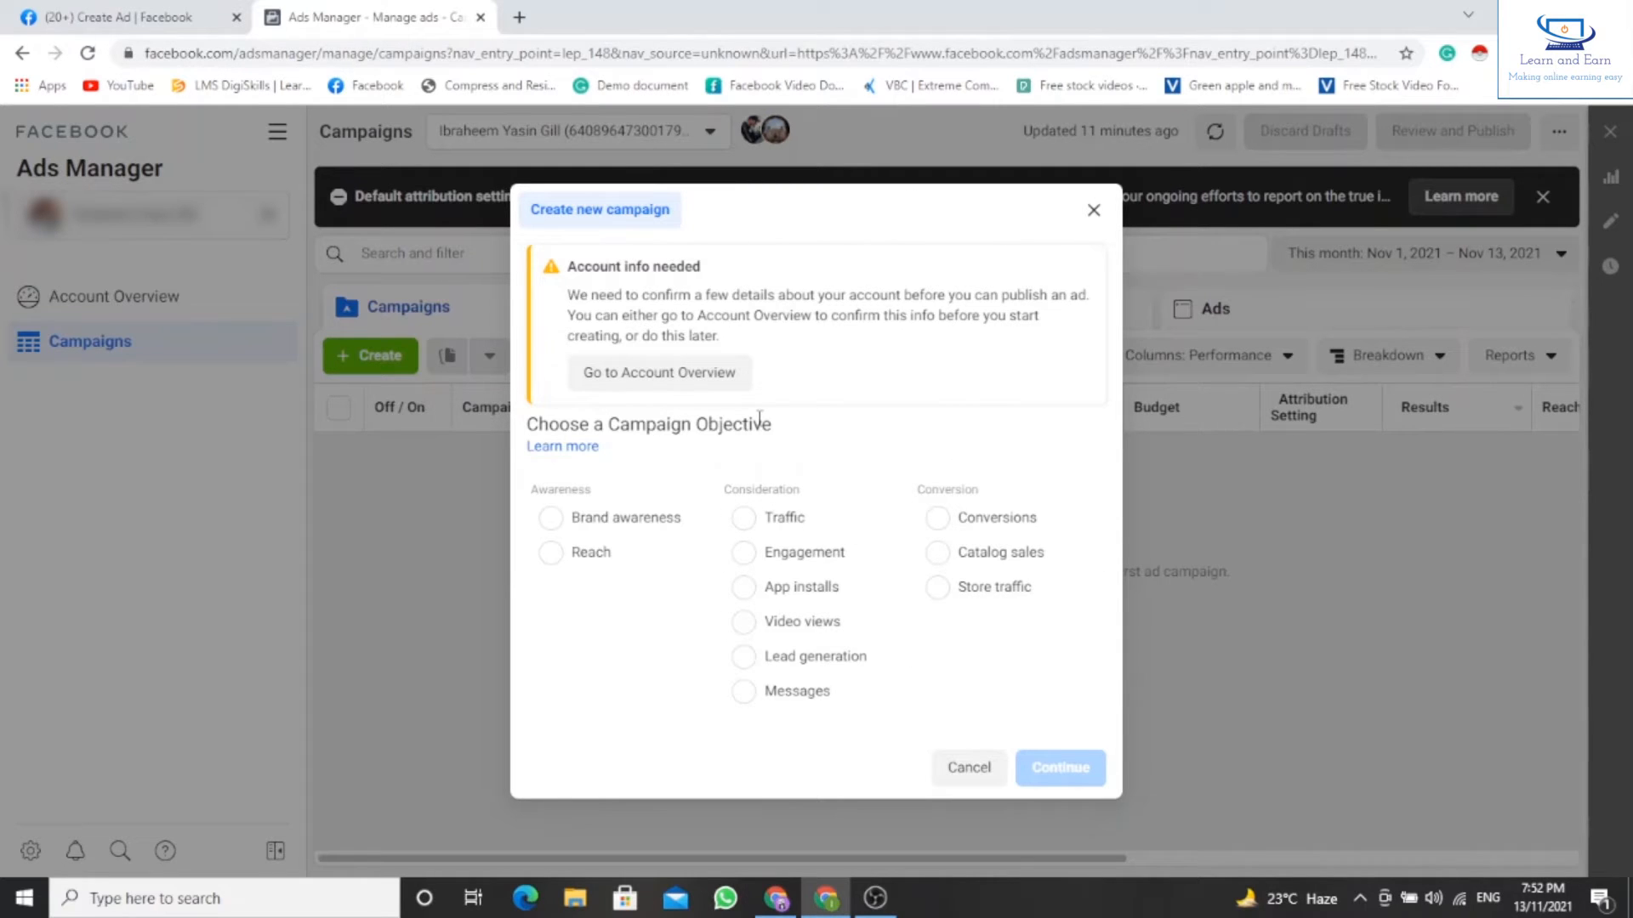
click(754, 563)
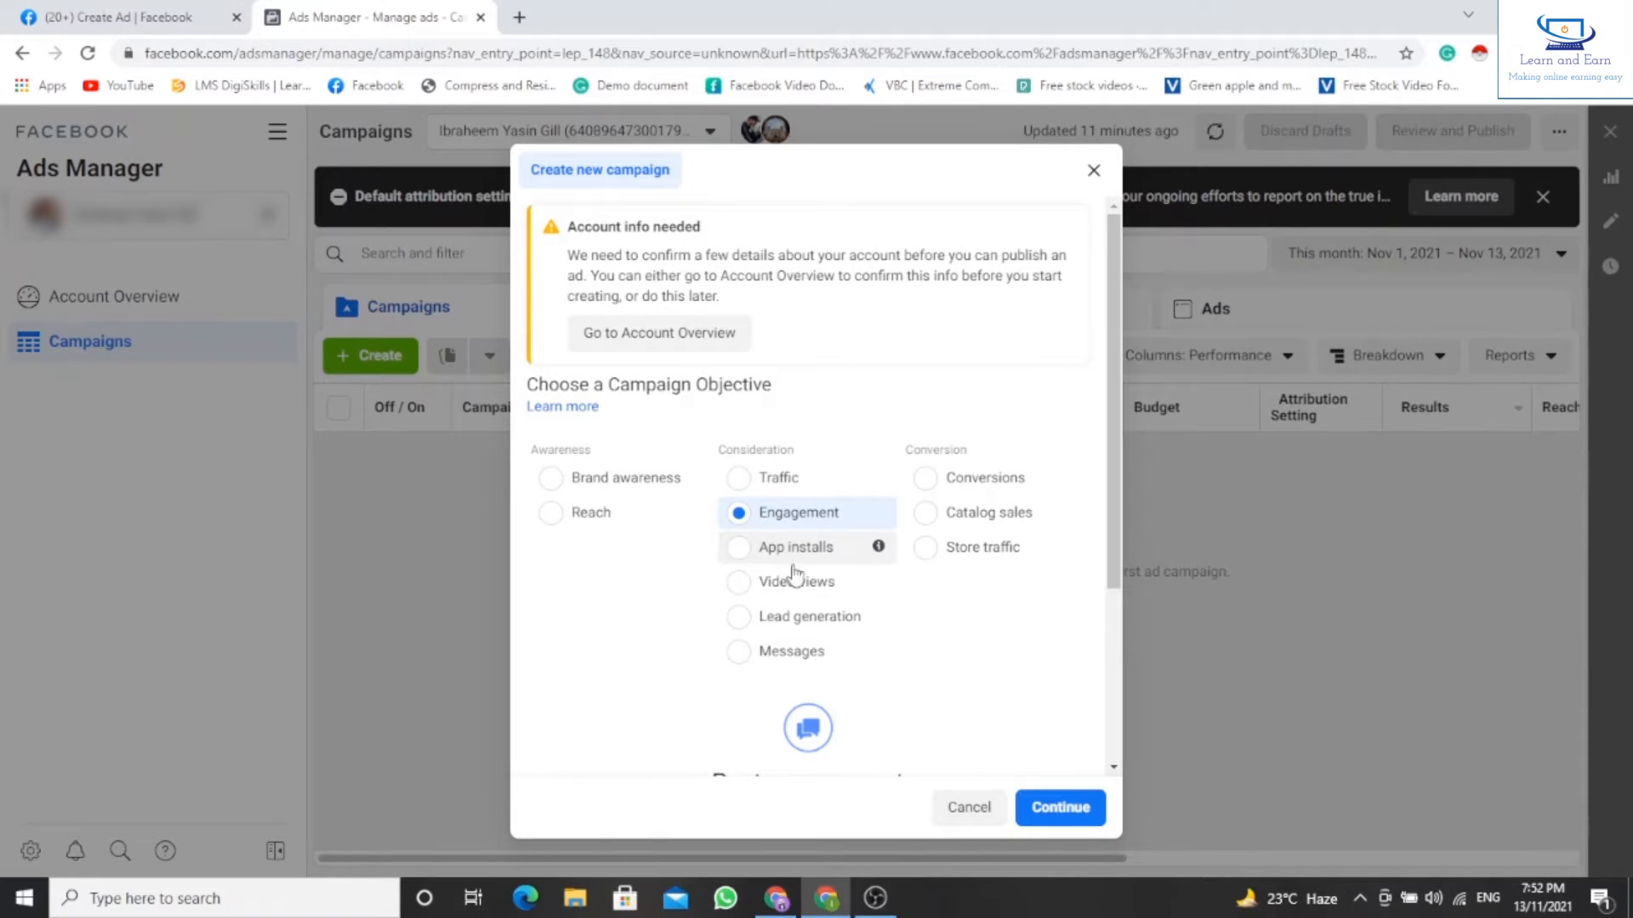
scroll(853, 671, down, 3)
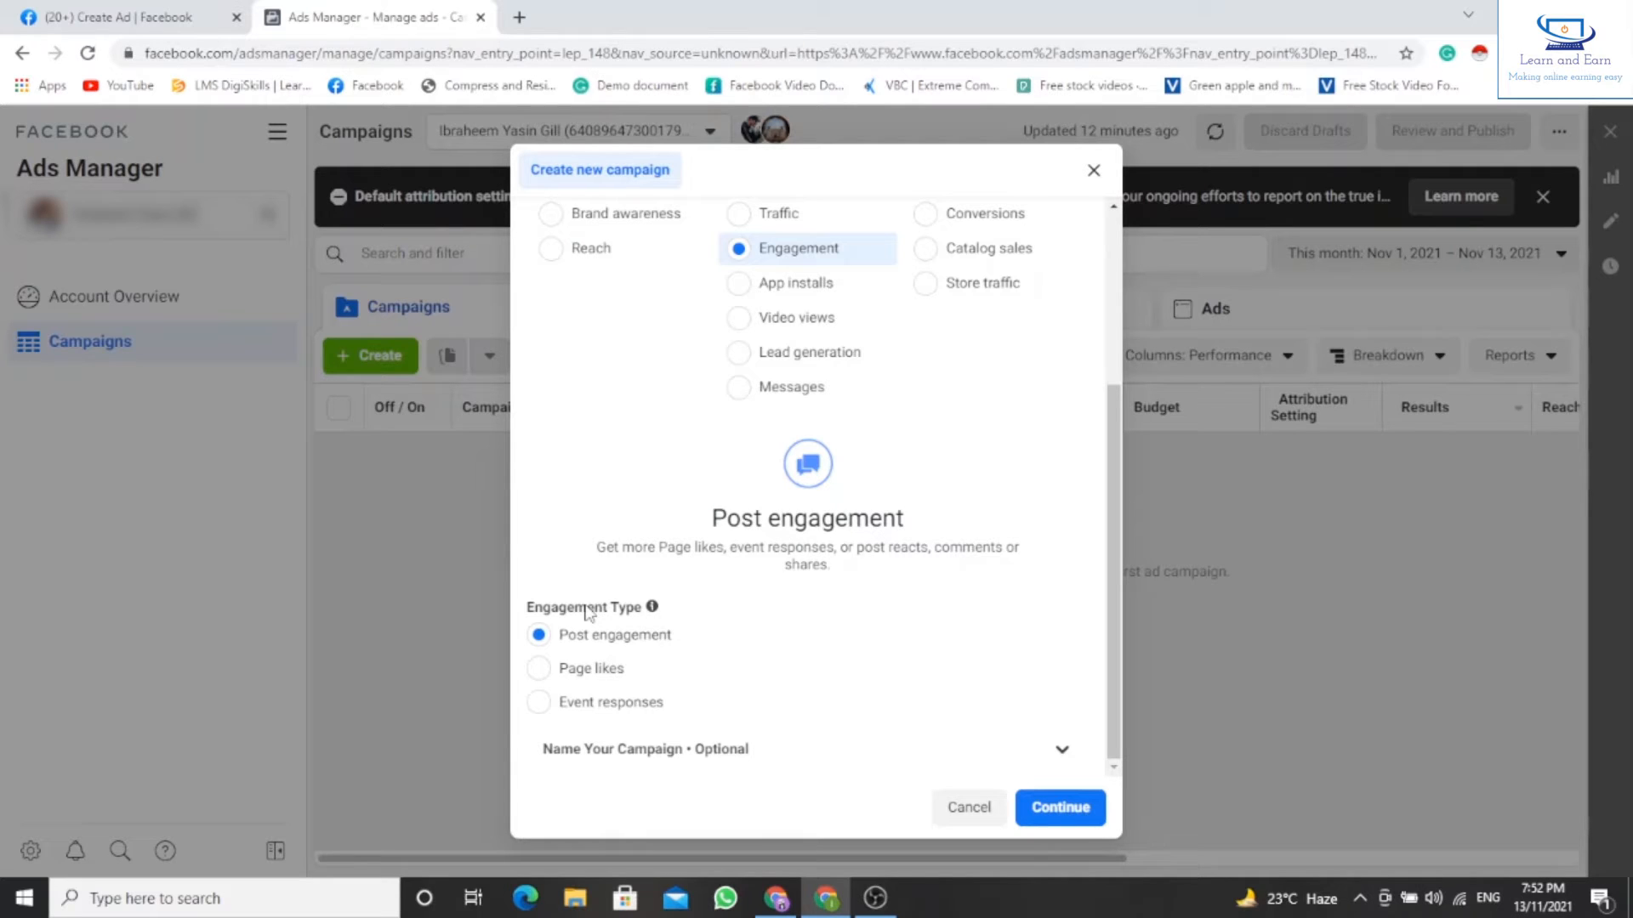
click(538, 670)
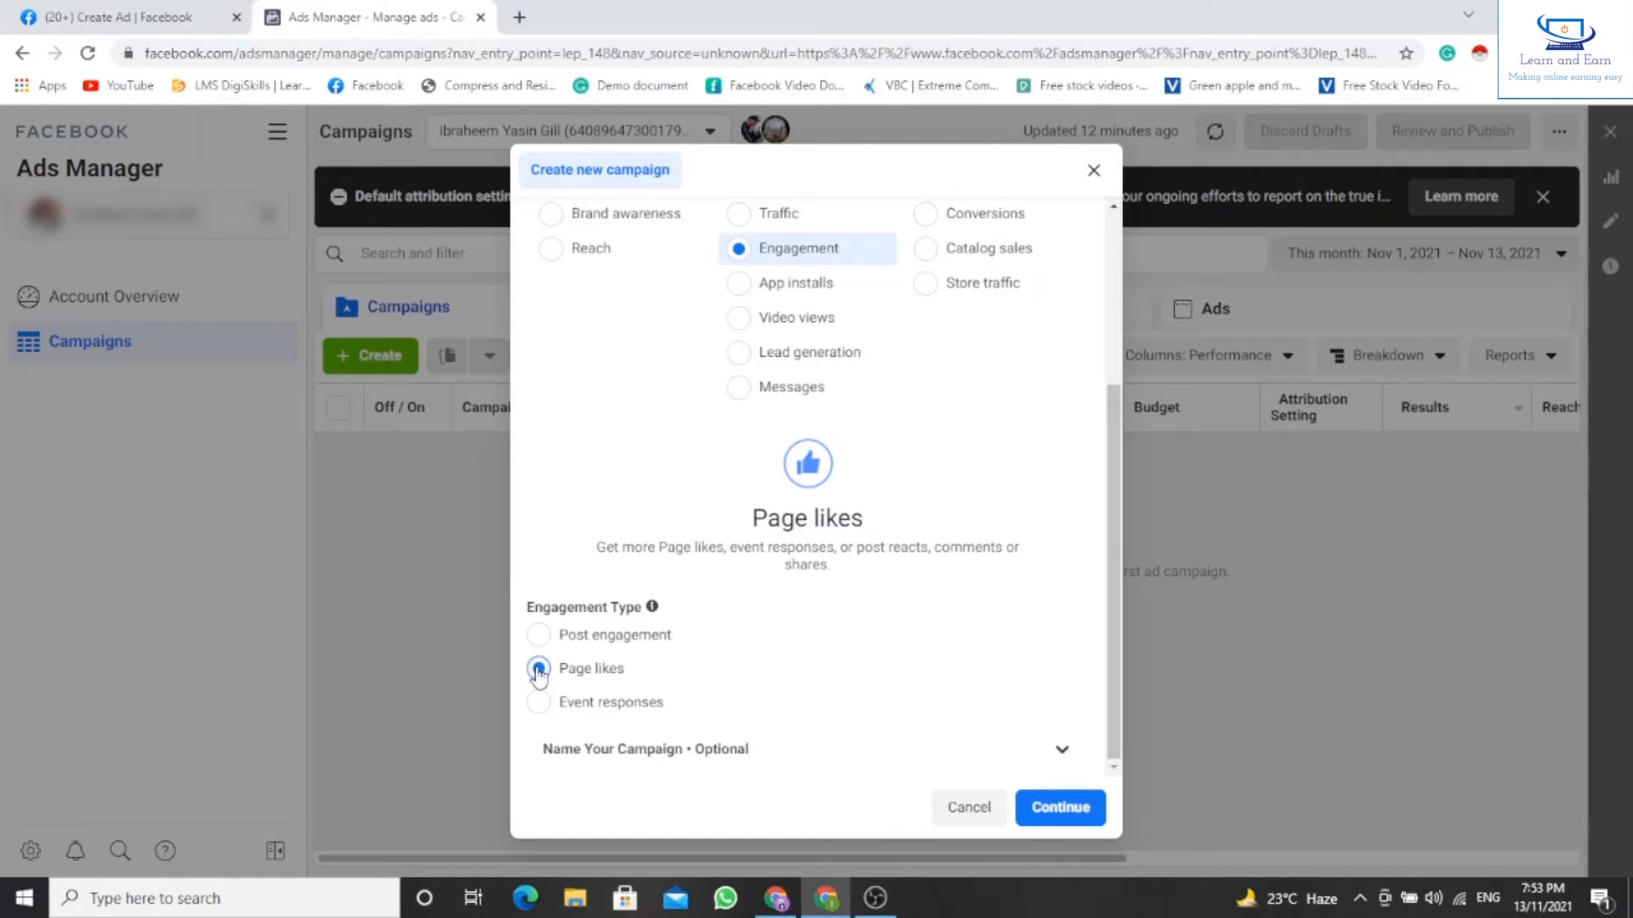
scroll(868, 568, up, 1)
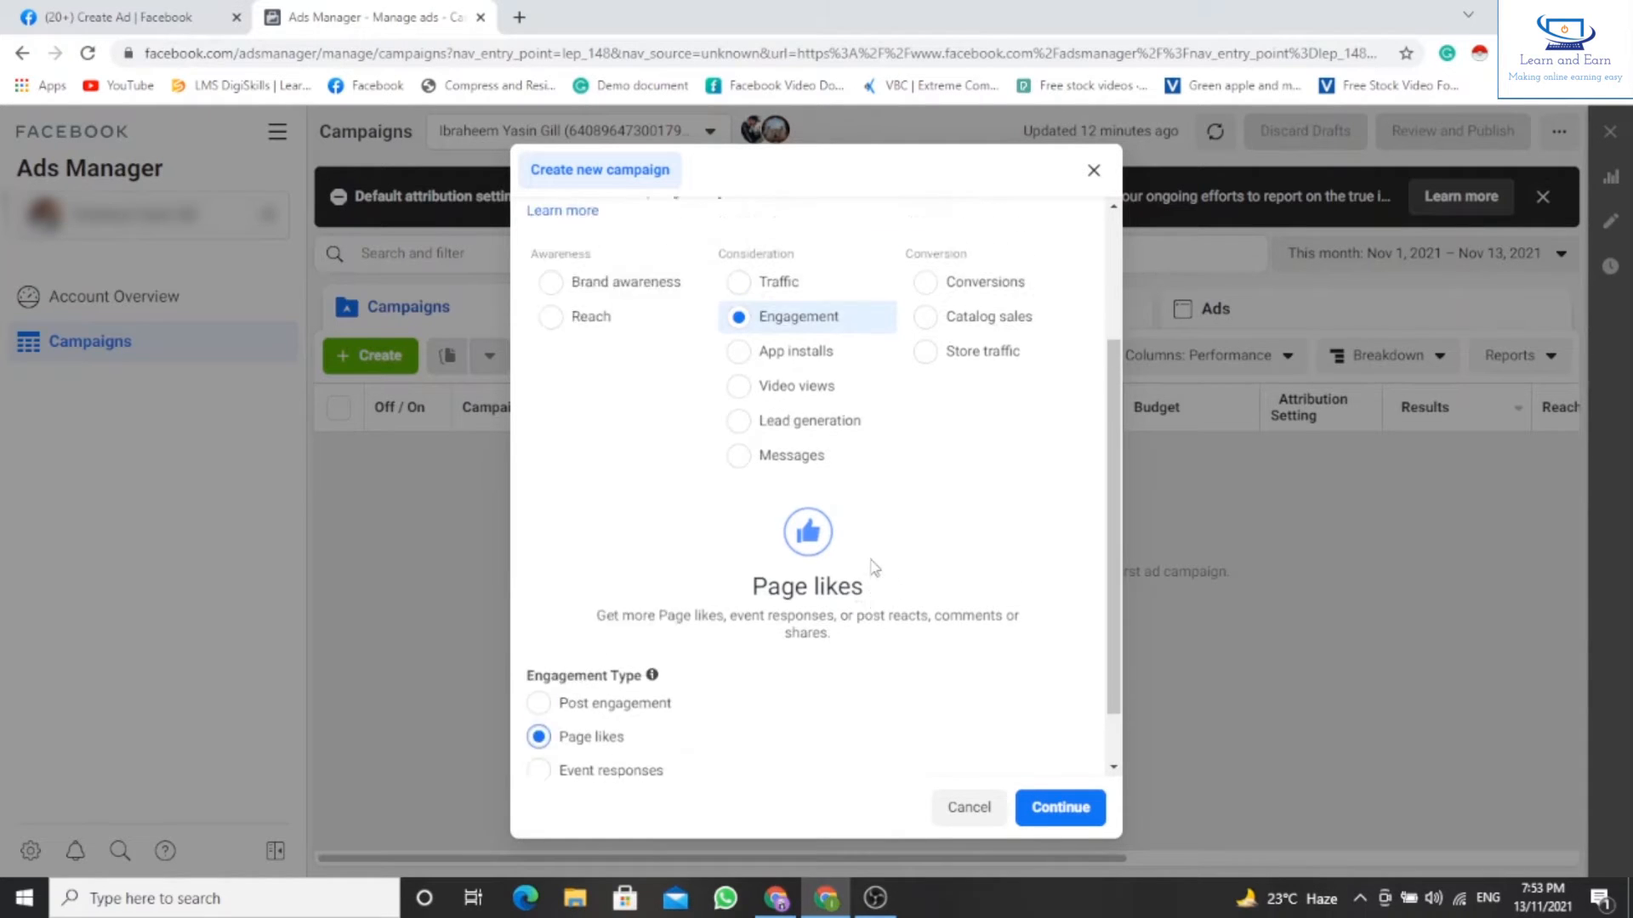
scroll(808, 698, down, 1)
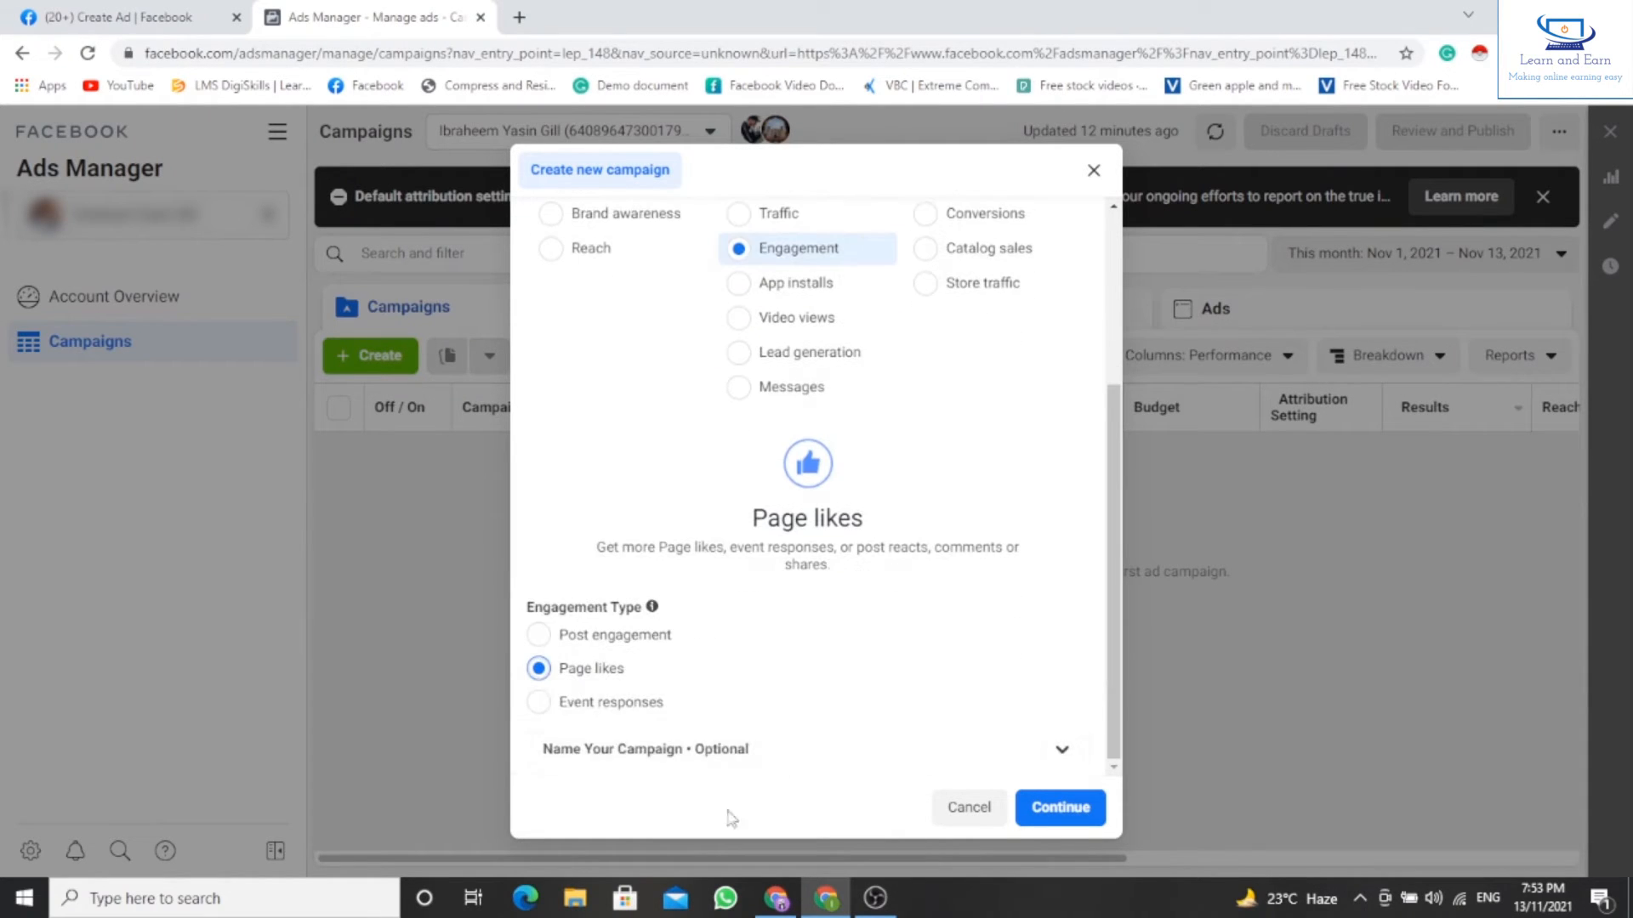
Expand the optional campaign naming section, keep Create ad set with the names blank, and continue to the campaign draft.
click(740, 754)
scroll(973, 749, down, 4)
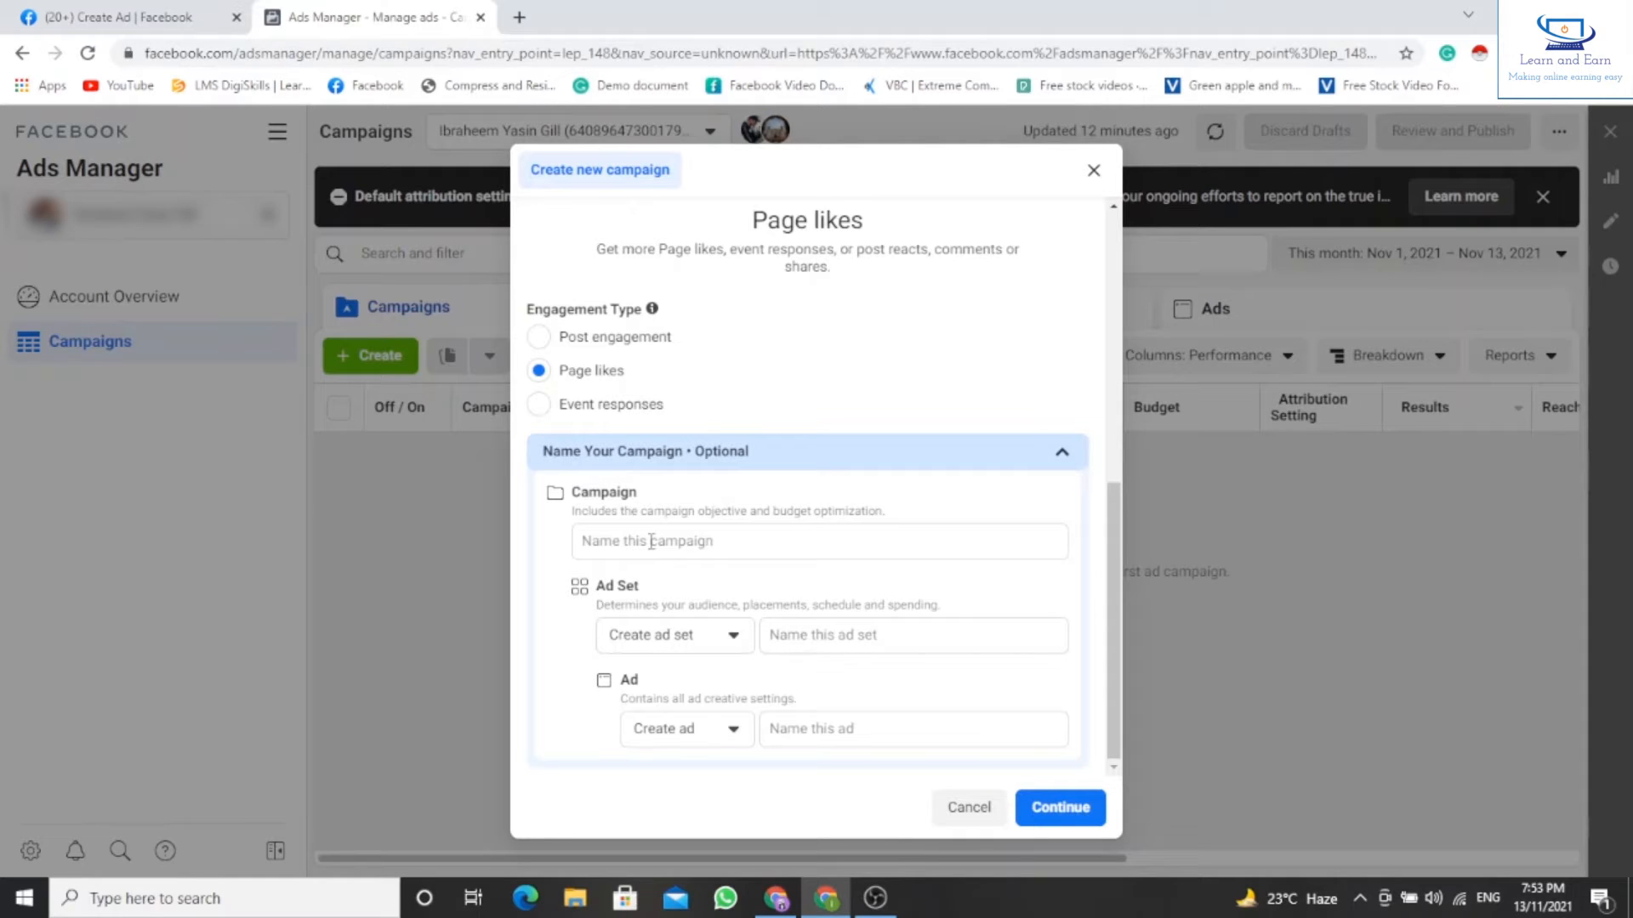
click(715, 549)
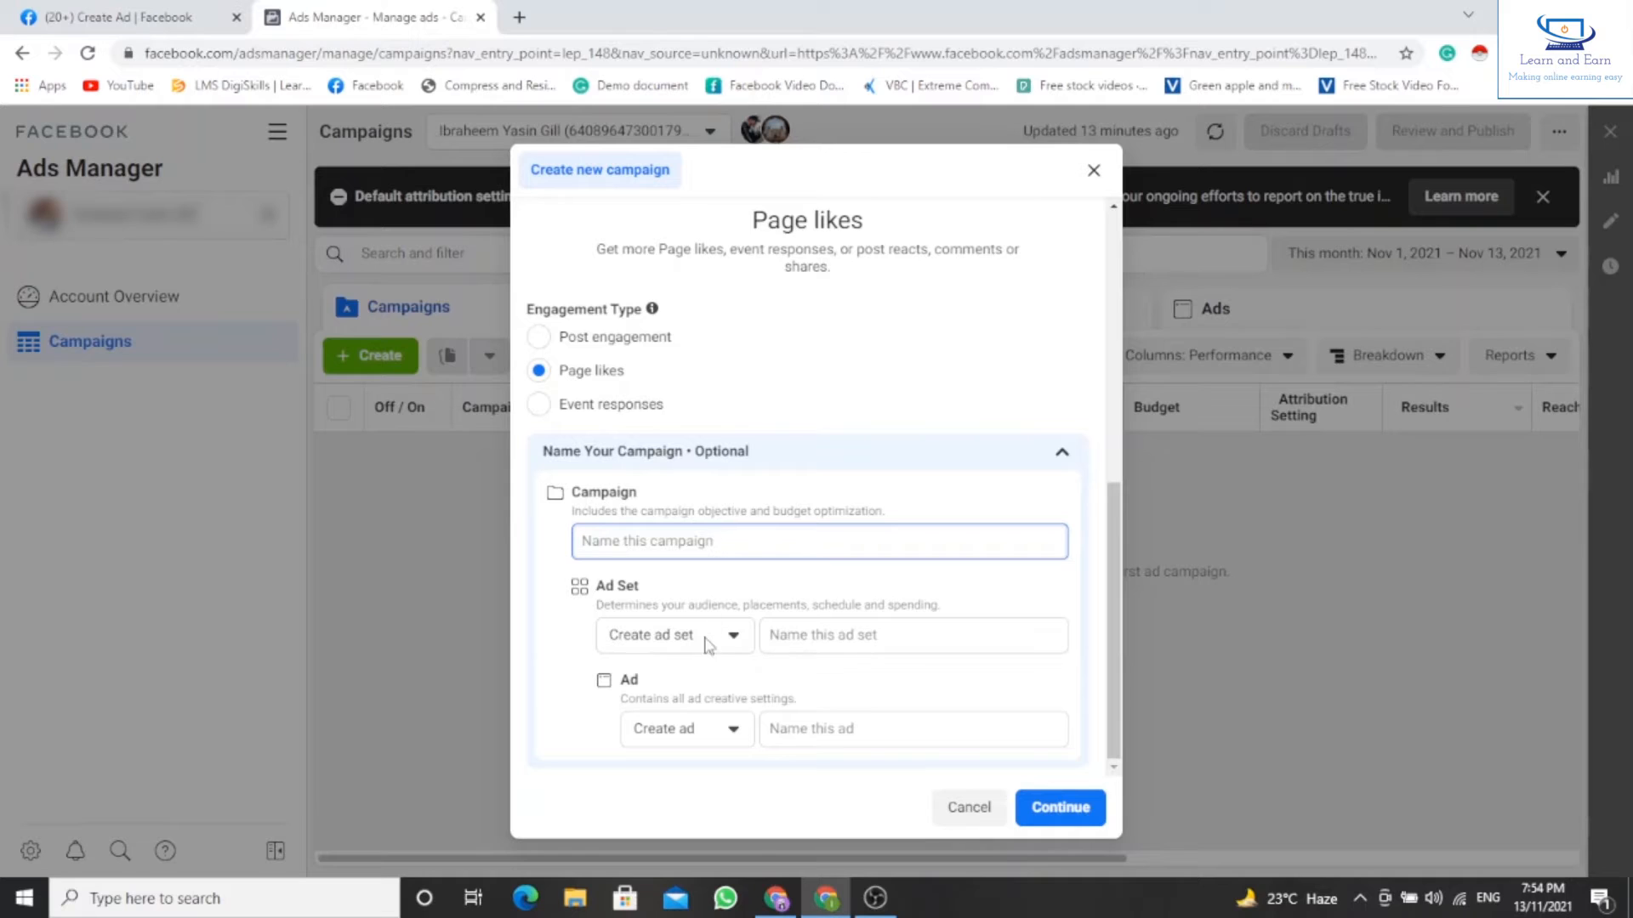
click(734, 638)
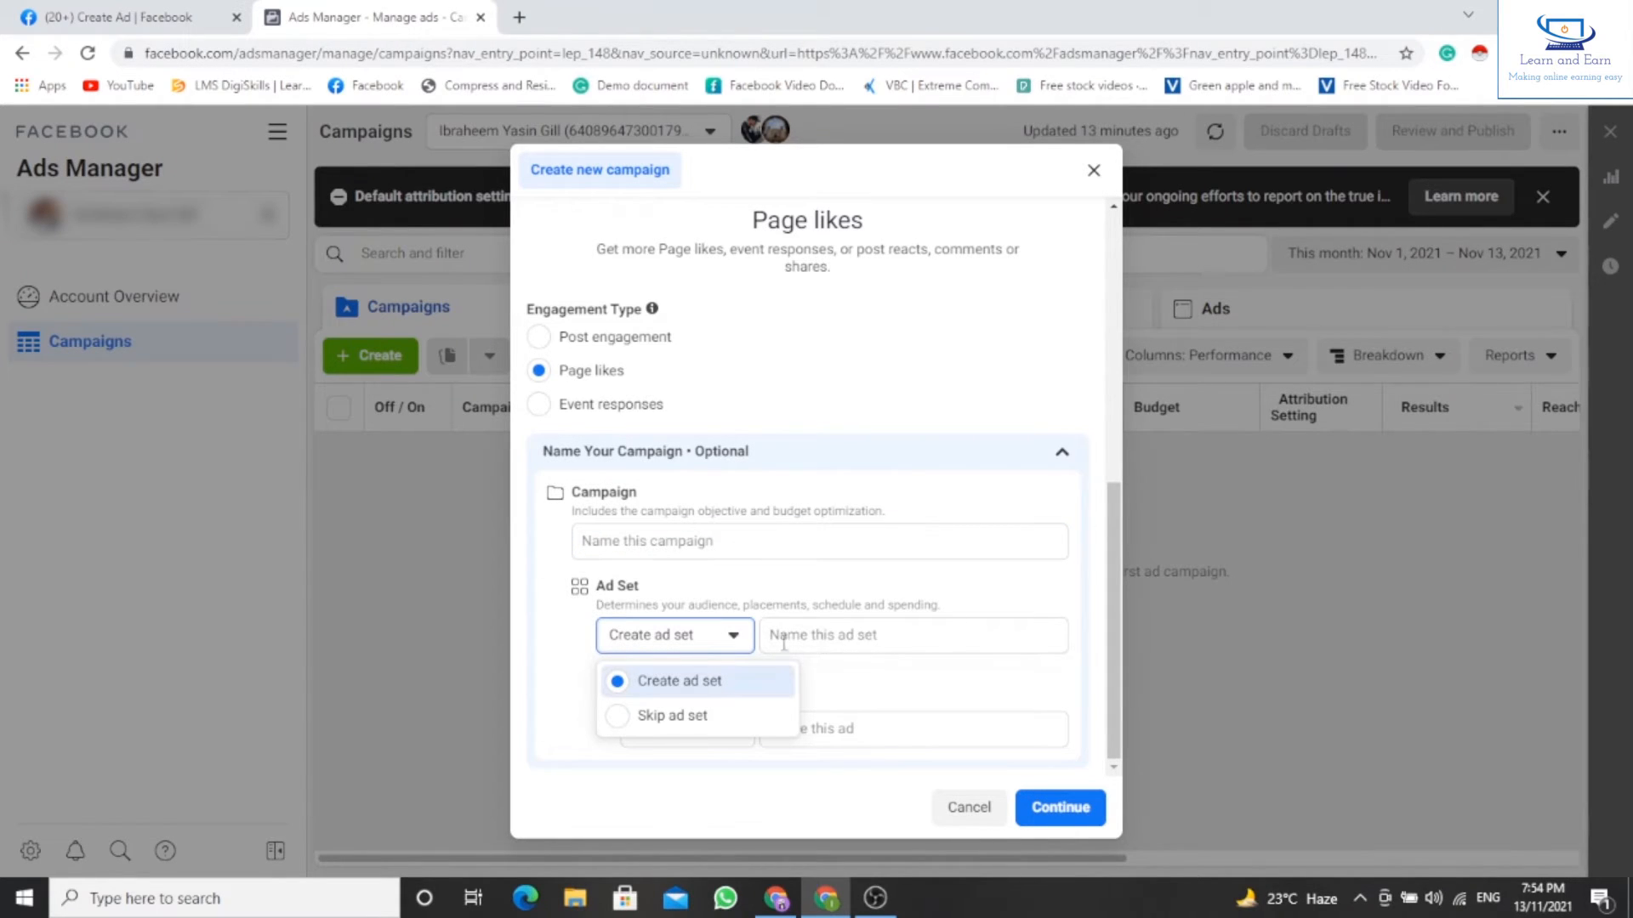
click(609, 648)
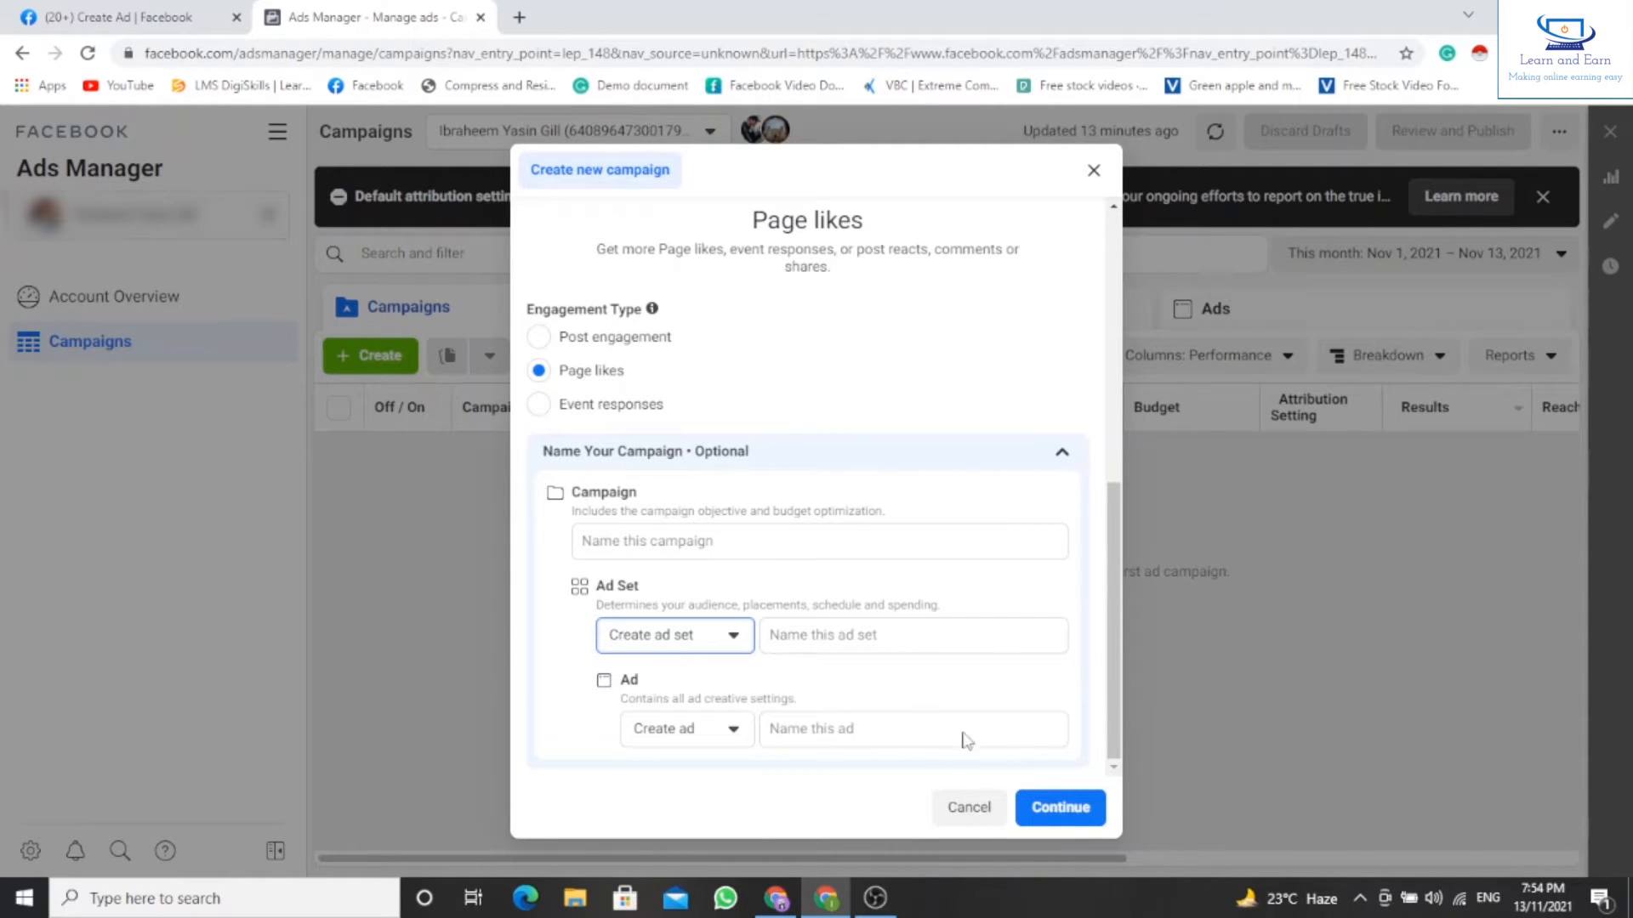
click(1061, 812)
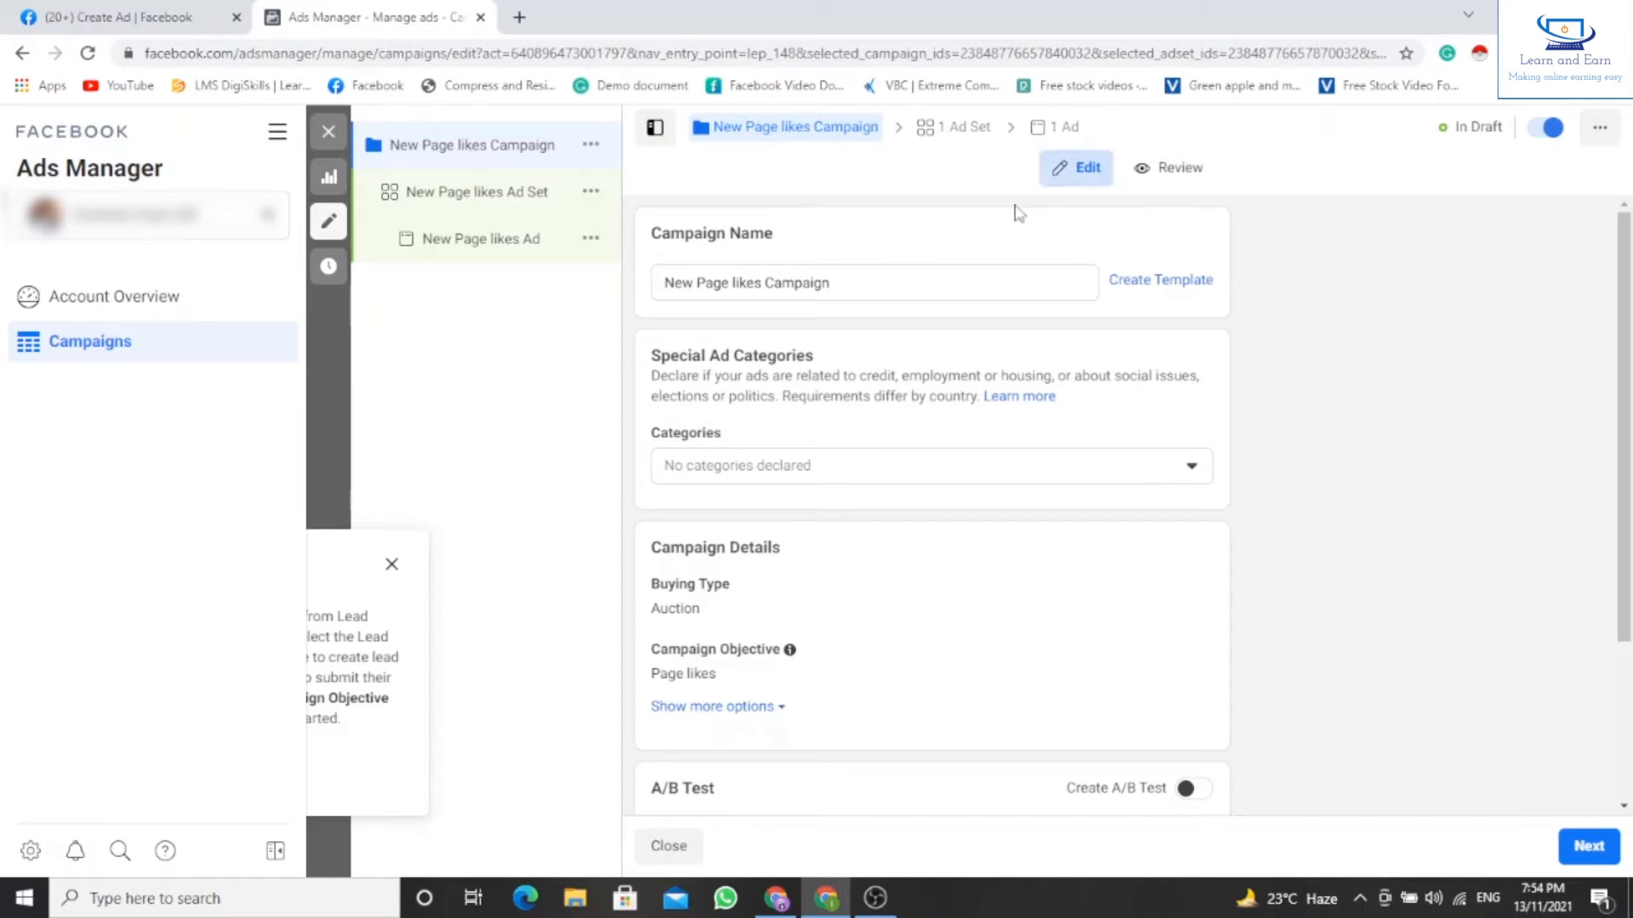
Examine the existing templates offered for the campaign name and close the template dialog.
click(1170, 281)
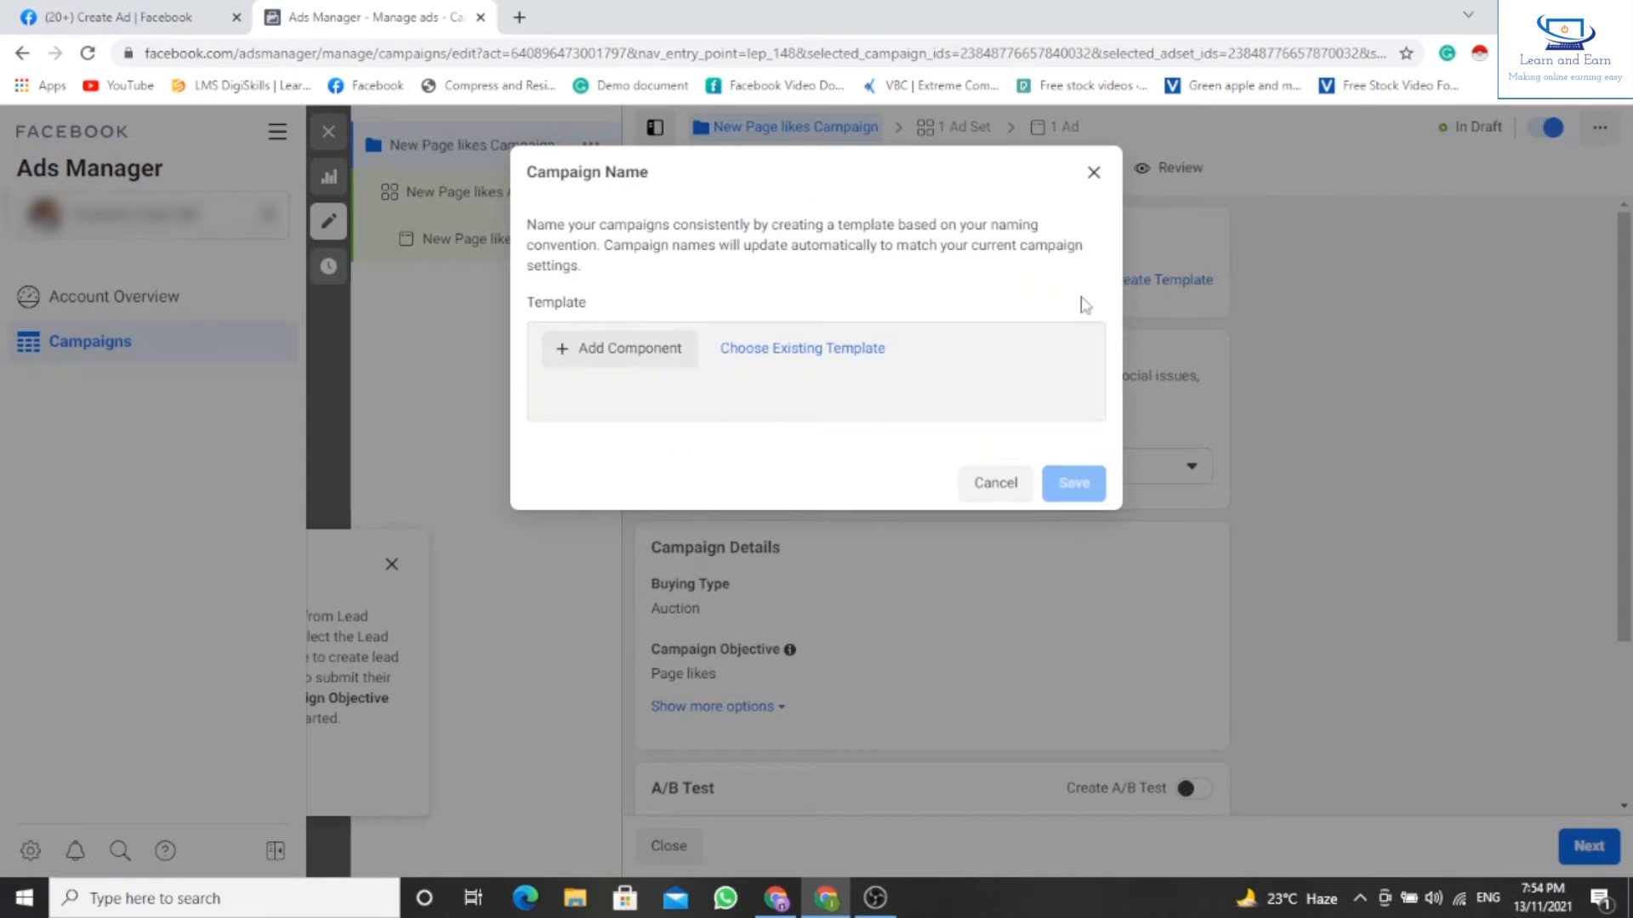
click(774, 364)
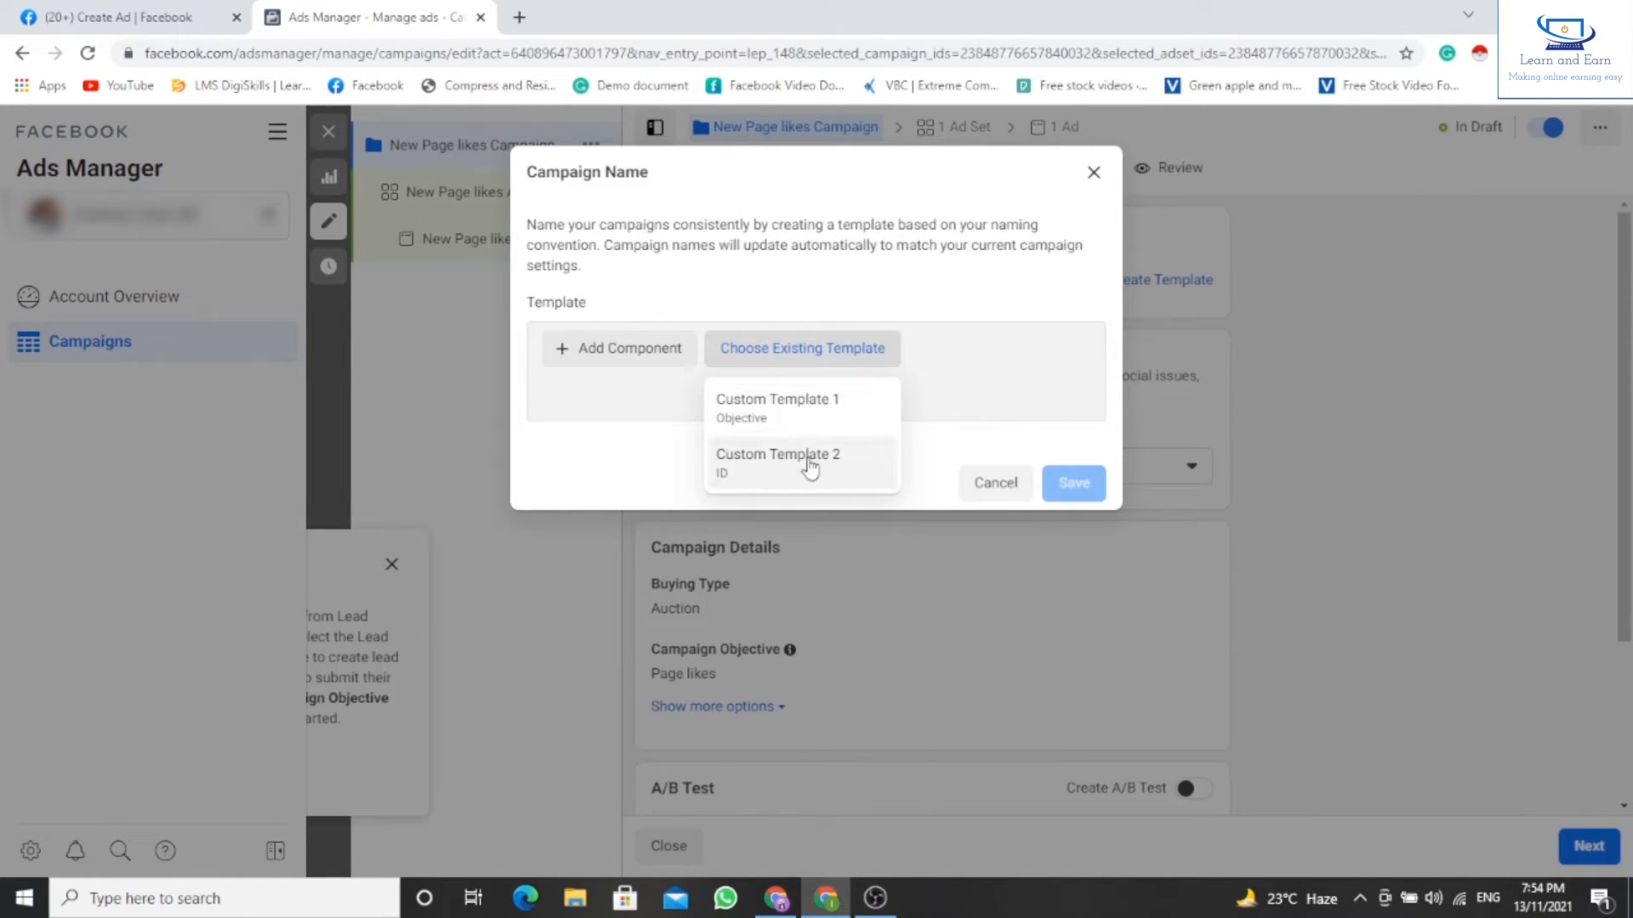
click(936, 361)
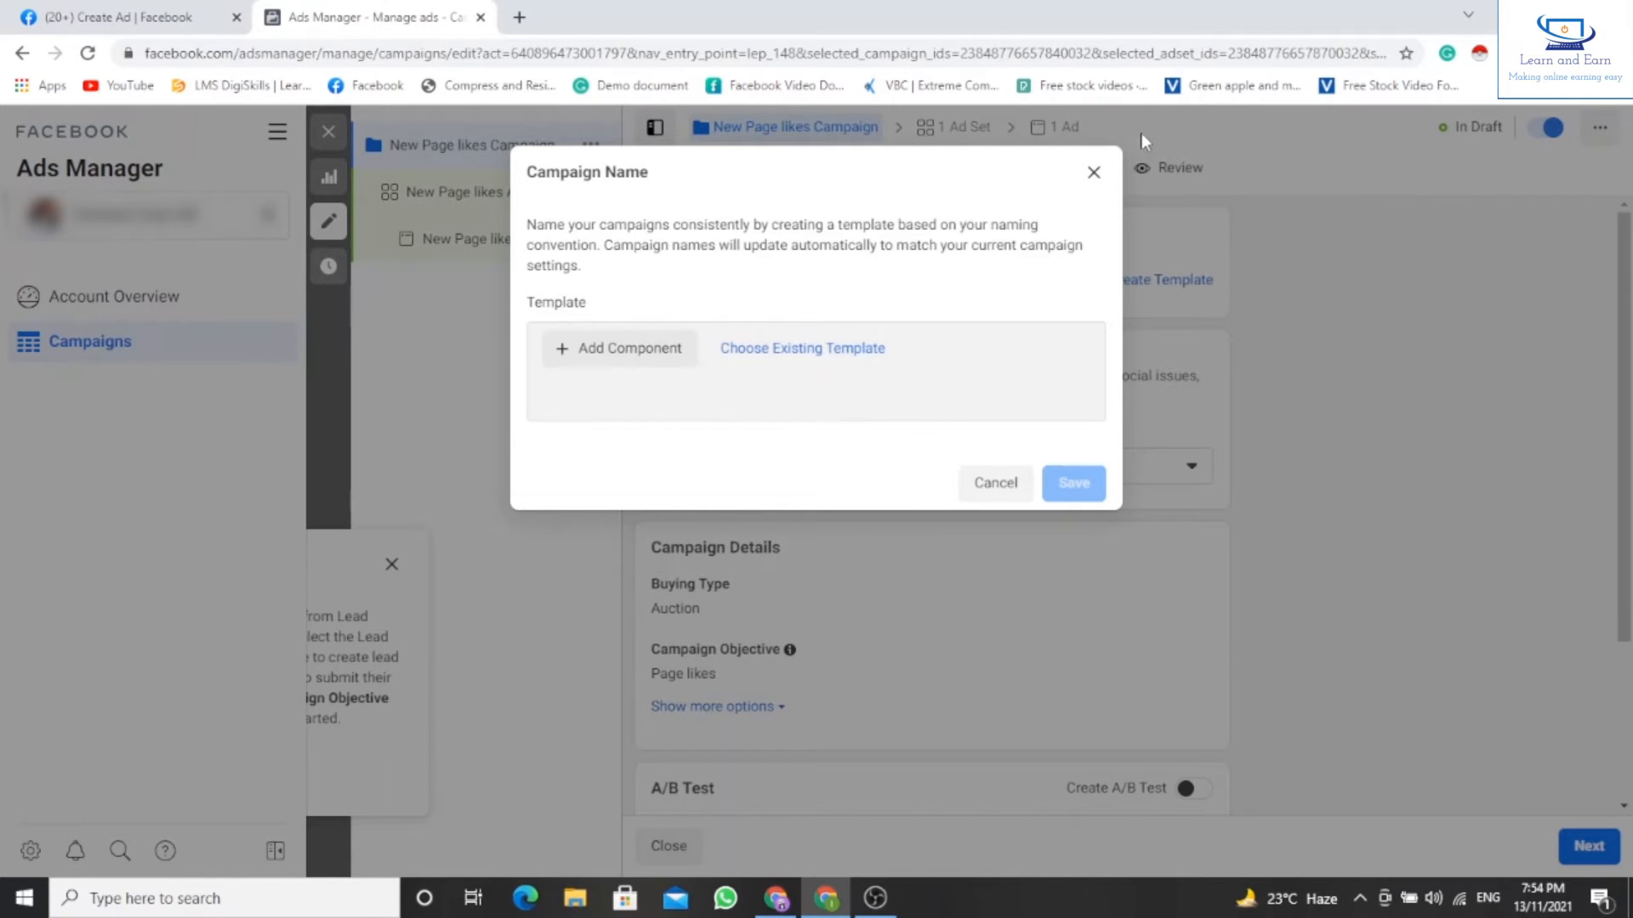
click(1094, 173)
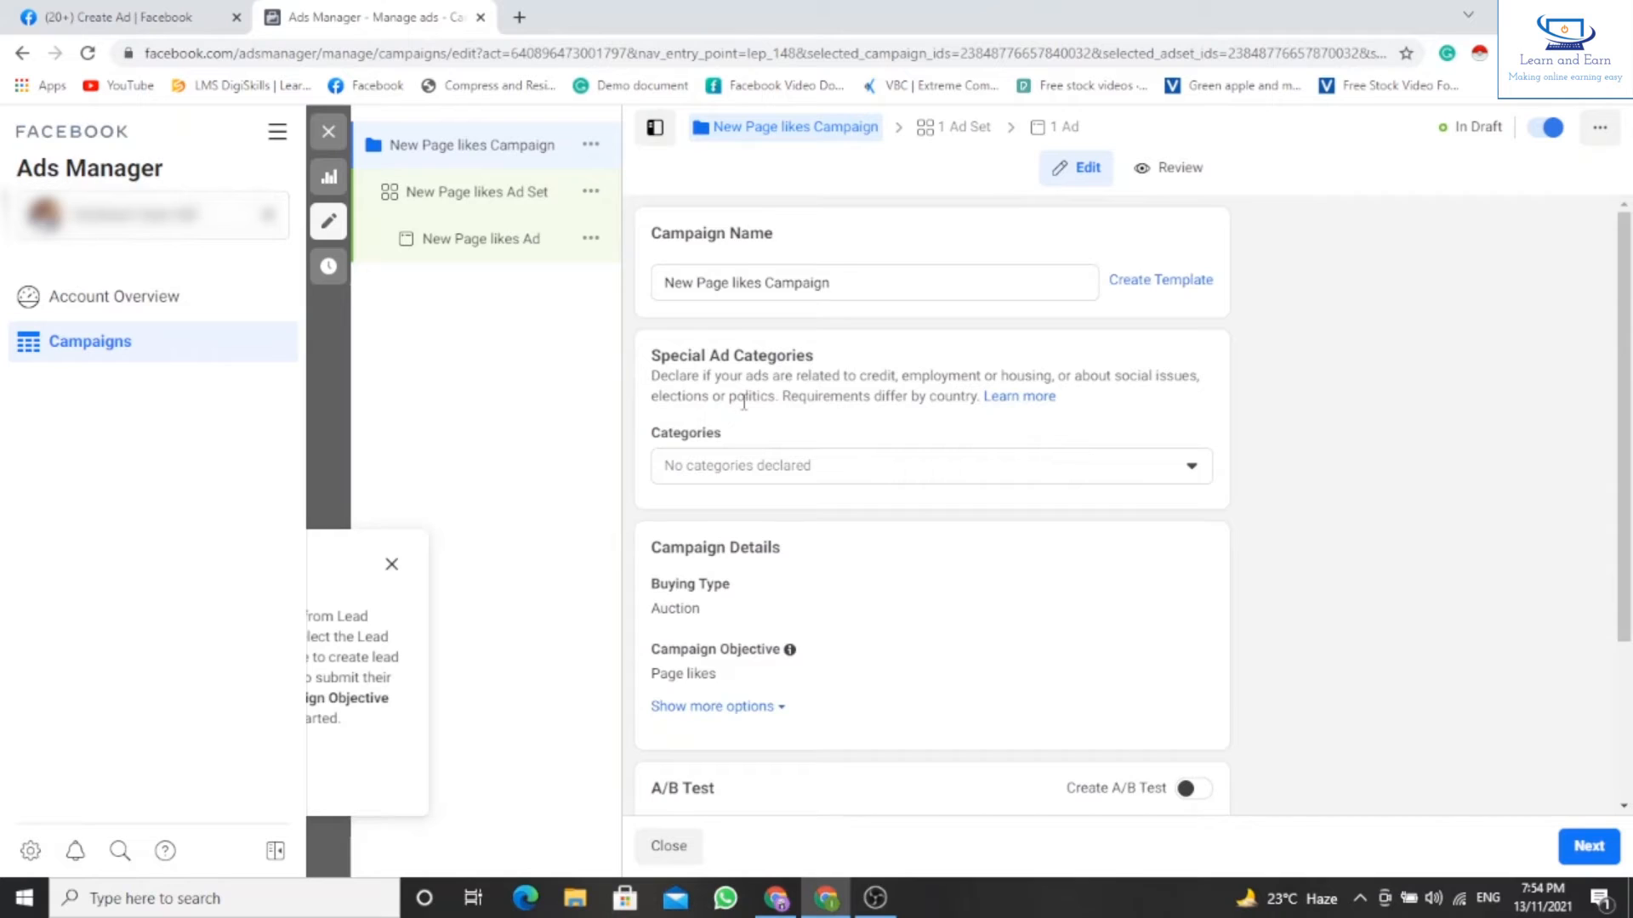
Review the special ad categories that can be declared for the campaign.
click(1189, 470)
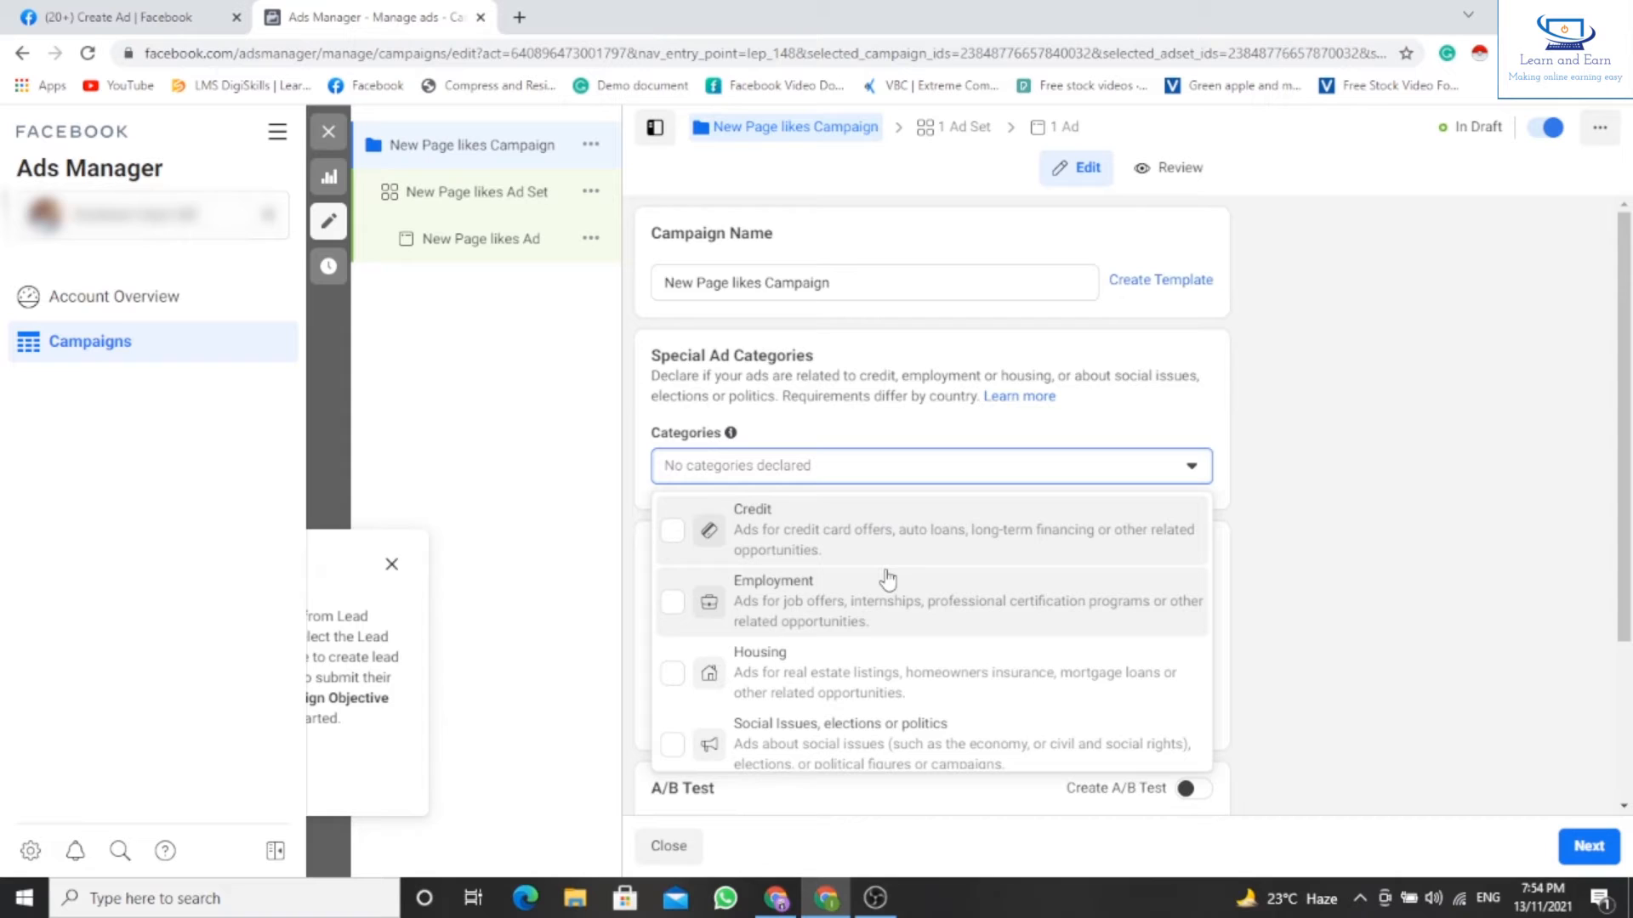
scroll(887, 583, down, 1)
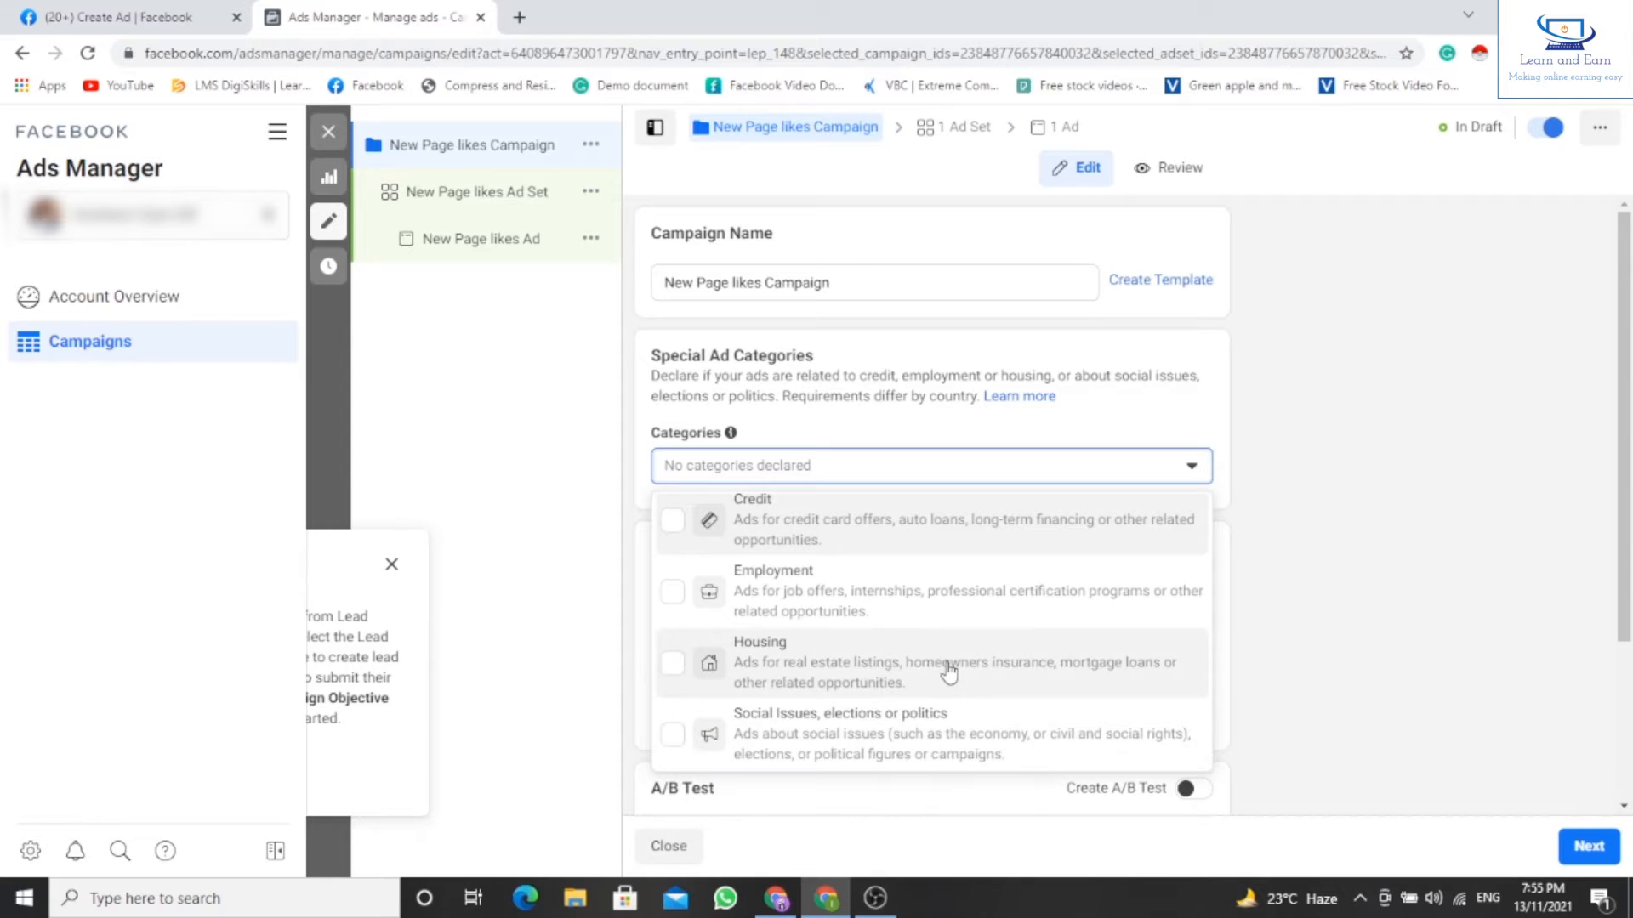
click(1379, 622)
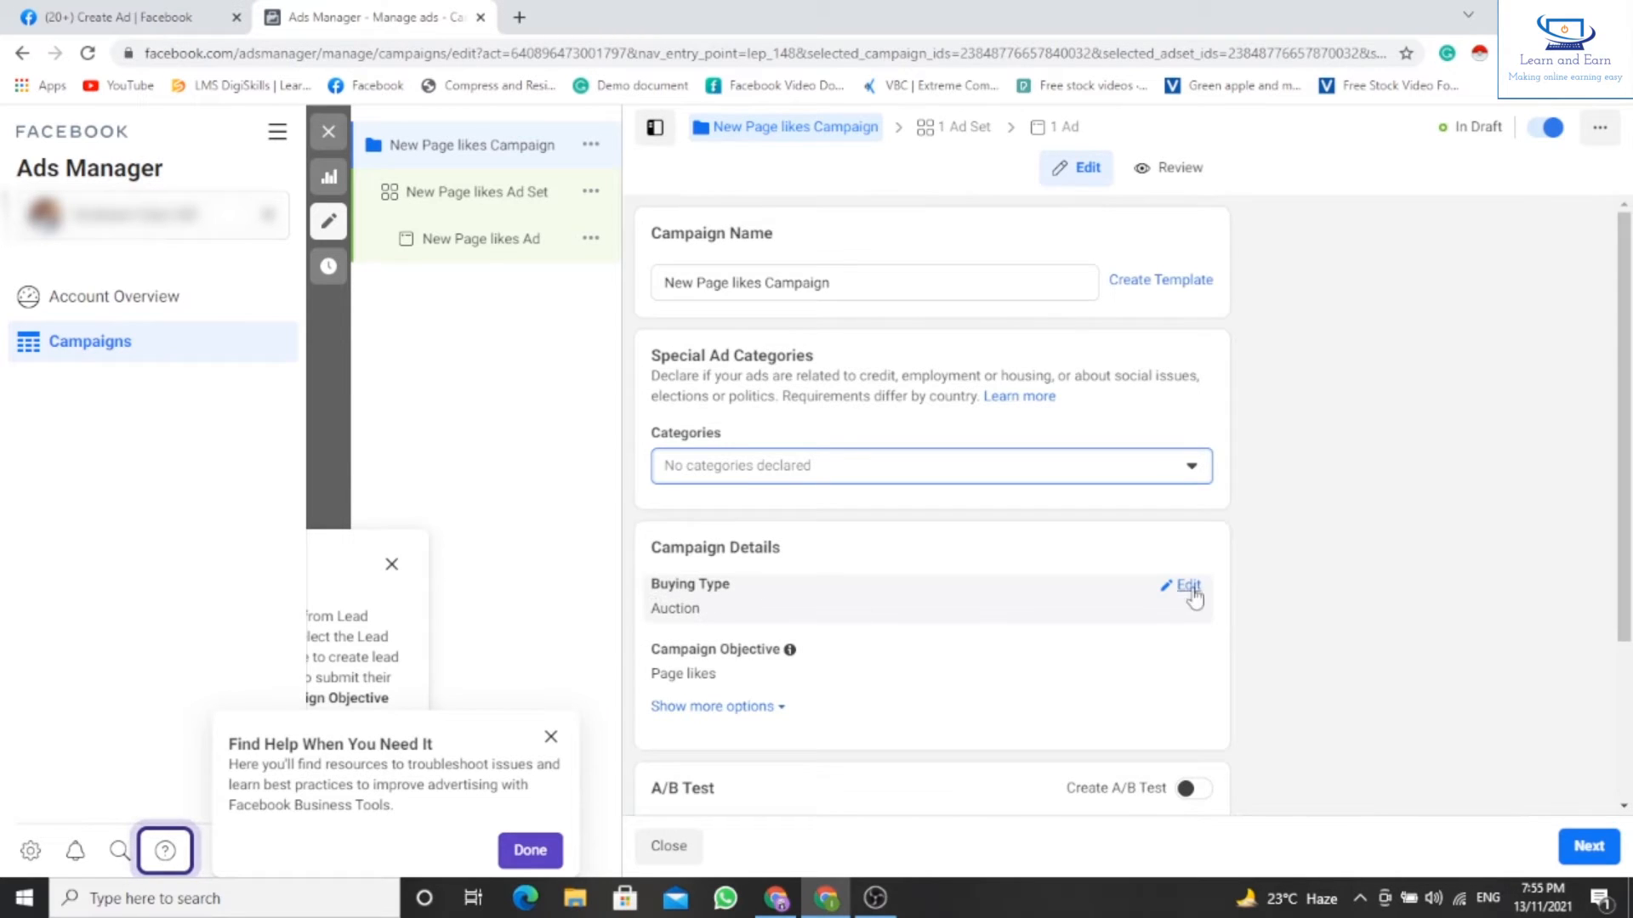
Choose Auction as the campaign's buying type and expand the additional options in the campaign details.
click(1191, 590)
click(1190, 619)
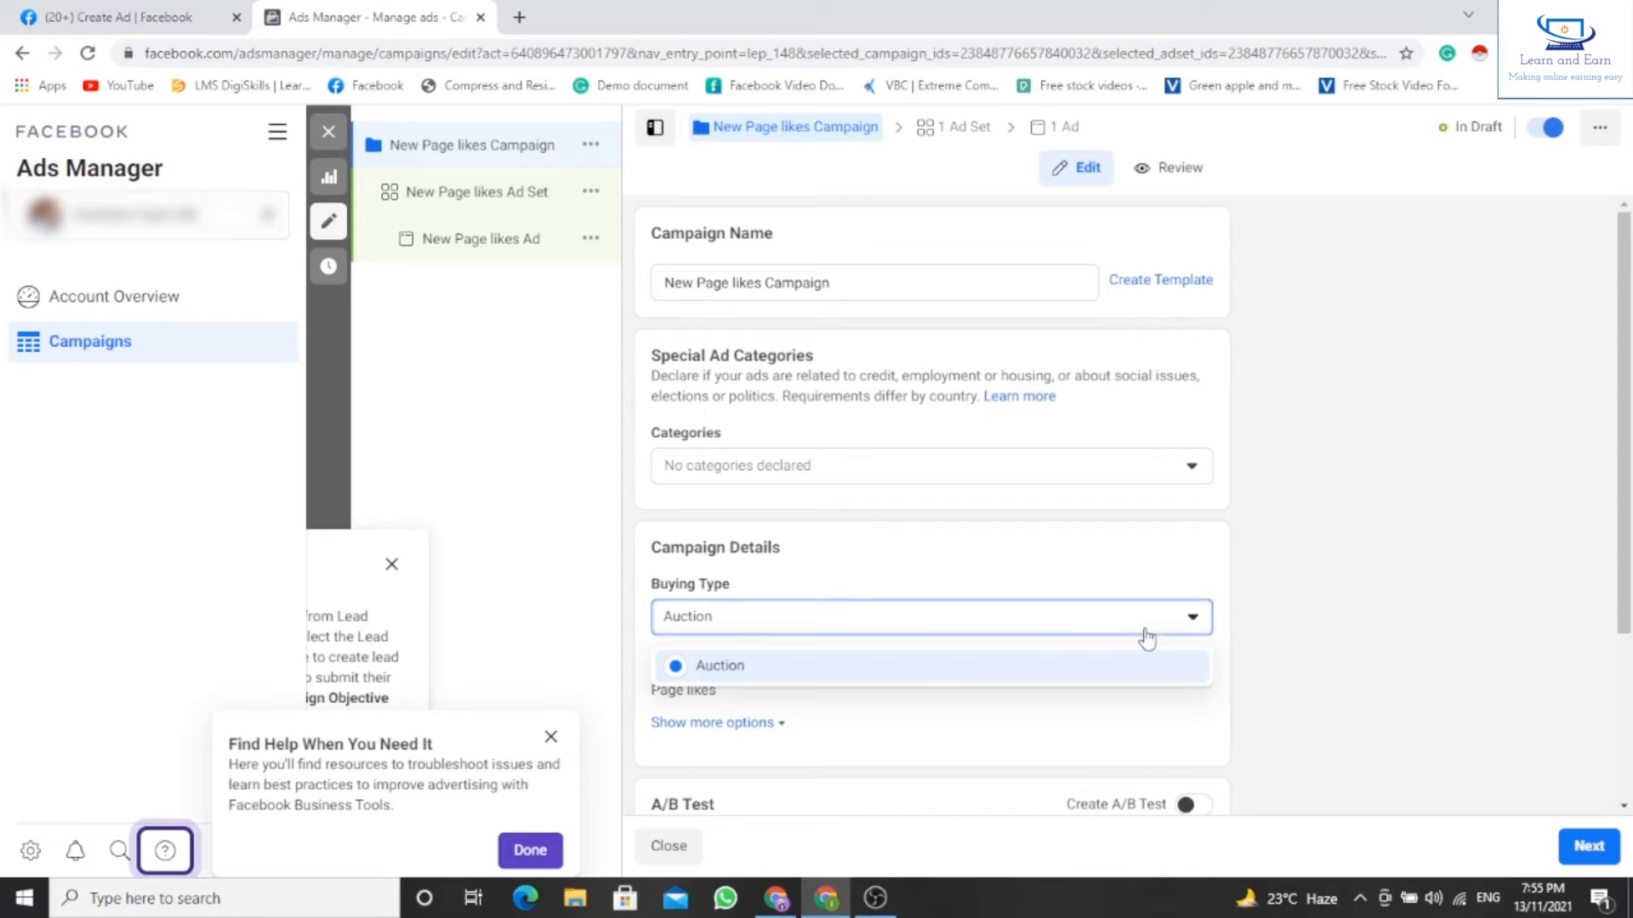
click(911, 671)
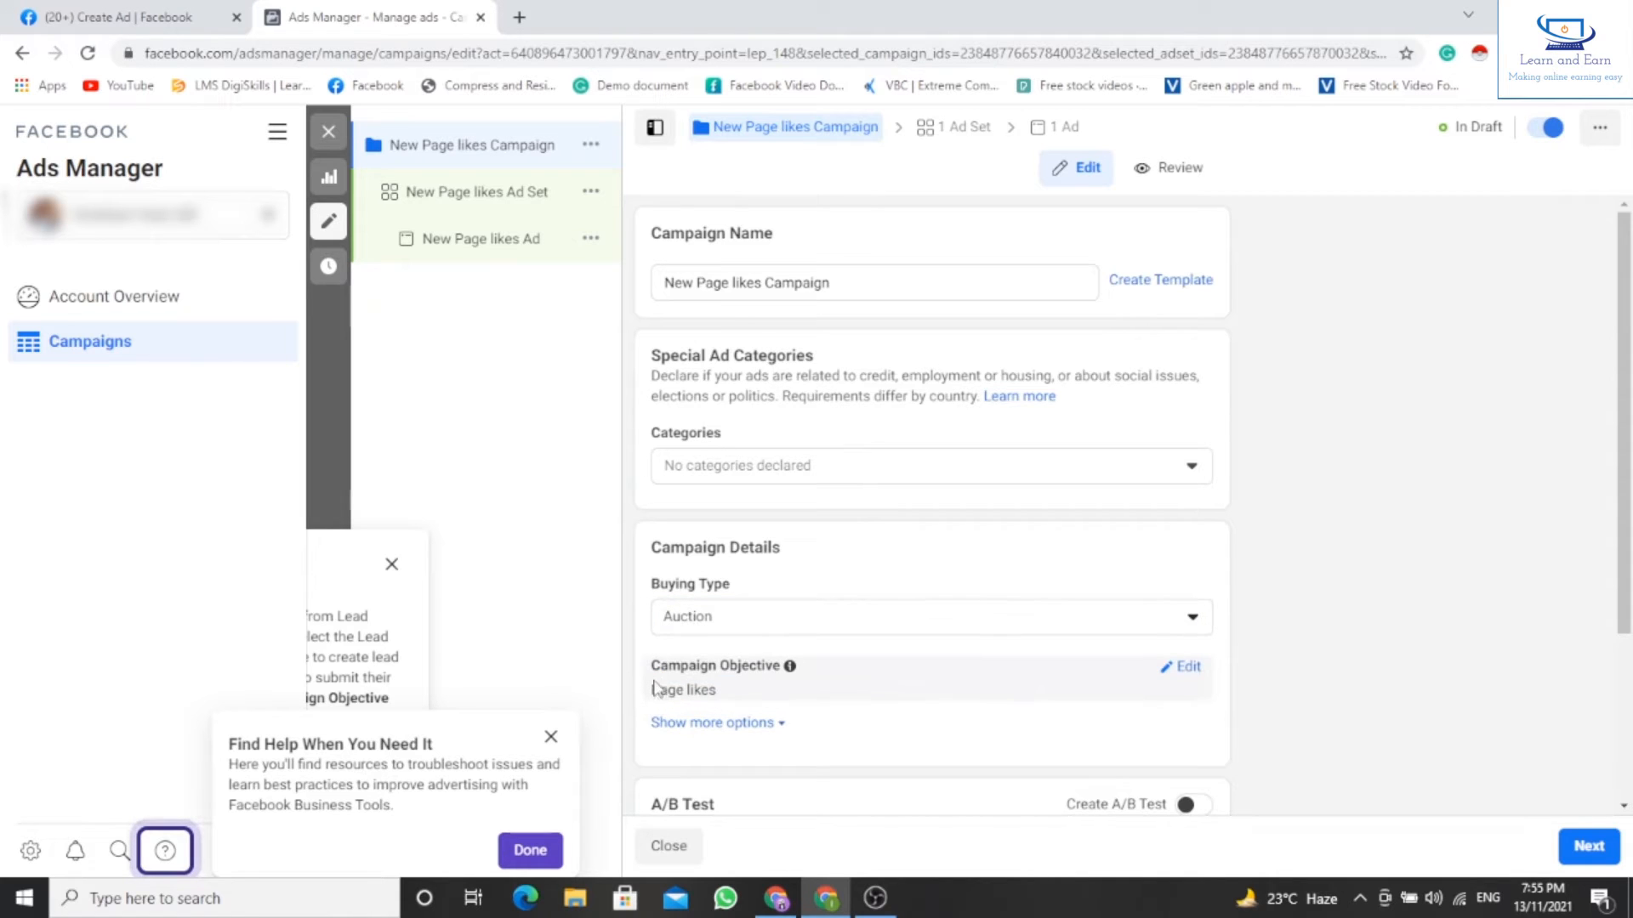
scroll(1062, 695, down, 3)
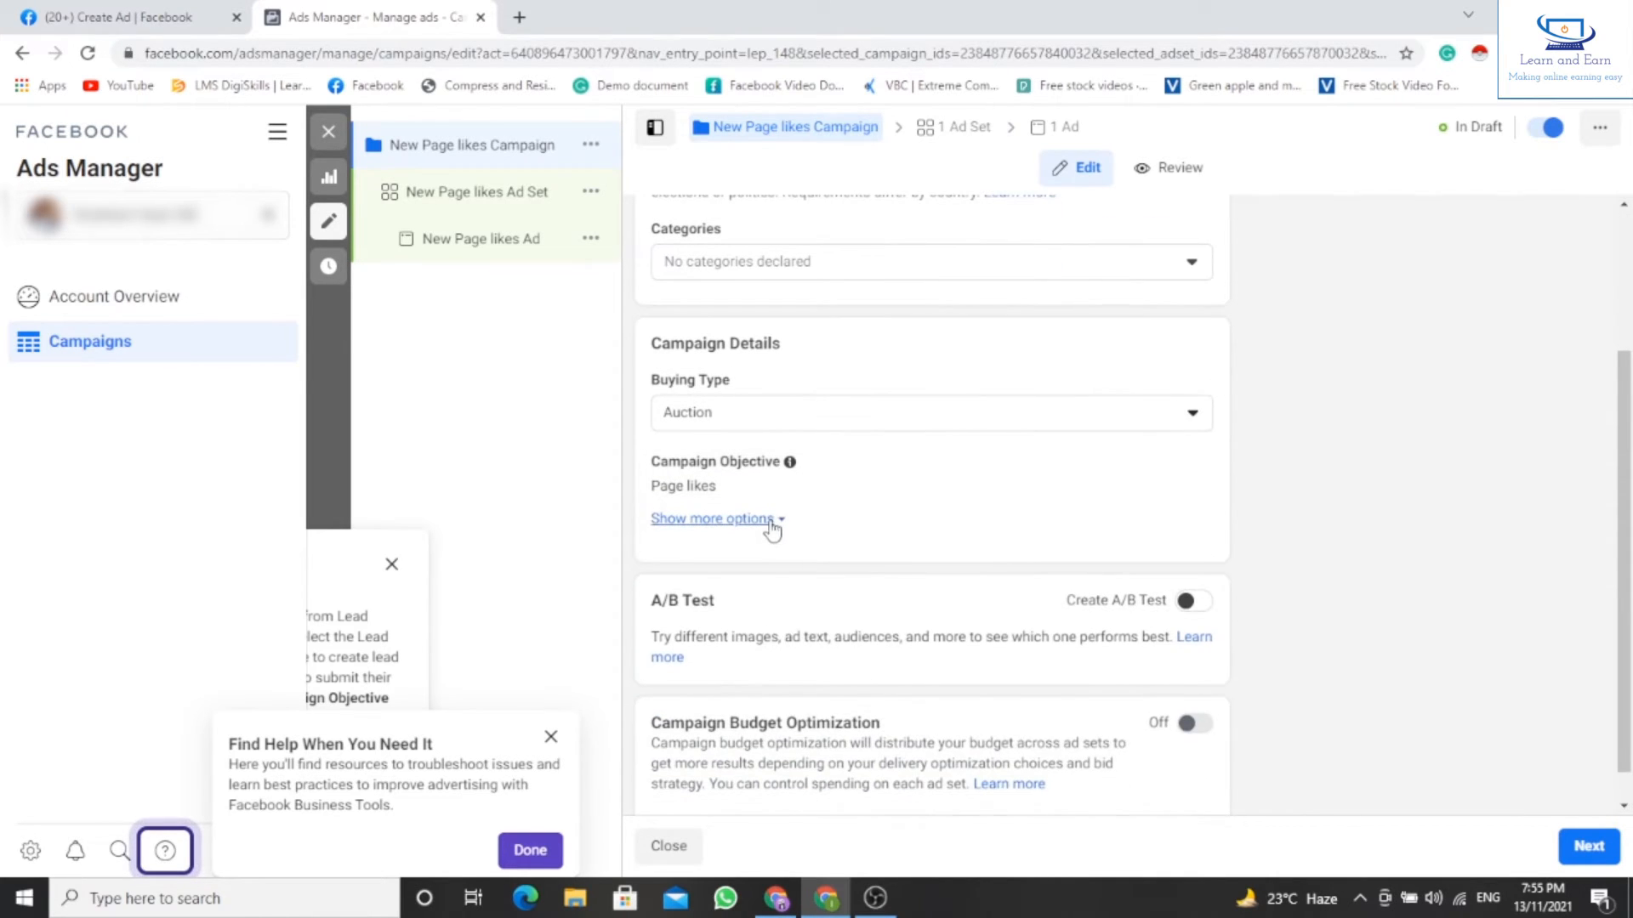
click(770, 522)
scroll(1148, 612, down, 1)
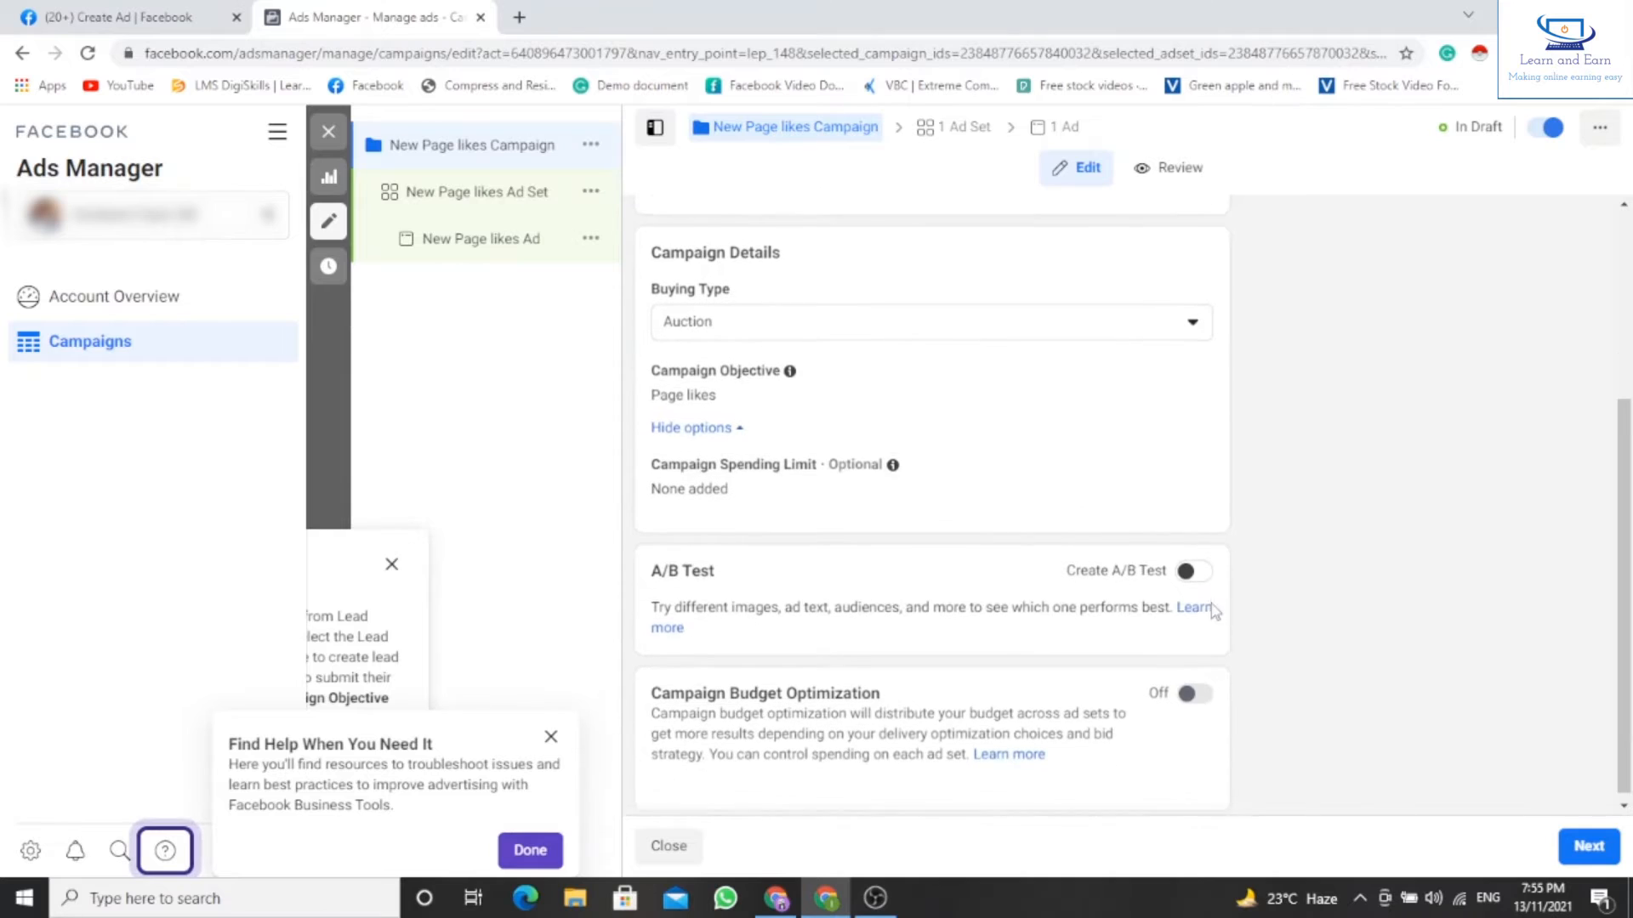
Turn on Campaign Budget Optimization and keep Daily Budget as the campaign budget type.
click(1196, 687)
scroll(1118, 725, down, 2)
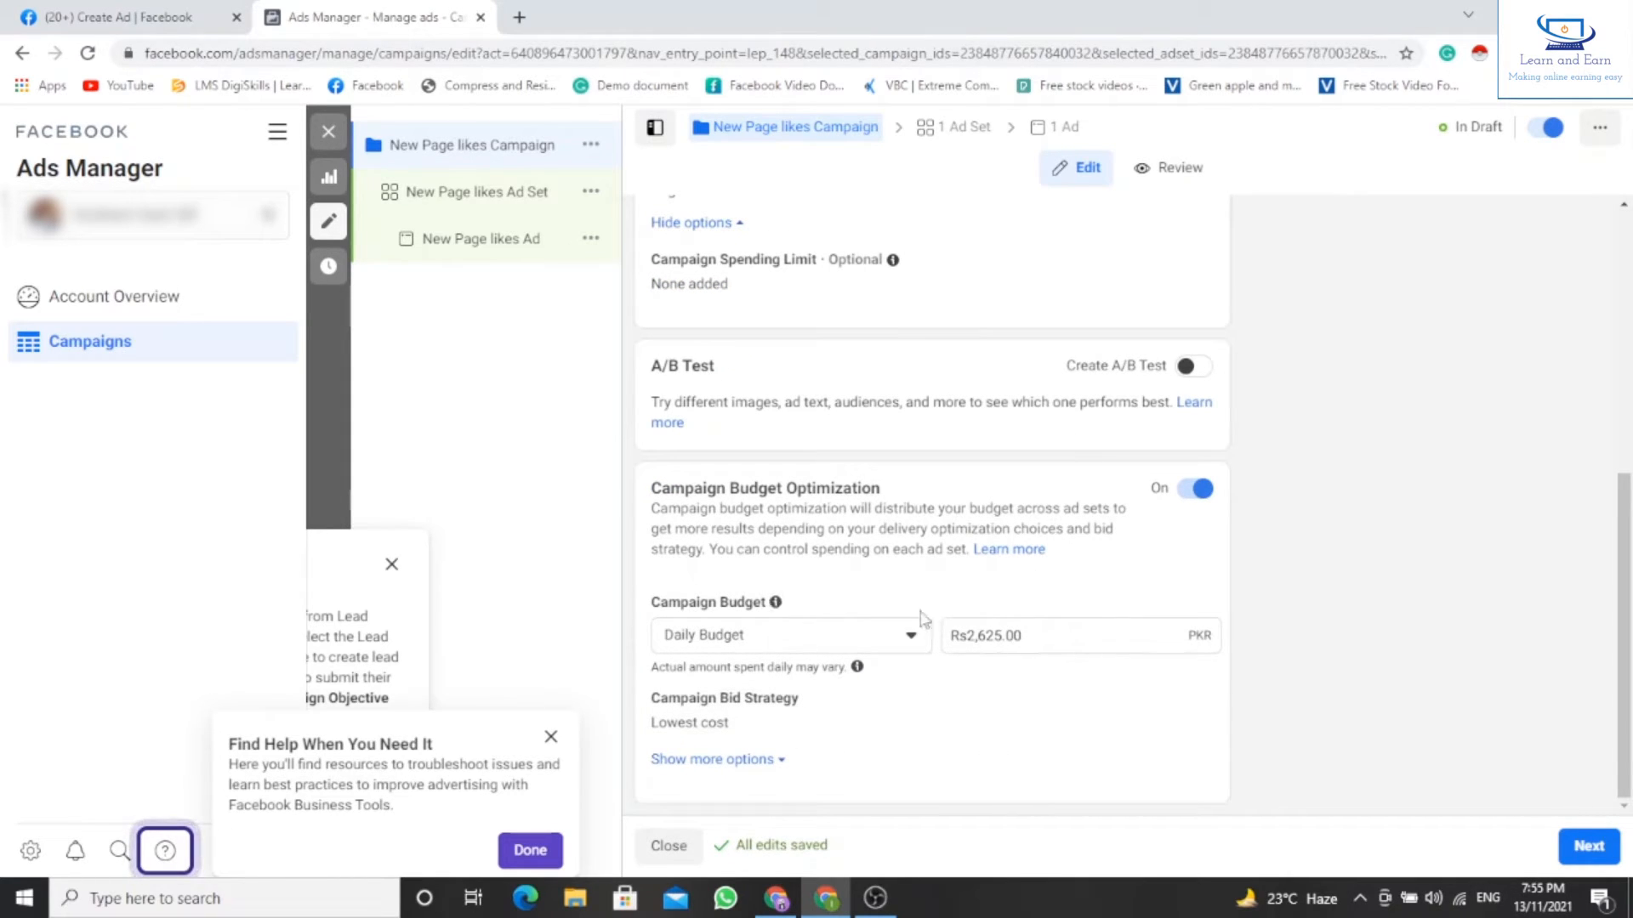
click(912, 637)
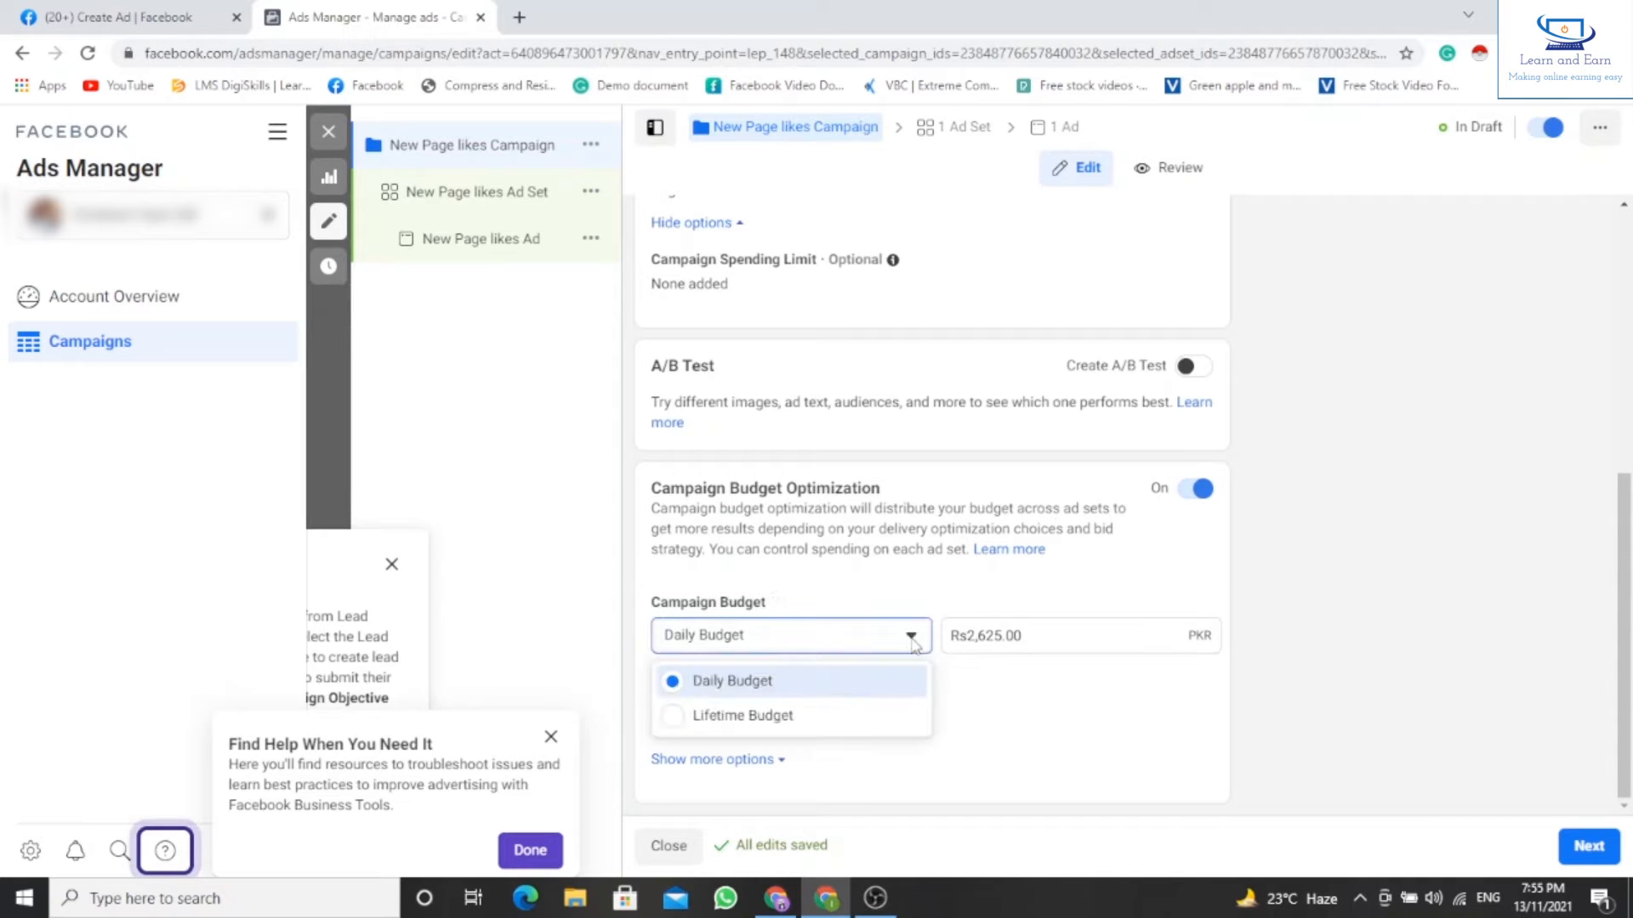
click(1339, 669)
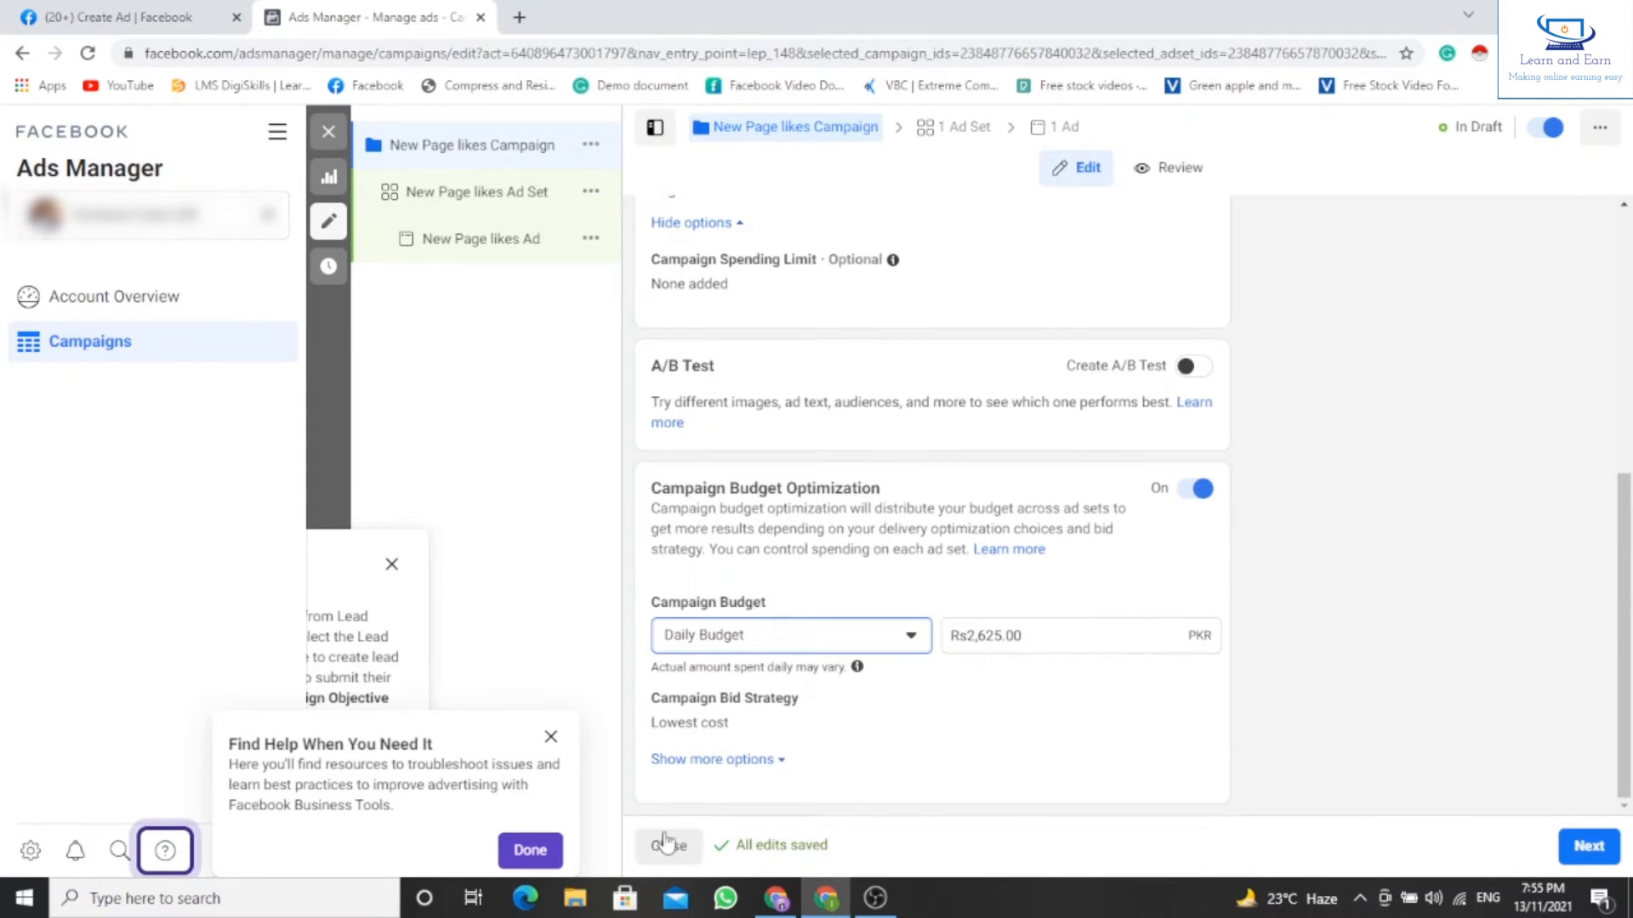
Dismiss the "Find Help When You Need It" tip.
scroll(681, 521, up, 5)
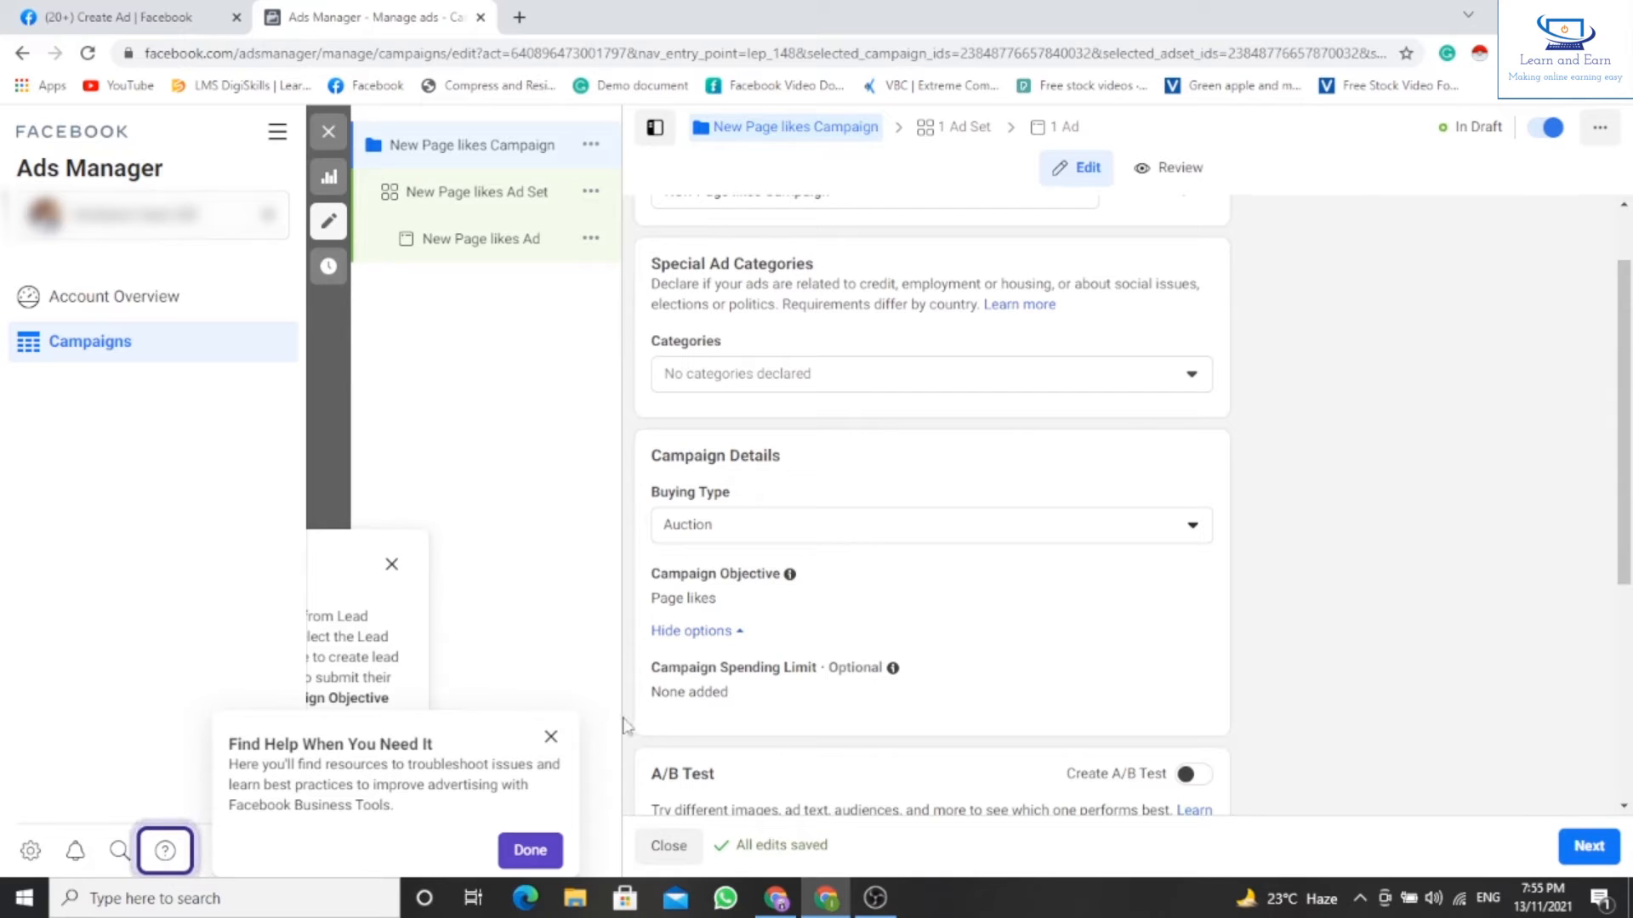
click(552, 737)
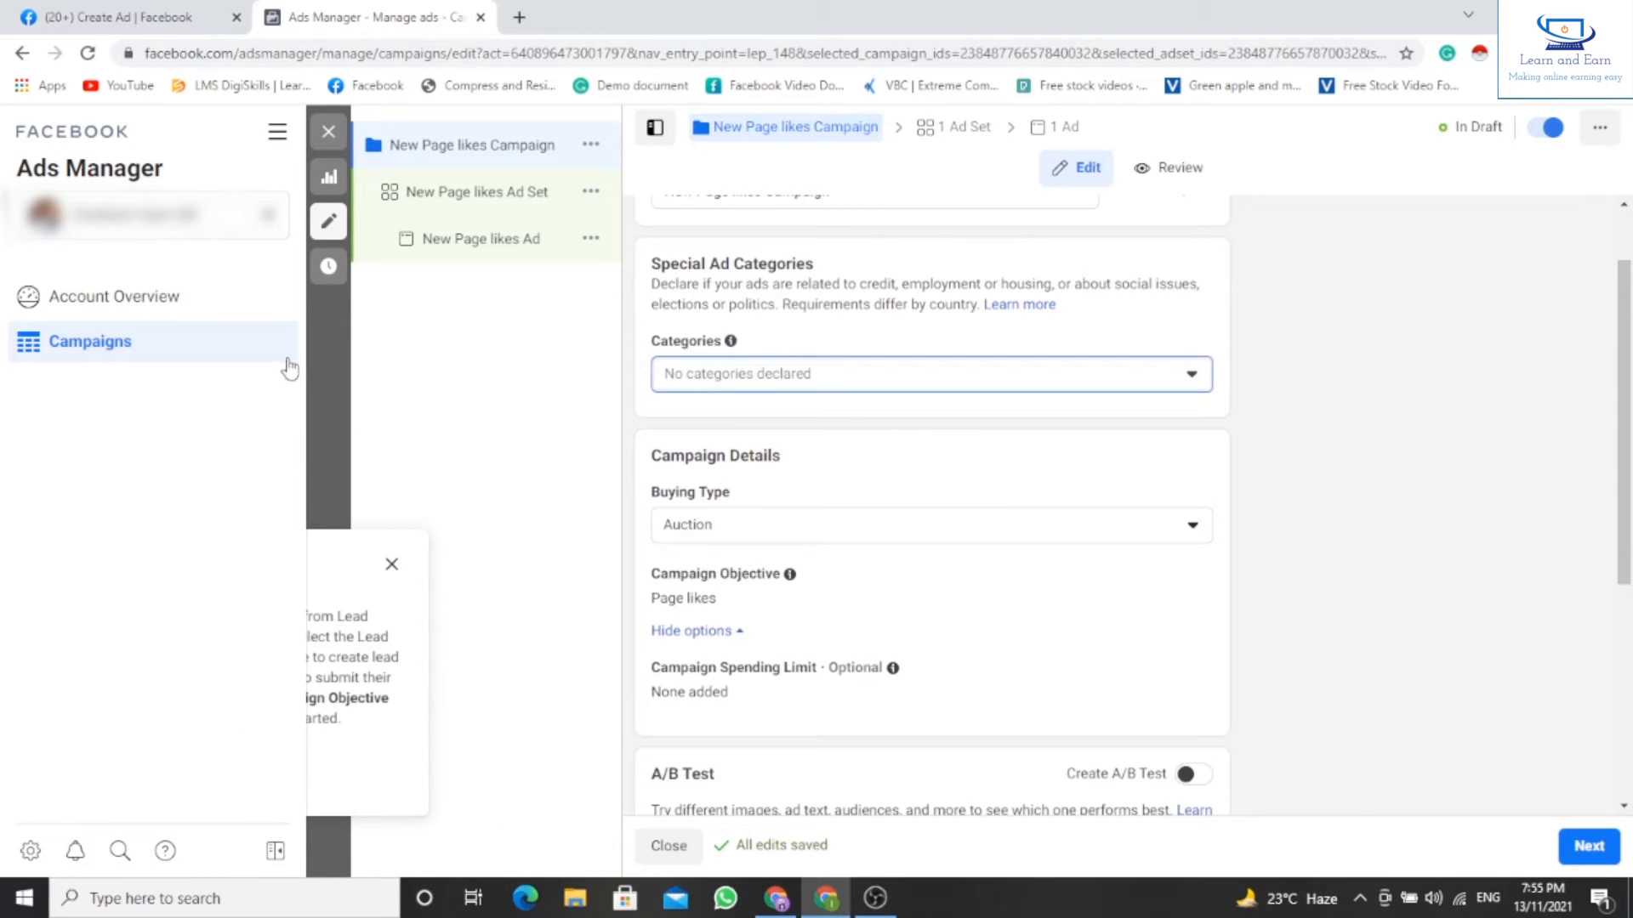
key(ctrl+a)
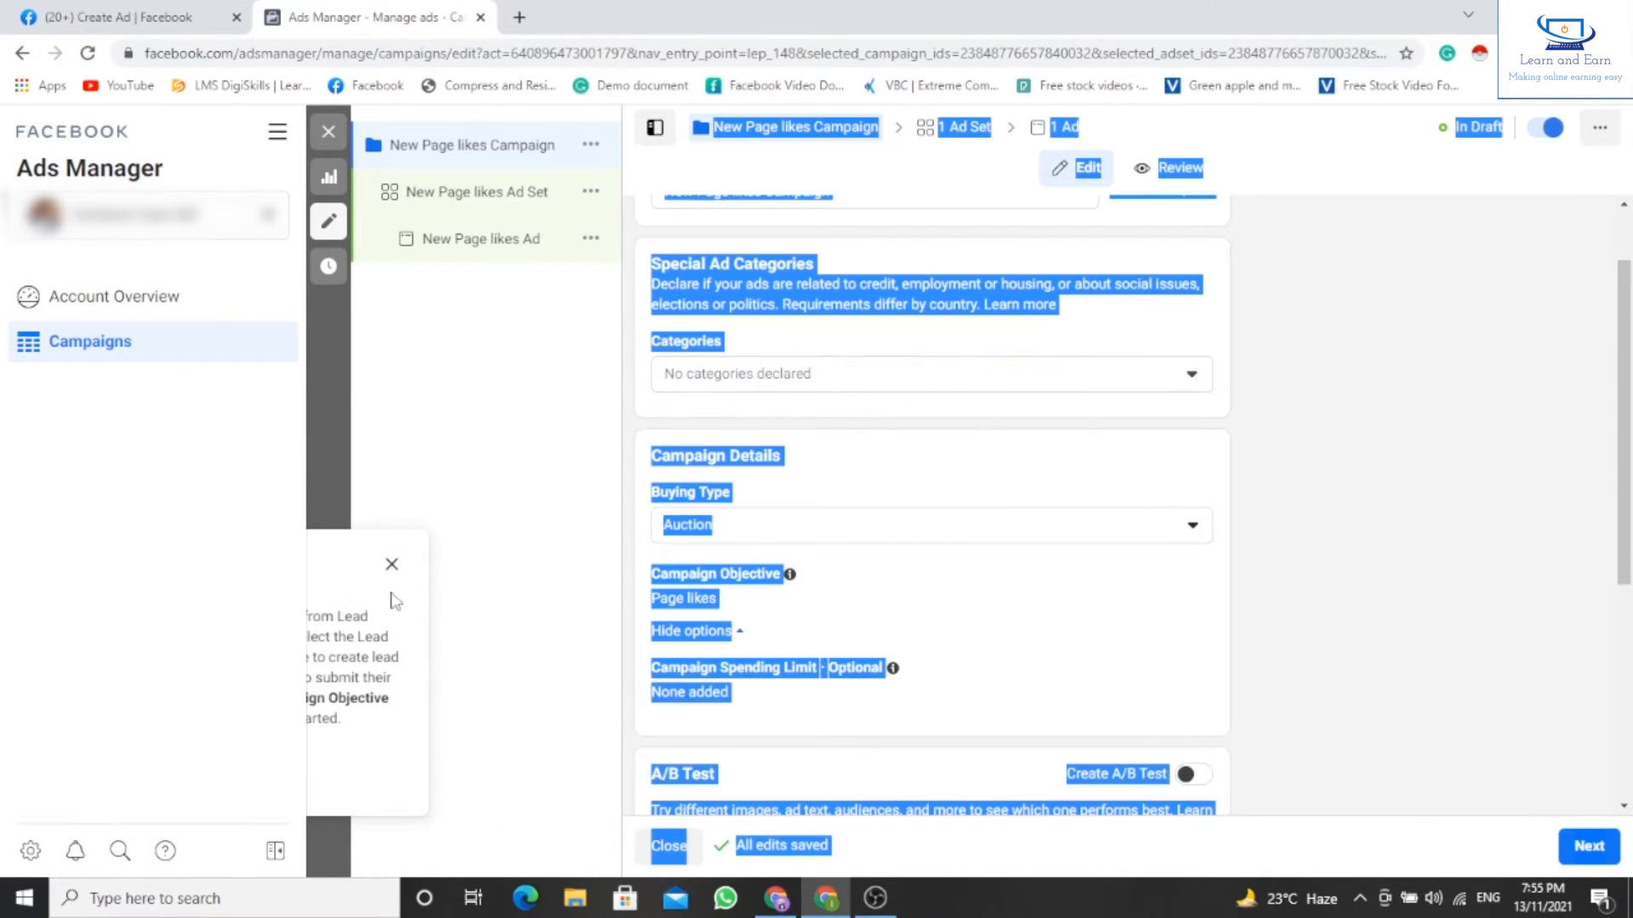
Dismiss the lead objective tip and review the summary of the campaign's settings.
click(393, 609)
click(391, 564)
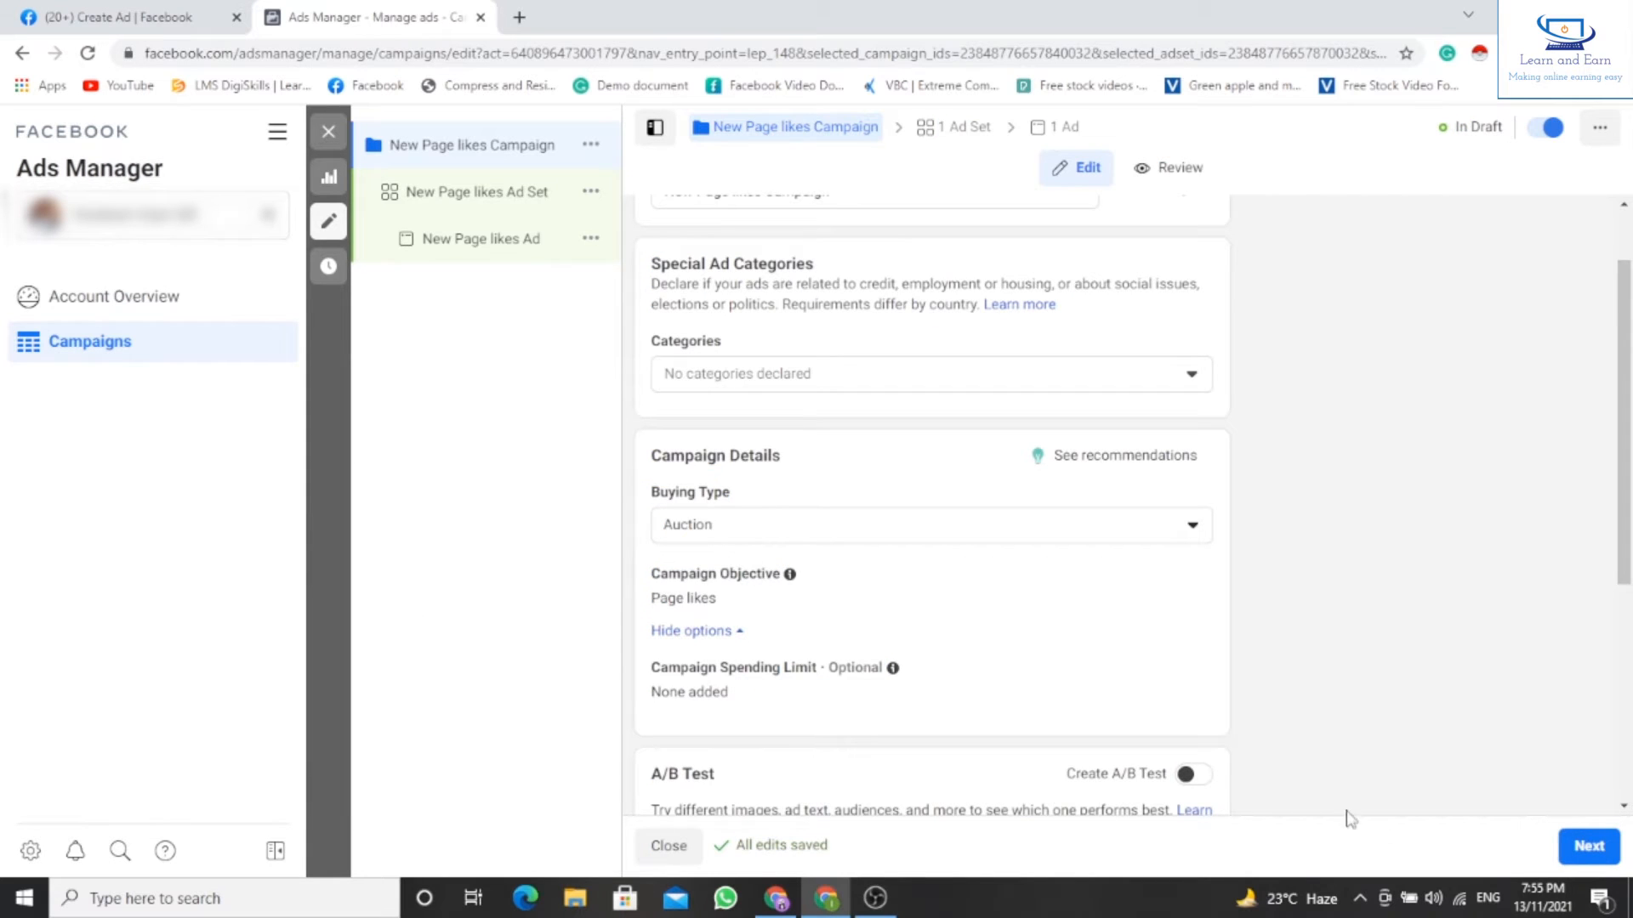
scroll(1097, 255, up, 2)
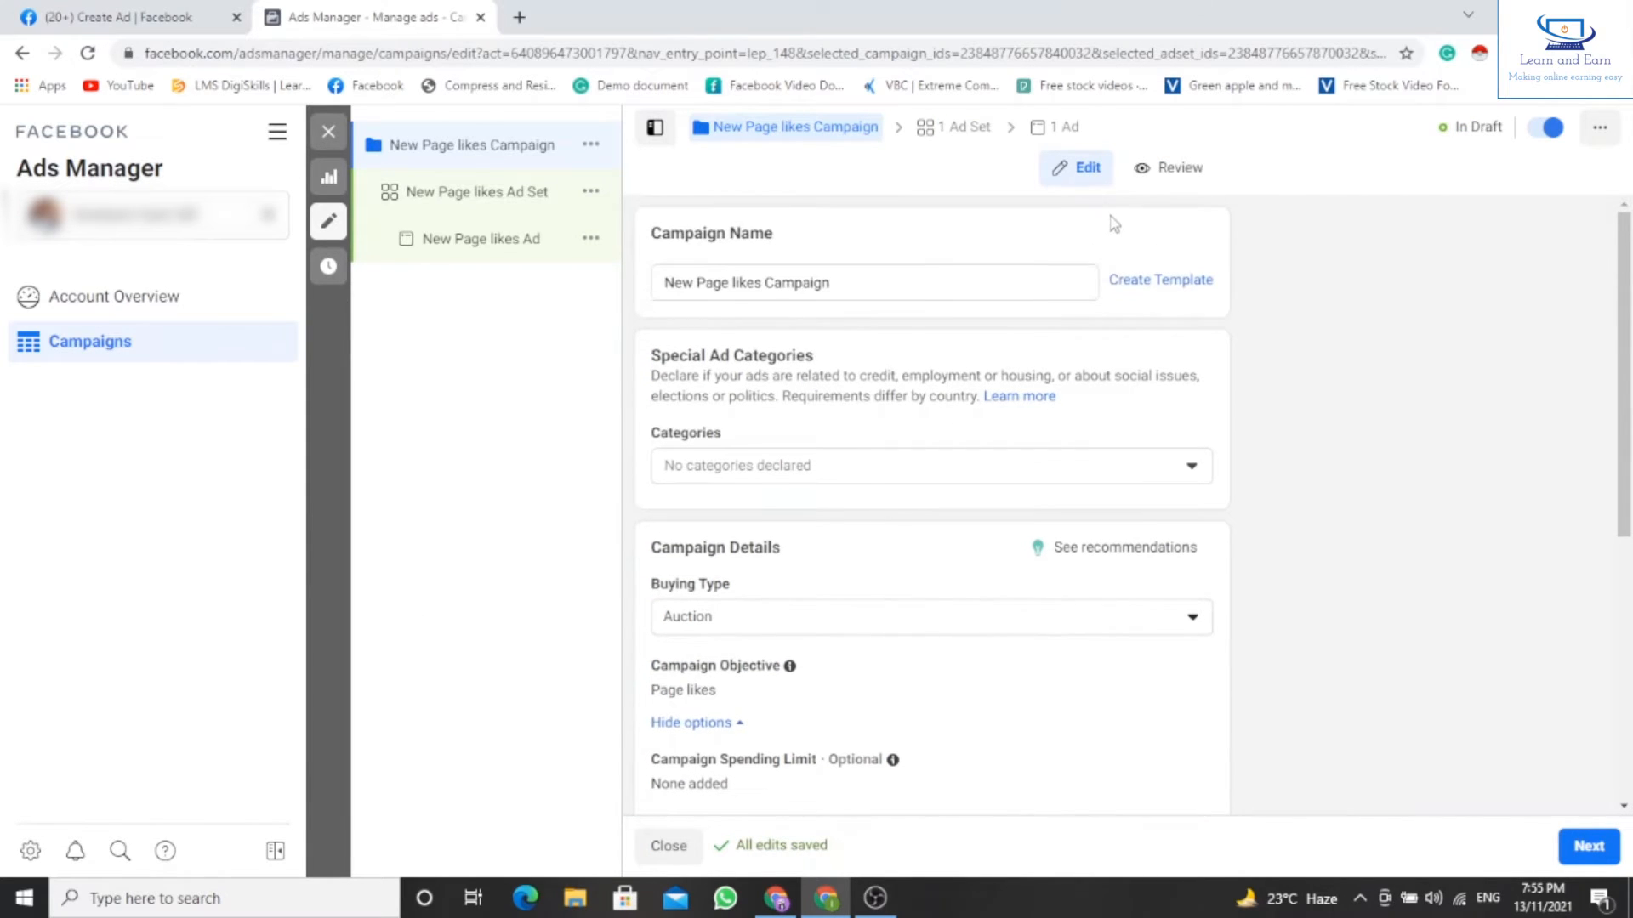
click(1161, 187)
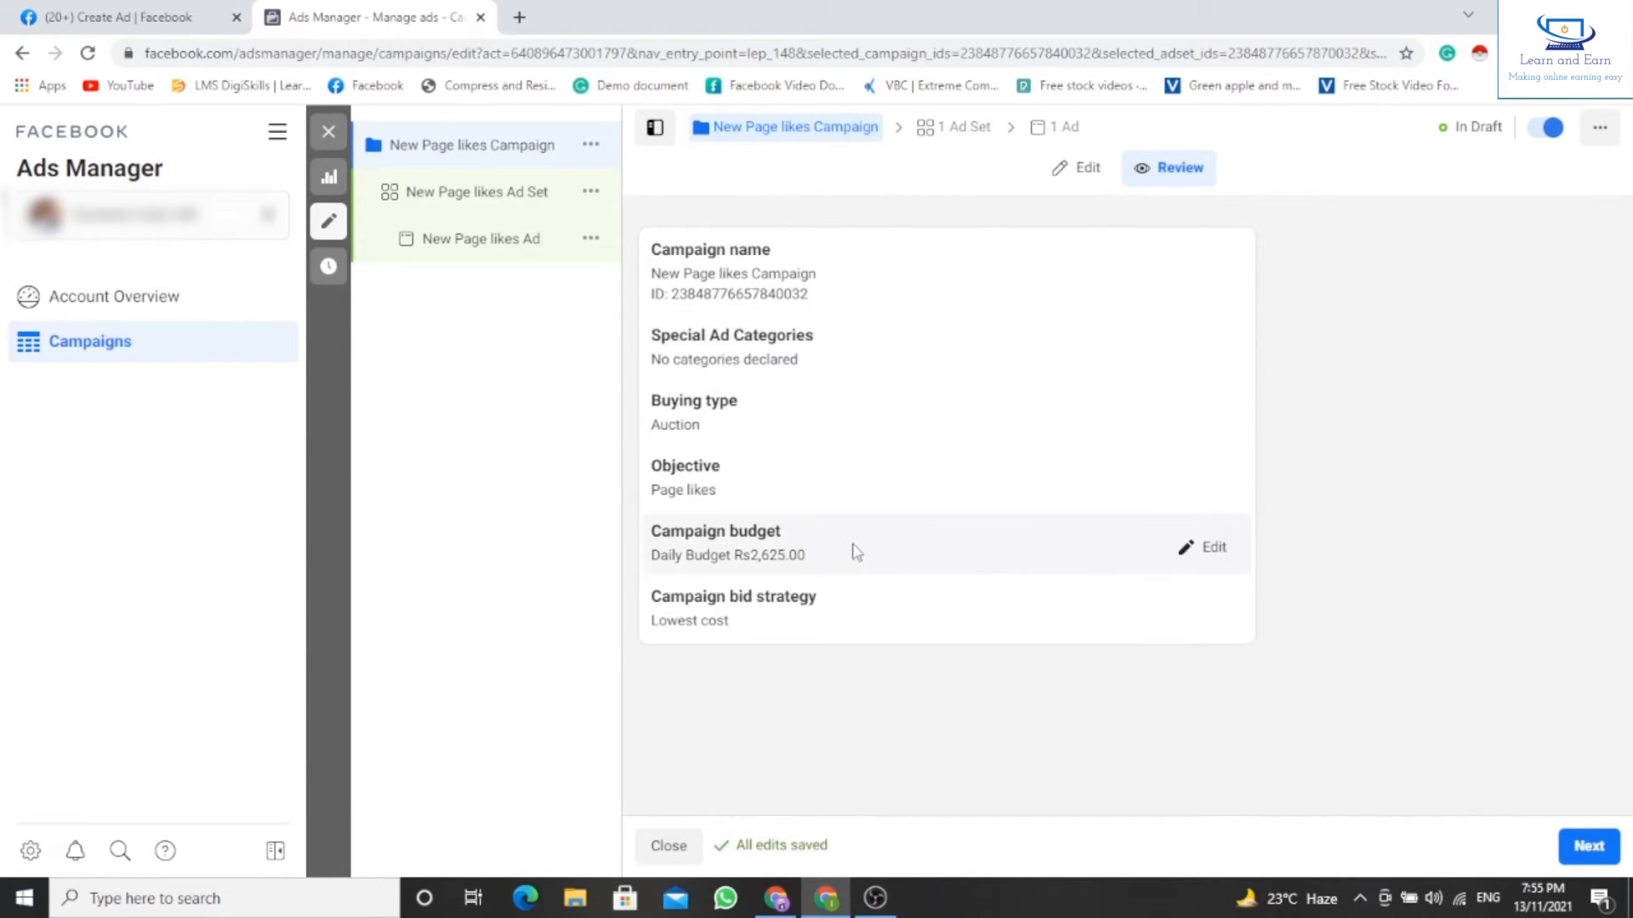
Open the New Page likes Ad Set and look over its page, schedule and audience settings.
click(514, 204)
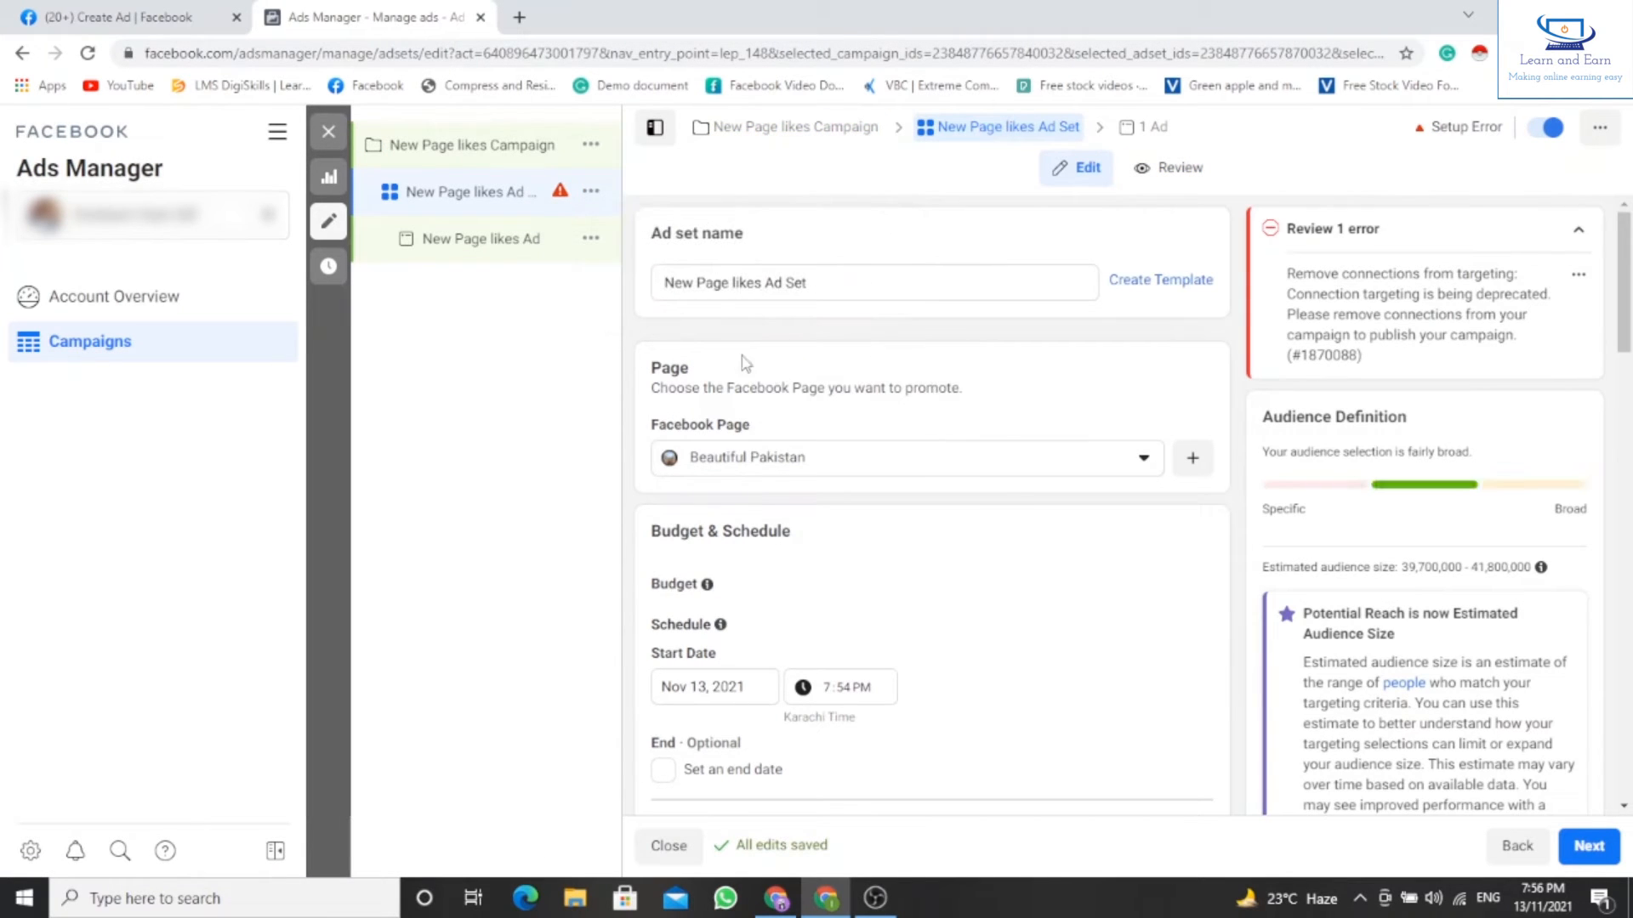
scroll(866, 321, down, 5)
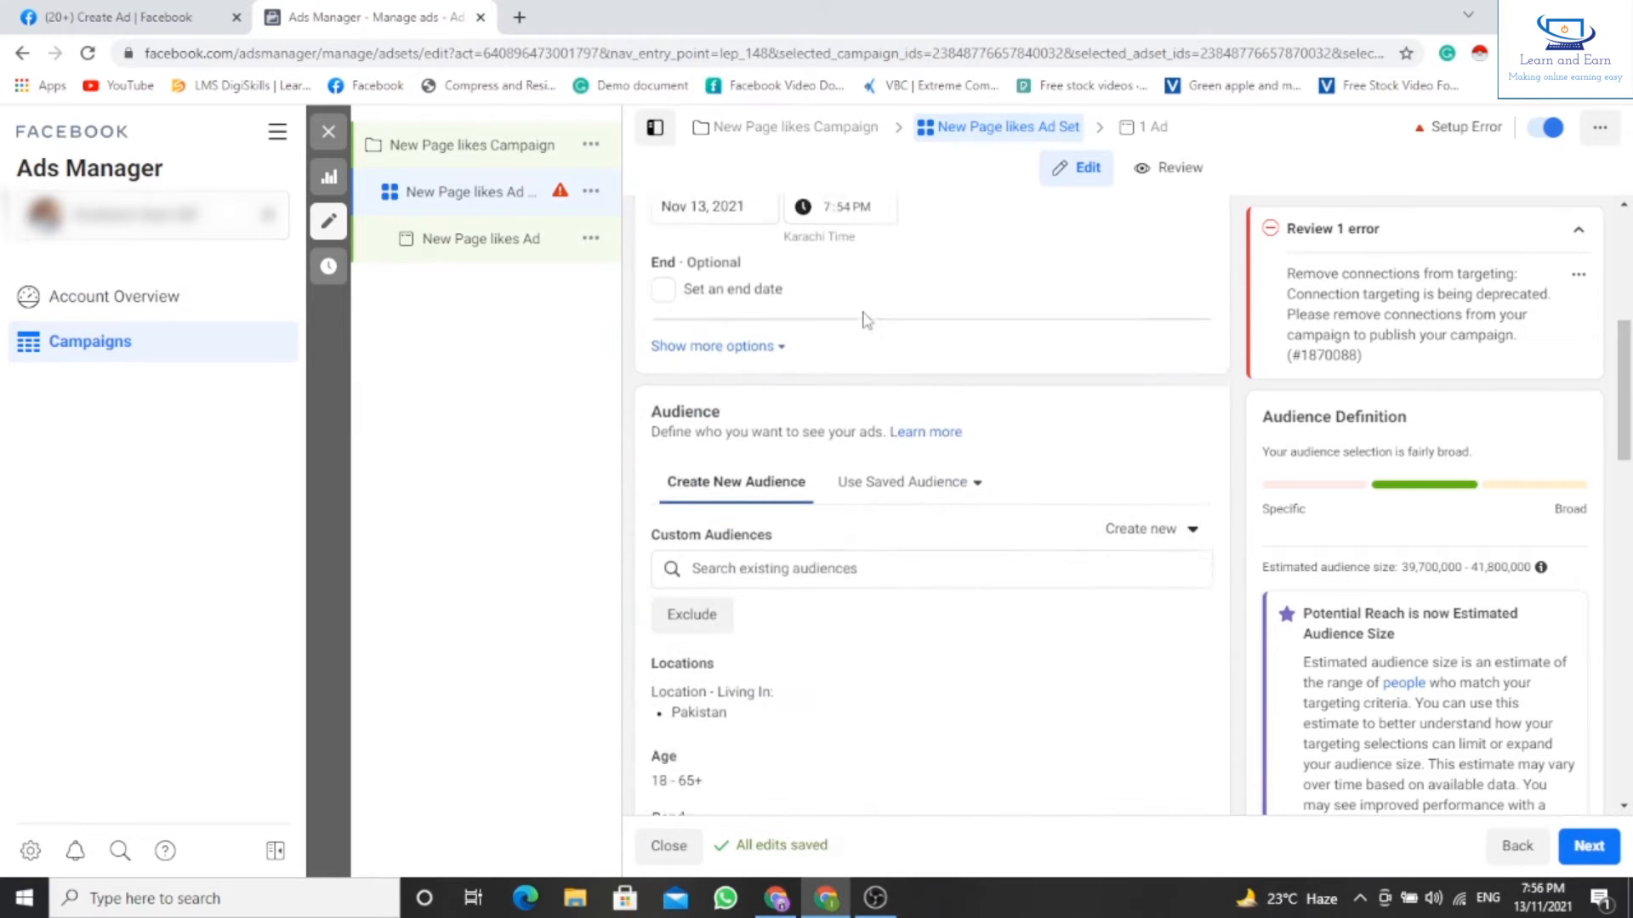
scroll(880, 321, up, 3)
scroll(876, 320, up, 2)
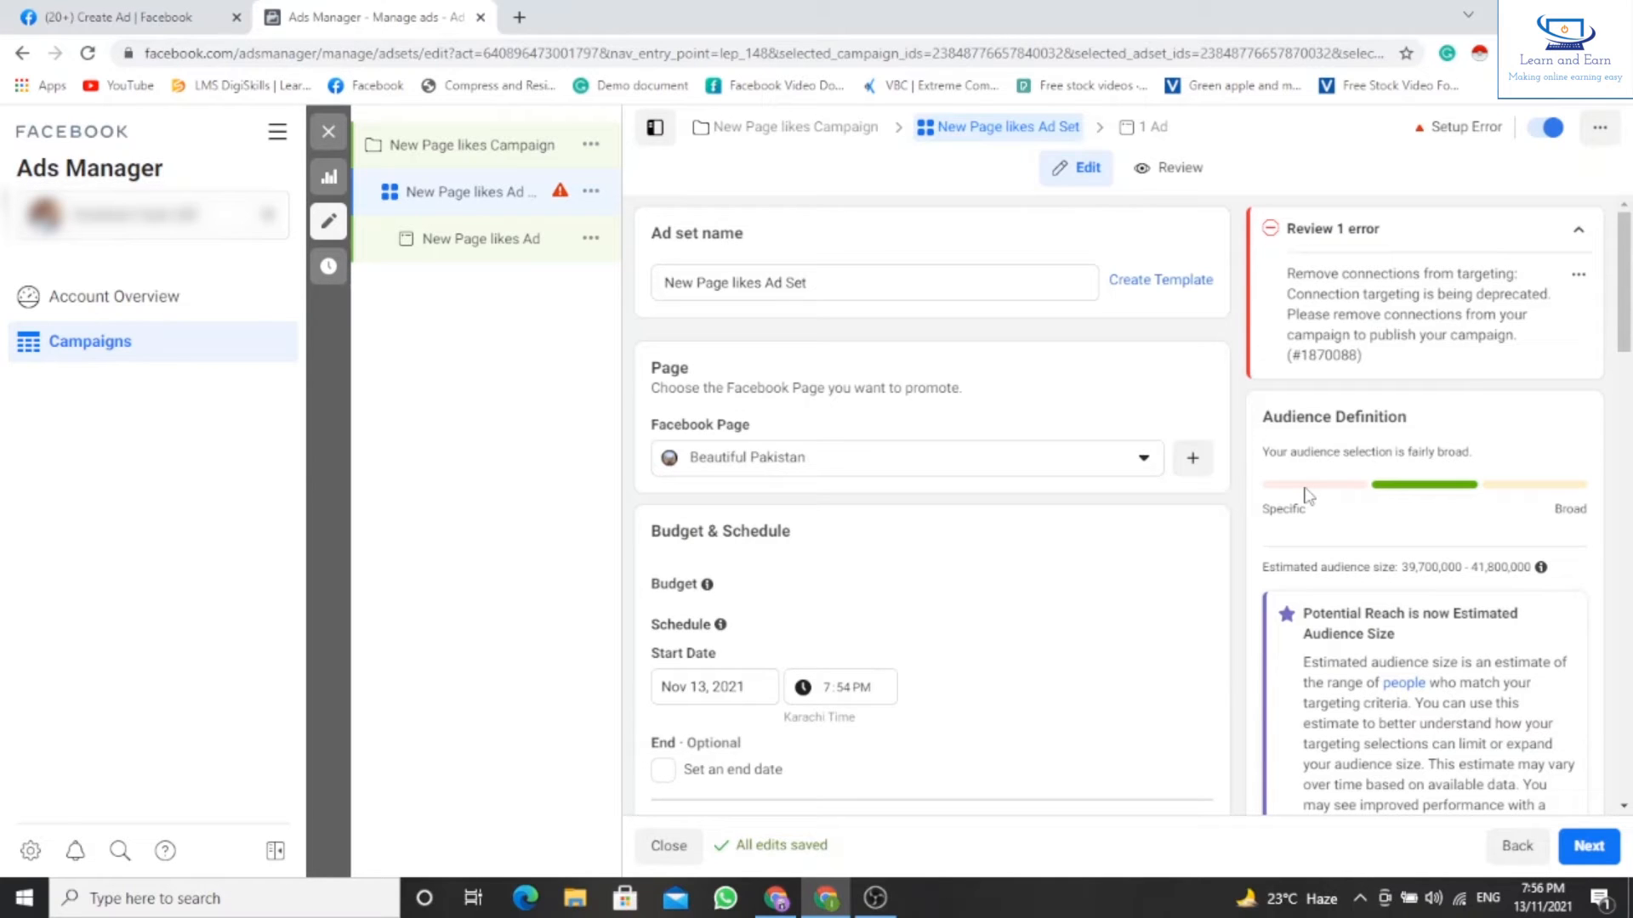
scroll(1221, 649, down, 7)
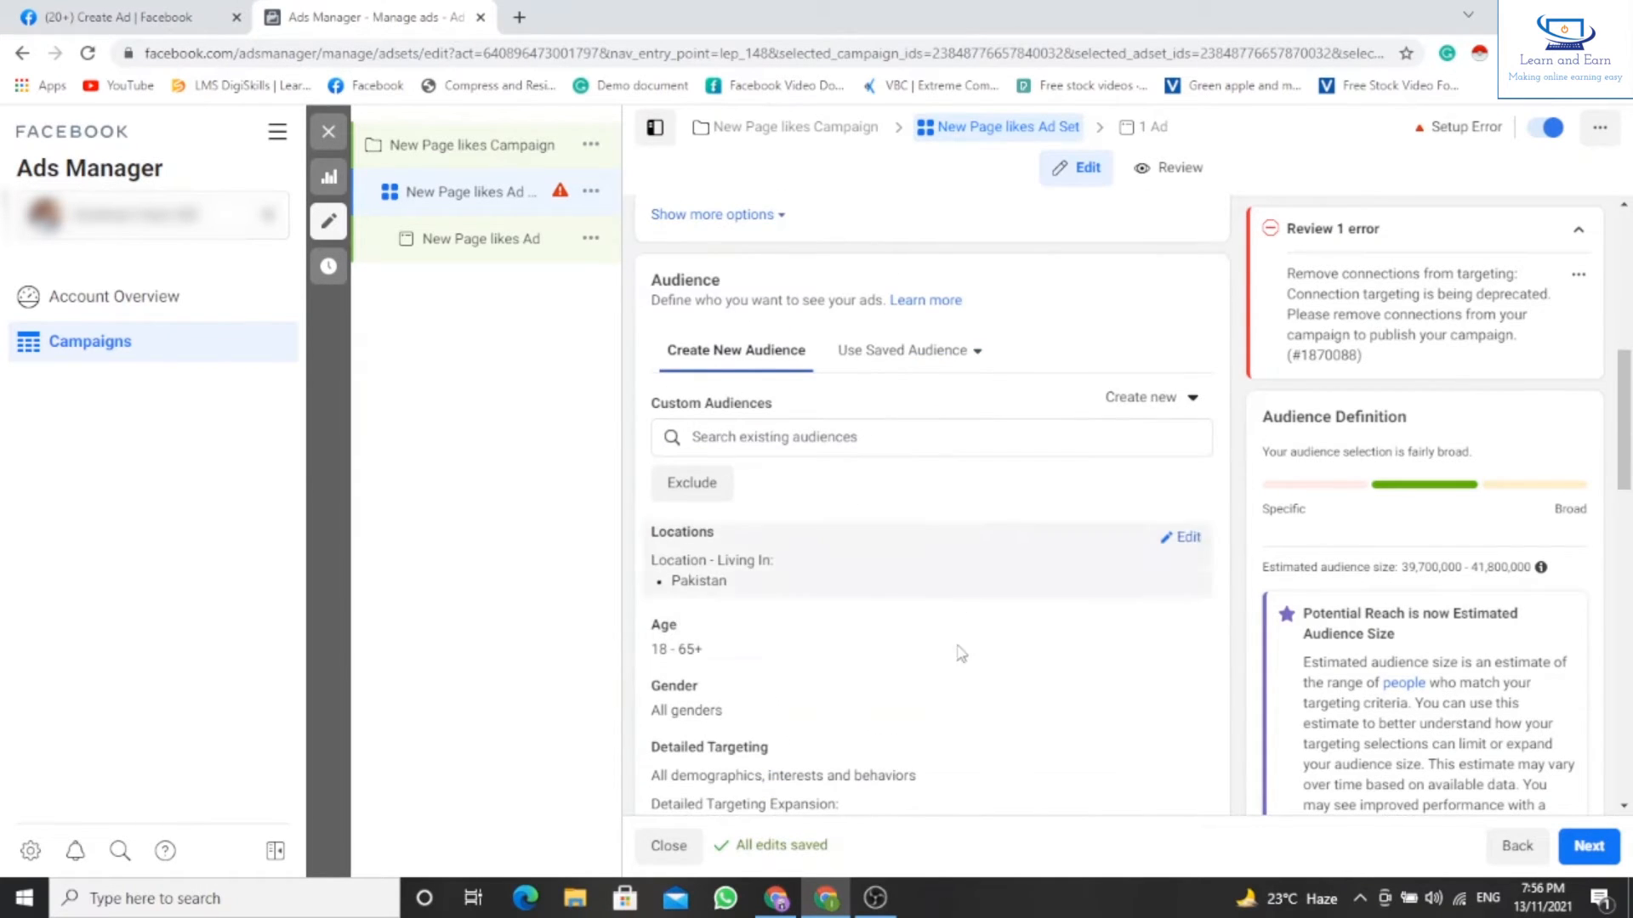
scroll(1259, 515, up, 1)
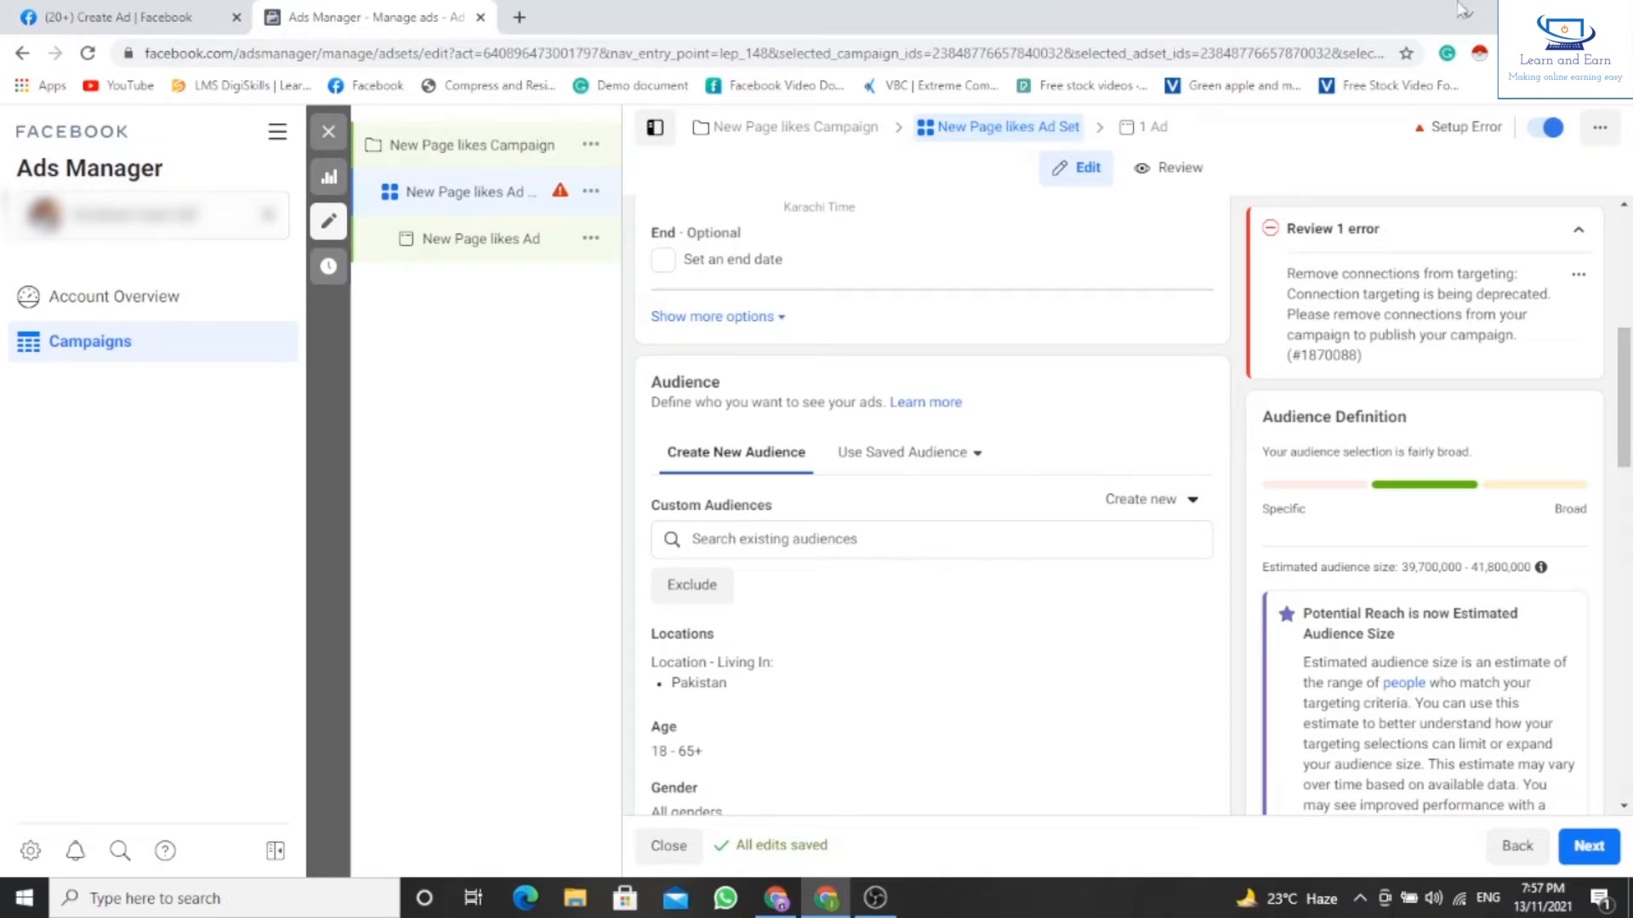
scroll(770, 430, up, 6)
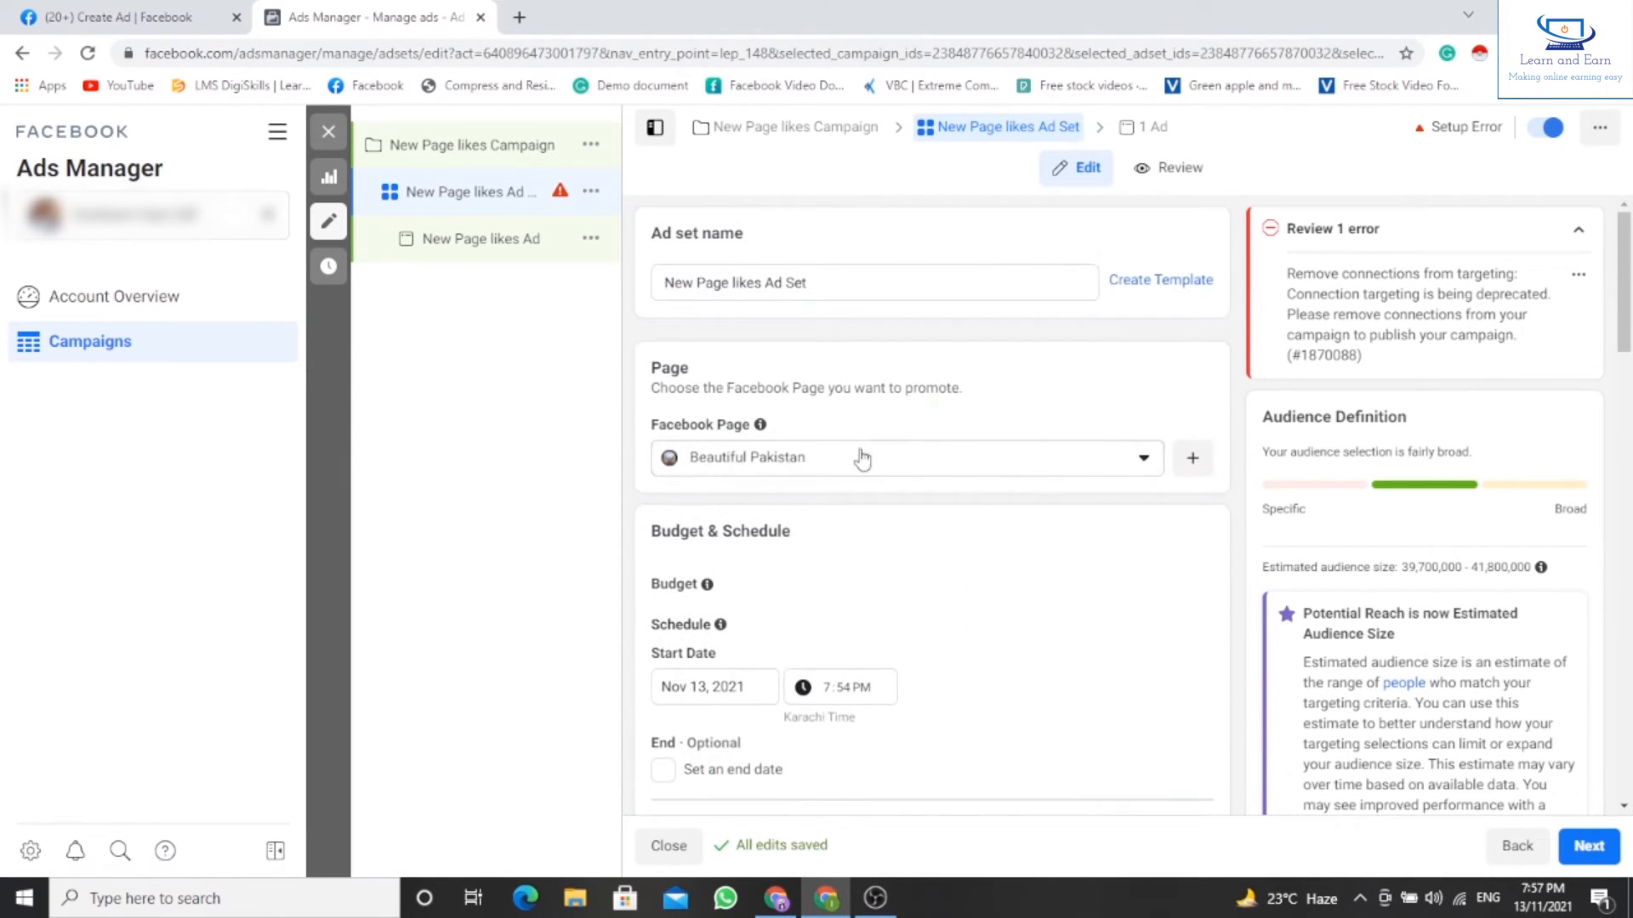
Check the Facebook Pages available for promotion, keep Beautiful Pakistan selected, and look at the ad set's budget and schedule.
click(1142, 463)
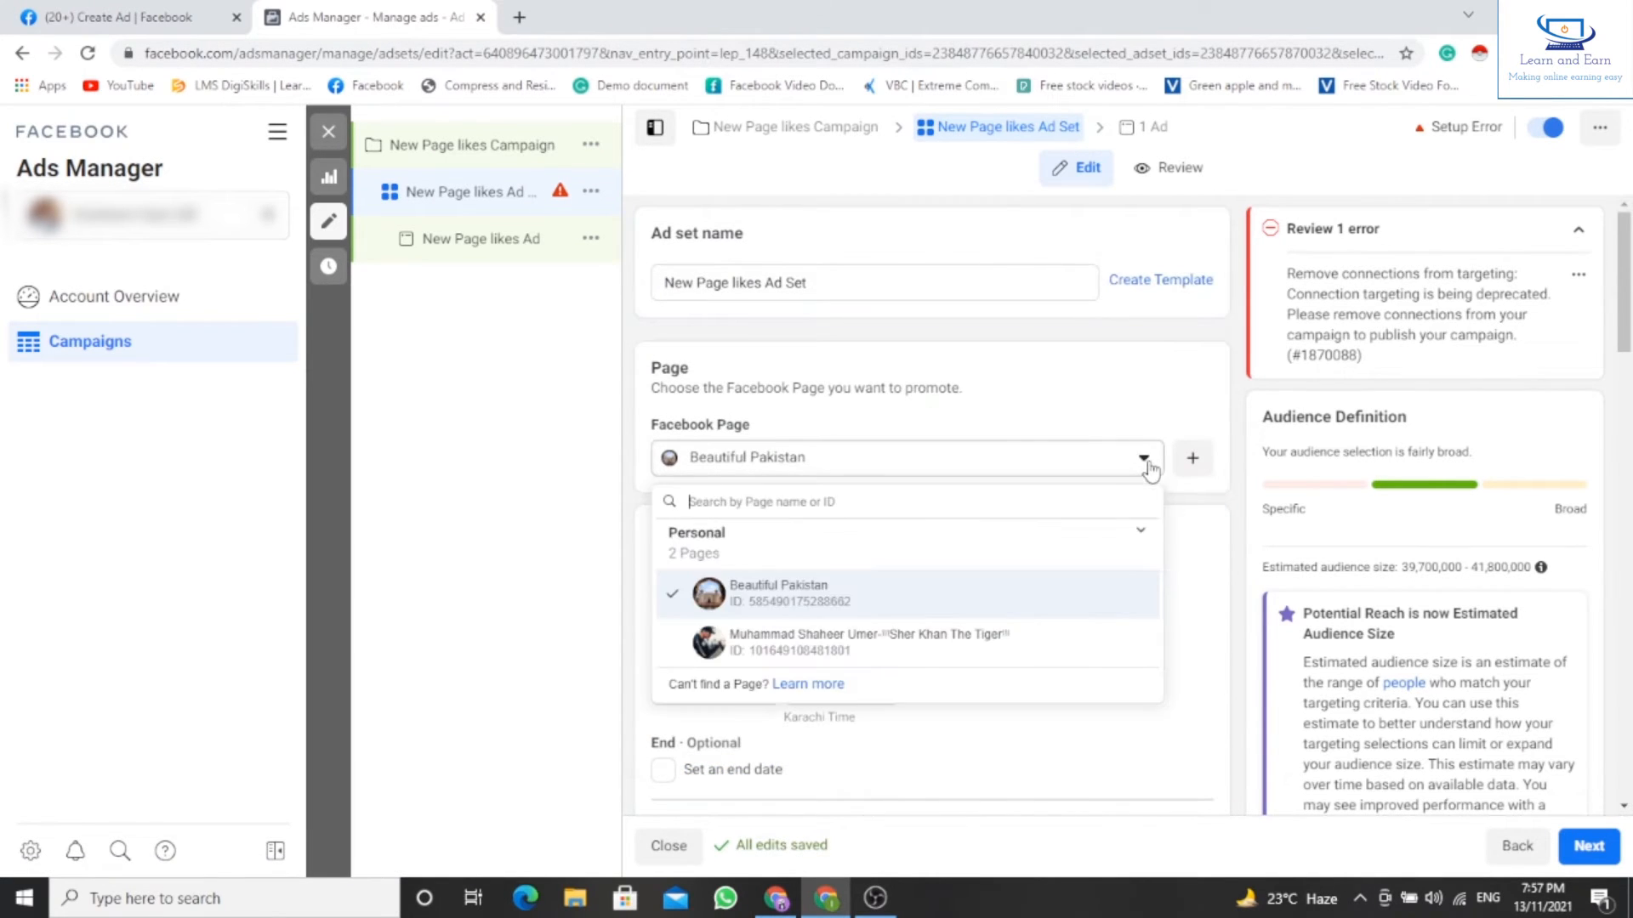
click(1182, 565)
scroll(799, 640, down, 2)
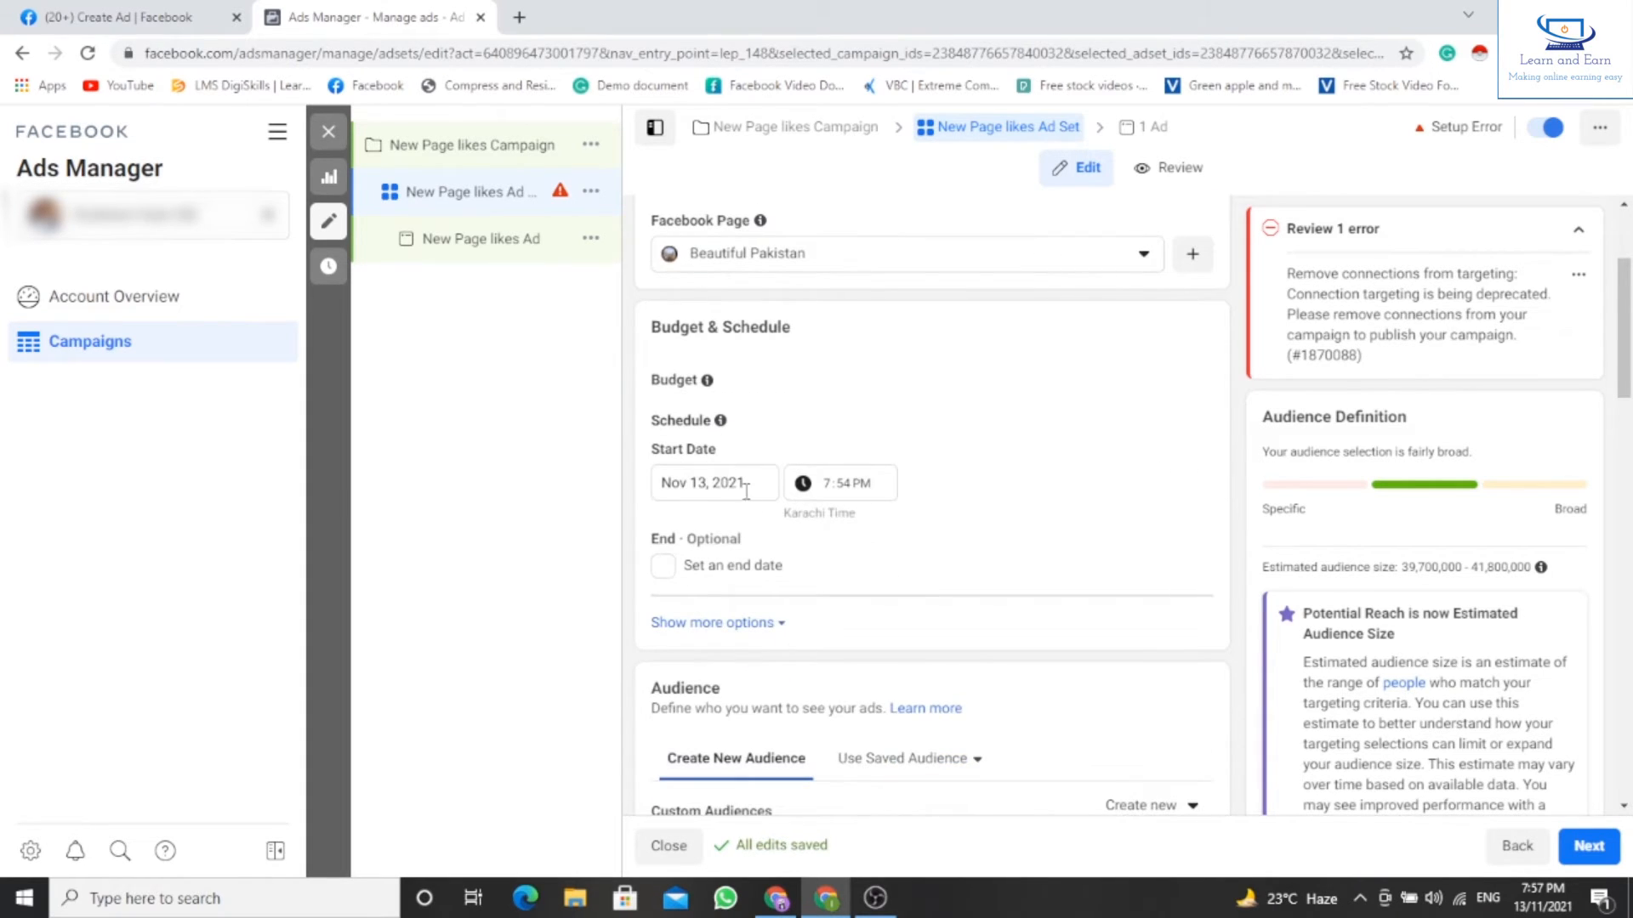
mouse_move(720, 420)
Check the saved audiences and the sources offered for a new custom audience, without creating one.
scroll(838, 553, down, 2)
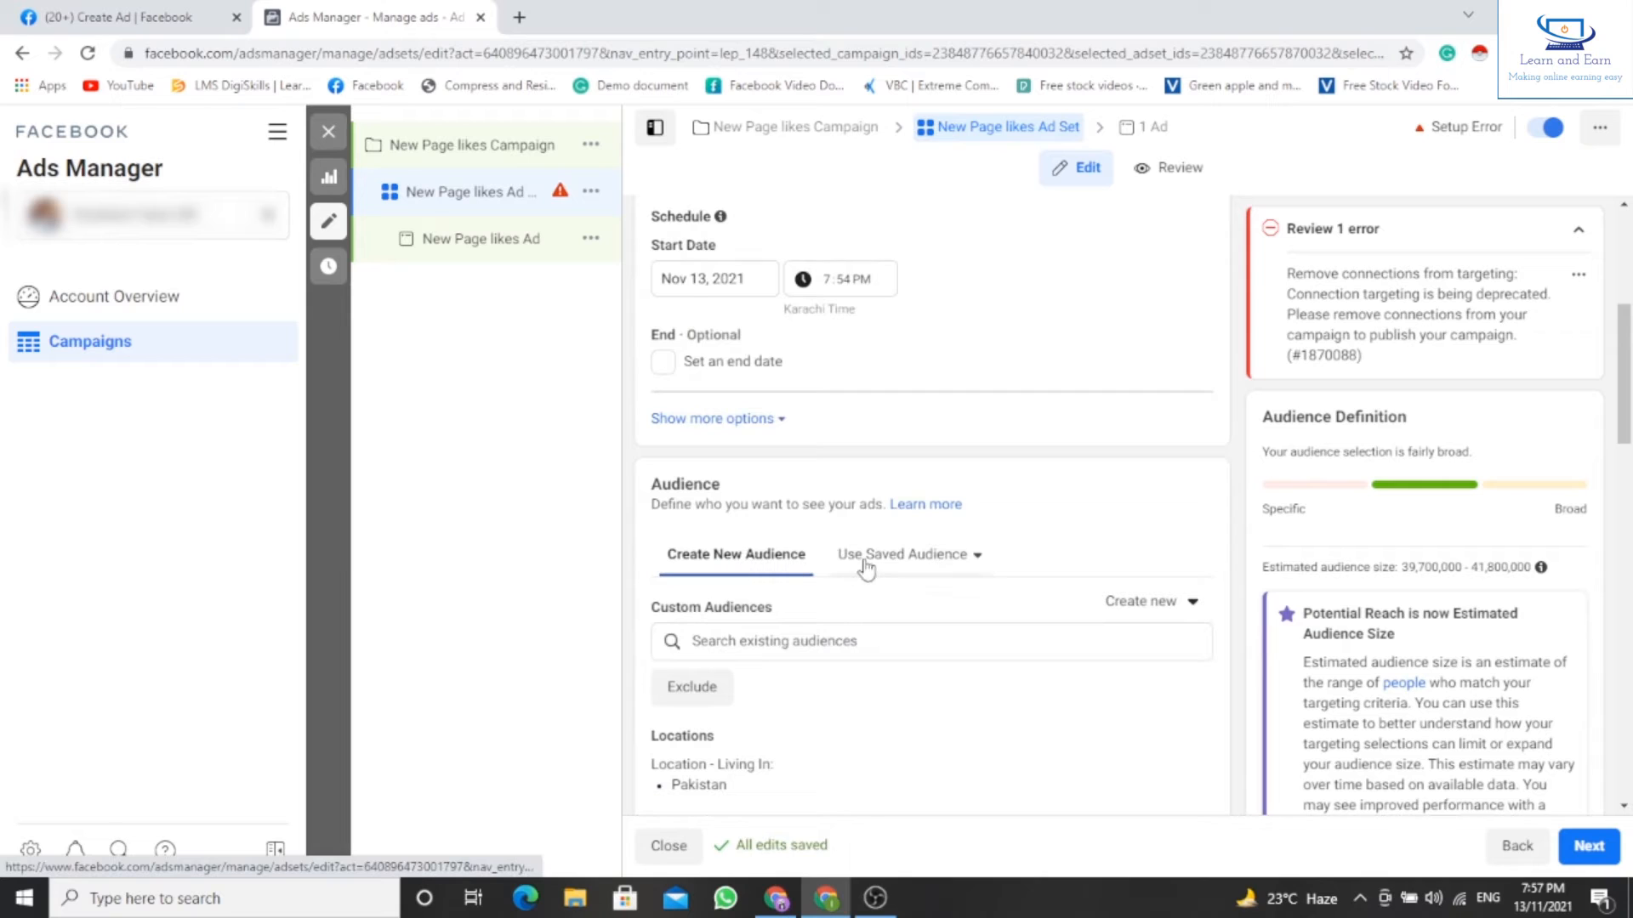
click(977, 558)
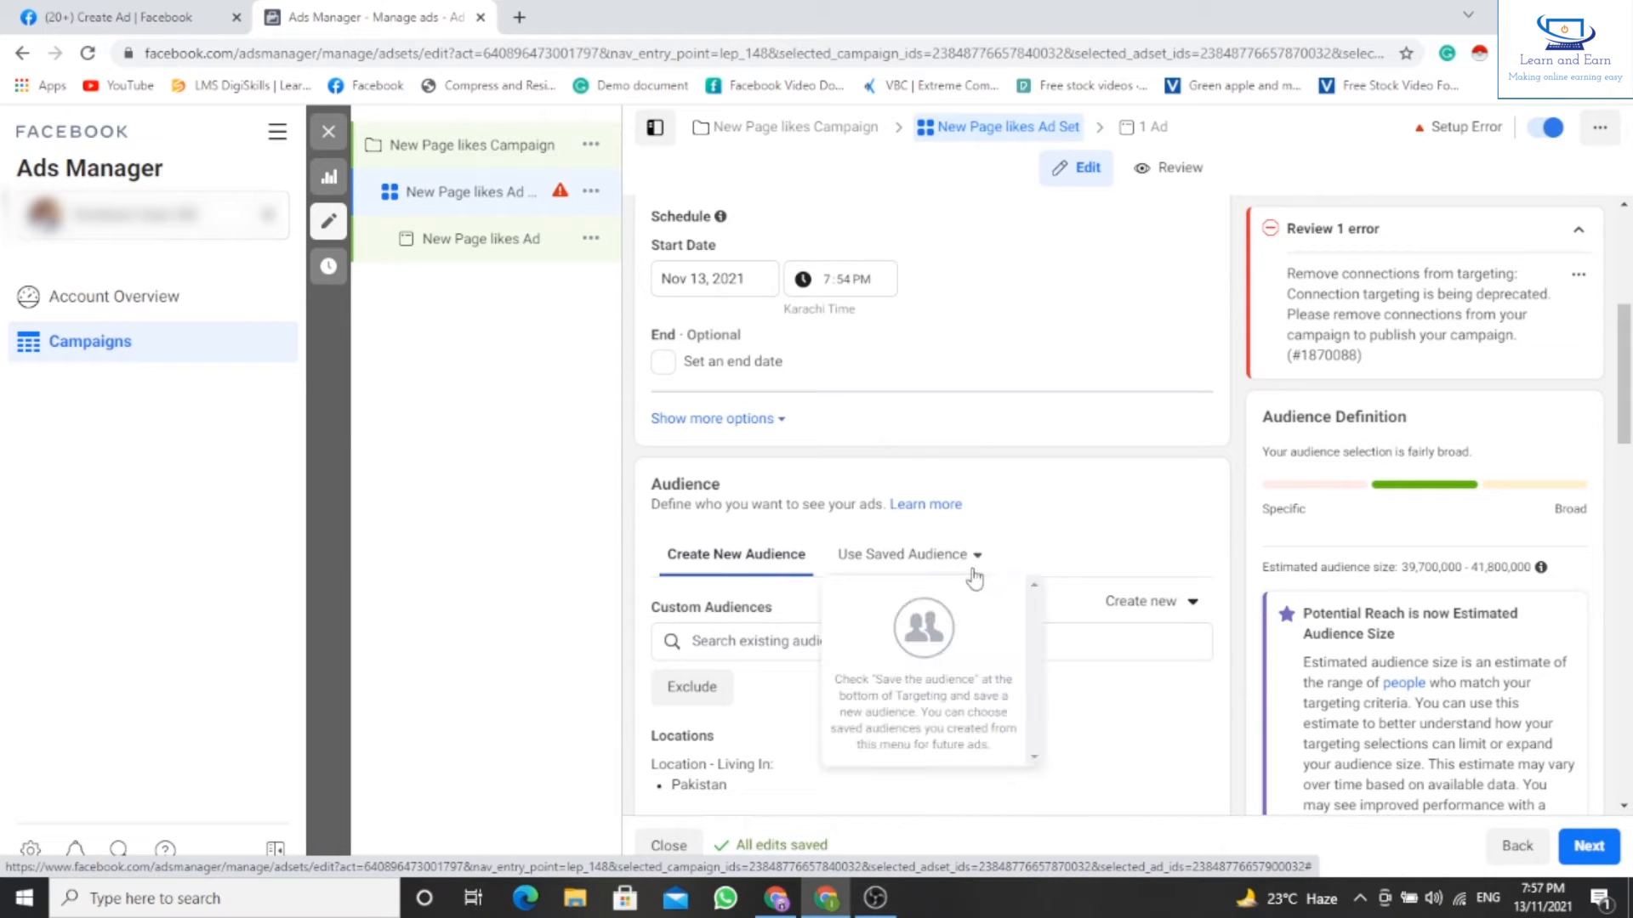
click(1134, 518)
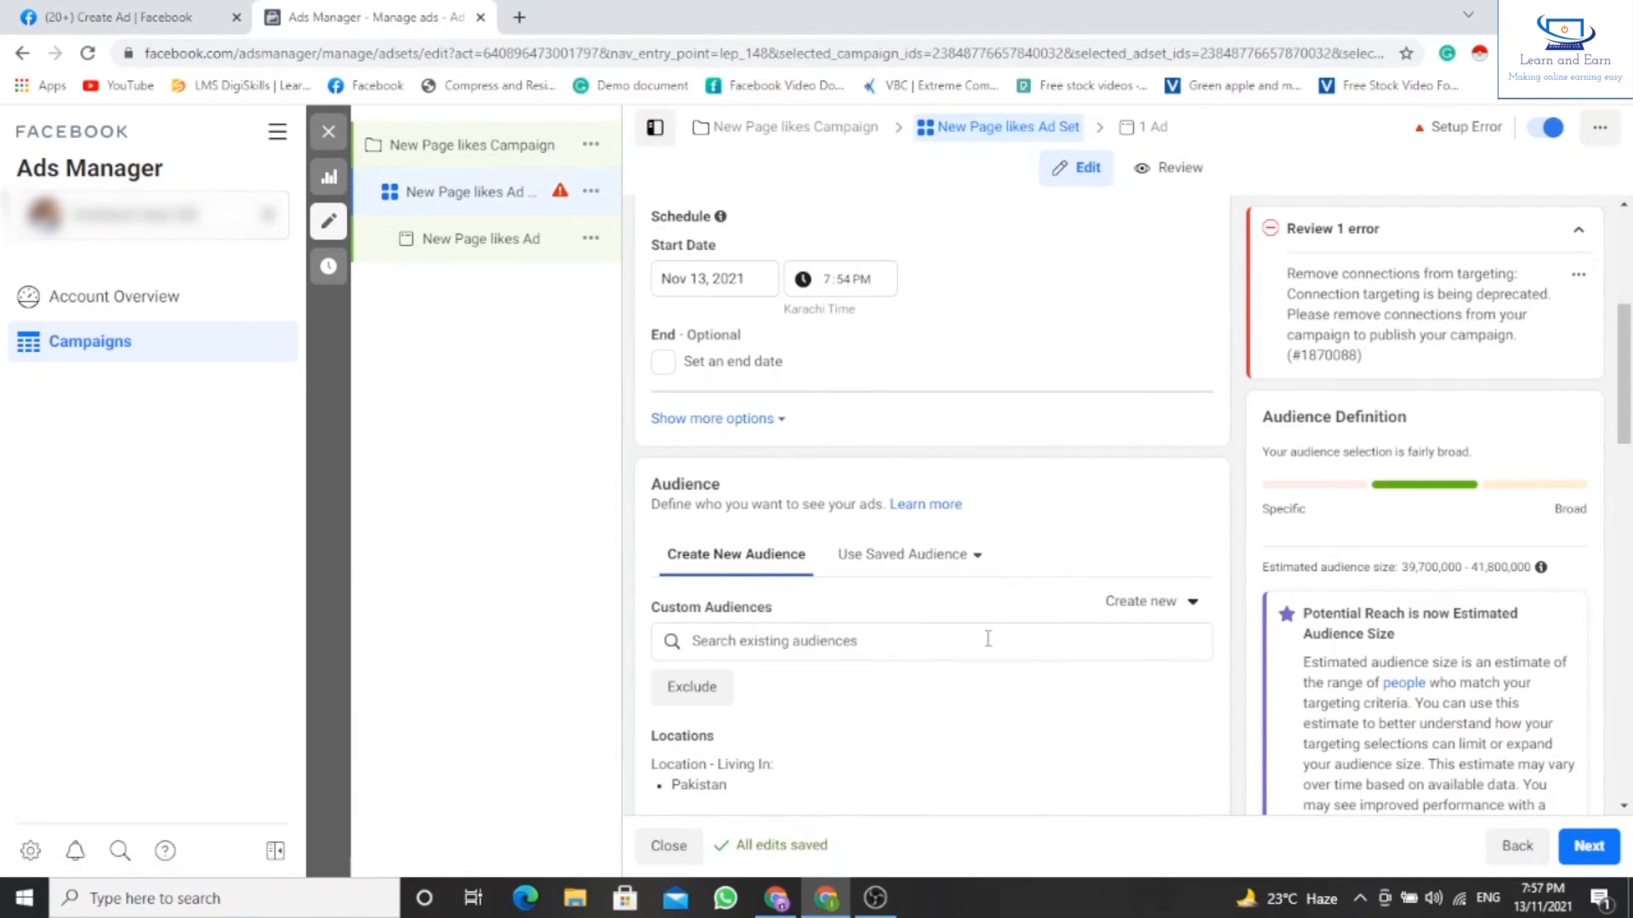
scroll(984, 638, down, 3)
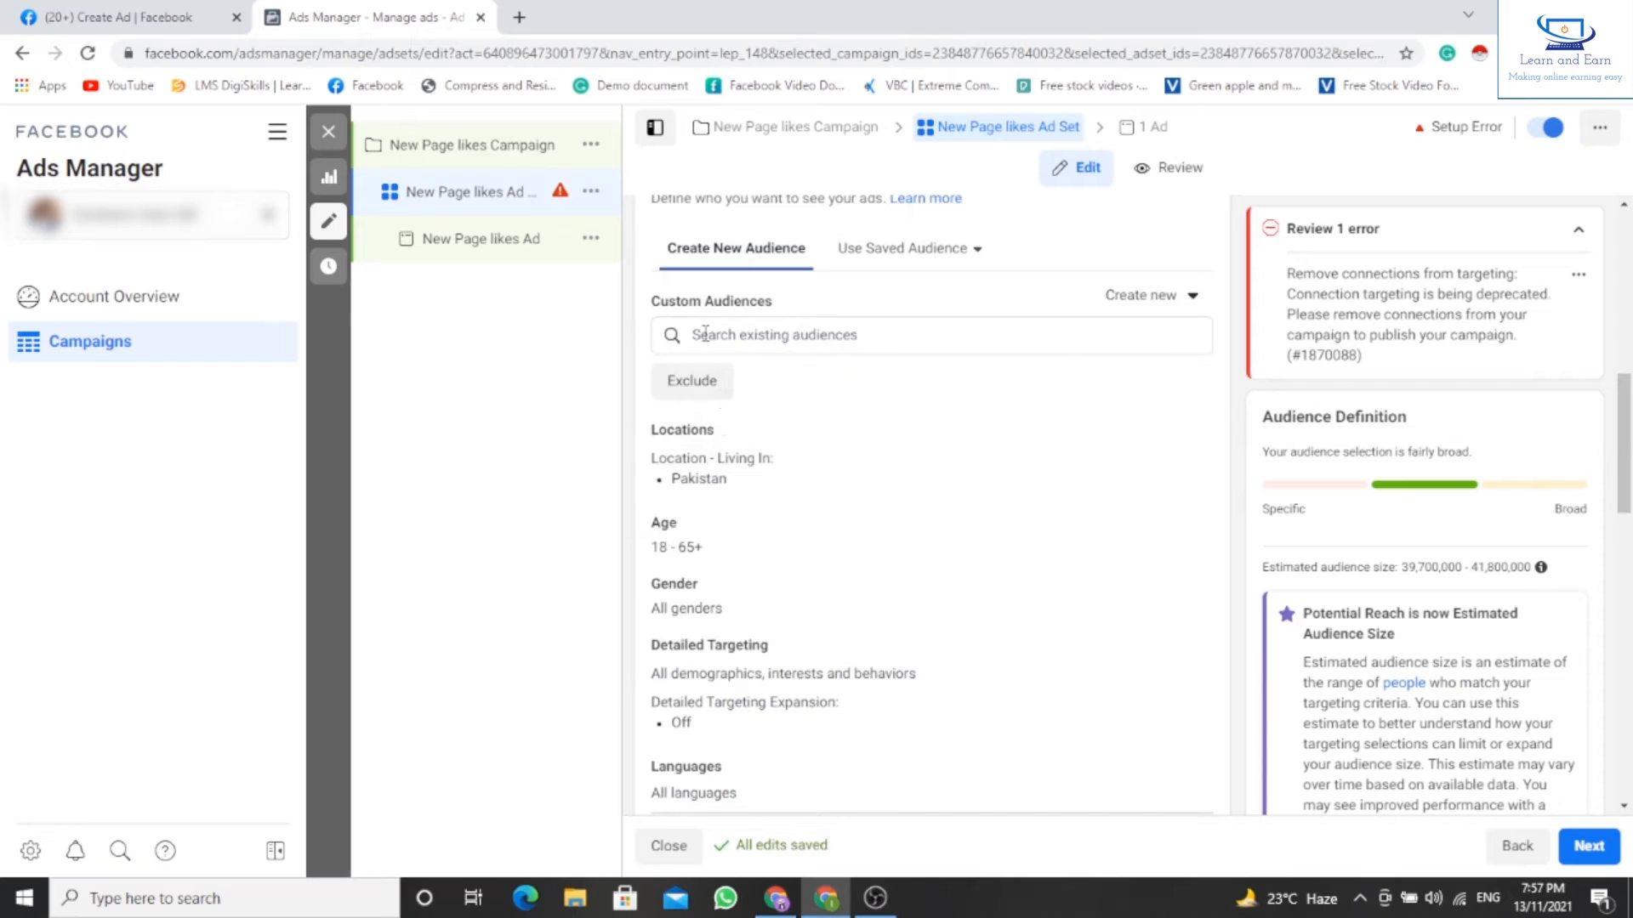
click(1193, 303)
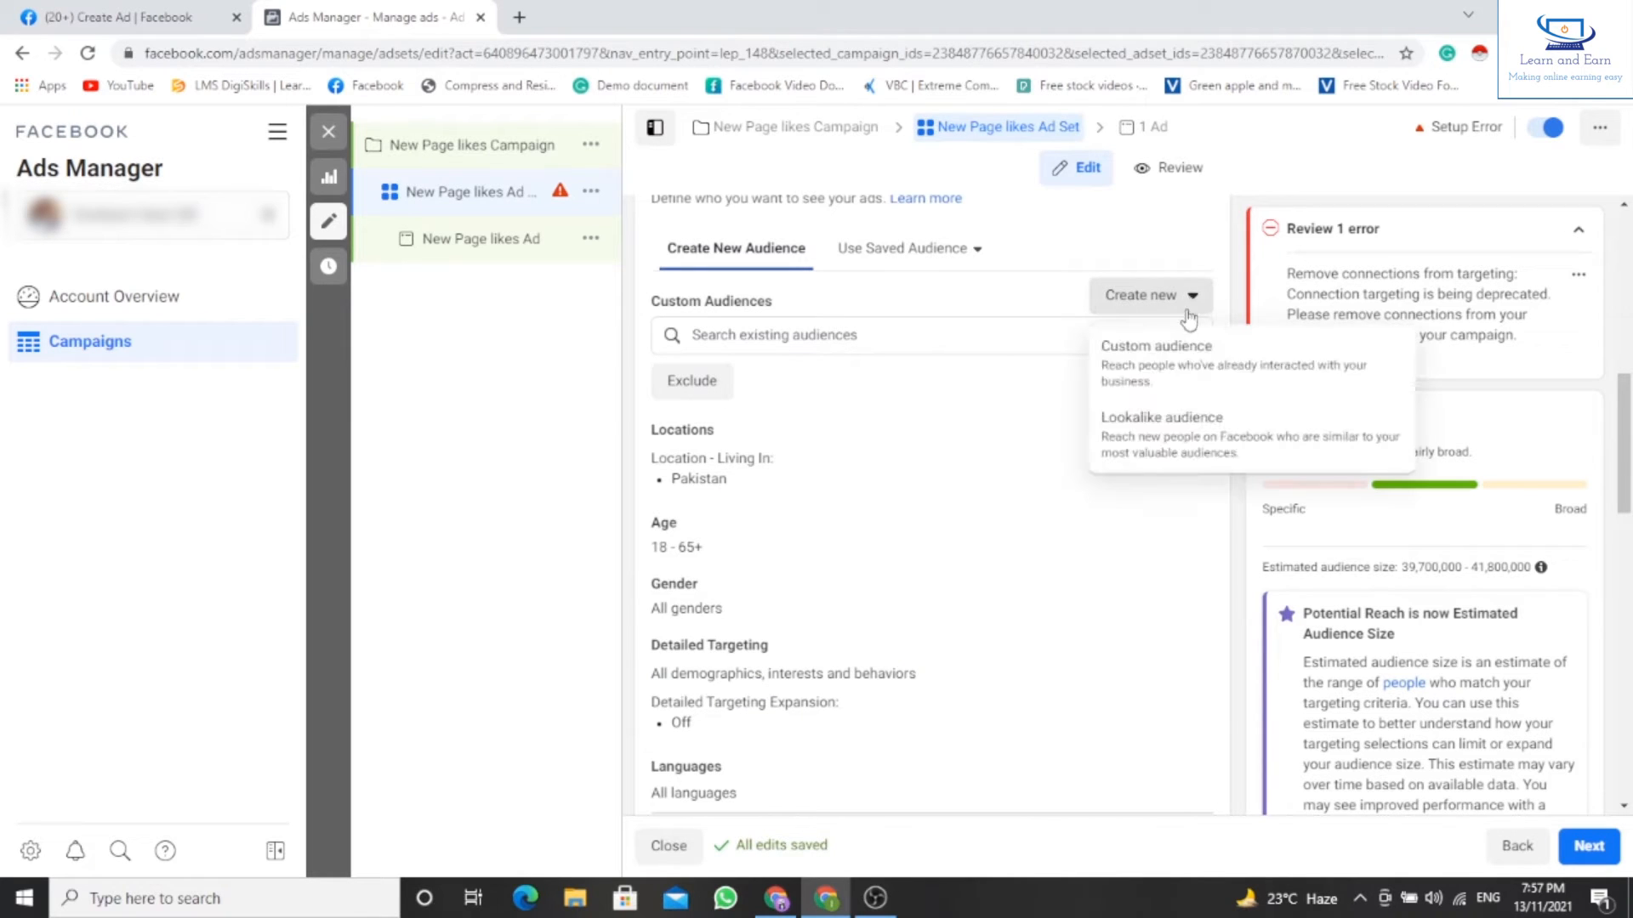
click(1121, 353)
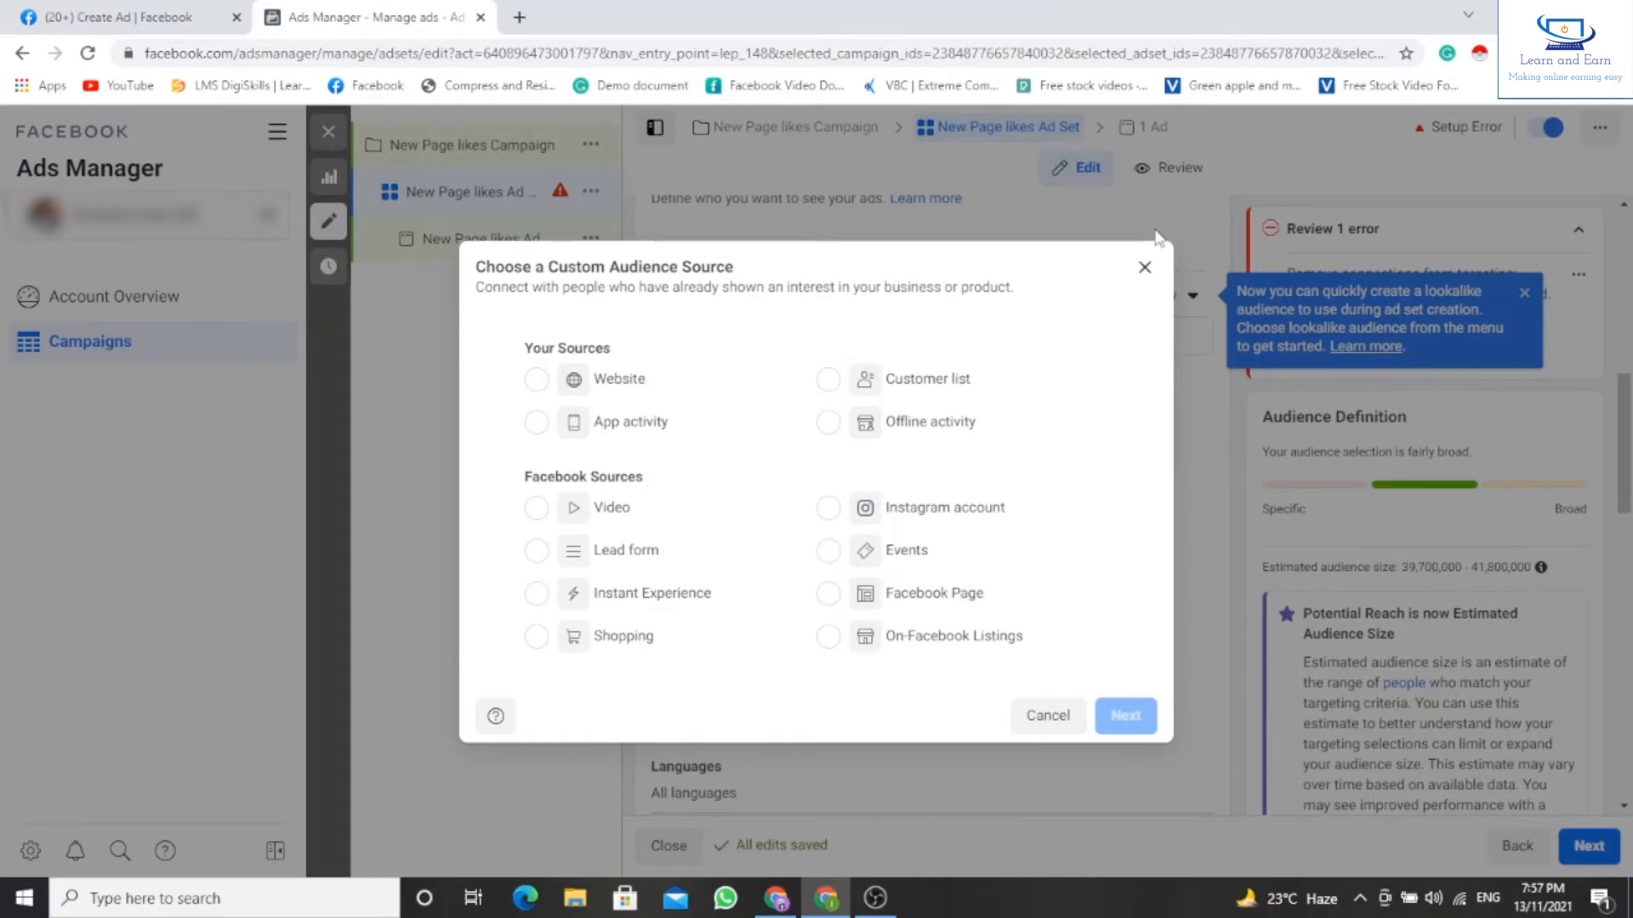
click(1143, 267)
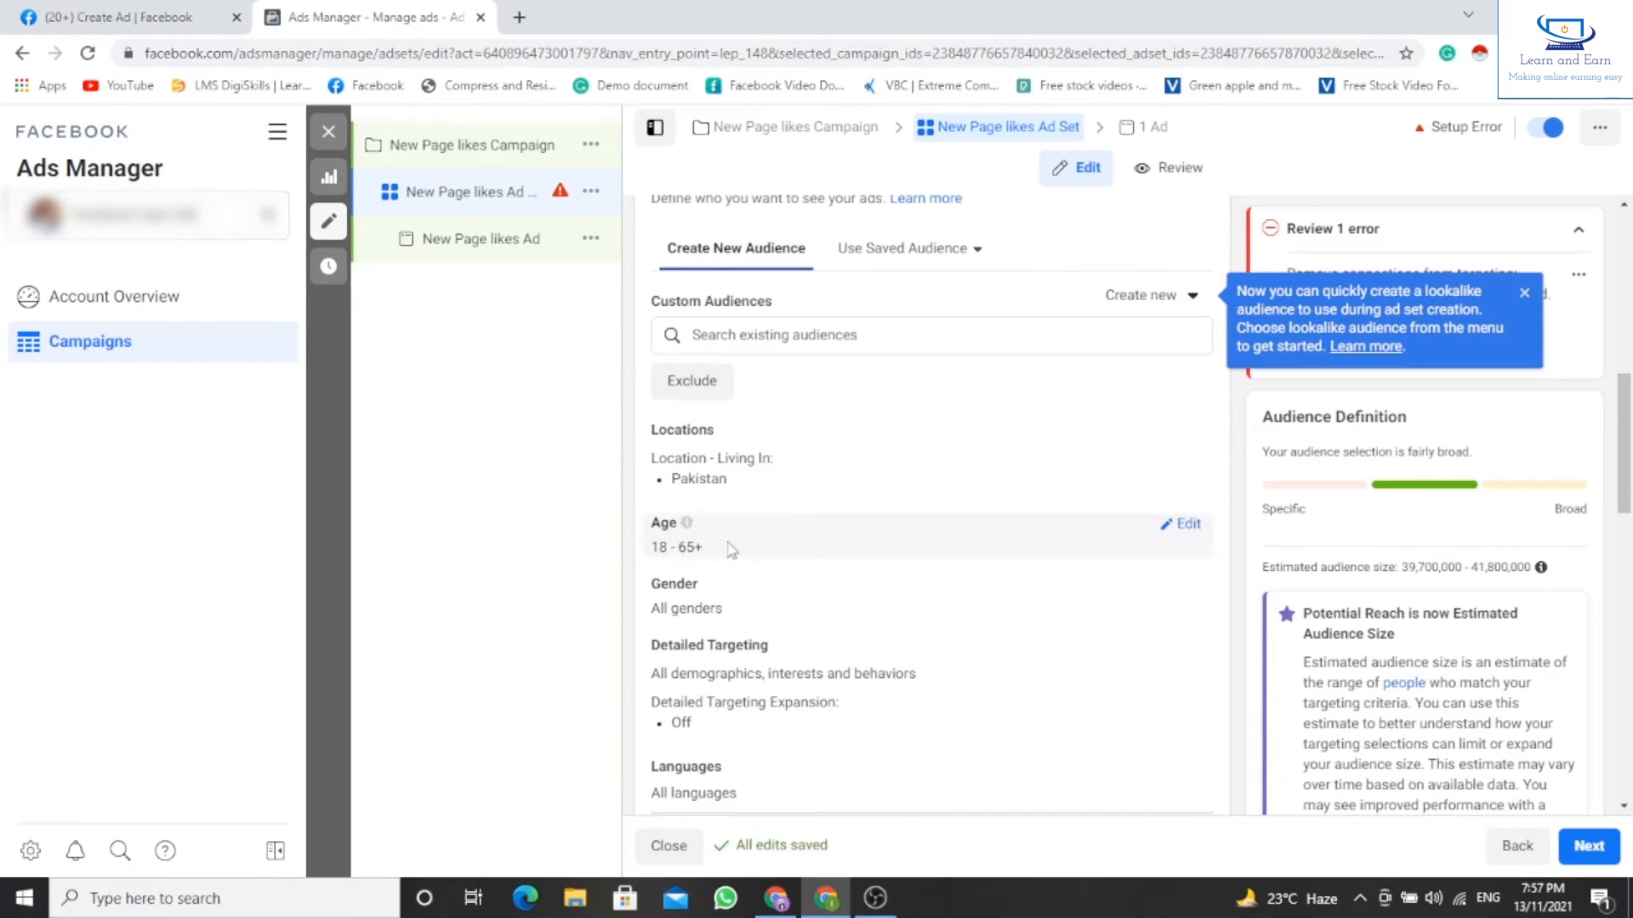
Open the audience's age range and locations for editing and remove Pakistan from the targeted locations.
click(1180, 528)
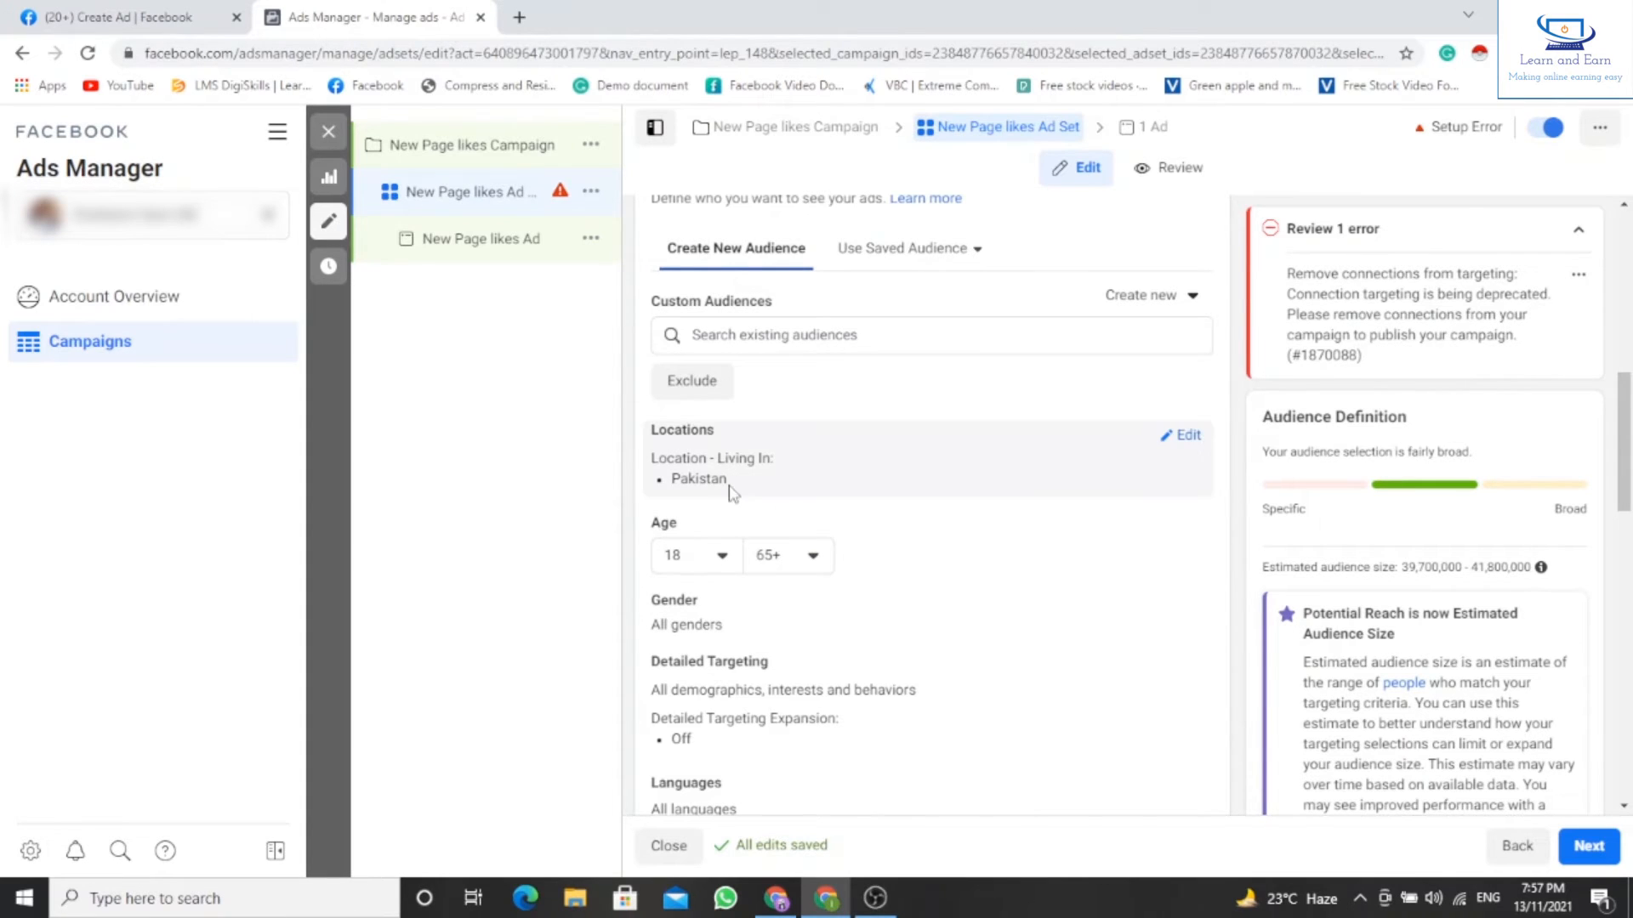
click(1182, 436)
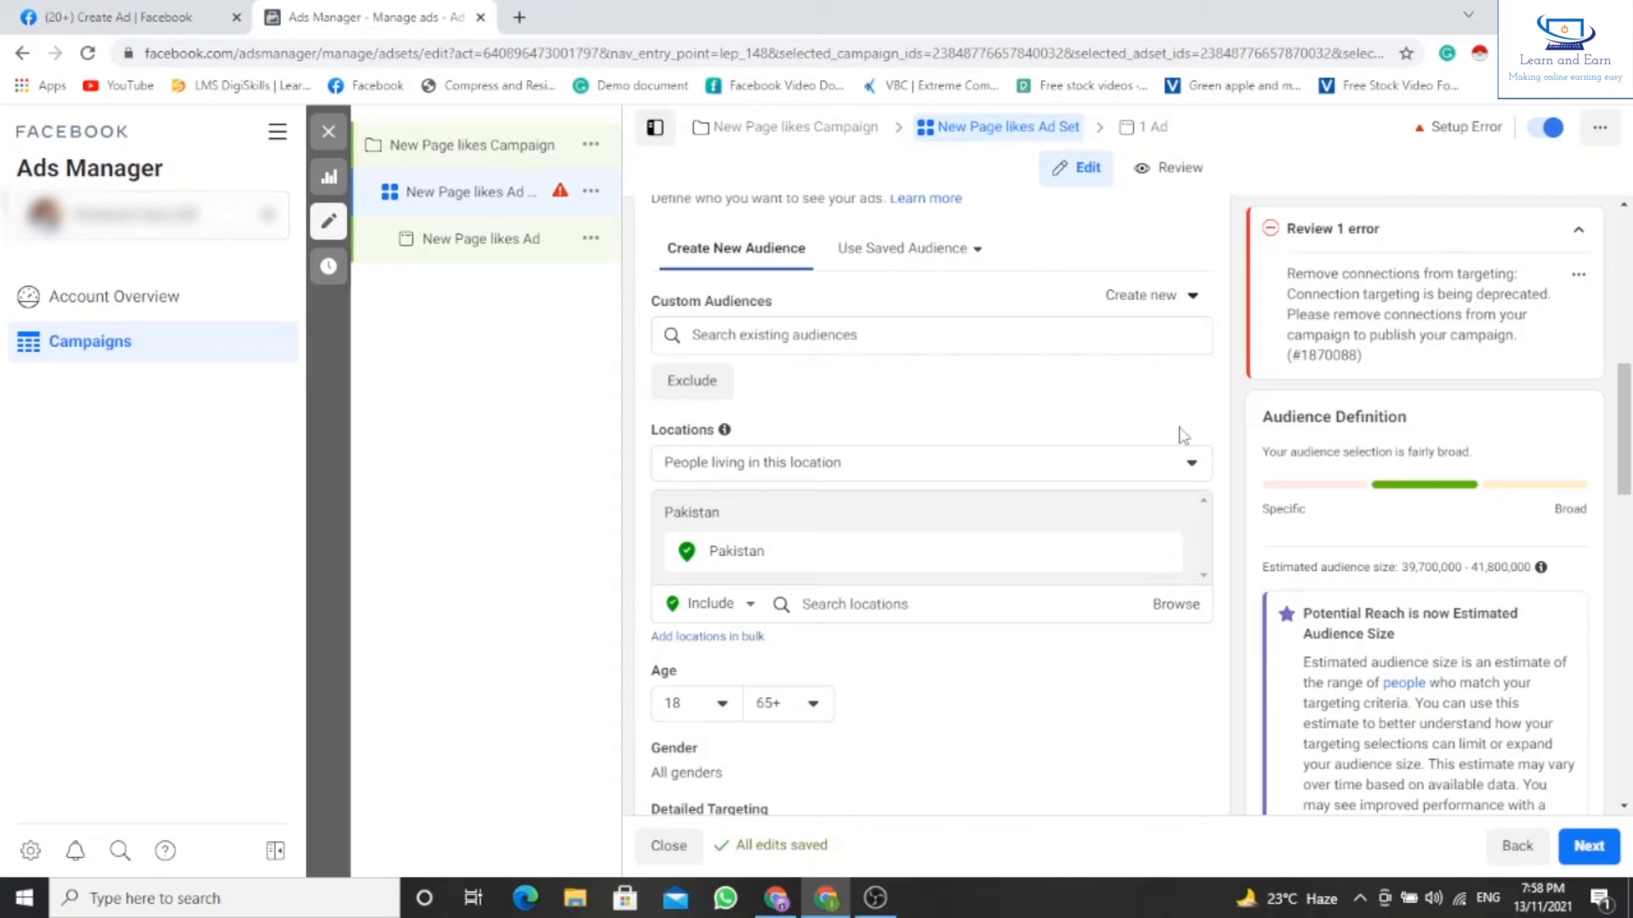
mouse_move(1174, 541)
click(1161, 553)
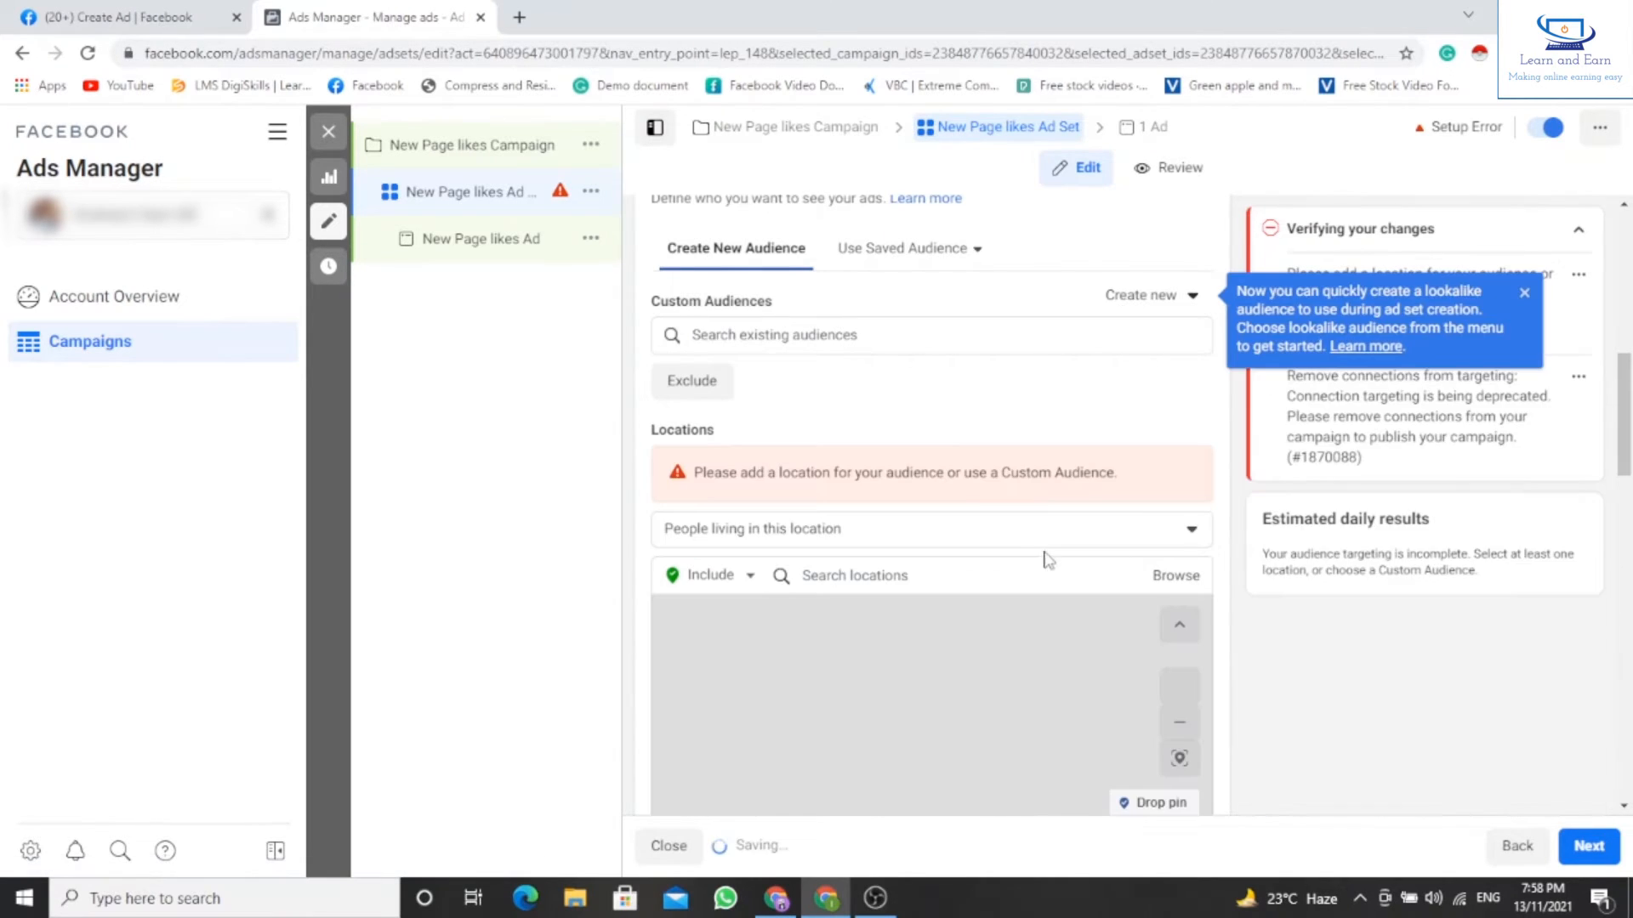
Try to target a place in North America by dropping a pin on the locations map.
scroll(791, 561, down, 1)
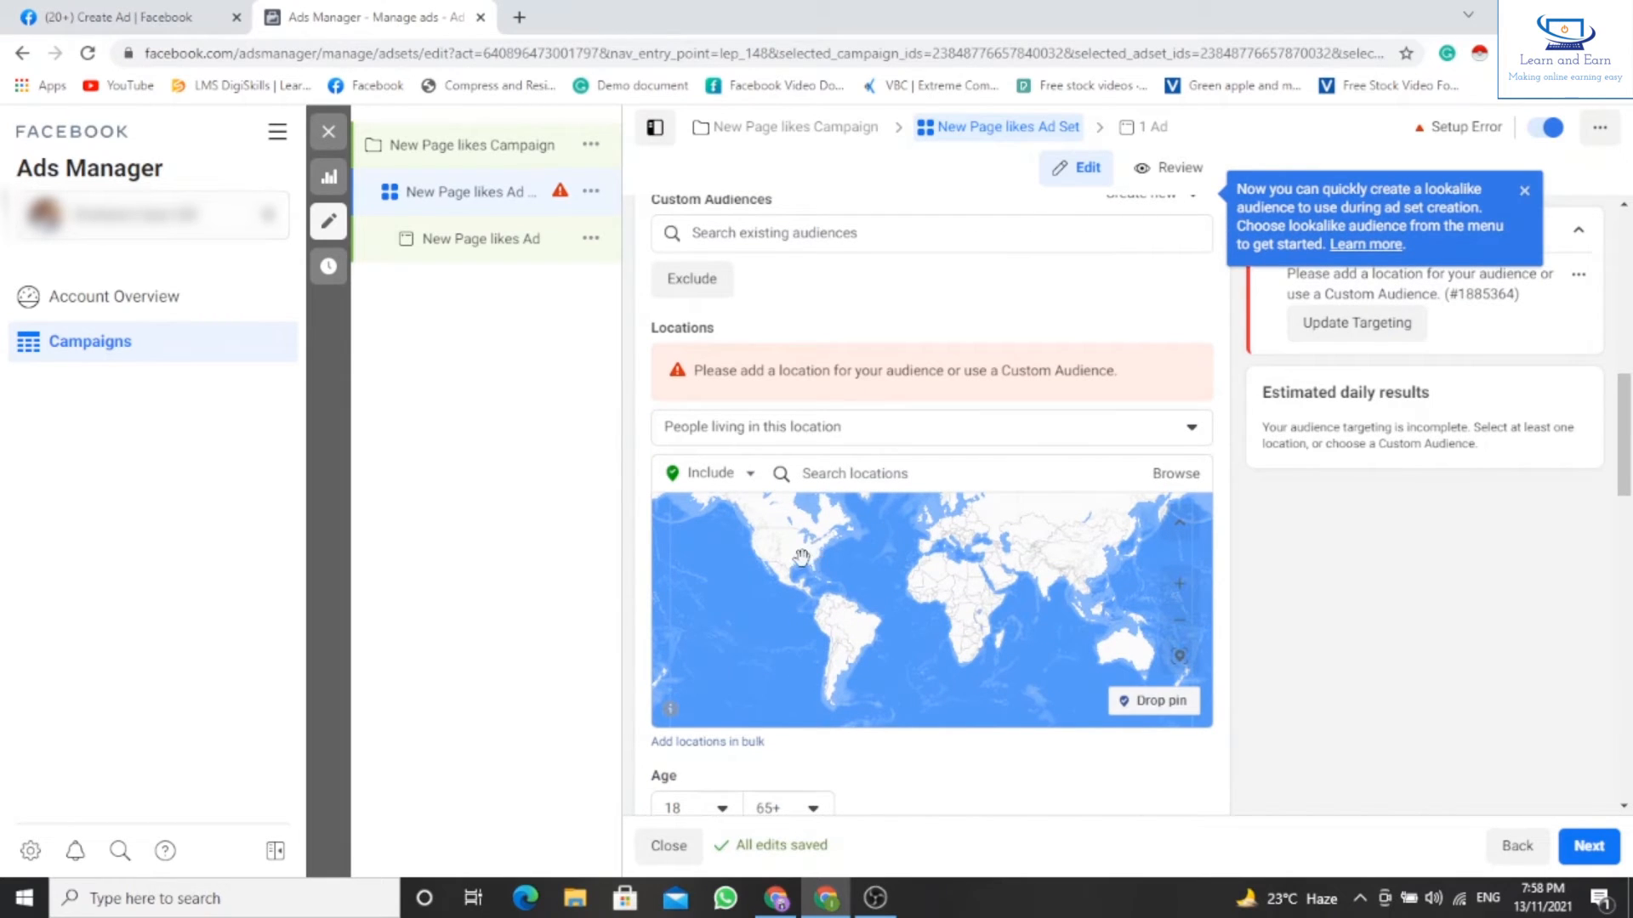
scroll(804, 558, up, 1)
drag(784, 549, 824, 633)
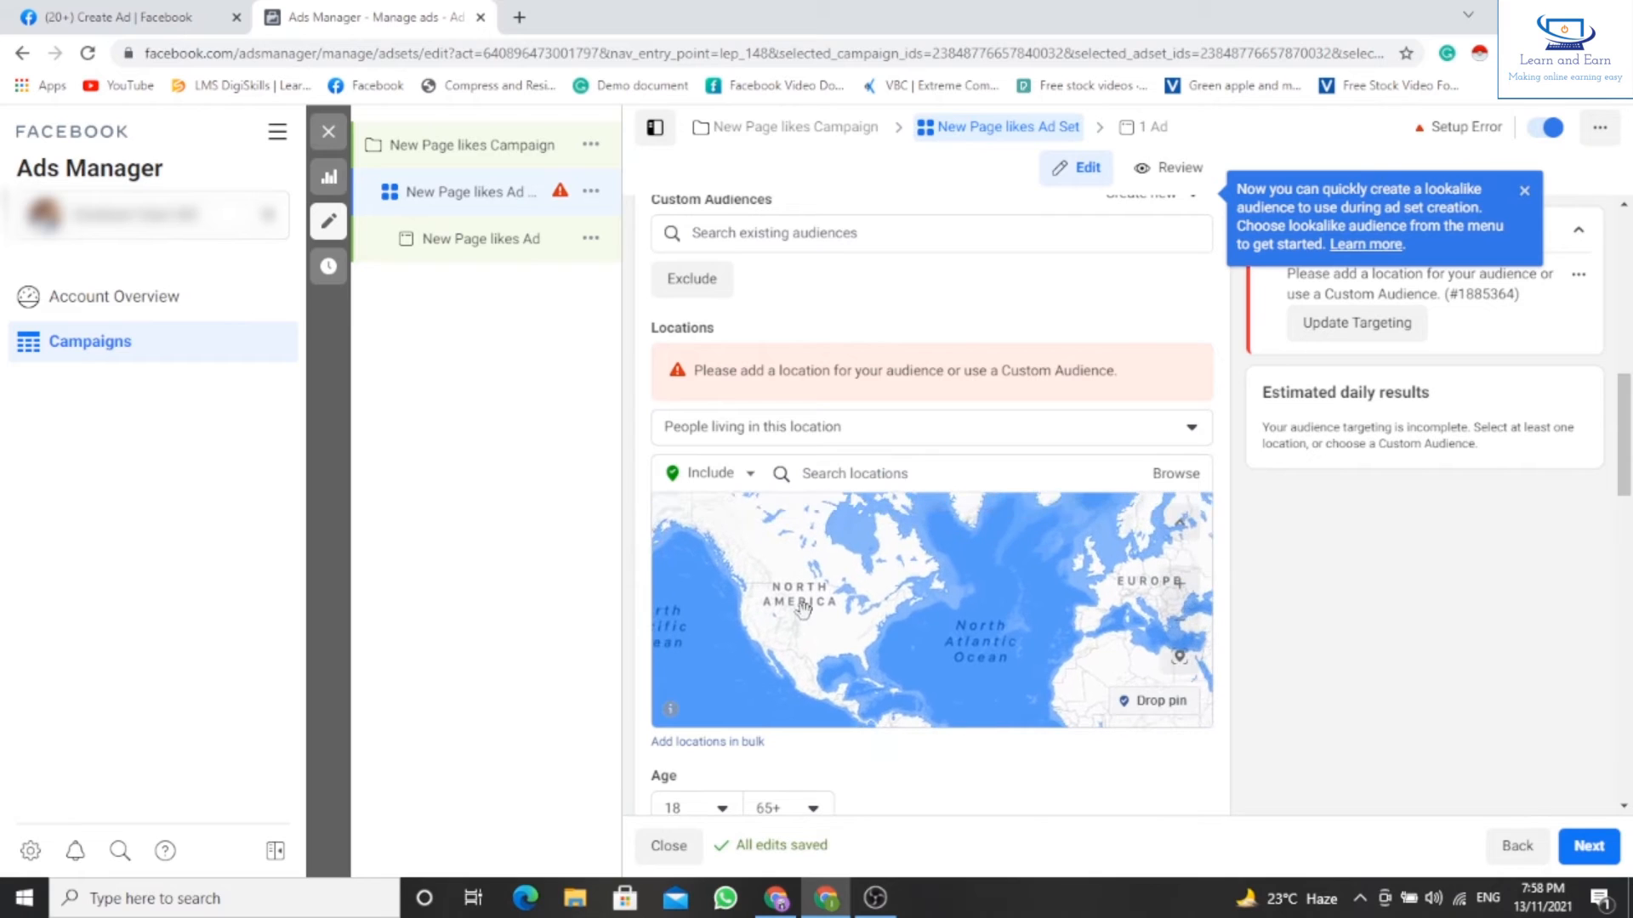
click(1158, 700)
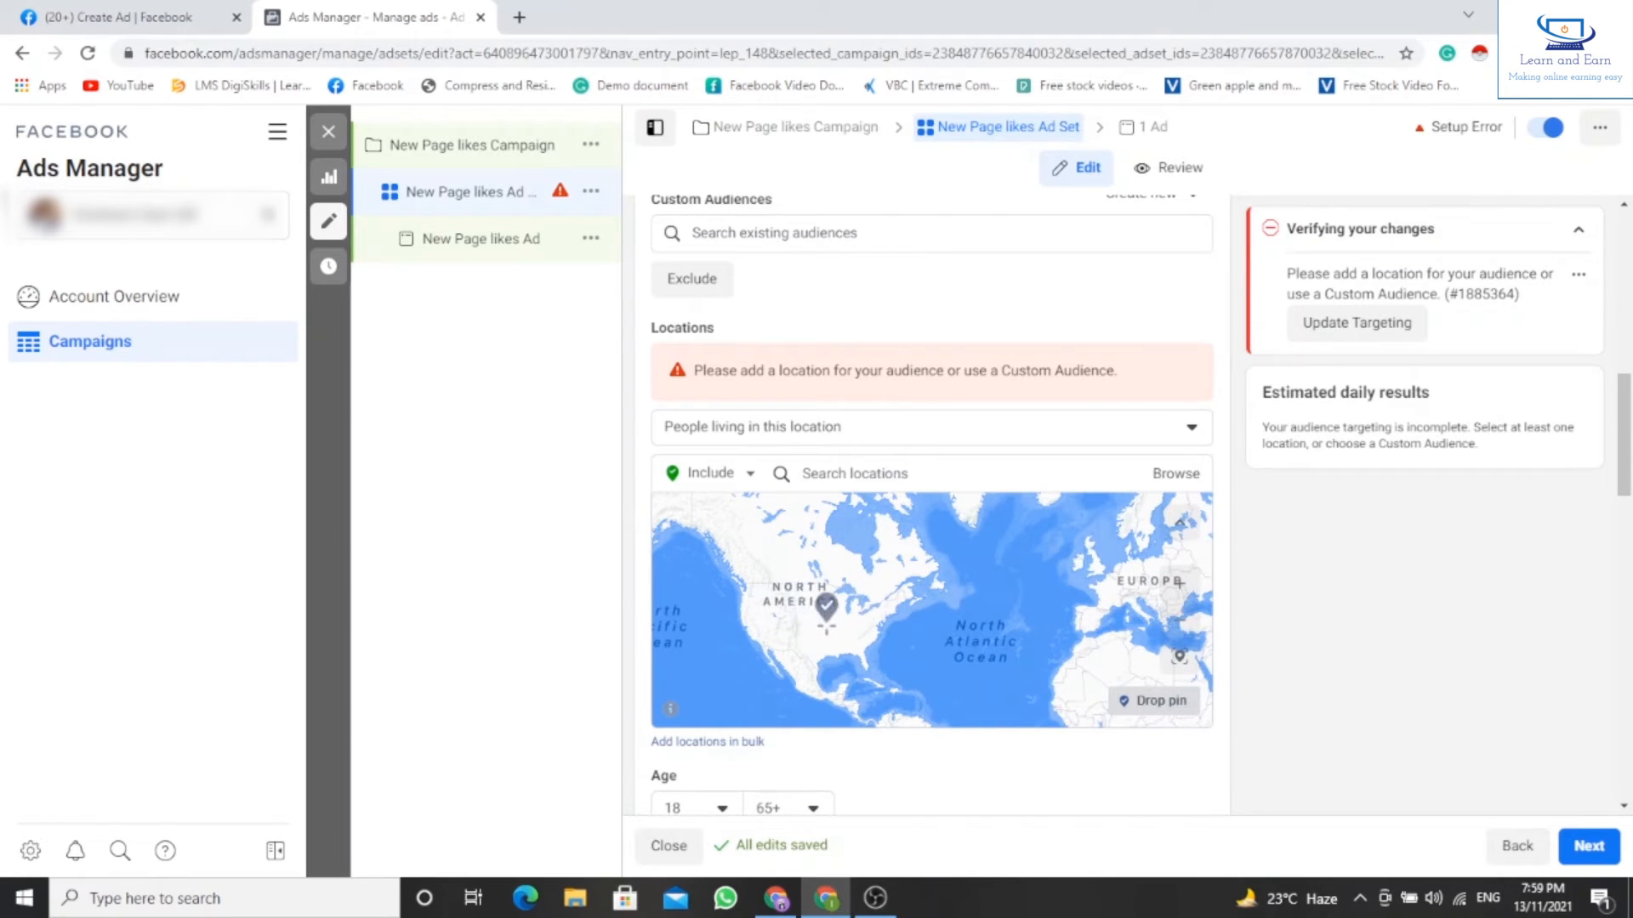
click(778, 545)
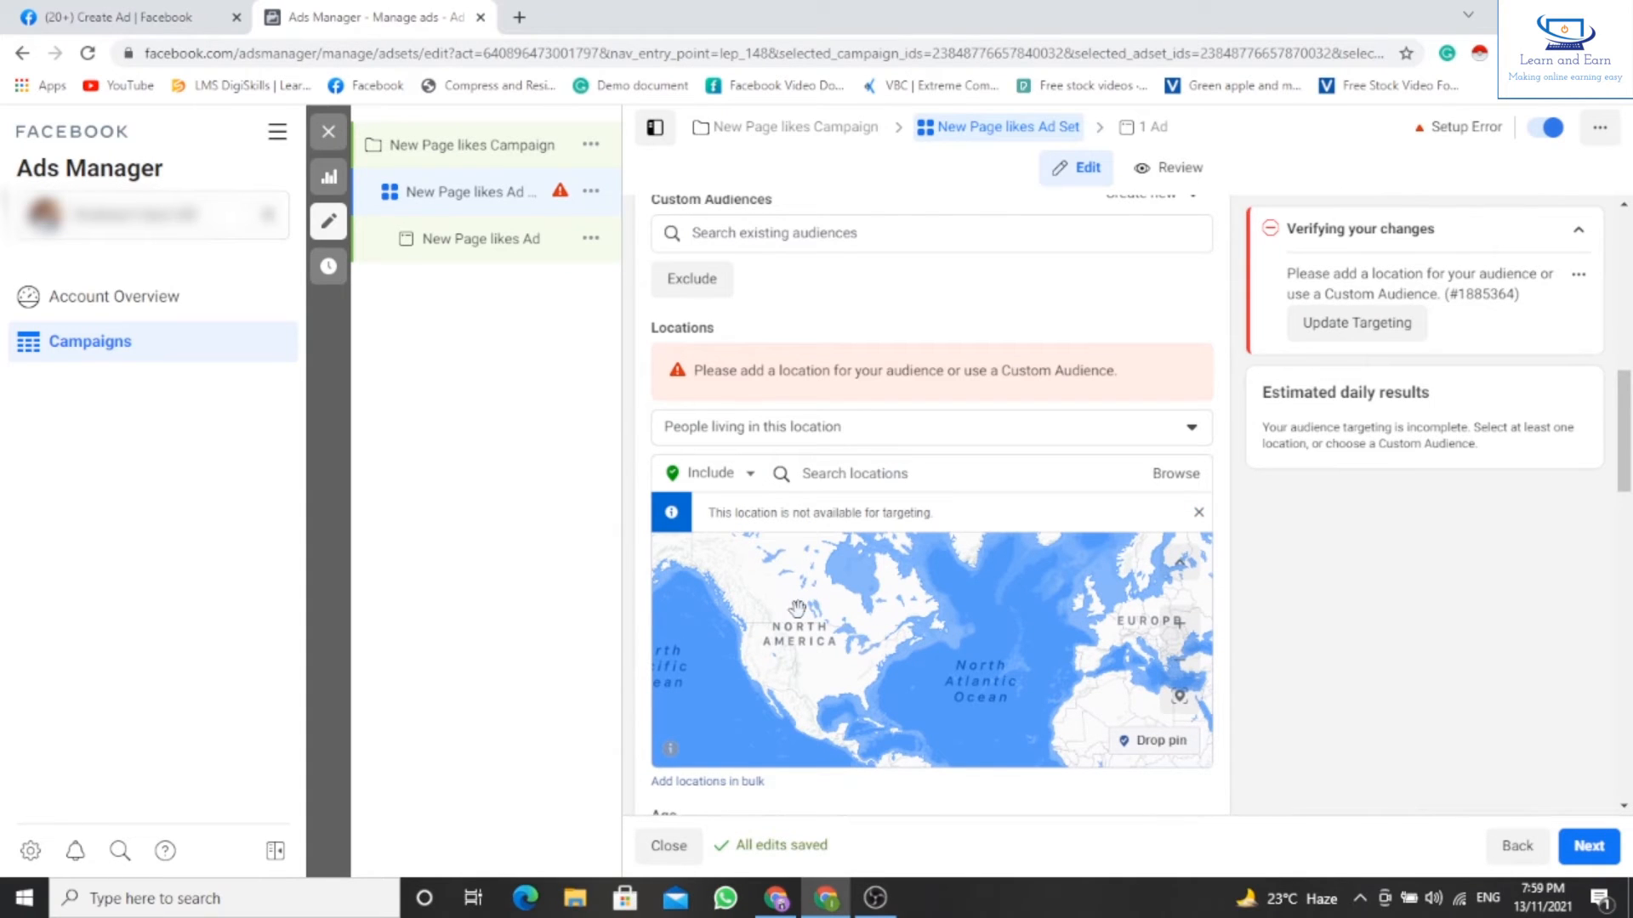
drag(859, 664, 857, 605)
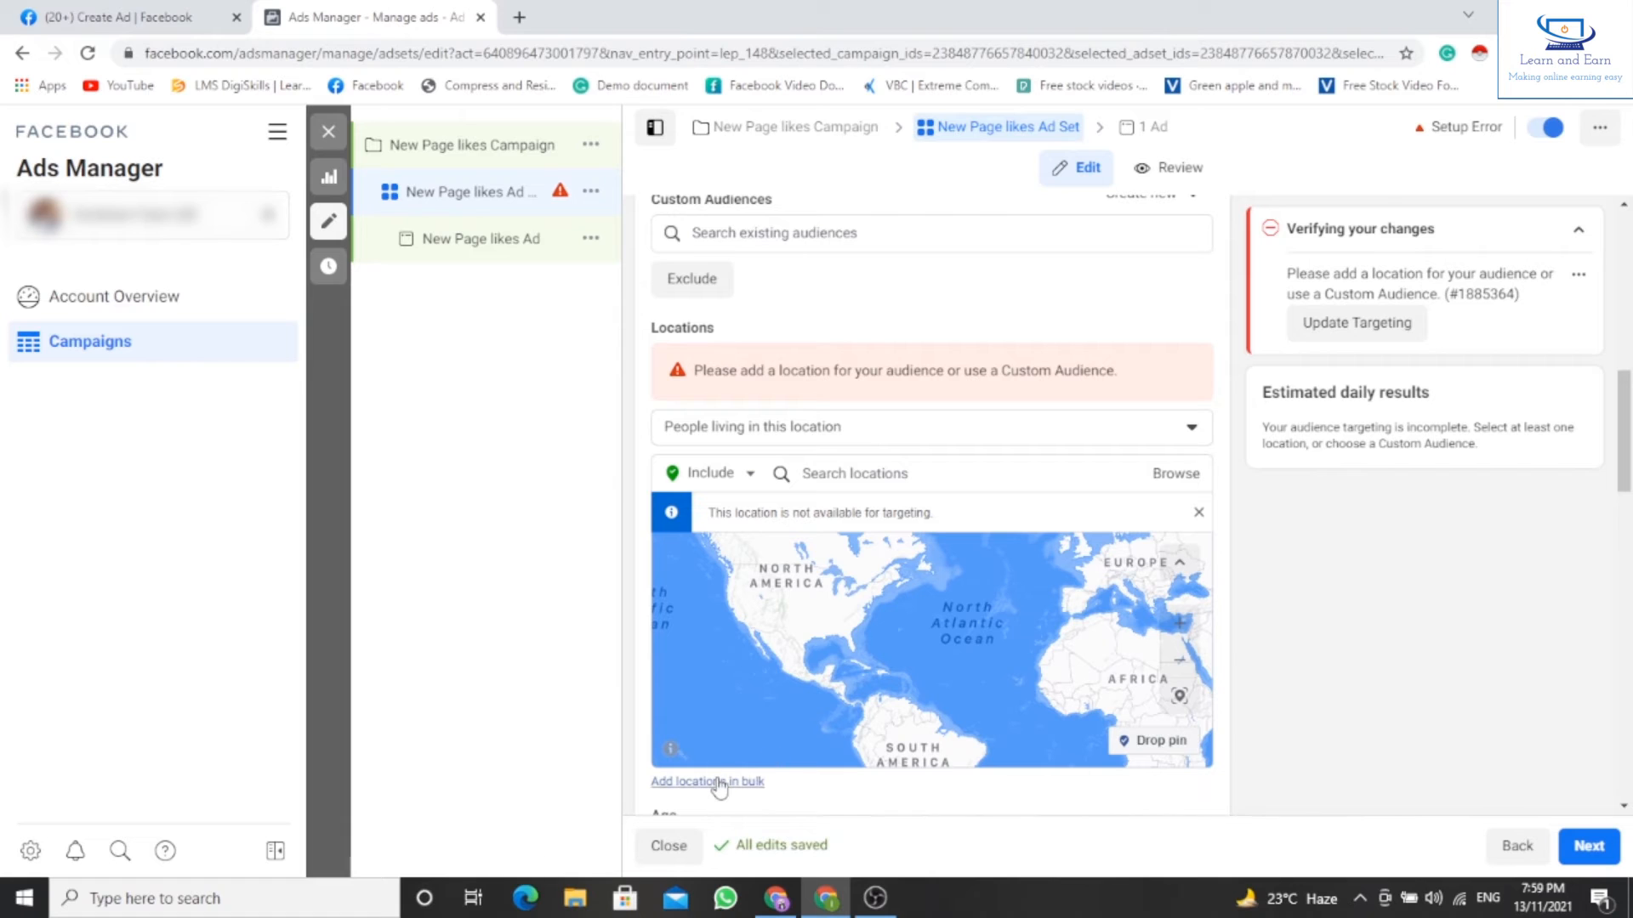
Examine the location types available for adding locations in bulk, without adding any.
click(746, 781)
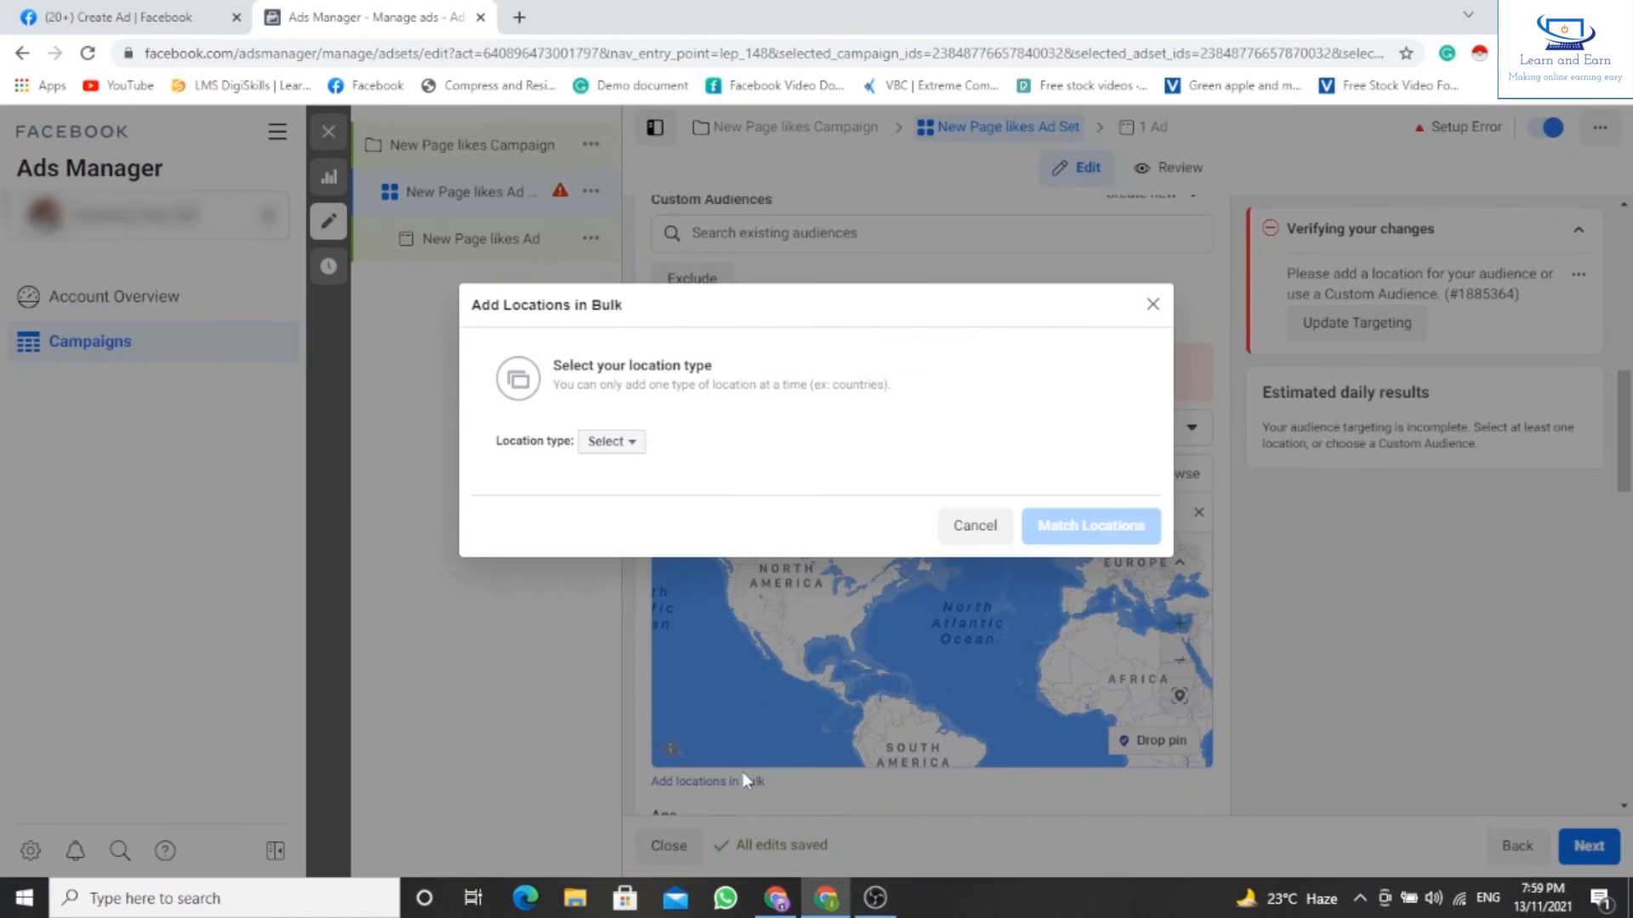
click(622, 443)
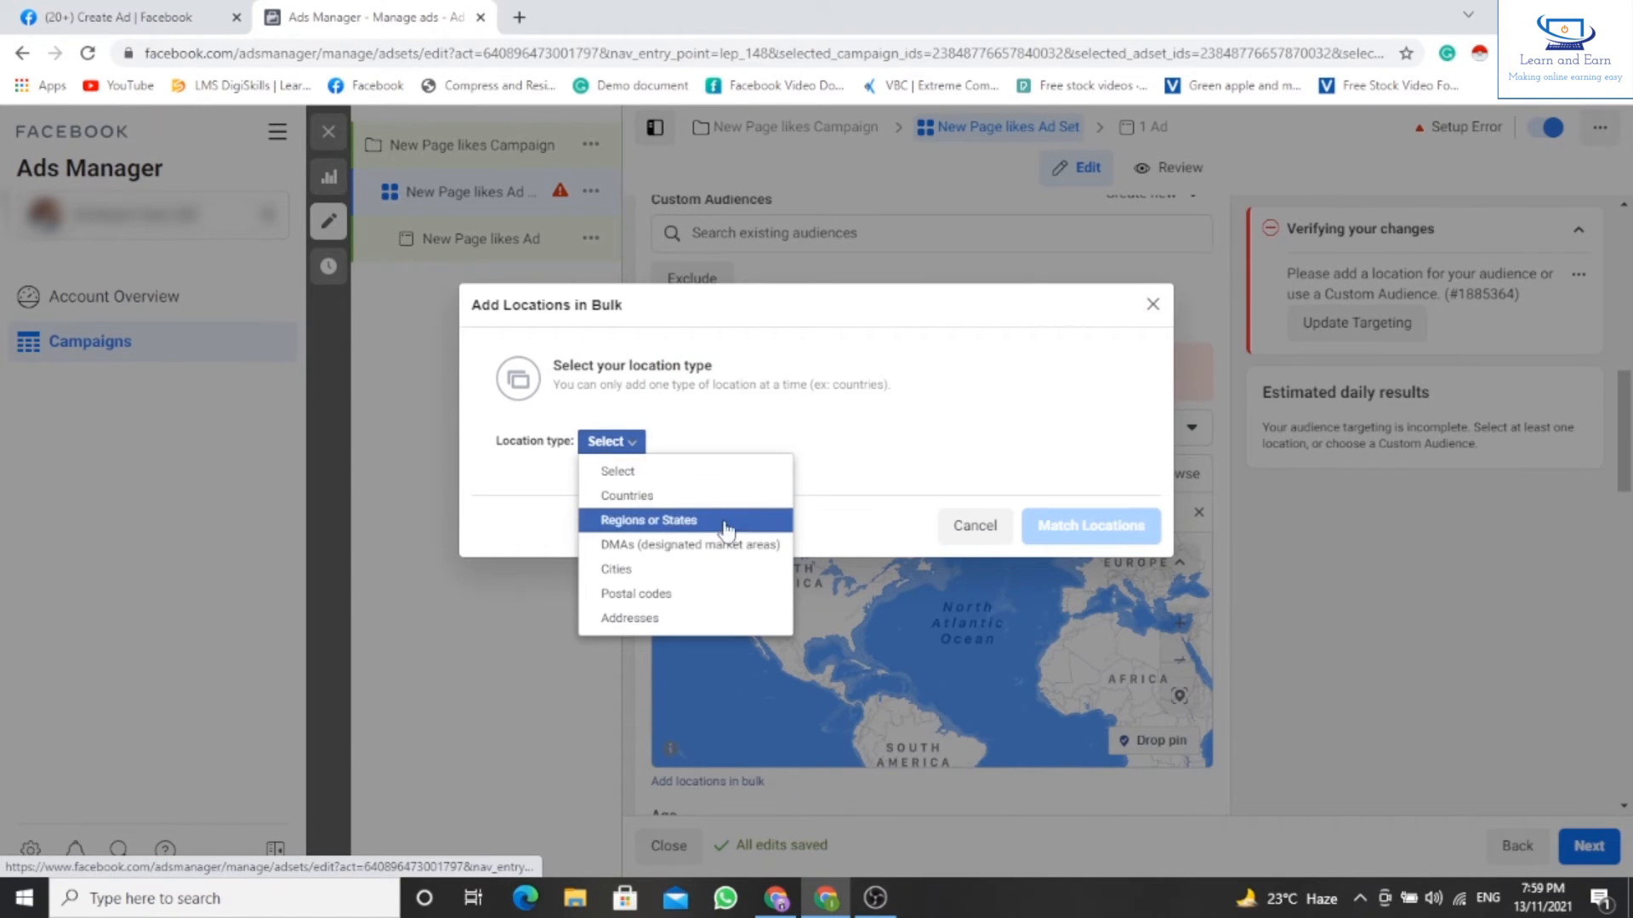
click(796, 410)
click(1154, 304)
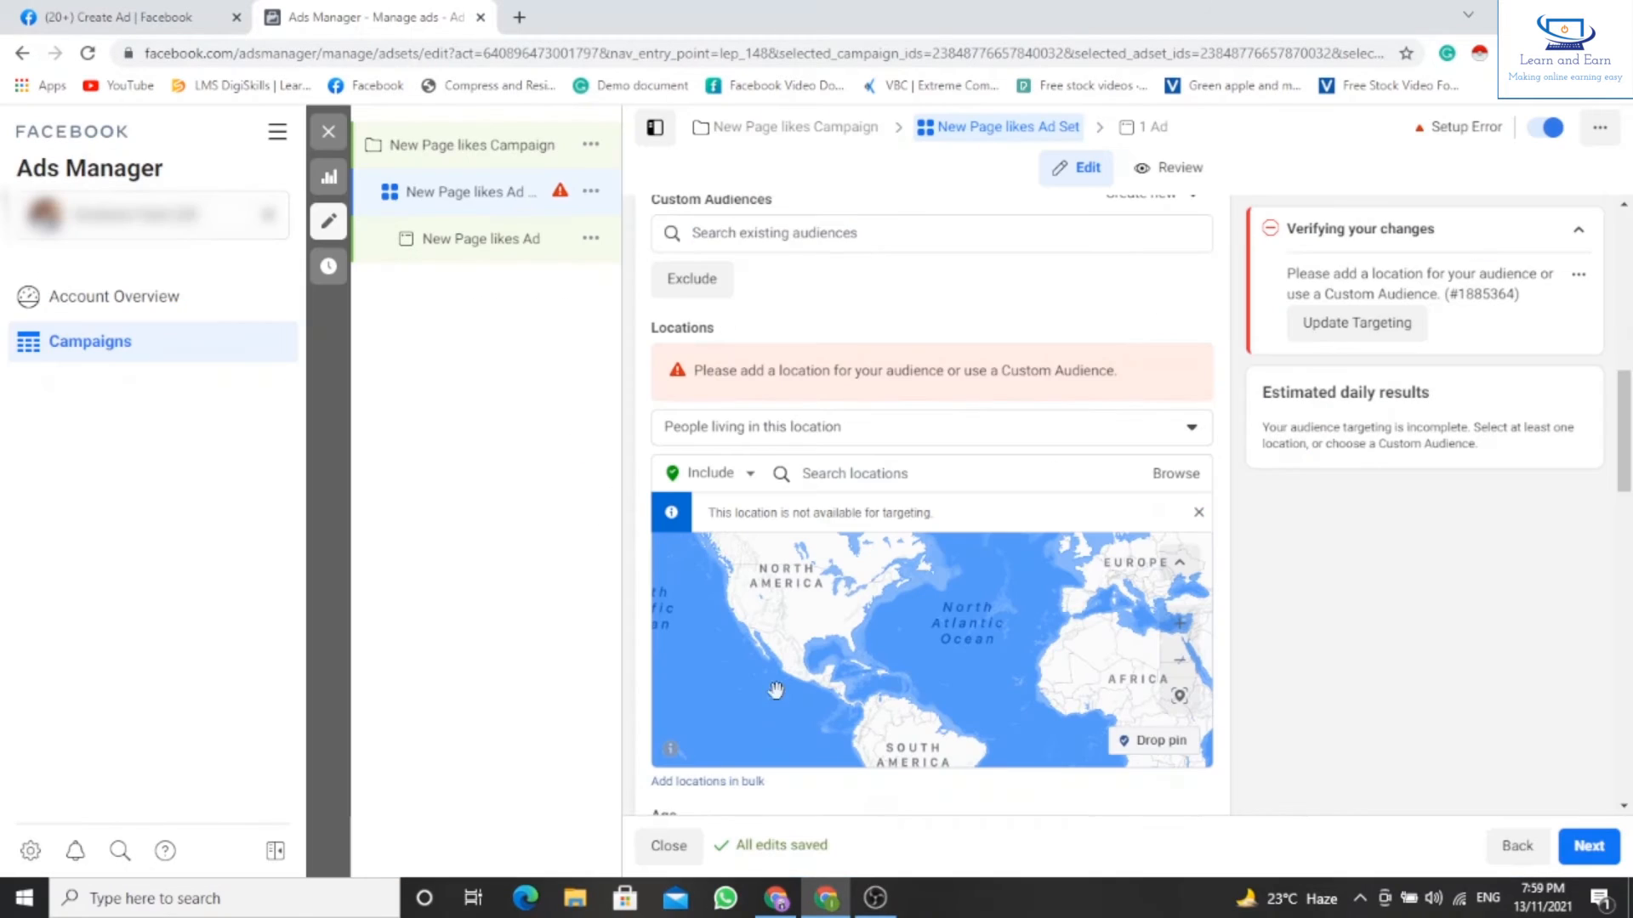
Search the audience locations for "unit" and include the United Kingdom as a targeted country.
click(885, 472)
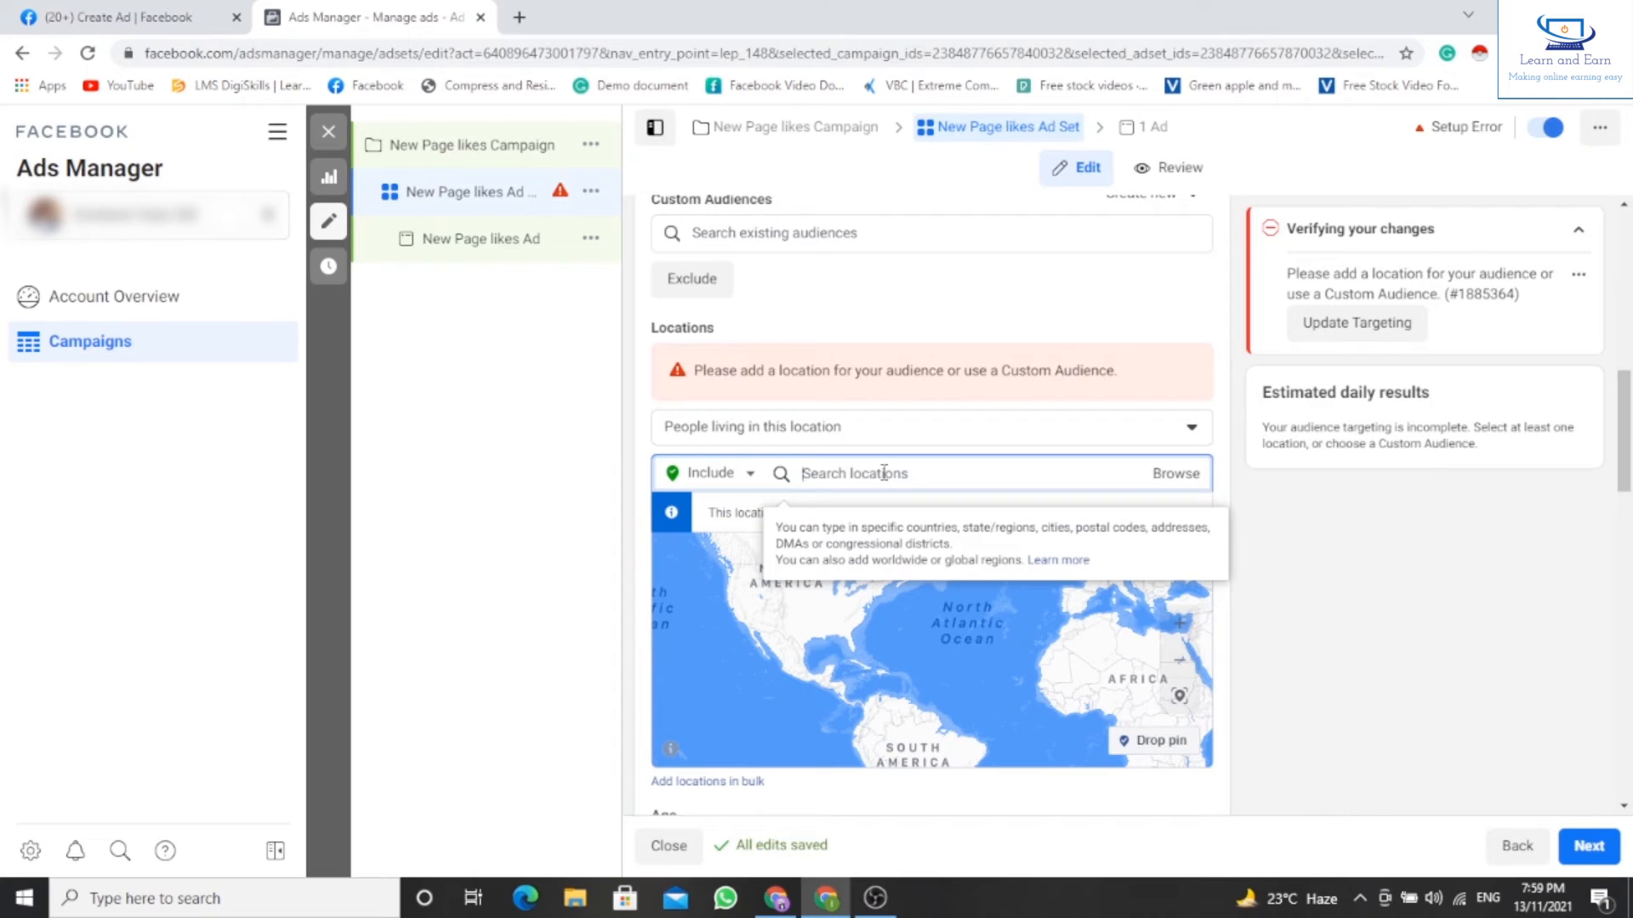
text(a)
key(BackSpace)
text(unit)
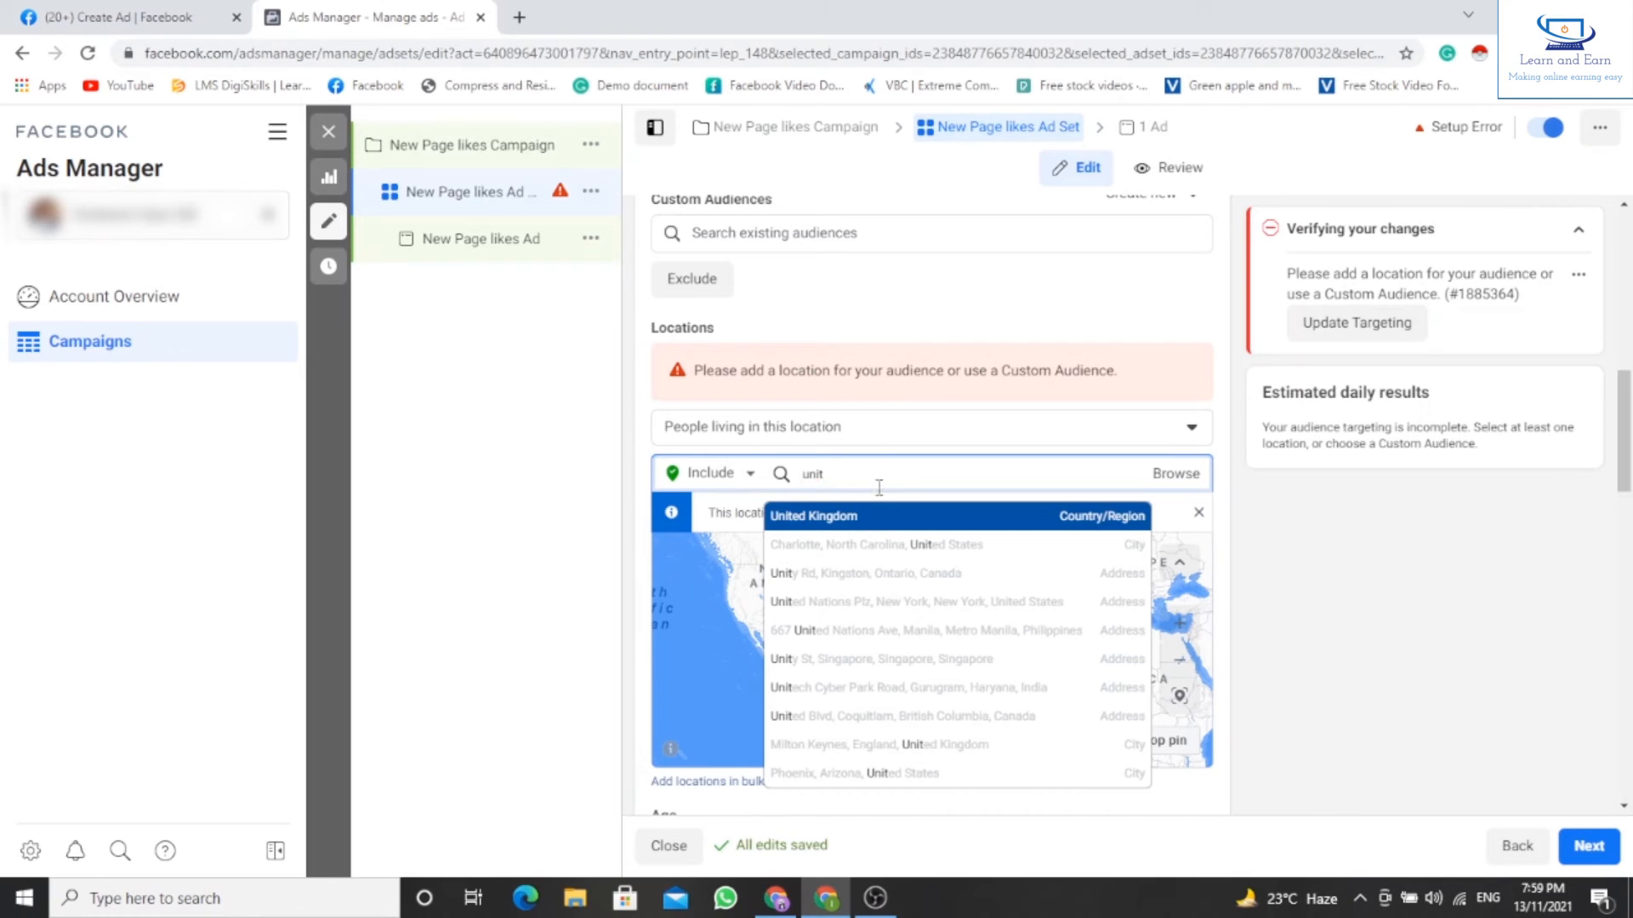
click(876, 516)
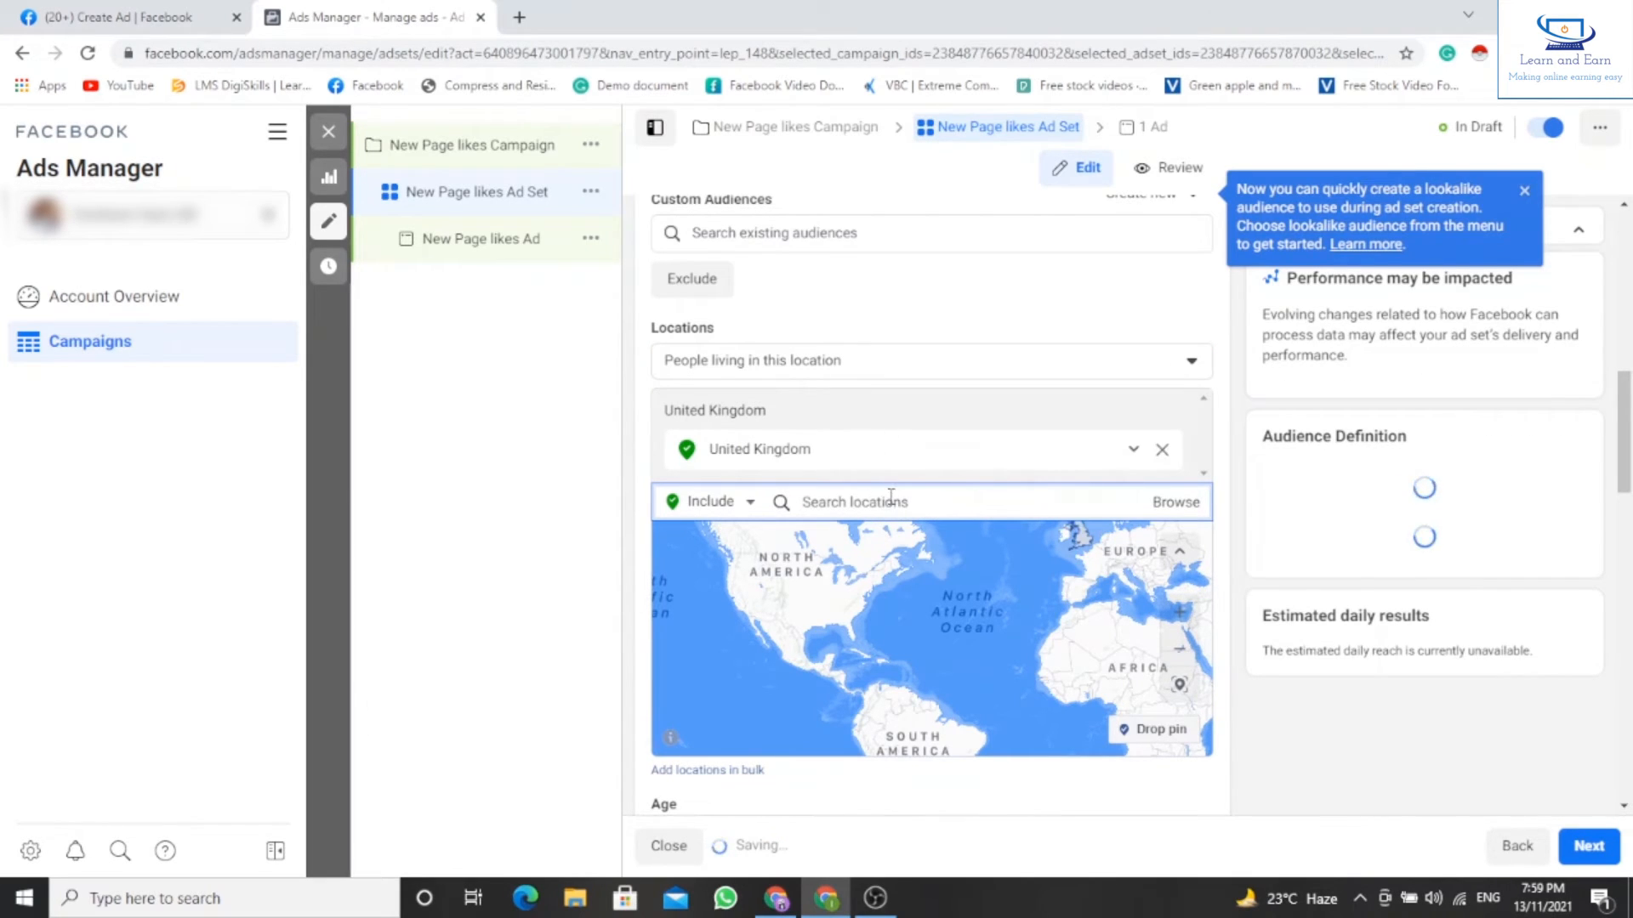
Search the audience locations for "united sta" and include the United States as a targeted country.
text(u)
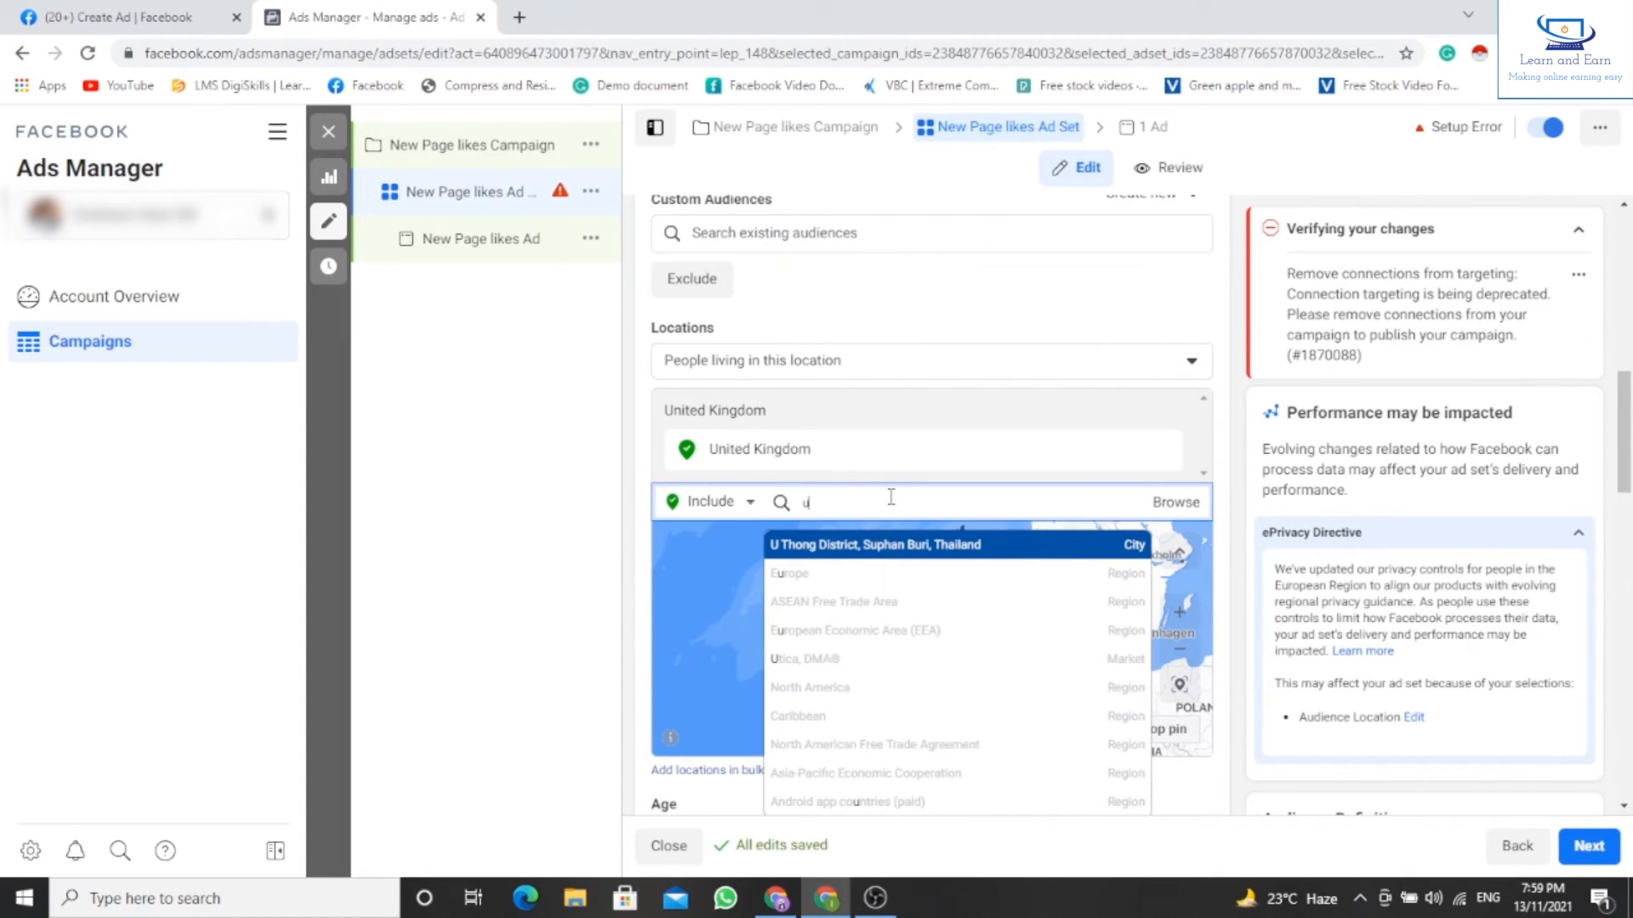
text(nited sta)
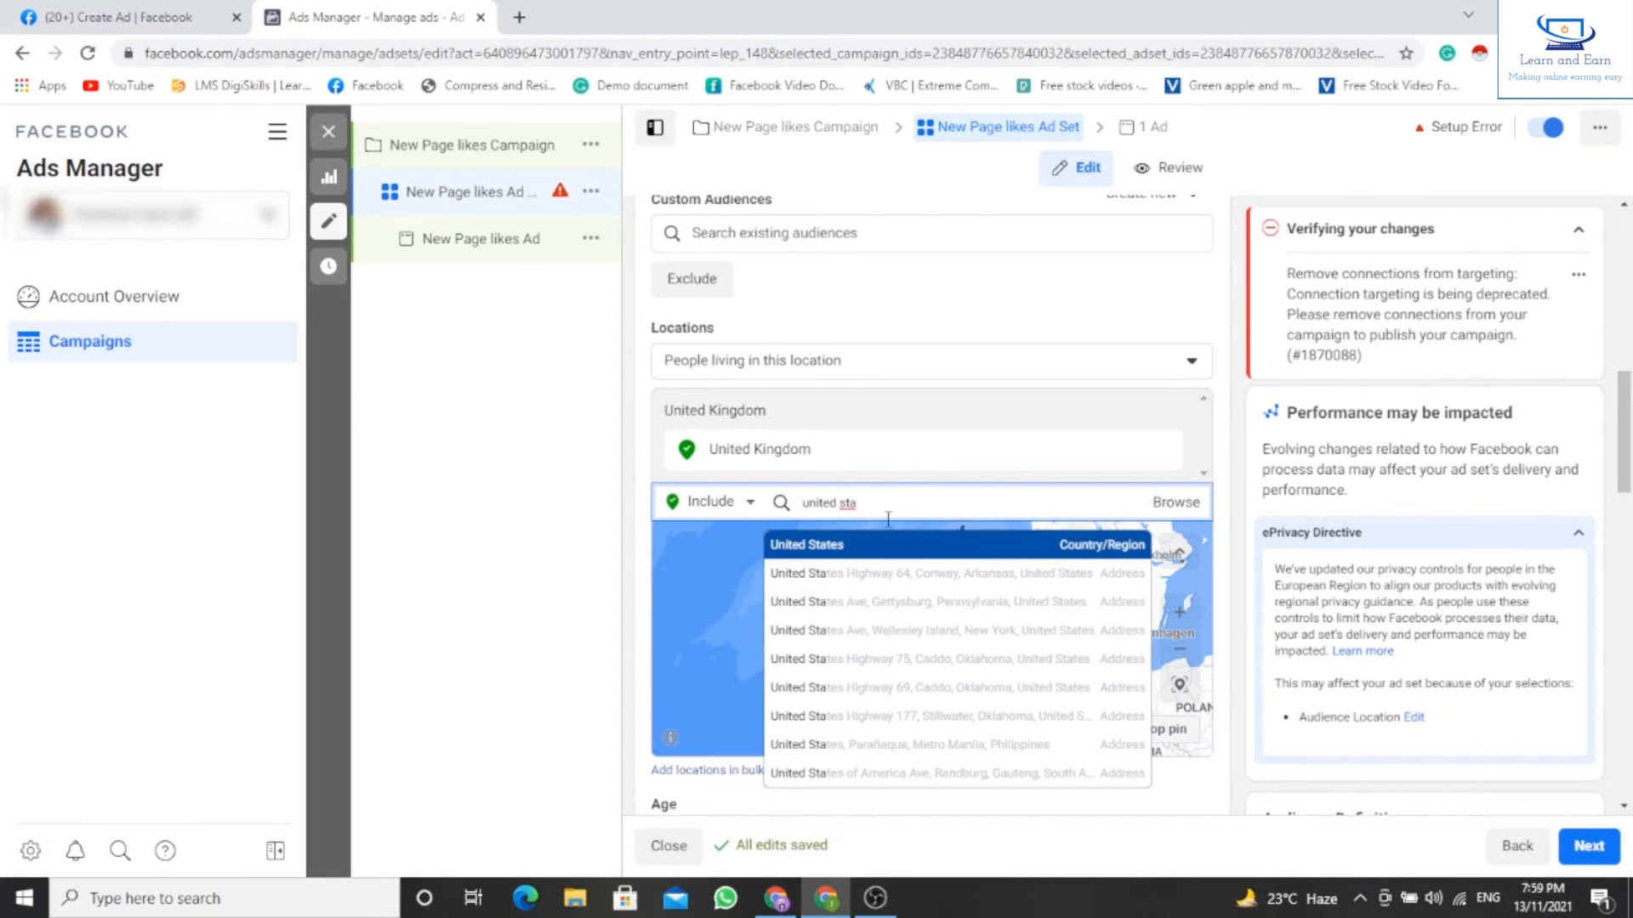
click(881, 560)
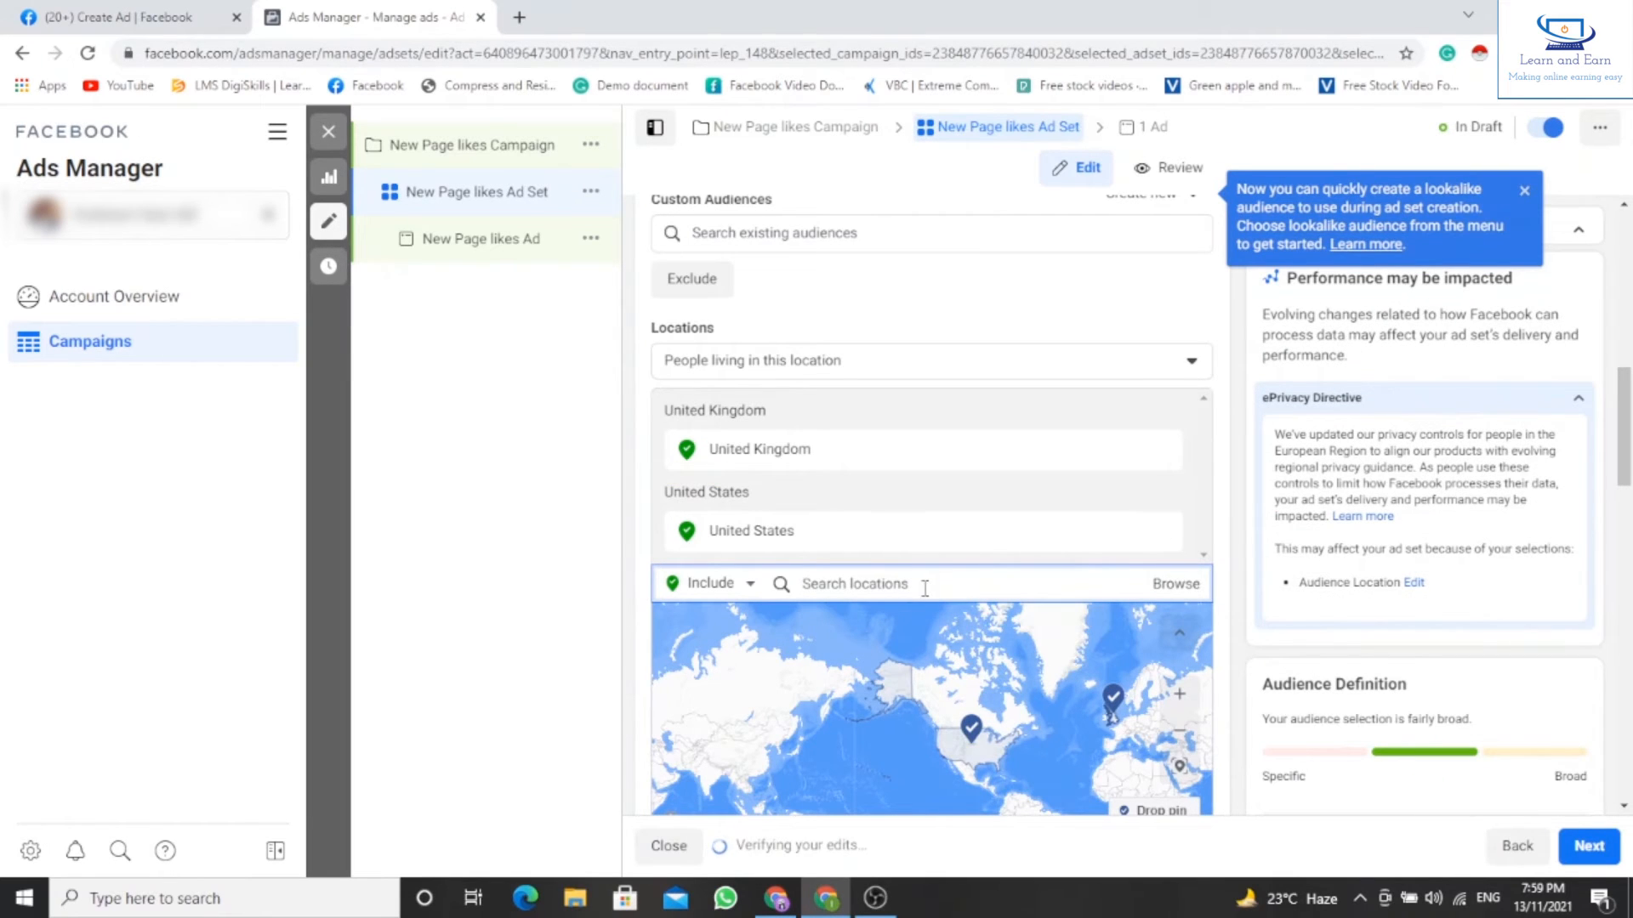
Search the audience locations for "canada" and "australia" and include both countries as targeted locations.
text(canada)
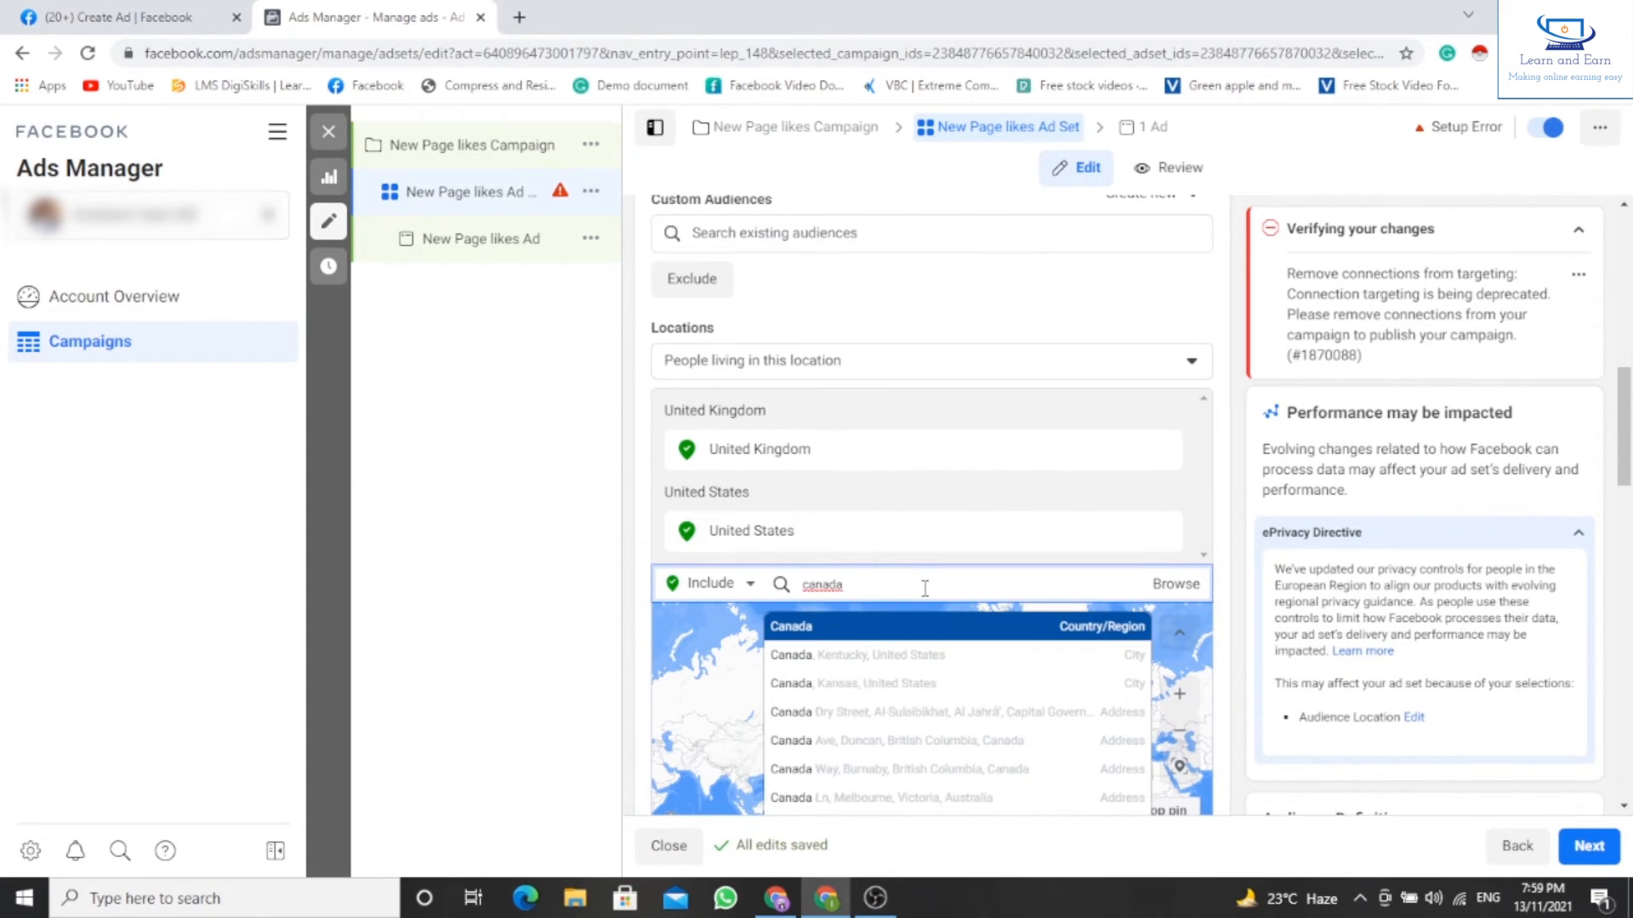
click(917, 631)
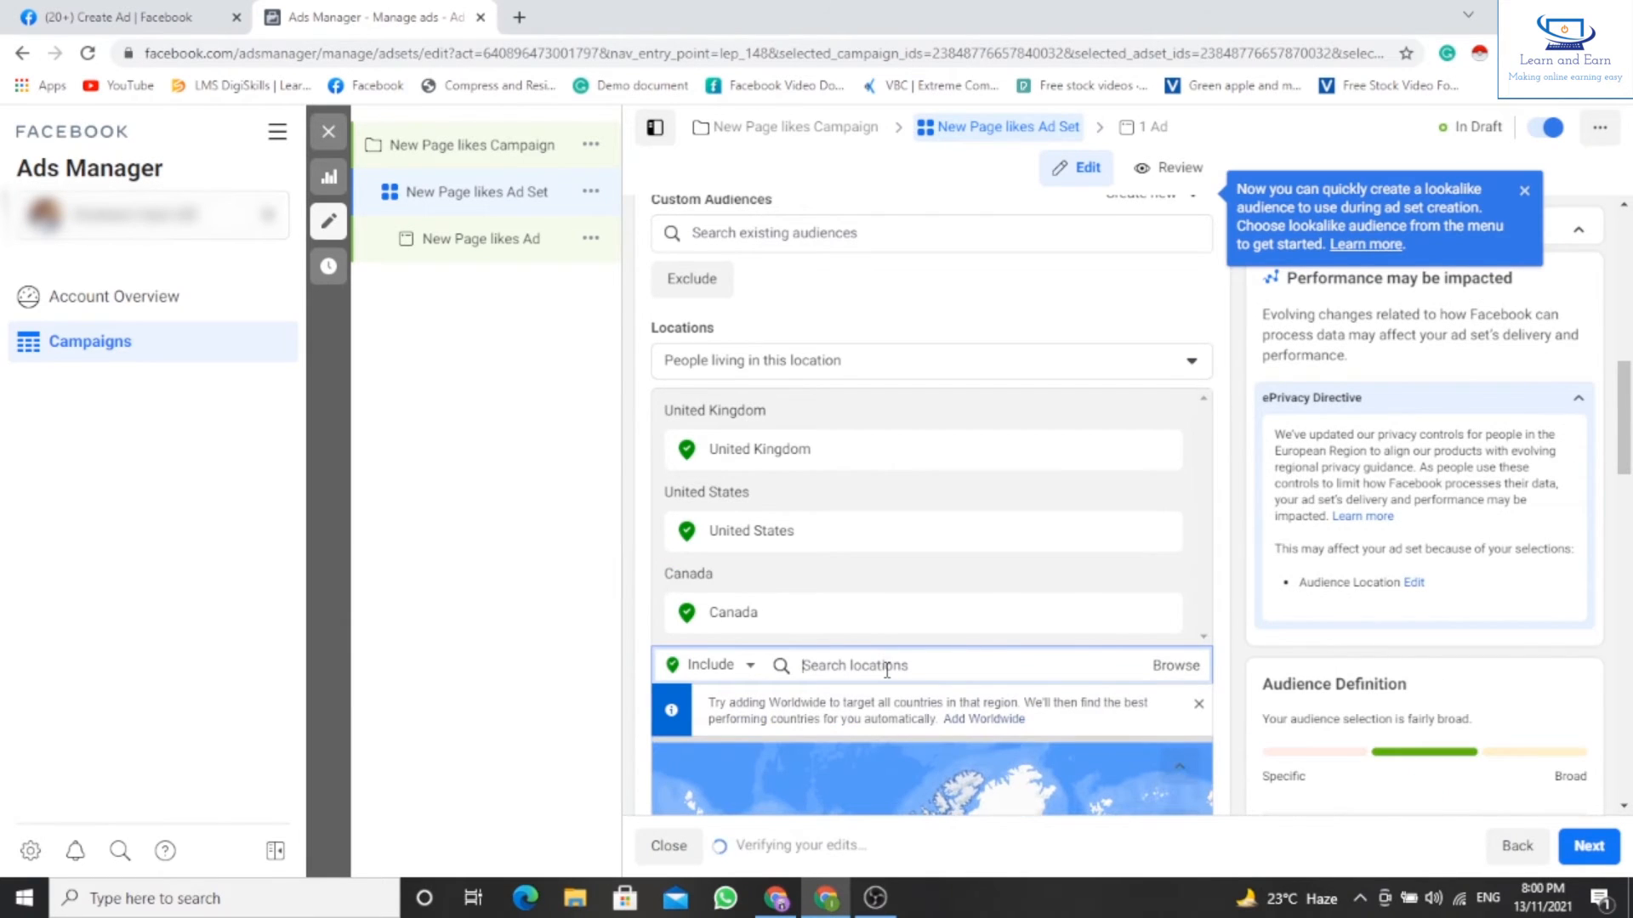
text(au)
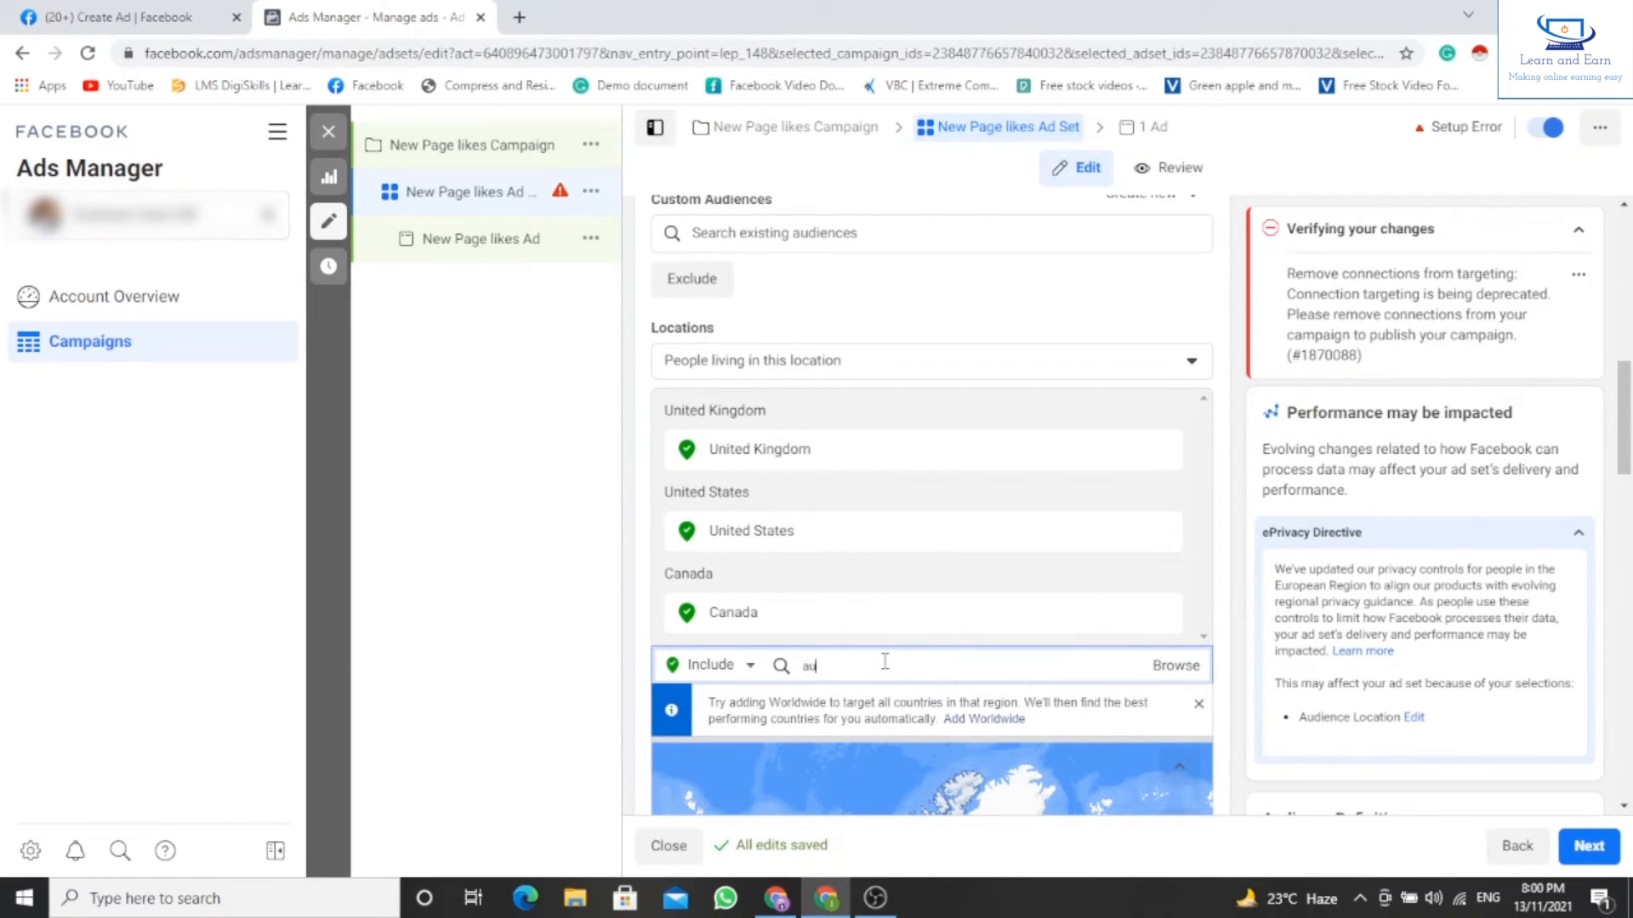
text(stralia)
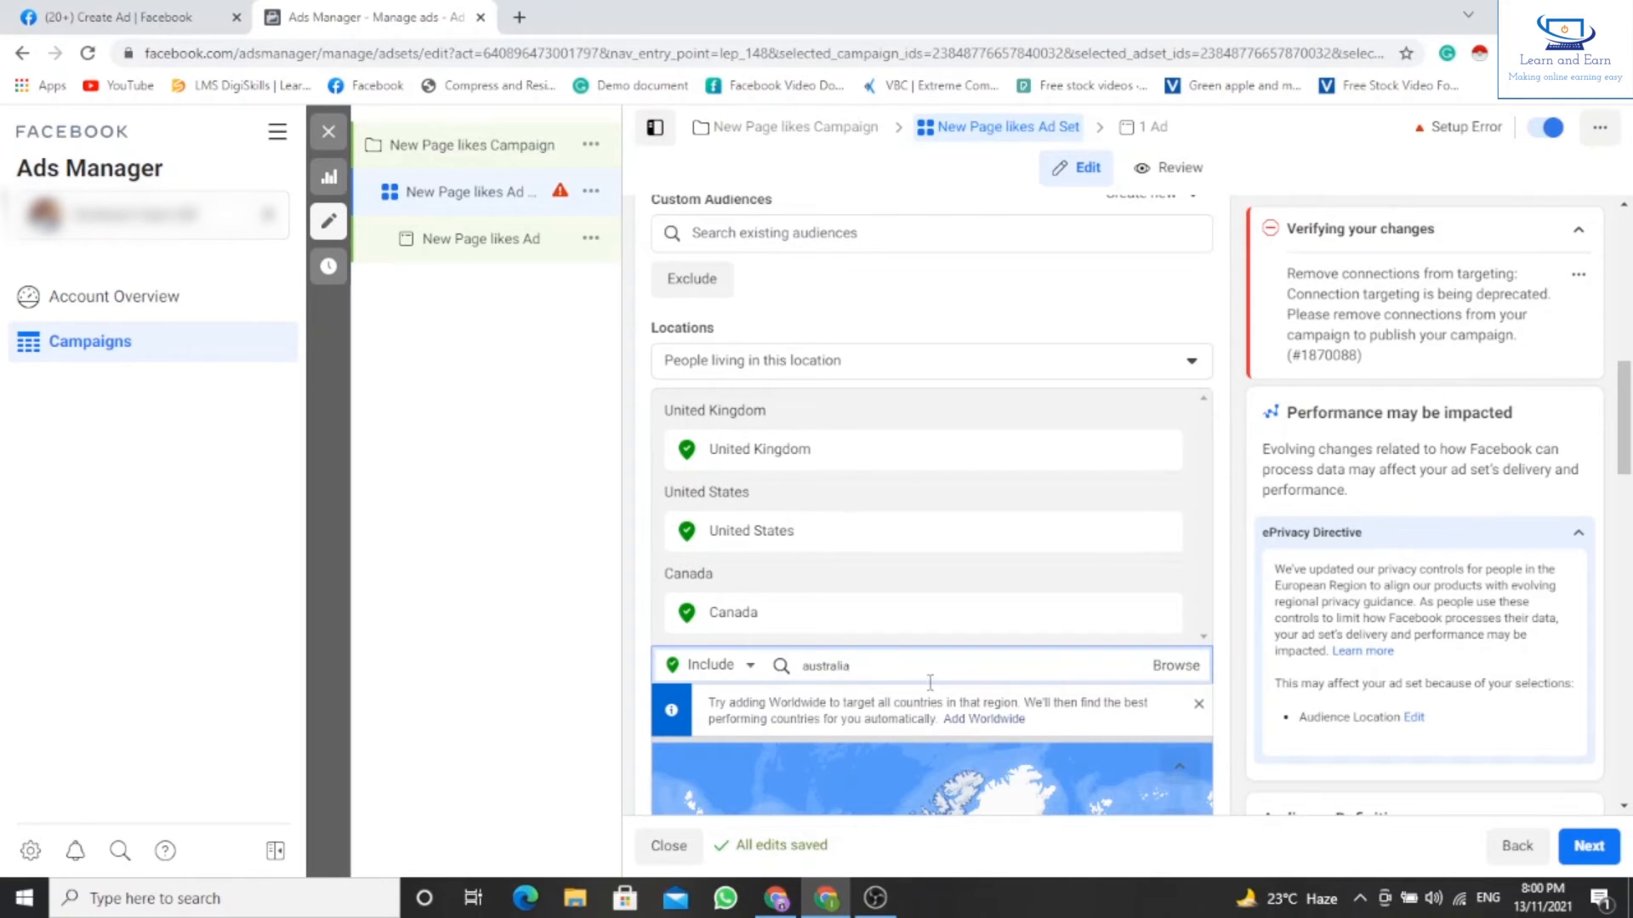
click(941, 707)
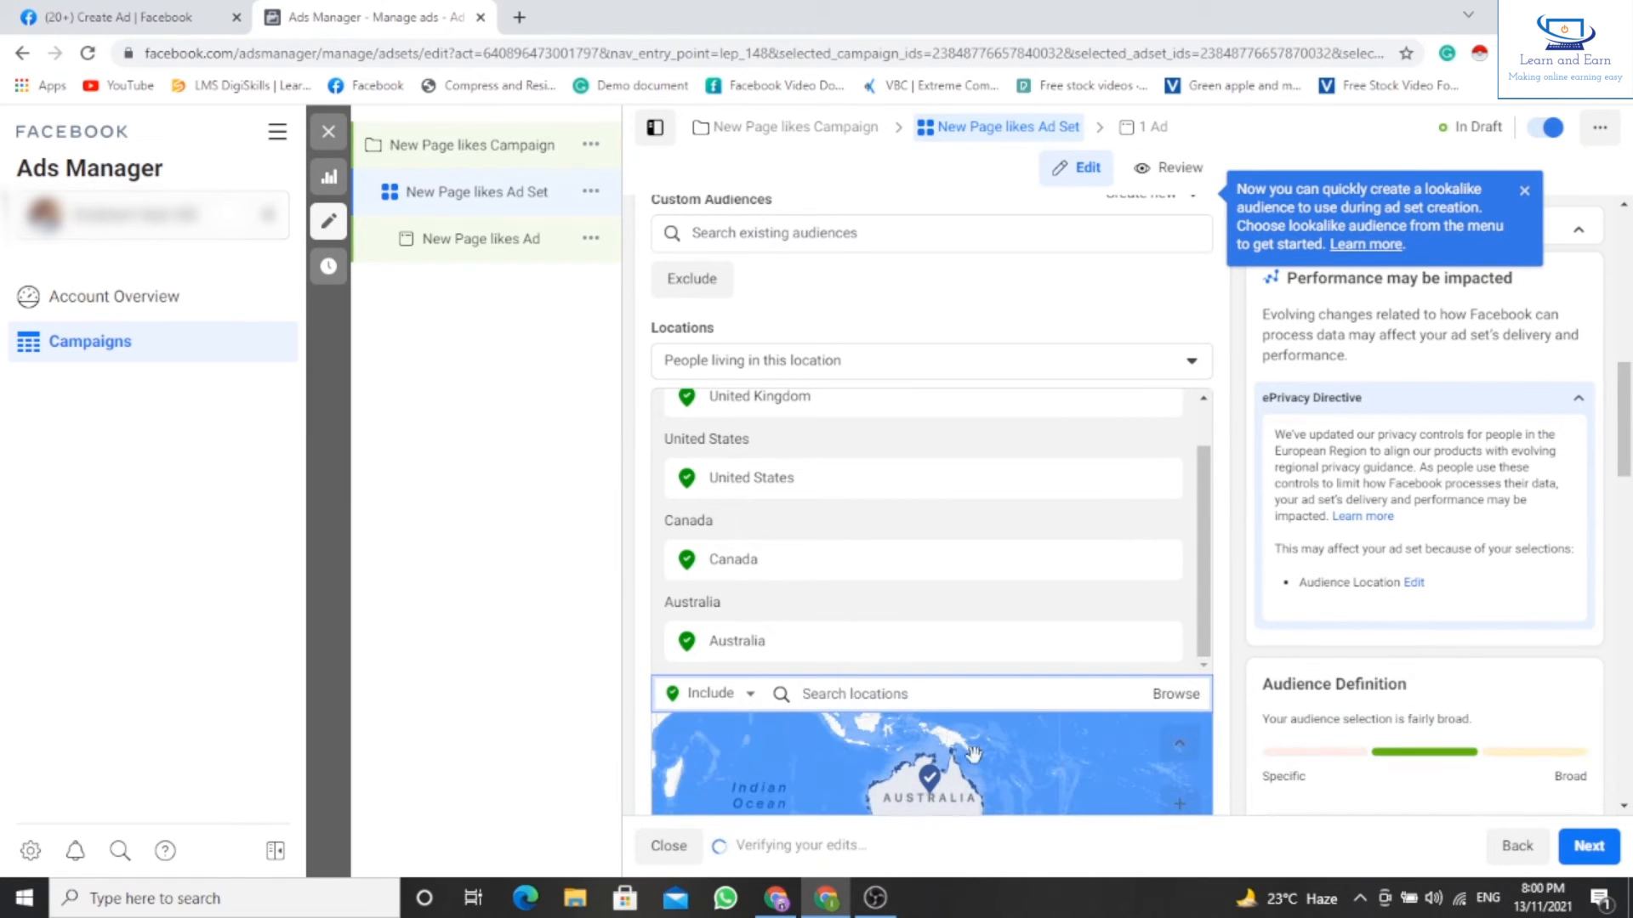
Open the gender and languages settings of the audience for editing, keeping all genders and all languages.
scroll(972, 753, down, 1)
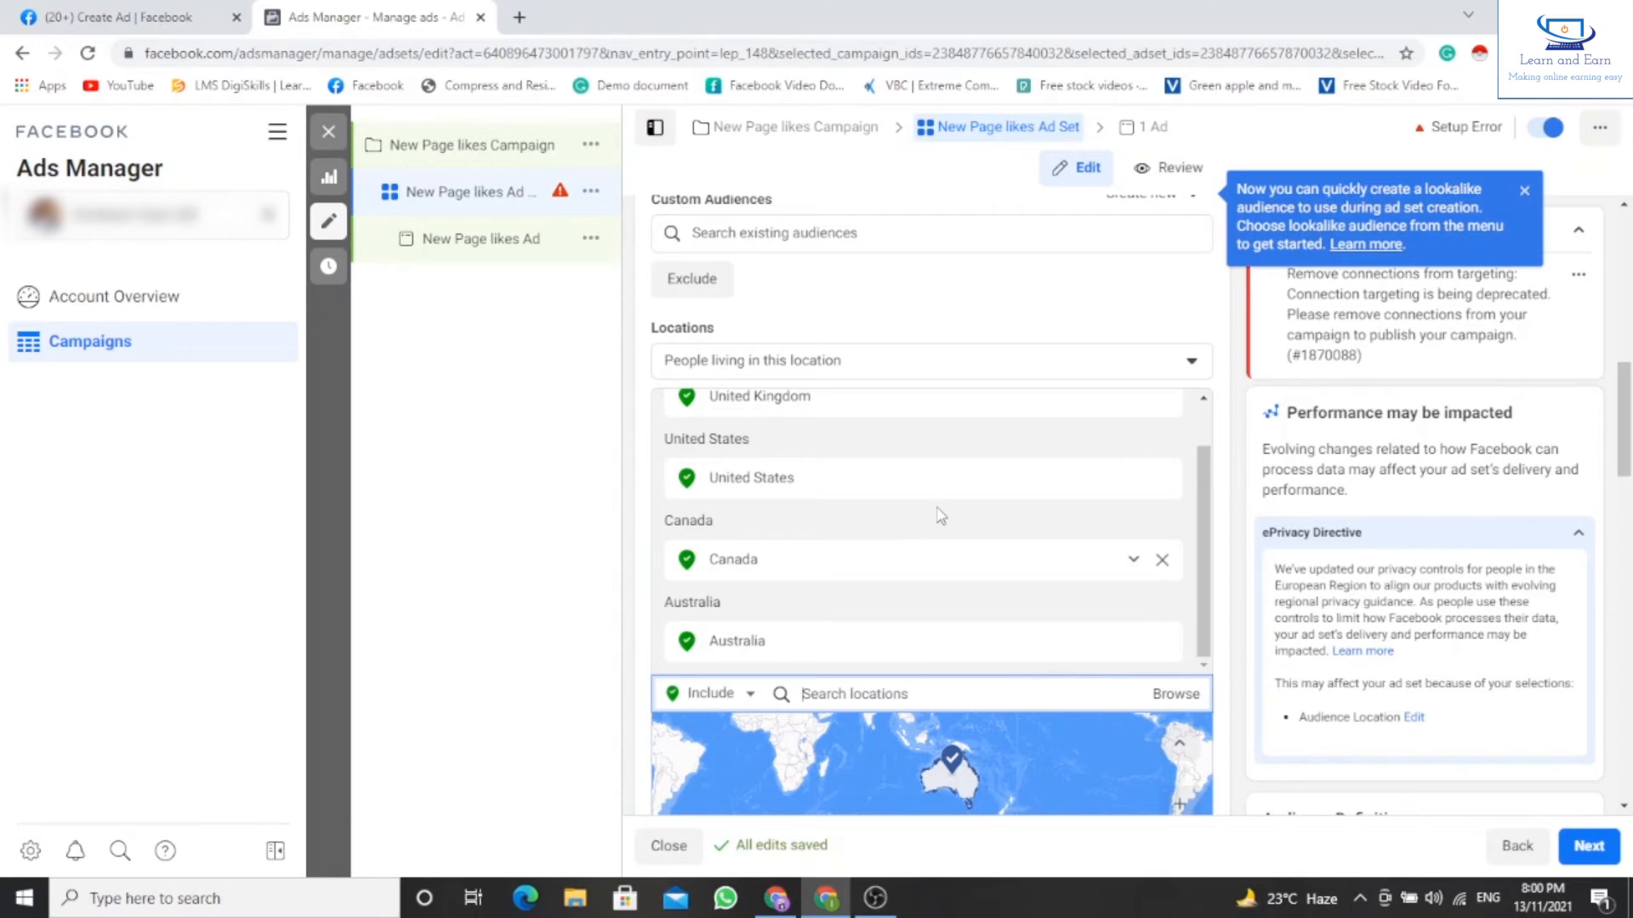
scroll(940, 516, up, 1)
scroll(939, 516, down, 1)
scroll(1180, 668, down, 7)
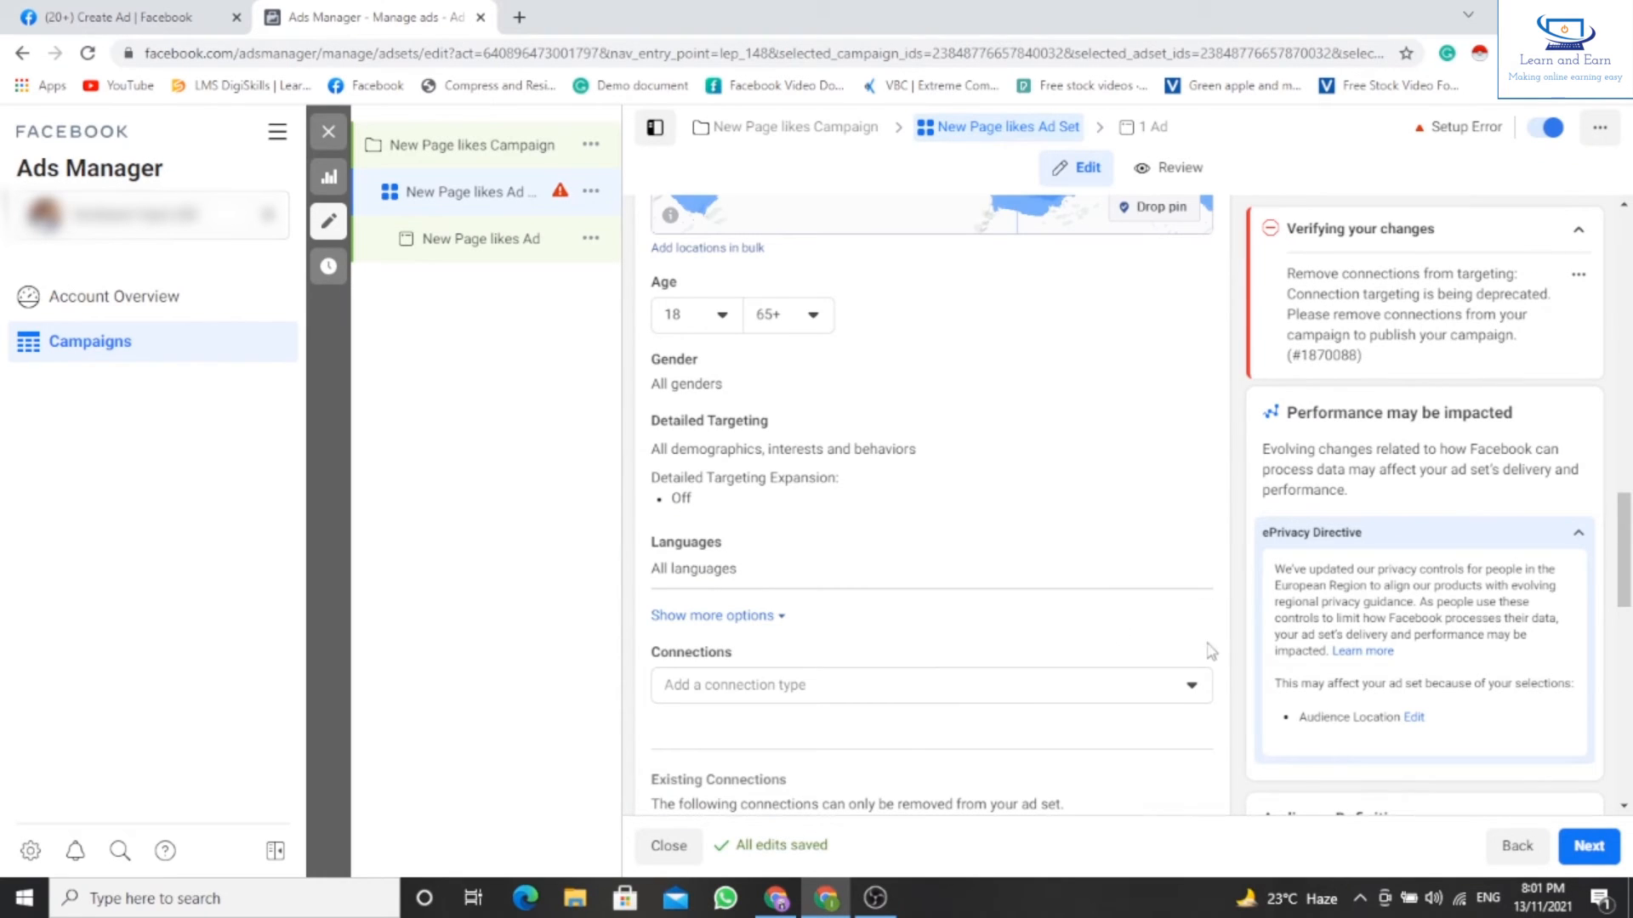
scroll(859, 536, up, 4)
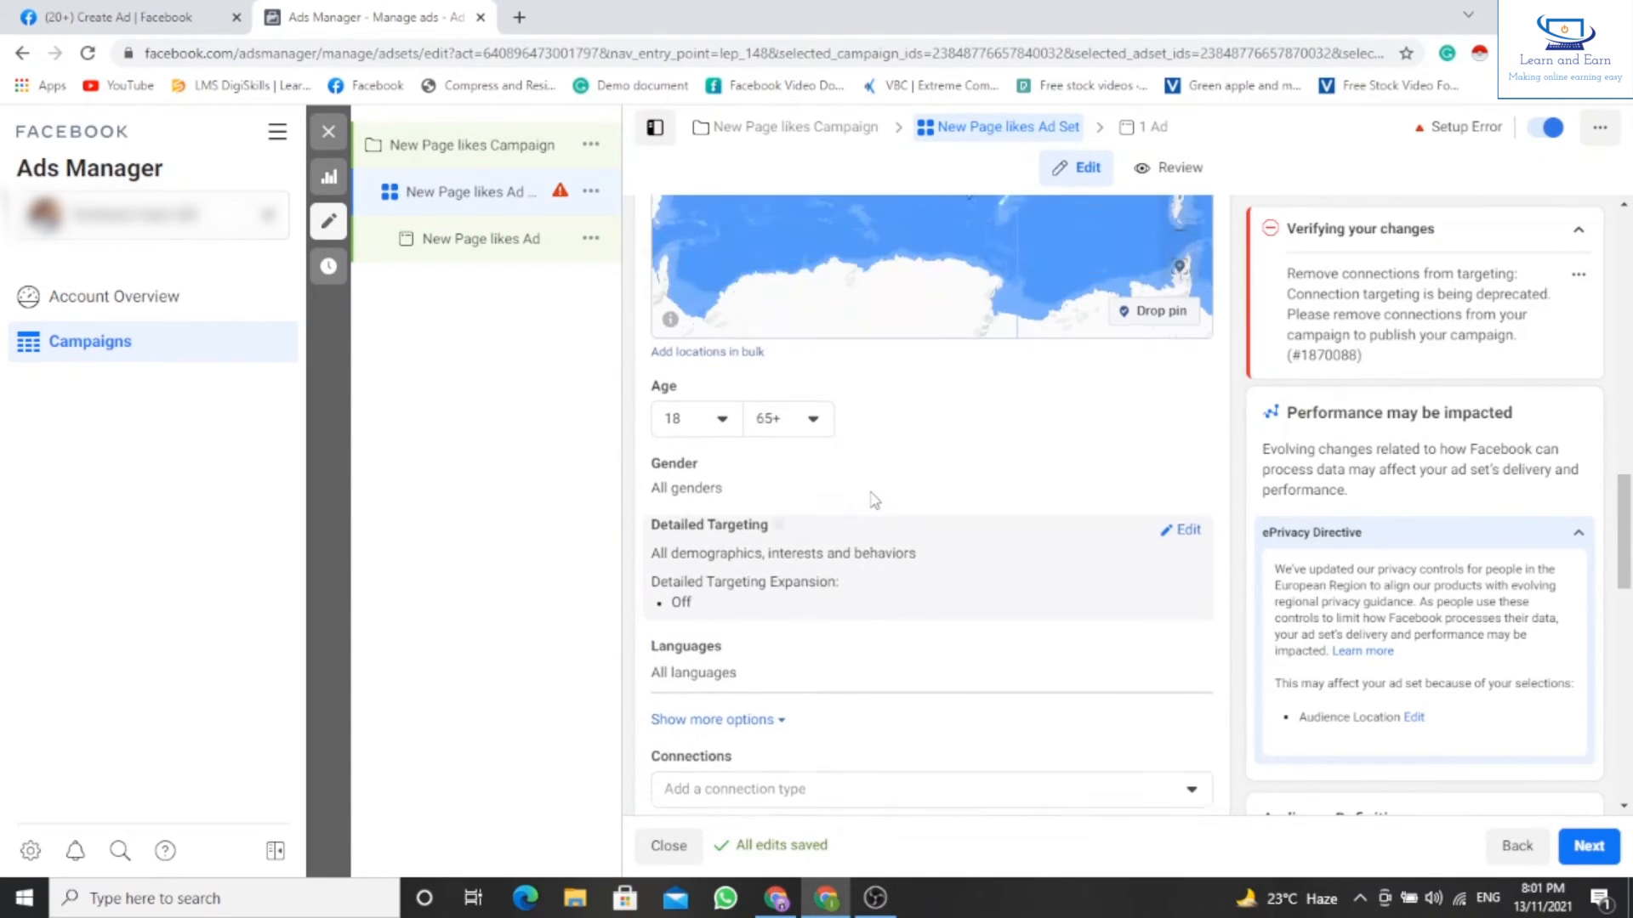
scroll(889, 527, down, 5)
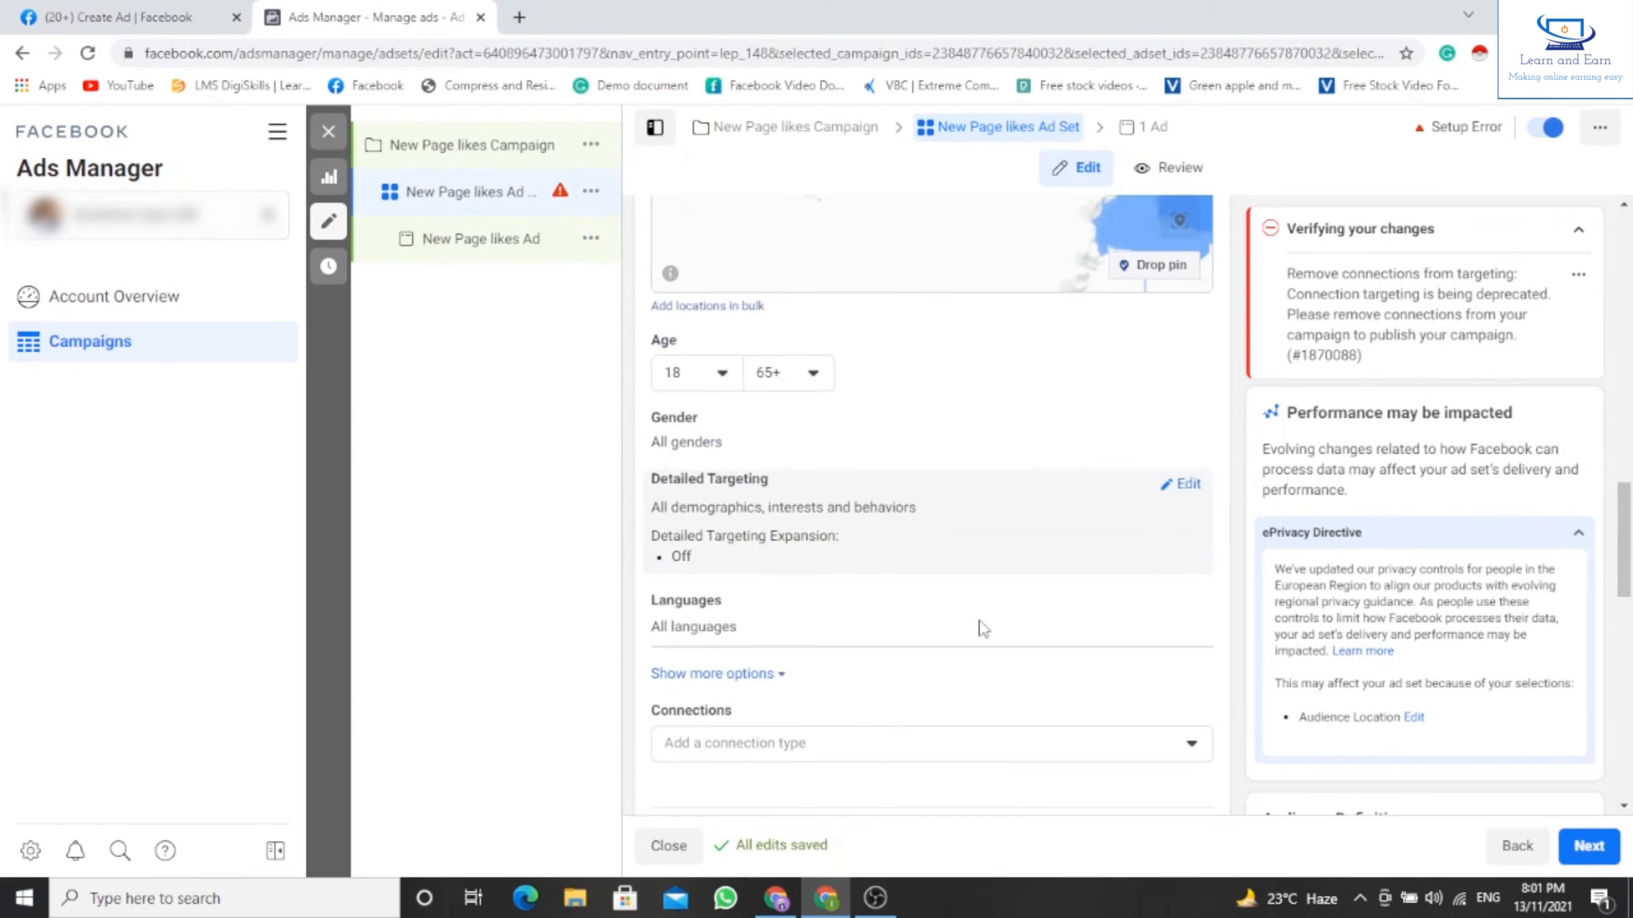
scroll(749, 374, up, 1)
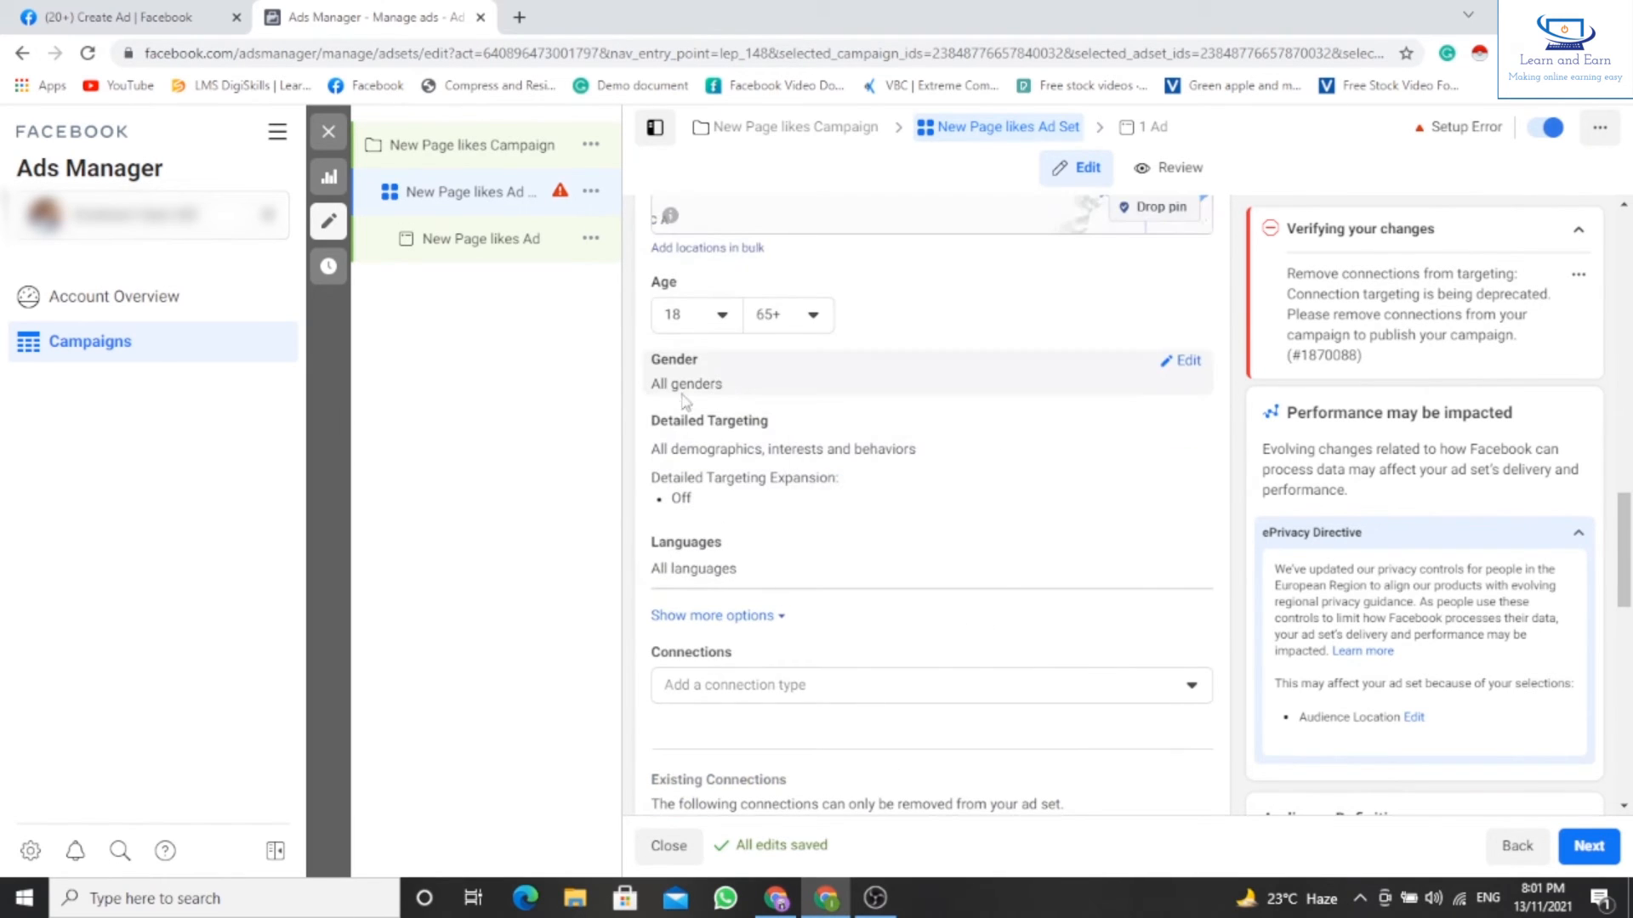
click(1181, 363)
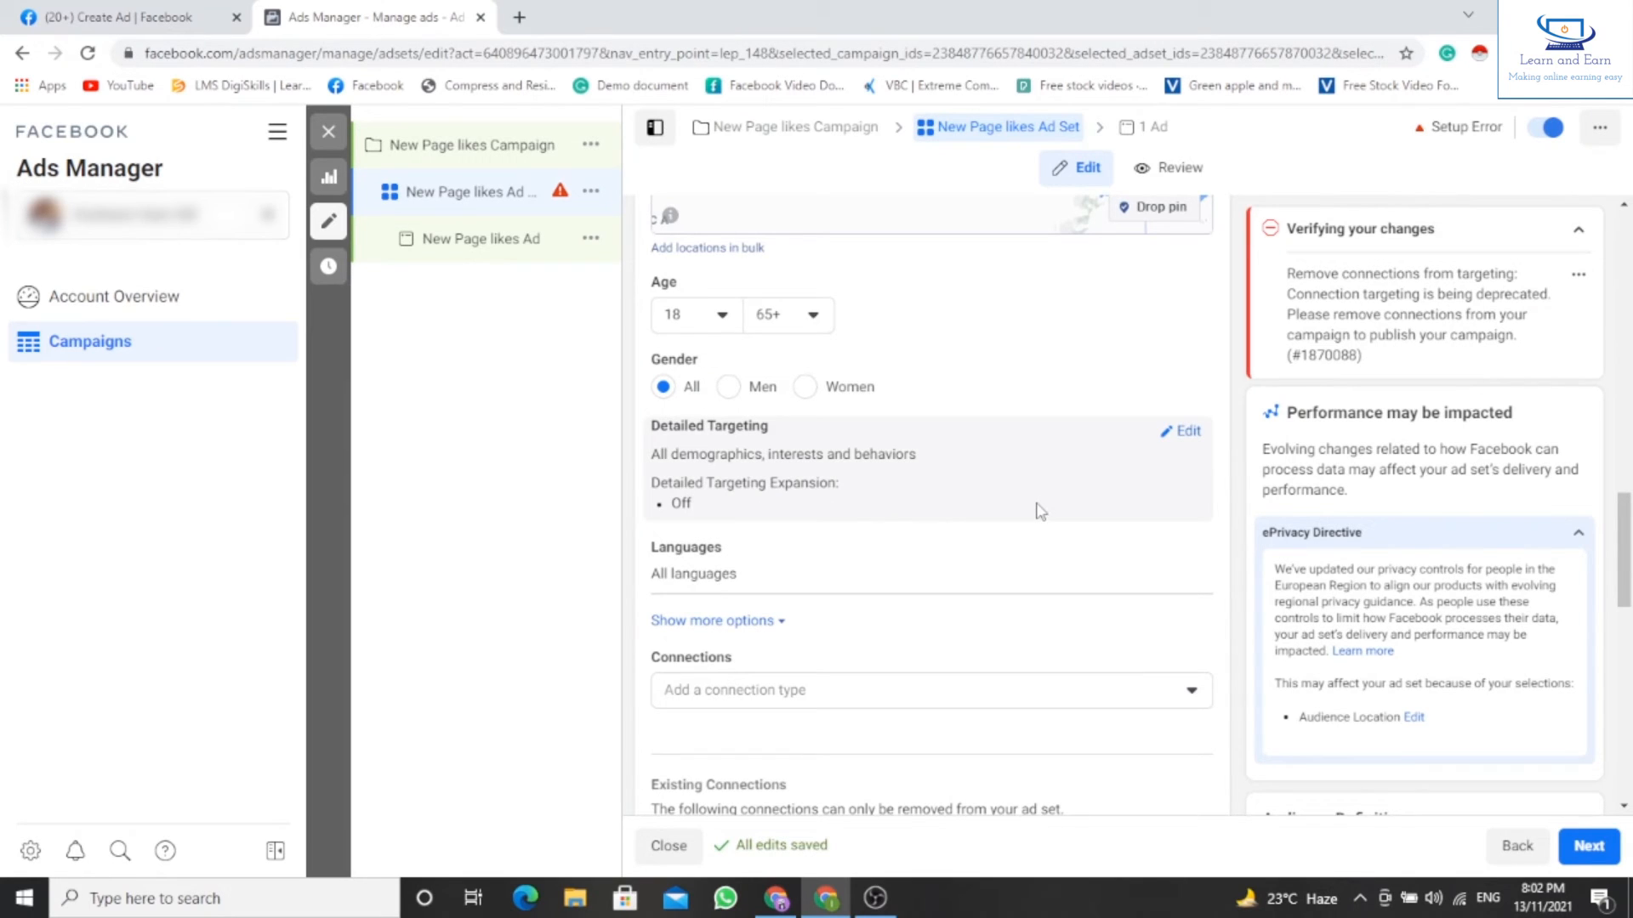
scroll(1039, 511, down, 1)
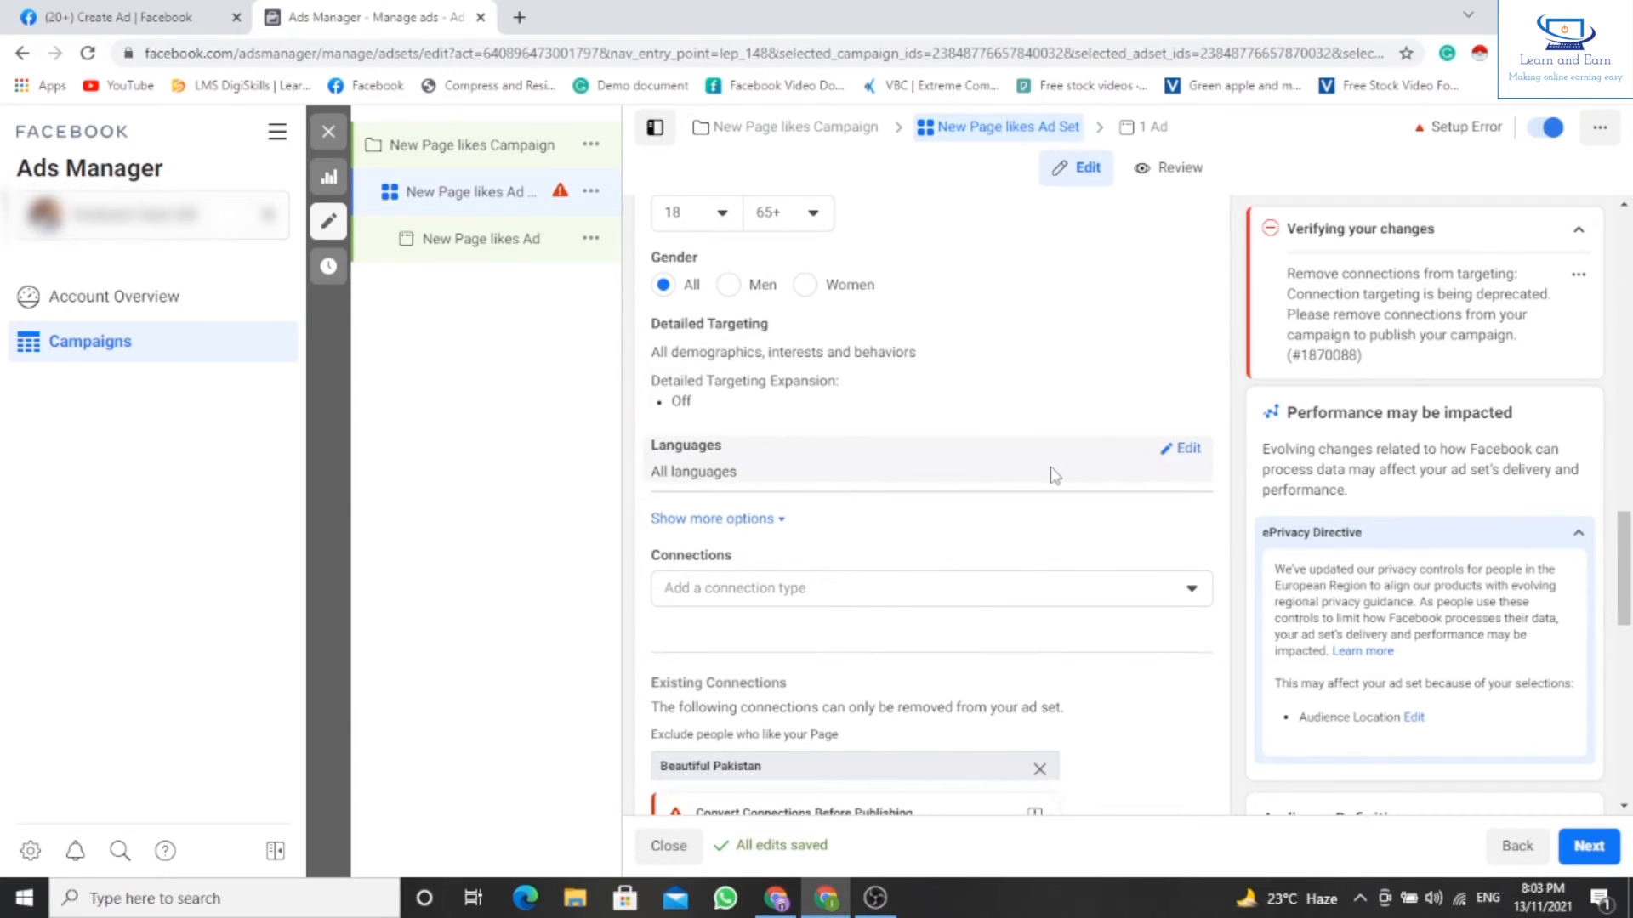
click(1167, 459)
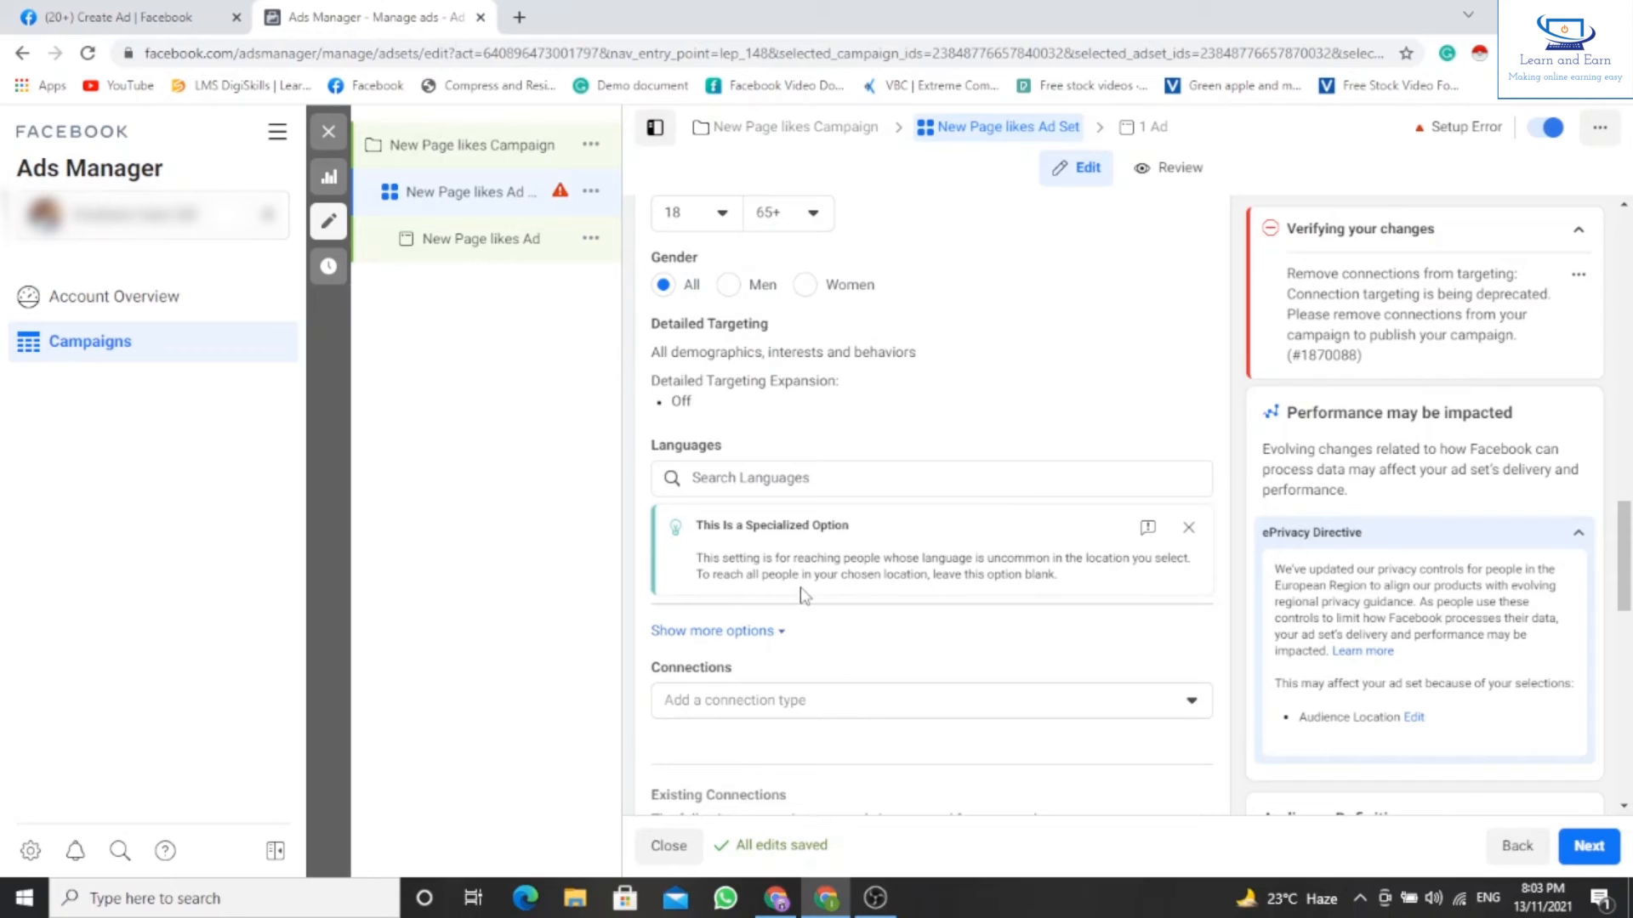
Try the connection type that excludes people who currently like or follow your Page, and reset the connection type to None.
scroll(929, 591, down, 3)
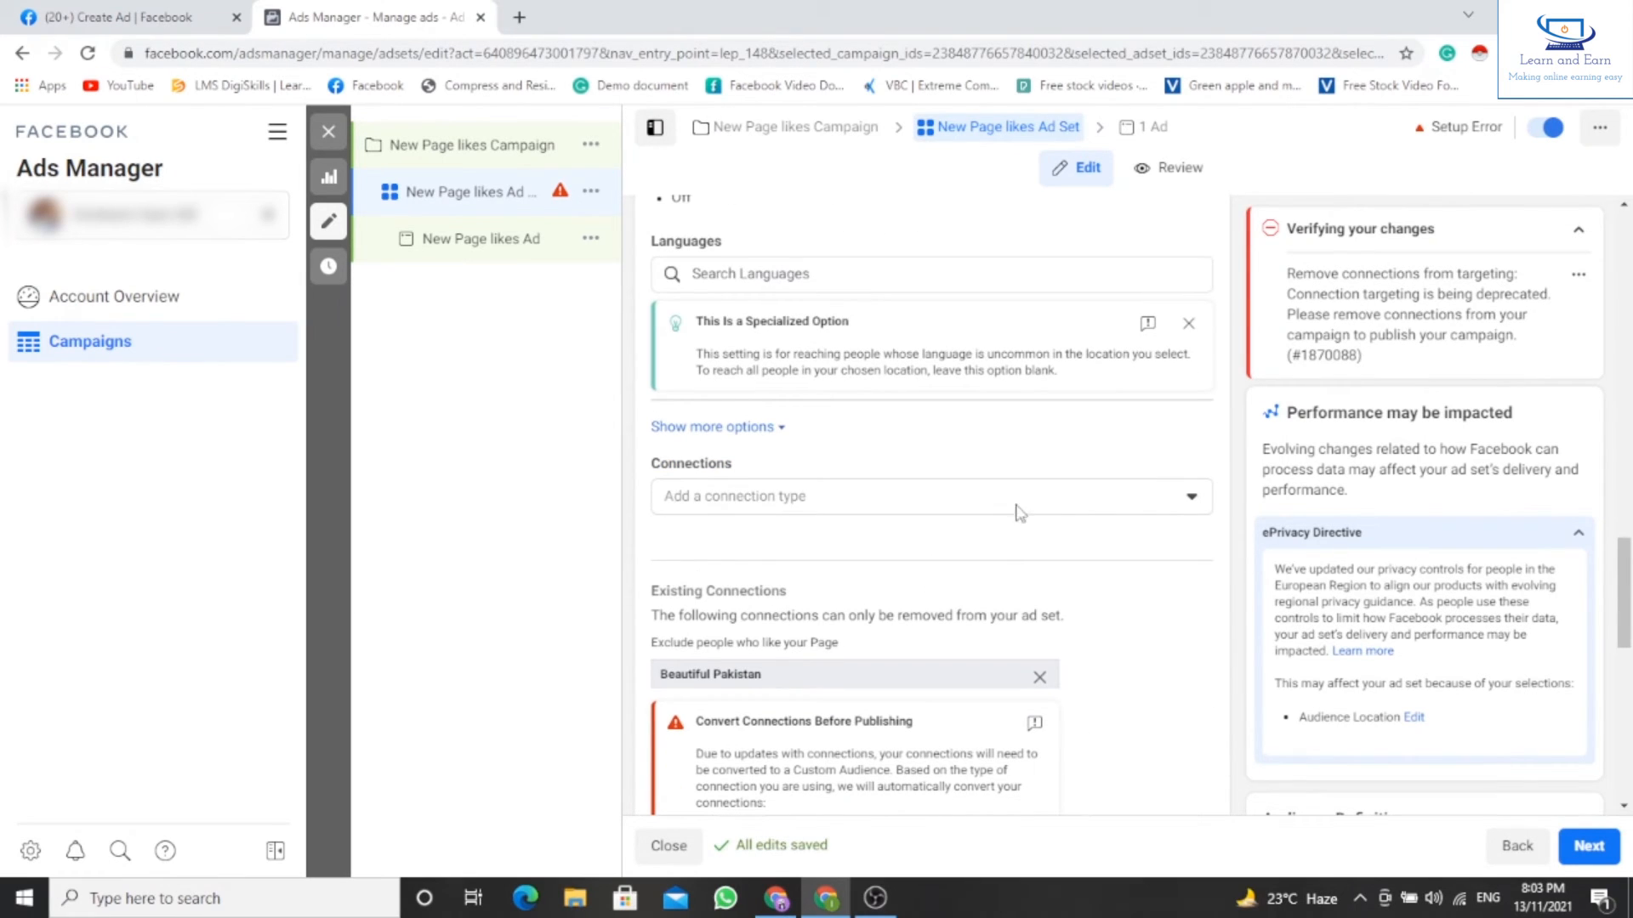
click(1207, 496)
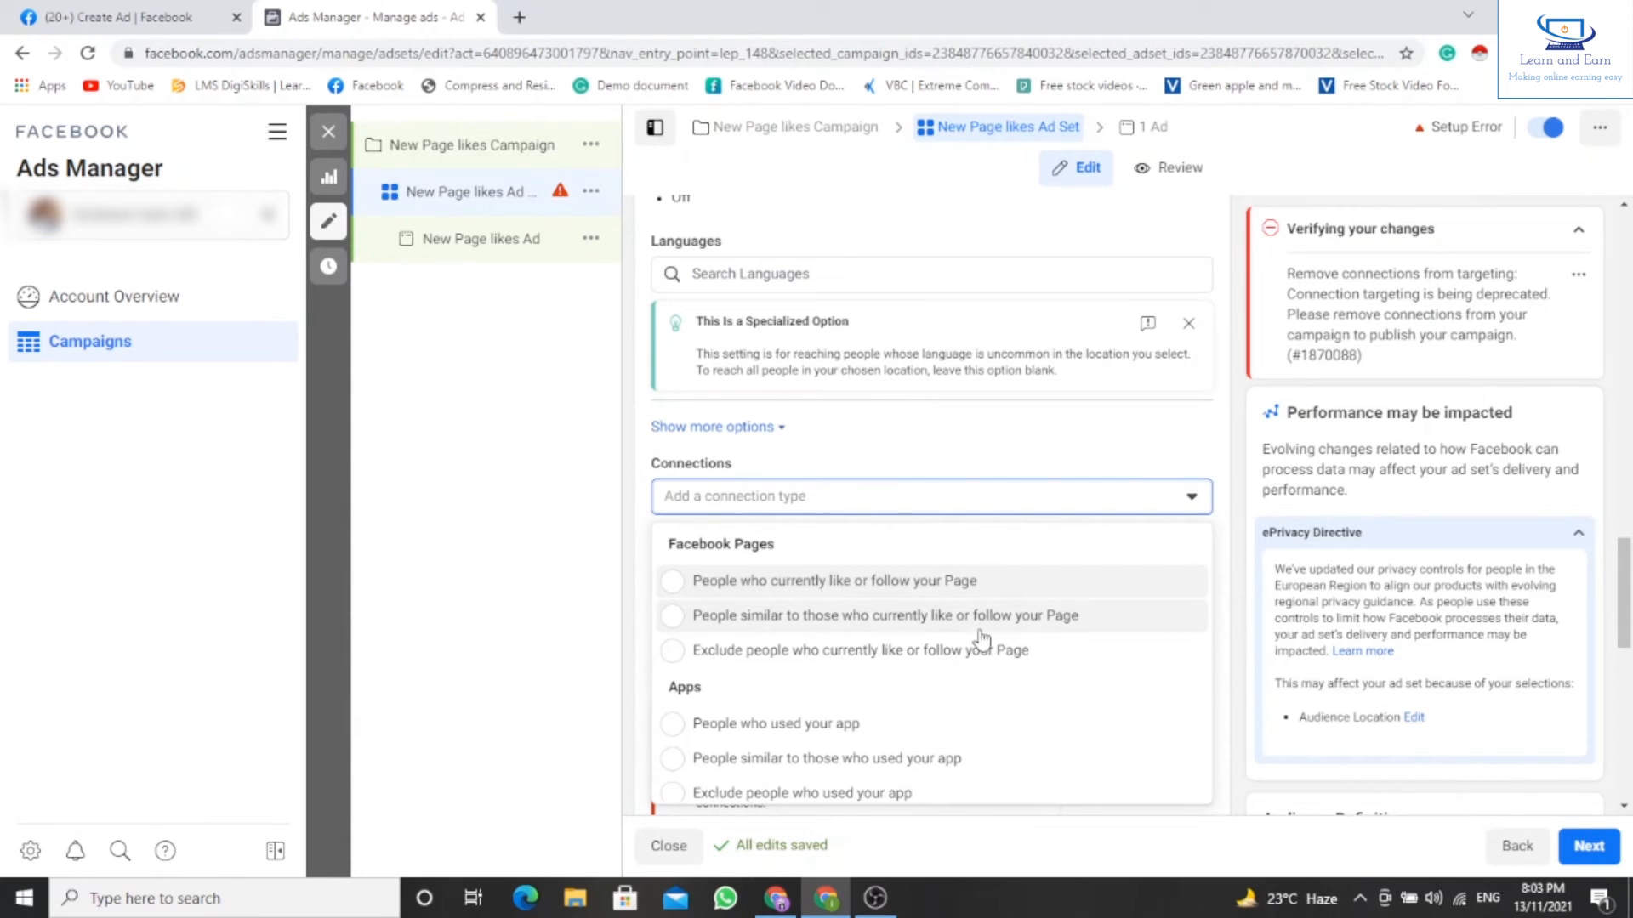
scroll(977, 638, down, 2)
scroll(977, 638, up, 2)
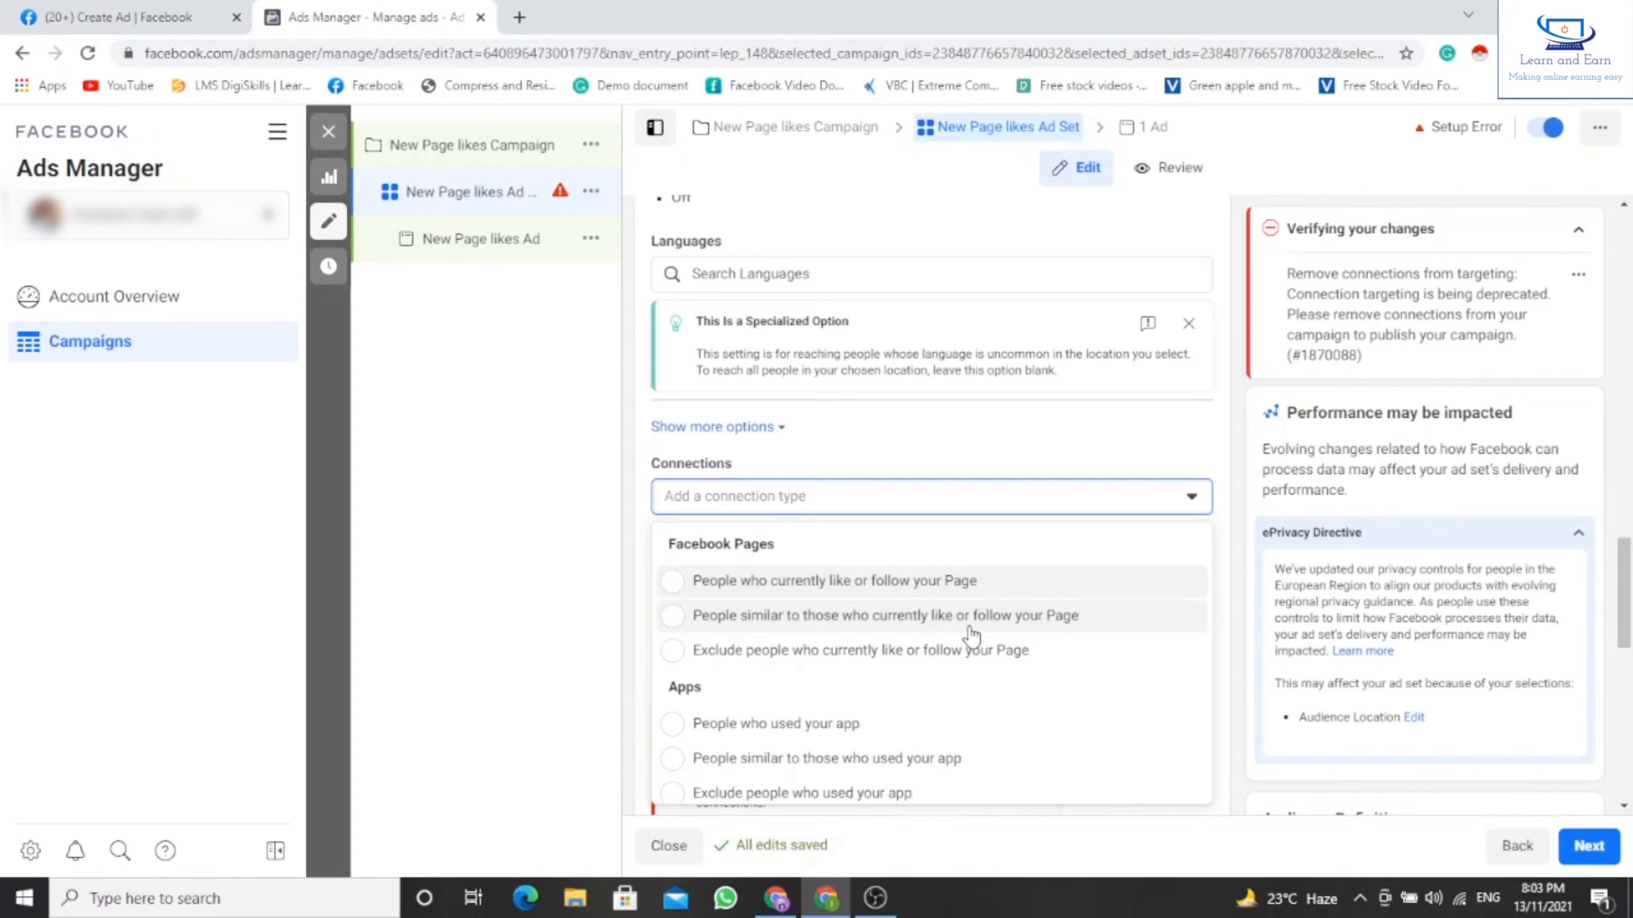
click(678, 650)
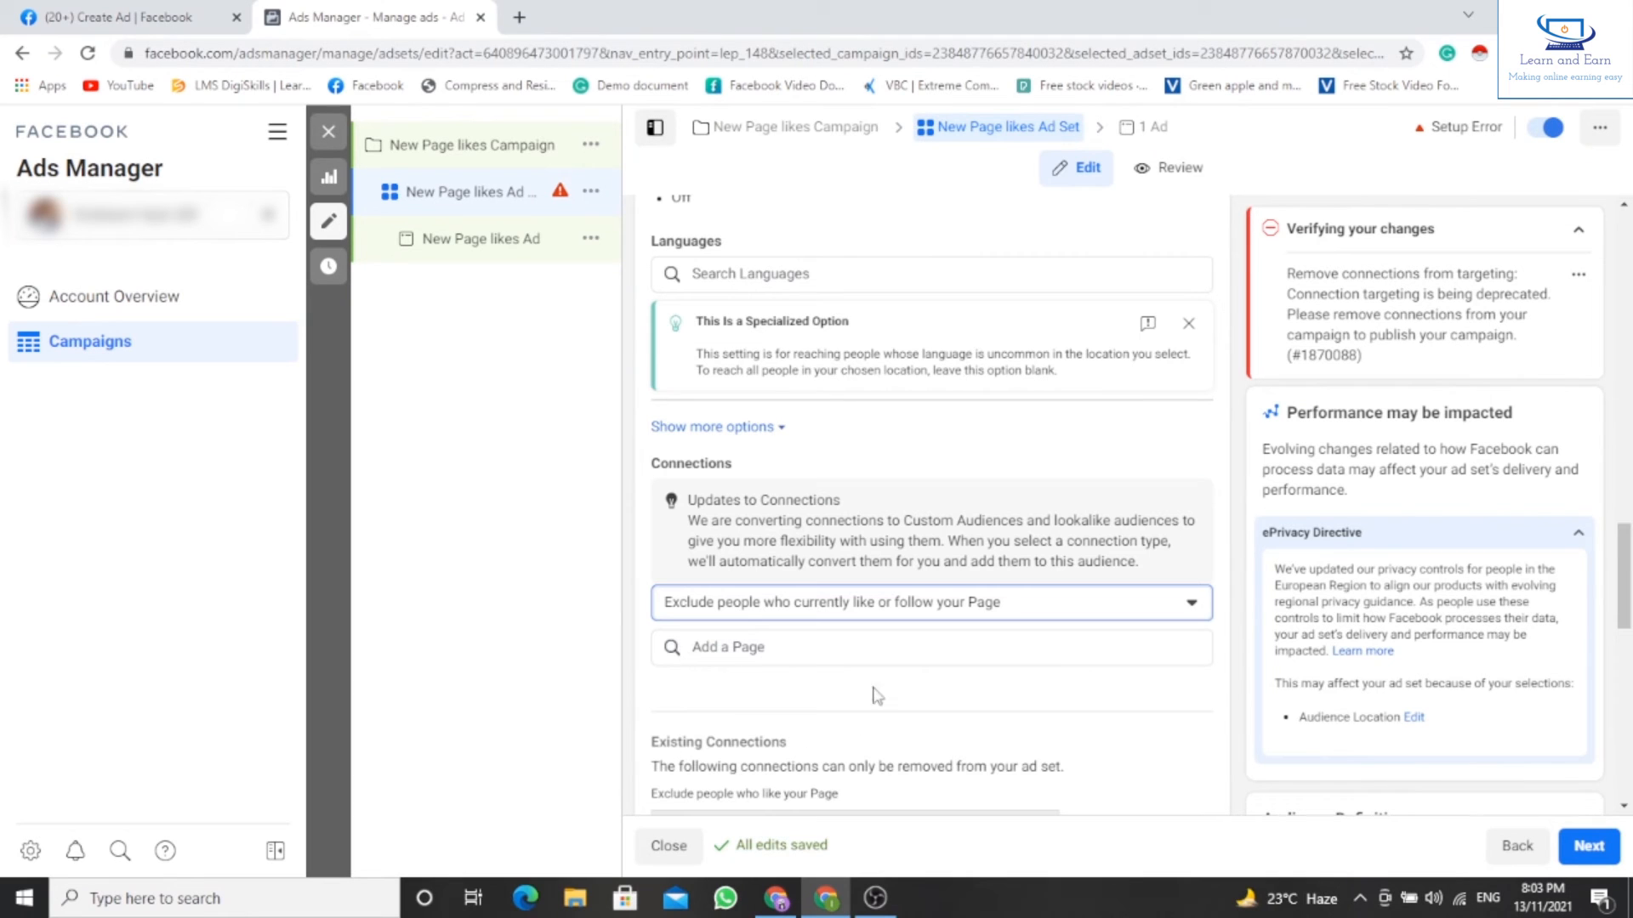
click(1195, 606)
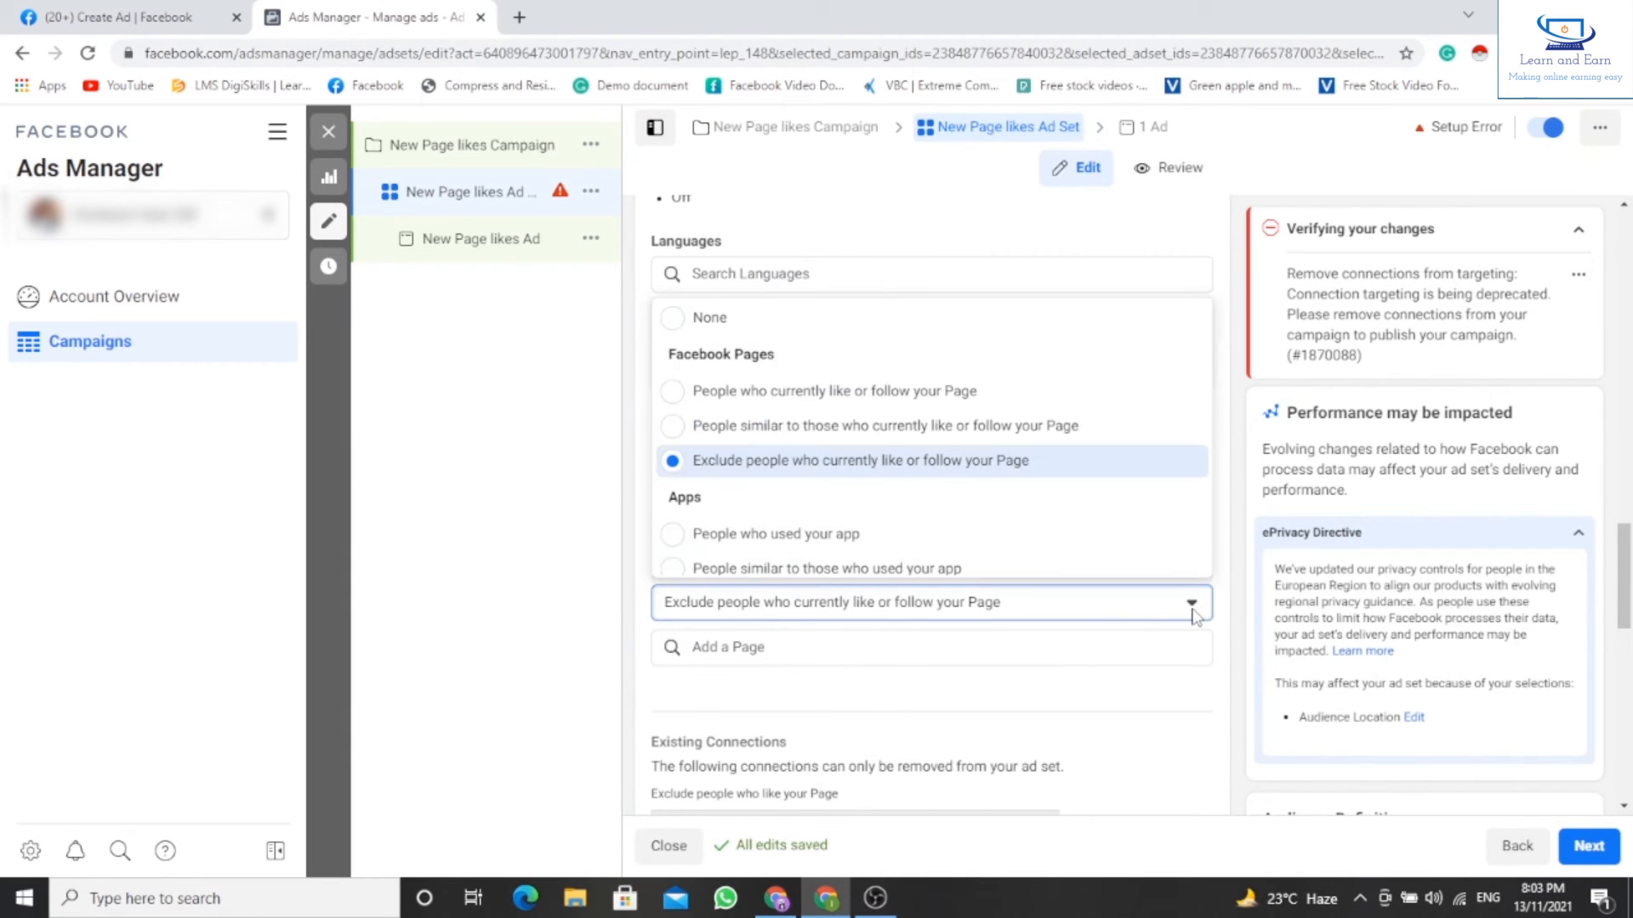
click(674, 460)
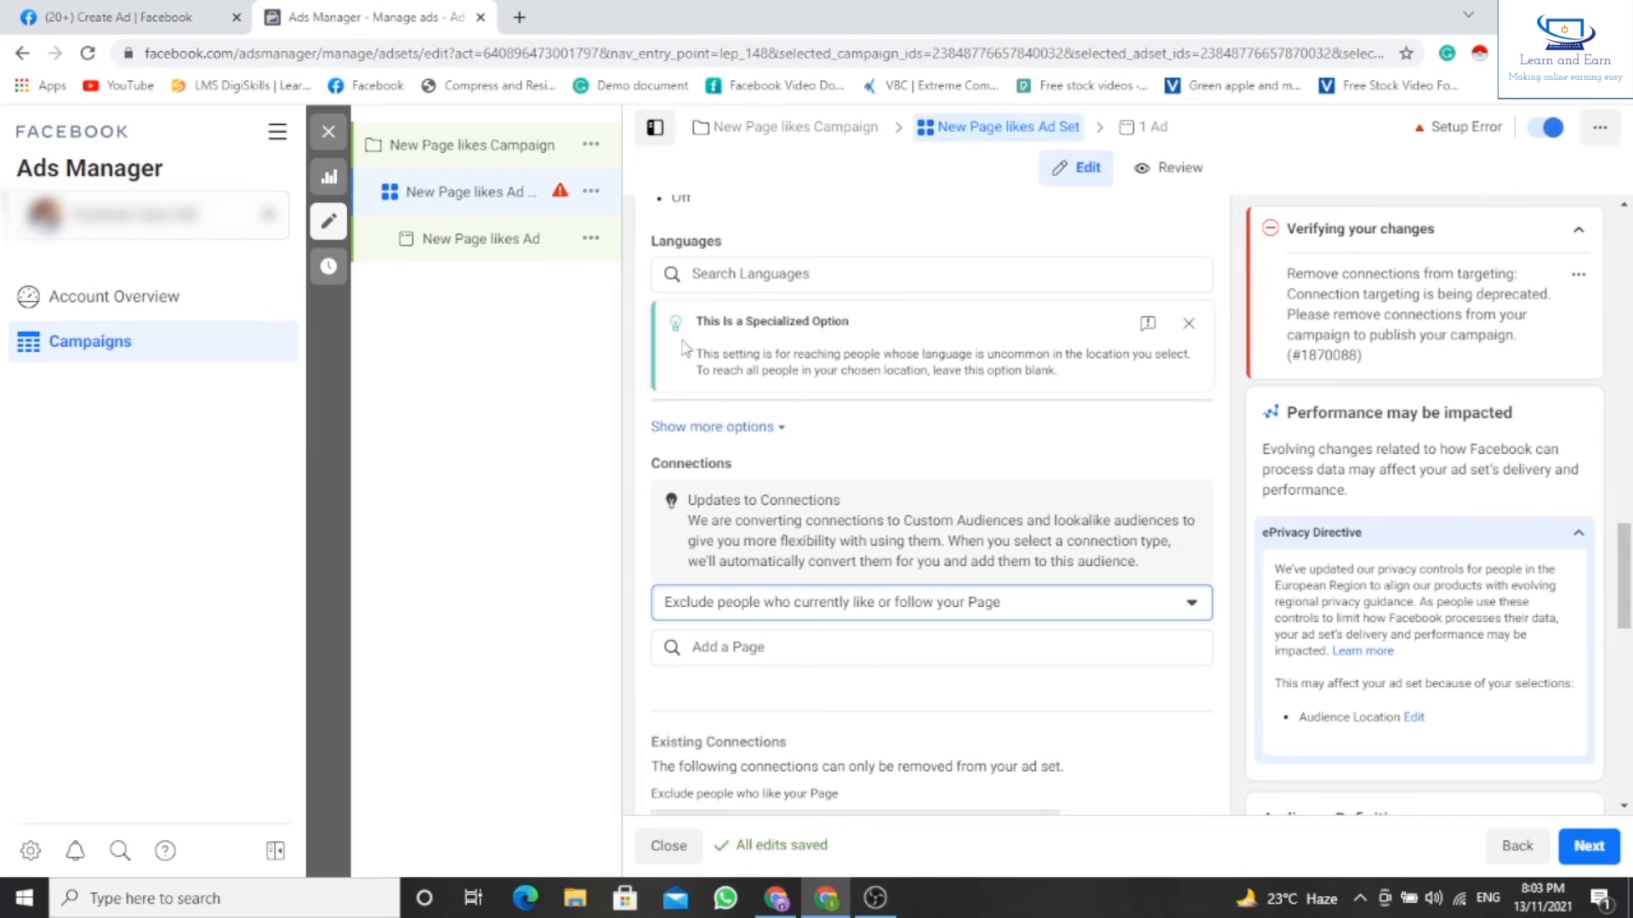
click(1189, 602)
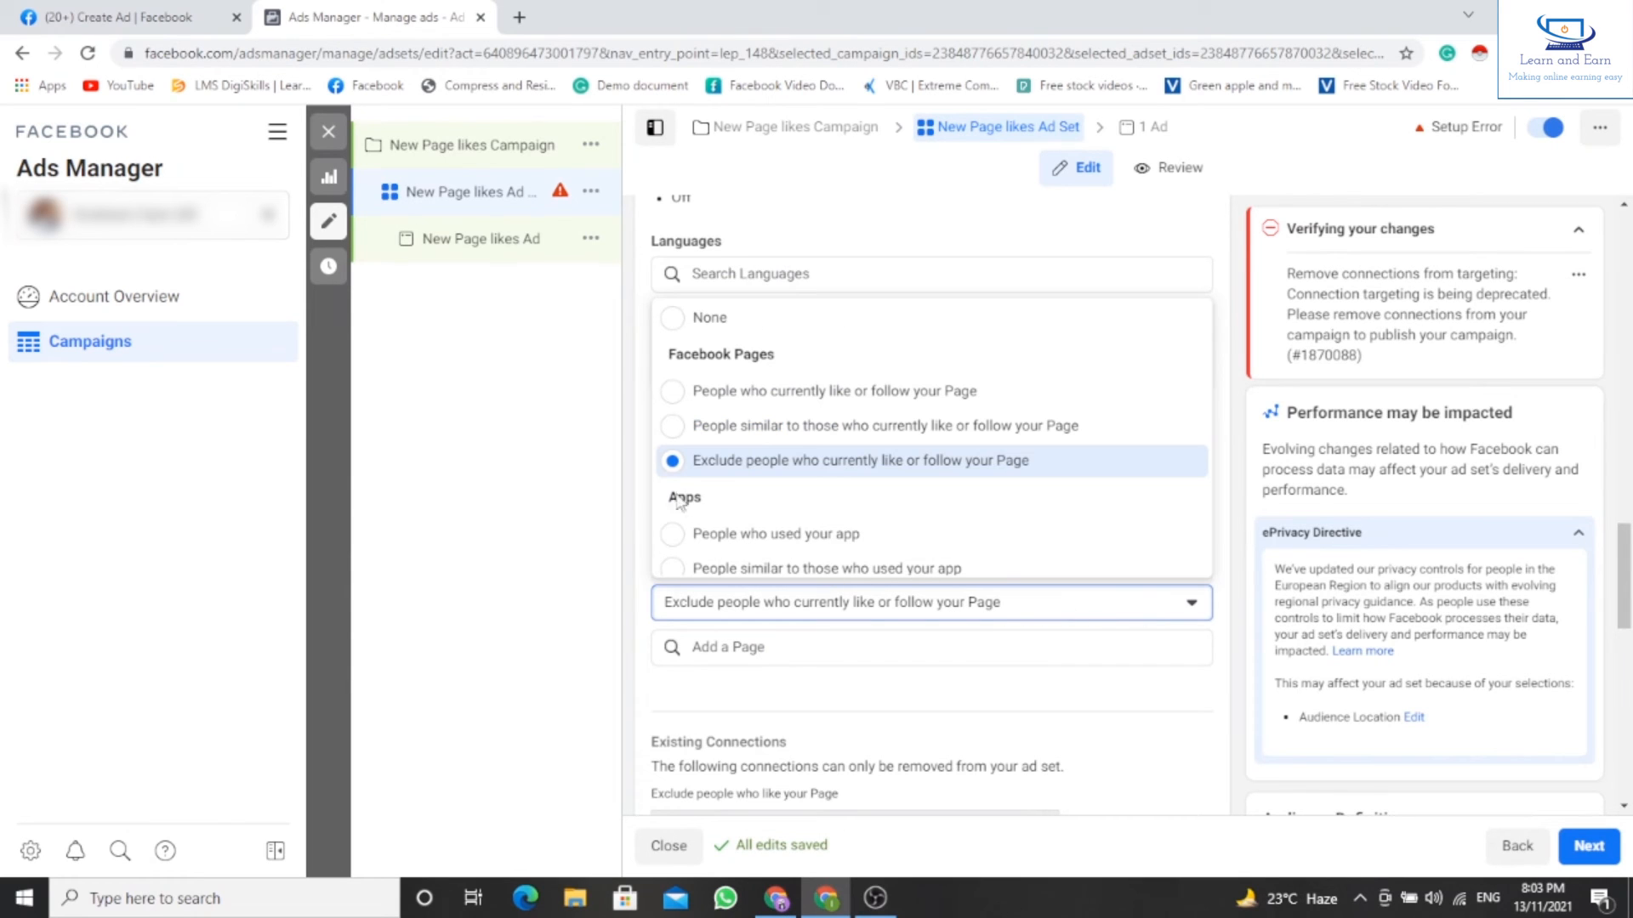
click(672, 317)
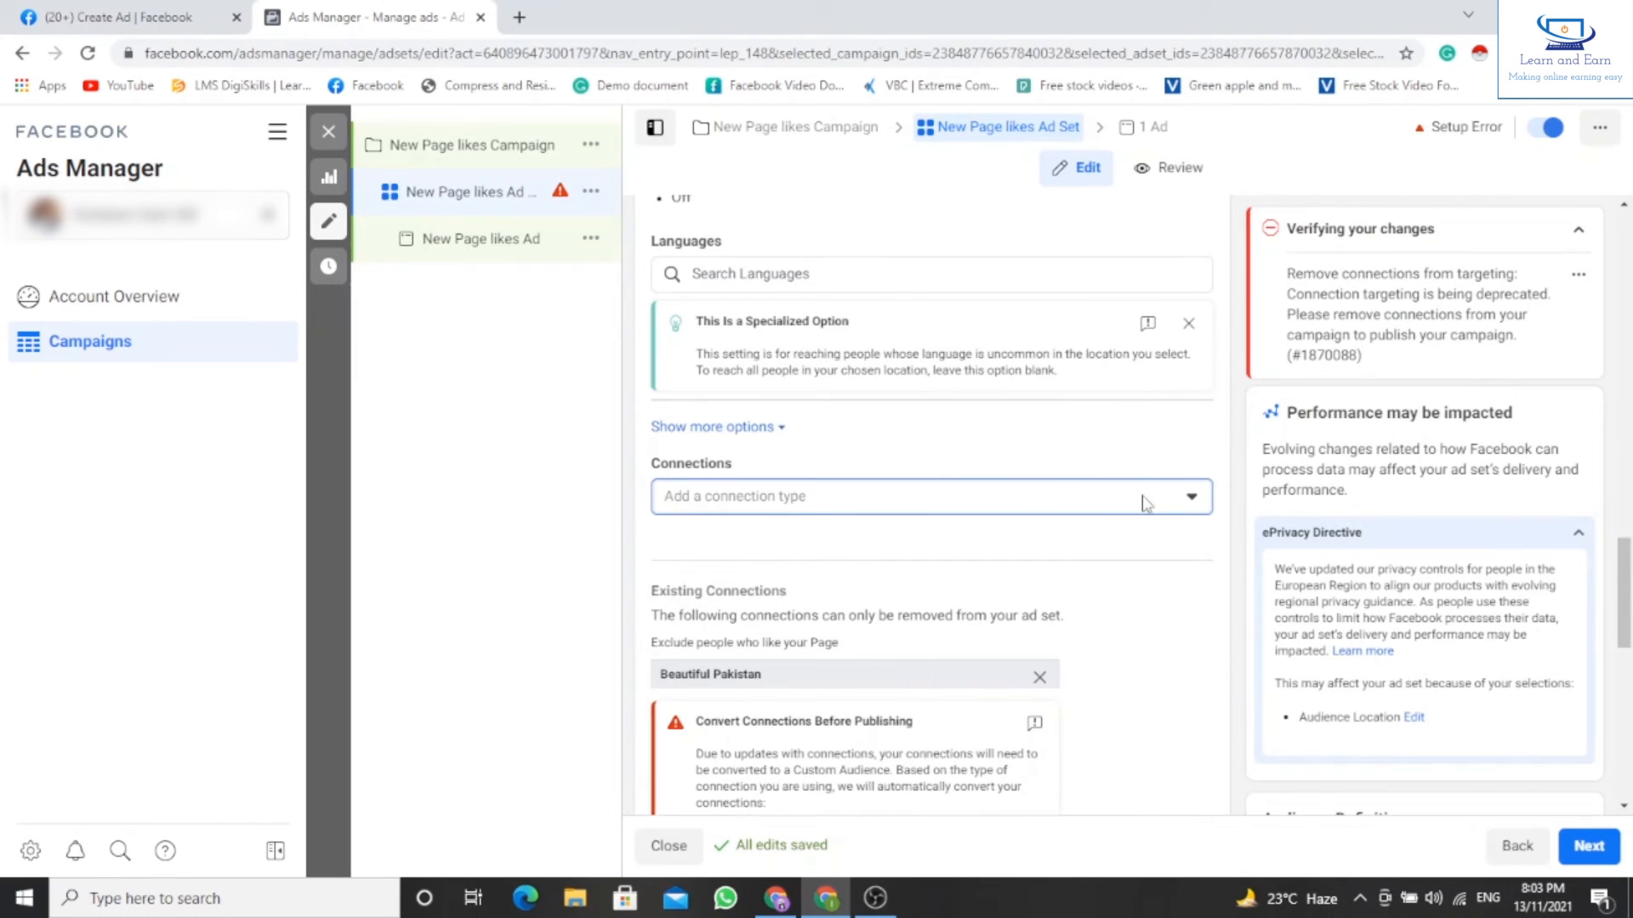
Examine the app and event connection types available for the audience, without choosing one.
click(1208, 494)
scroll(701, 687, down, 1)
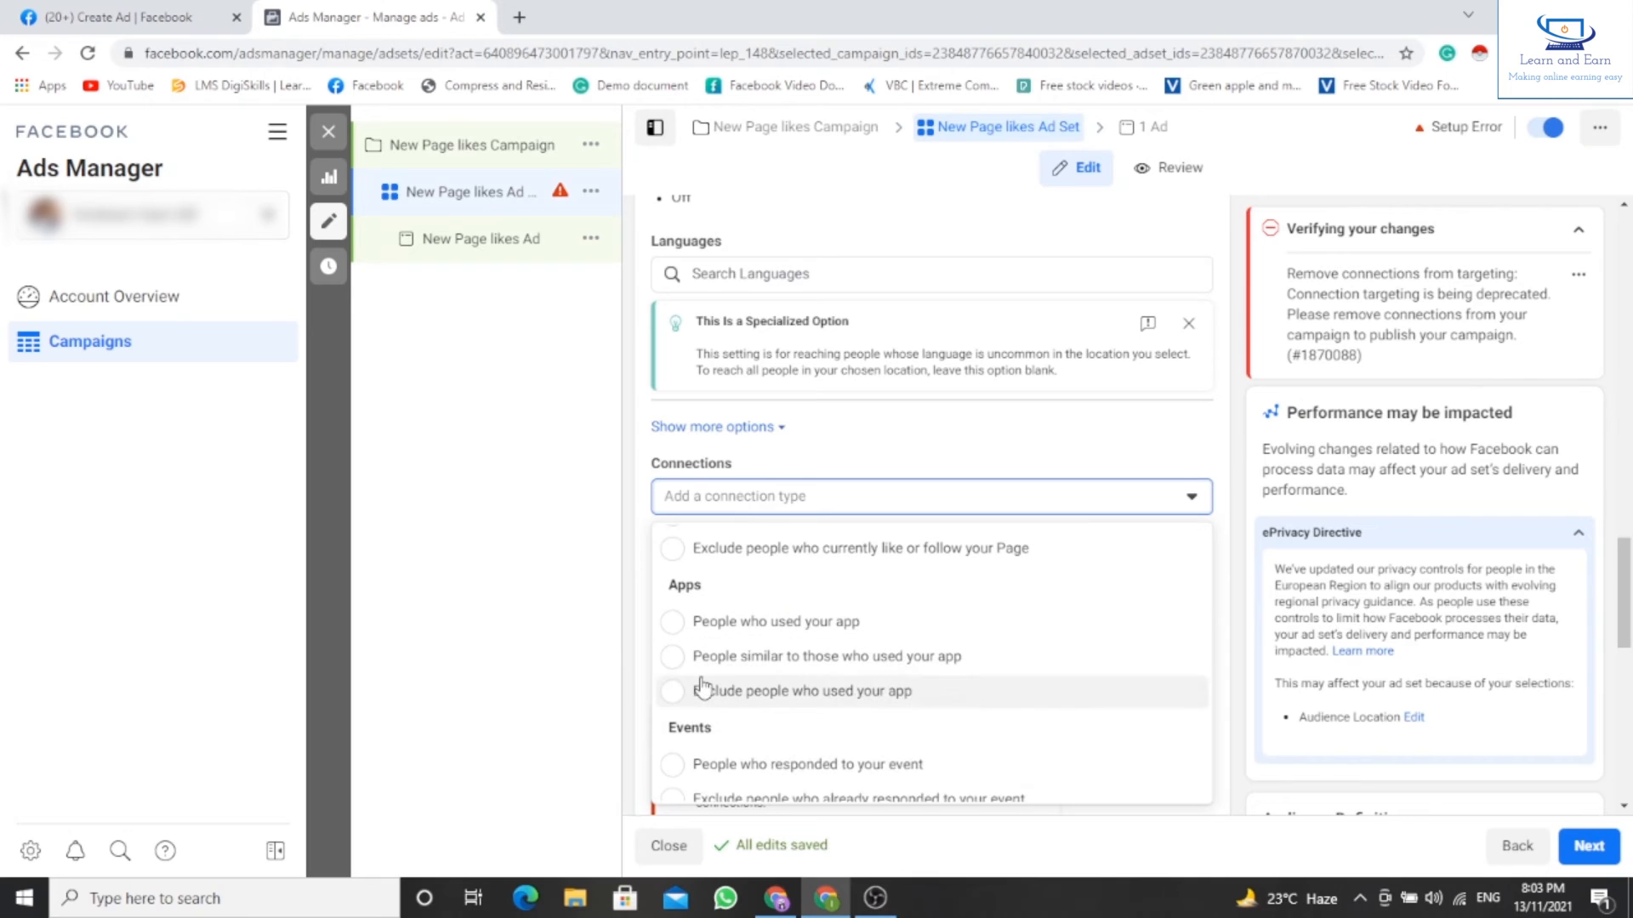
scroll(702, 687, down, 1)
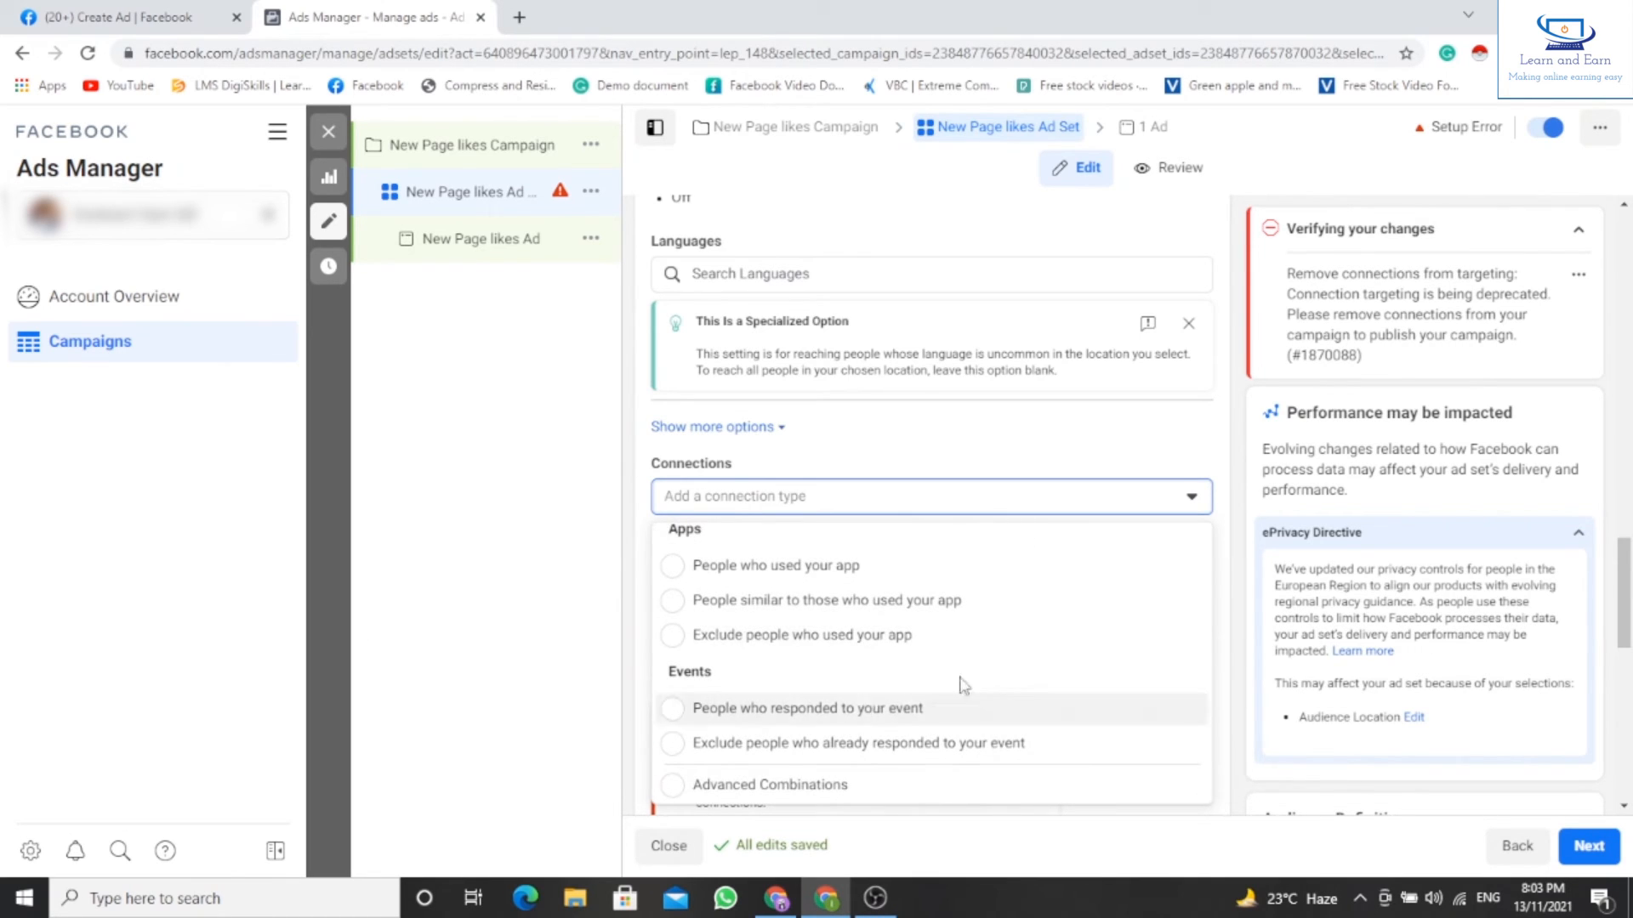
click(1199, 467)
Convert the existing Beautiful Pakistan connection, which excludes people who like the Page, into a Facebook Page custom audience.
scroll(966, 503, down, 2)
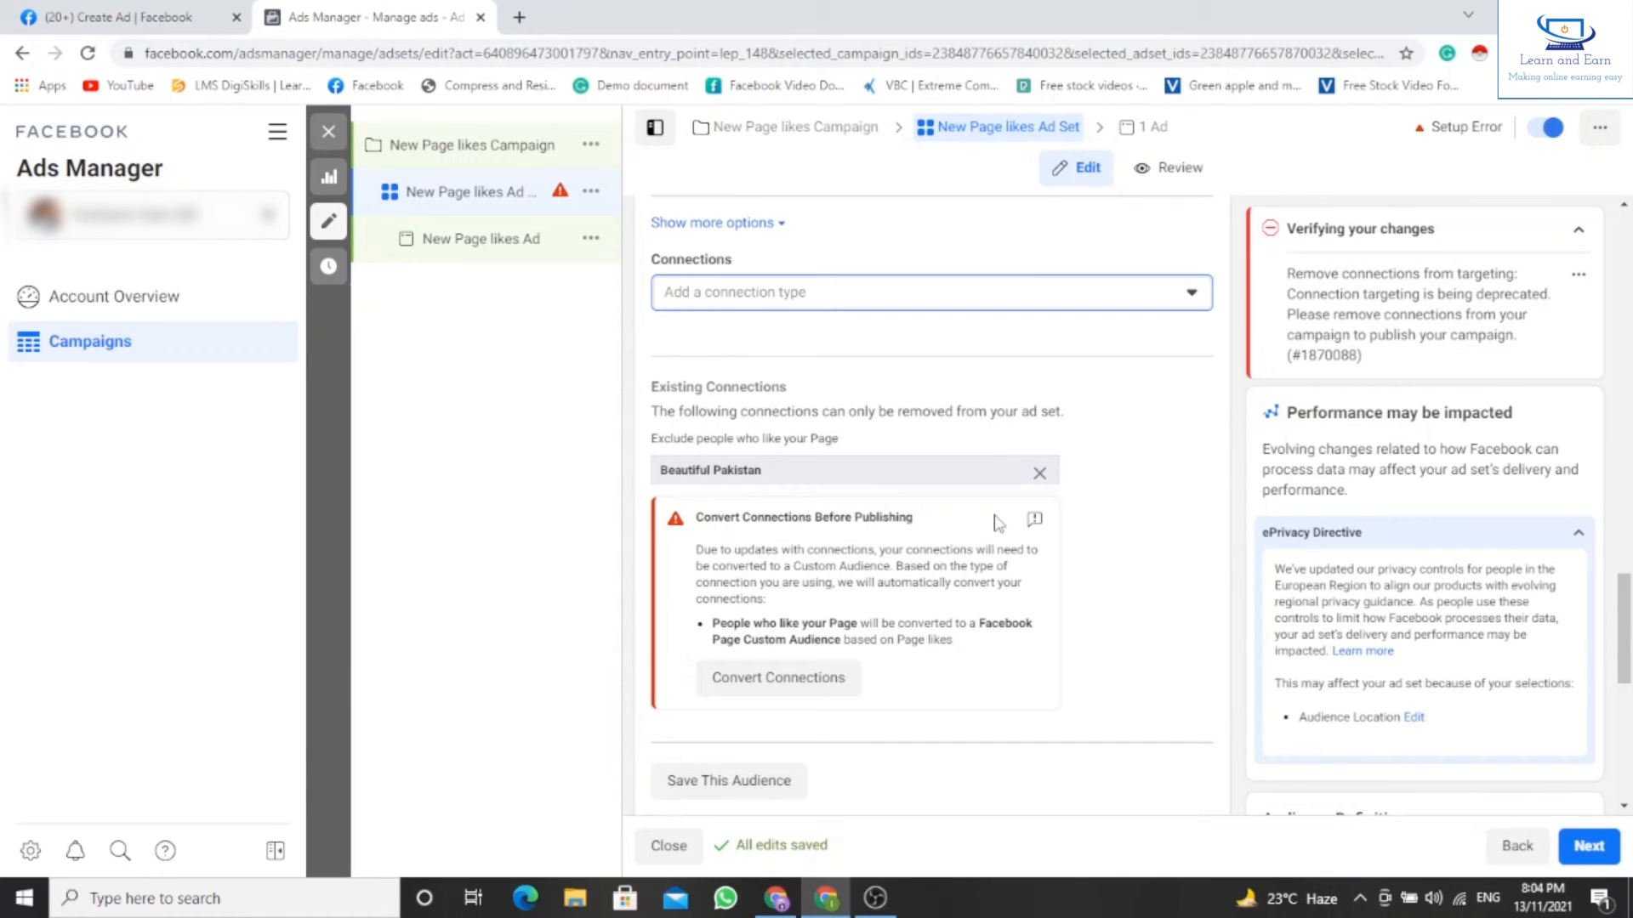
click(781, 679)
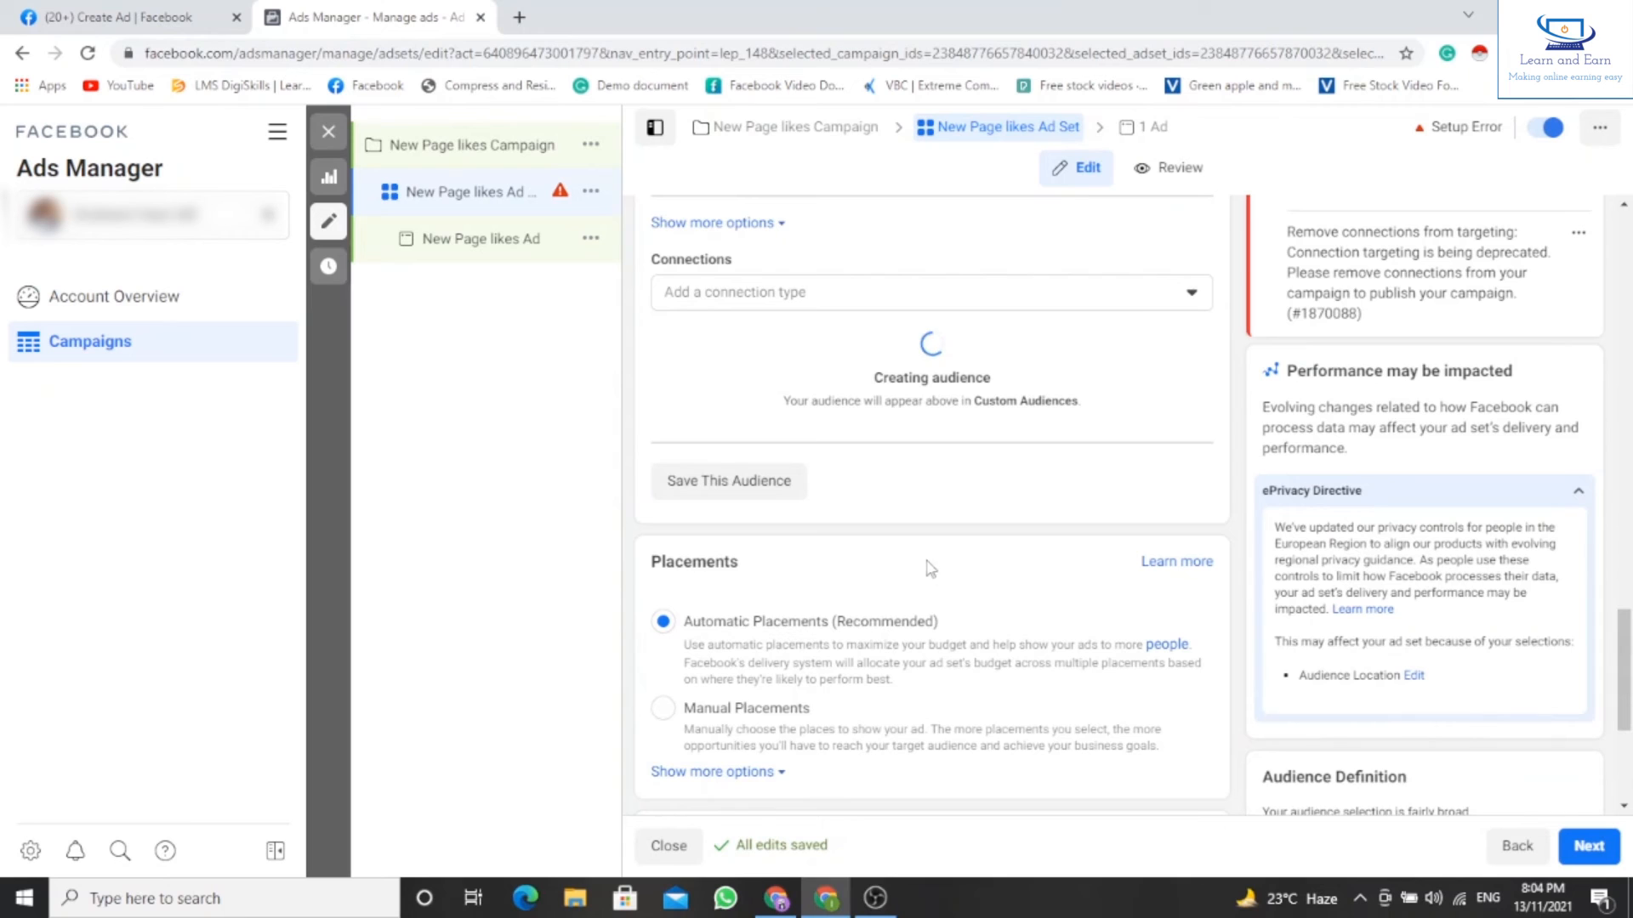
scroll(881, 489, down, 4)
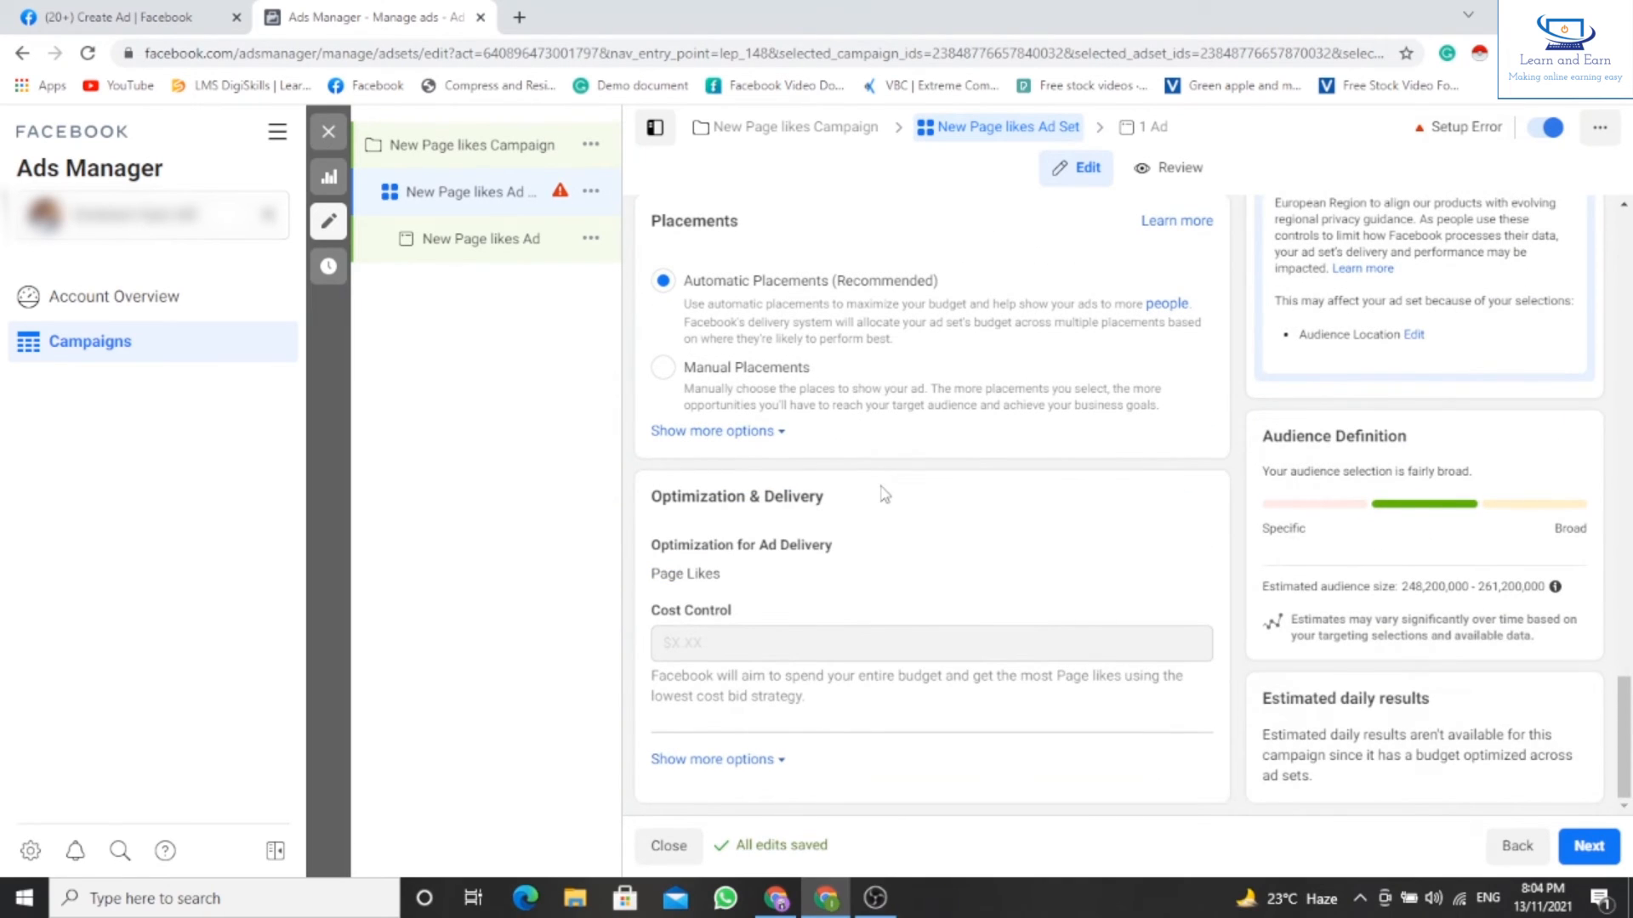
Set the audience's age range to a minimum of 20 and a maximum of 45.
scroll(912, 508, up, 5)
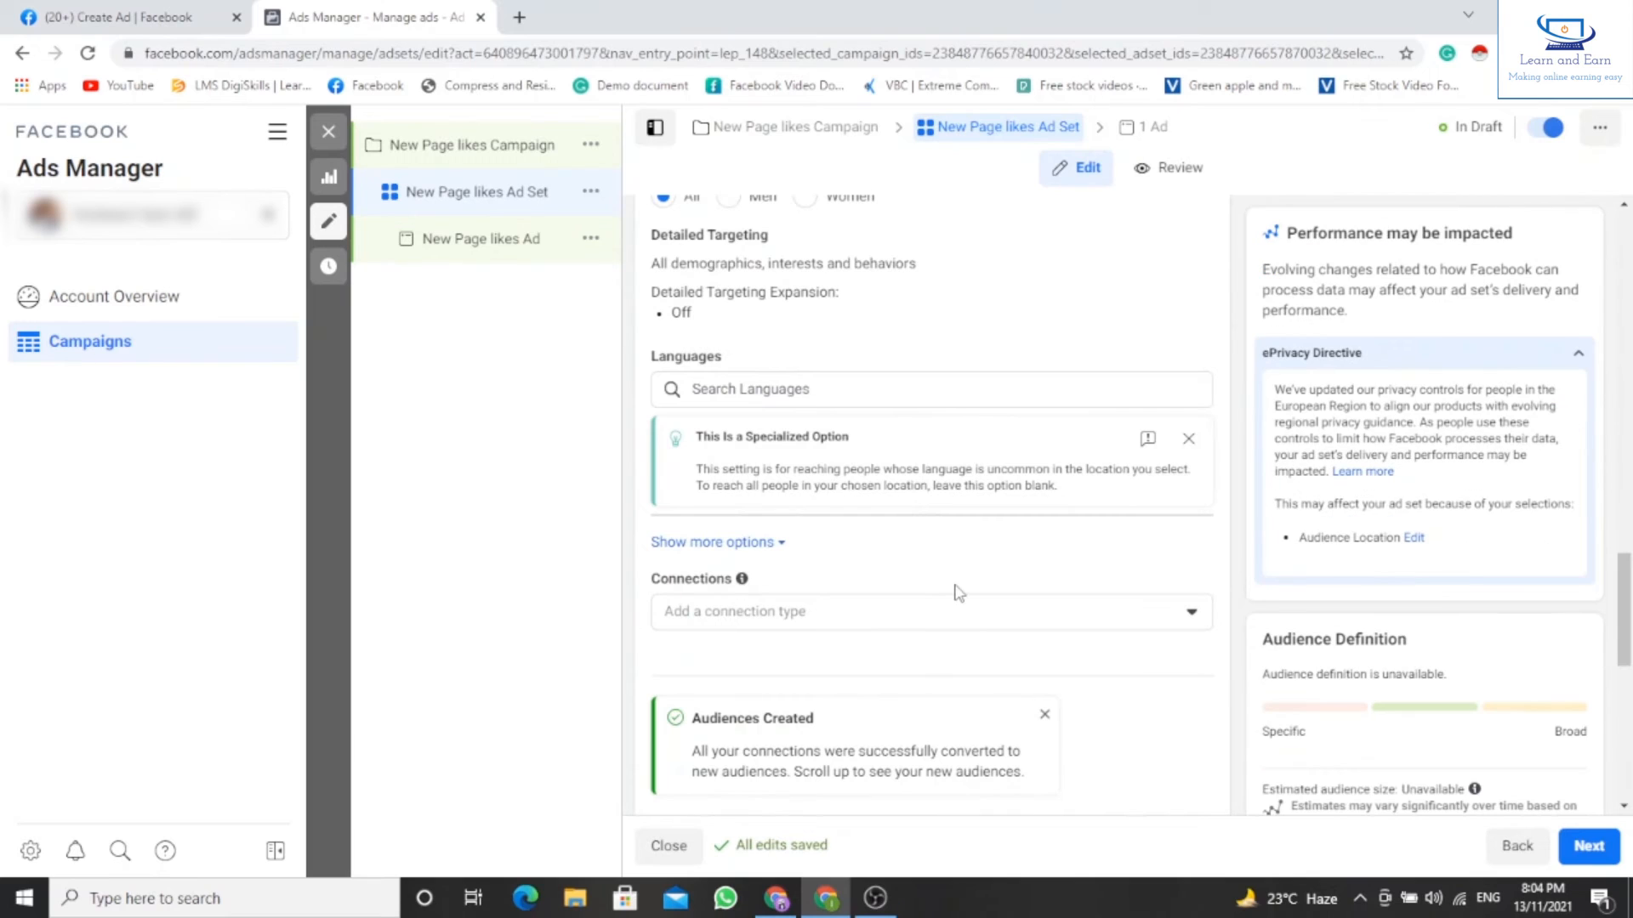
scroll(957, 589, up, 5)
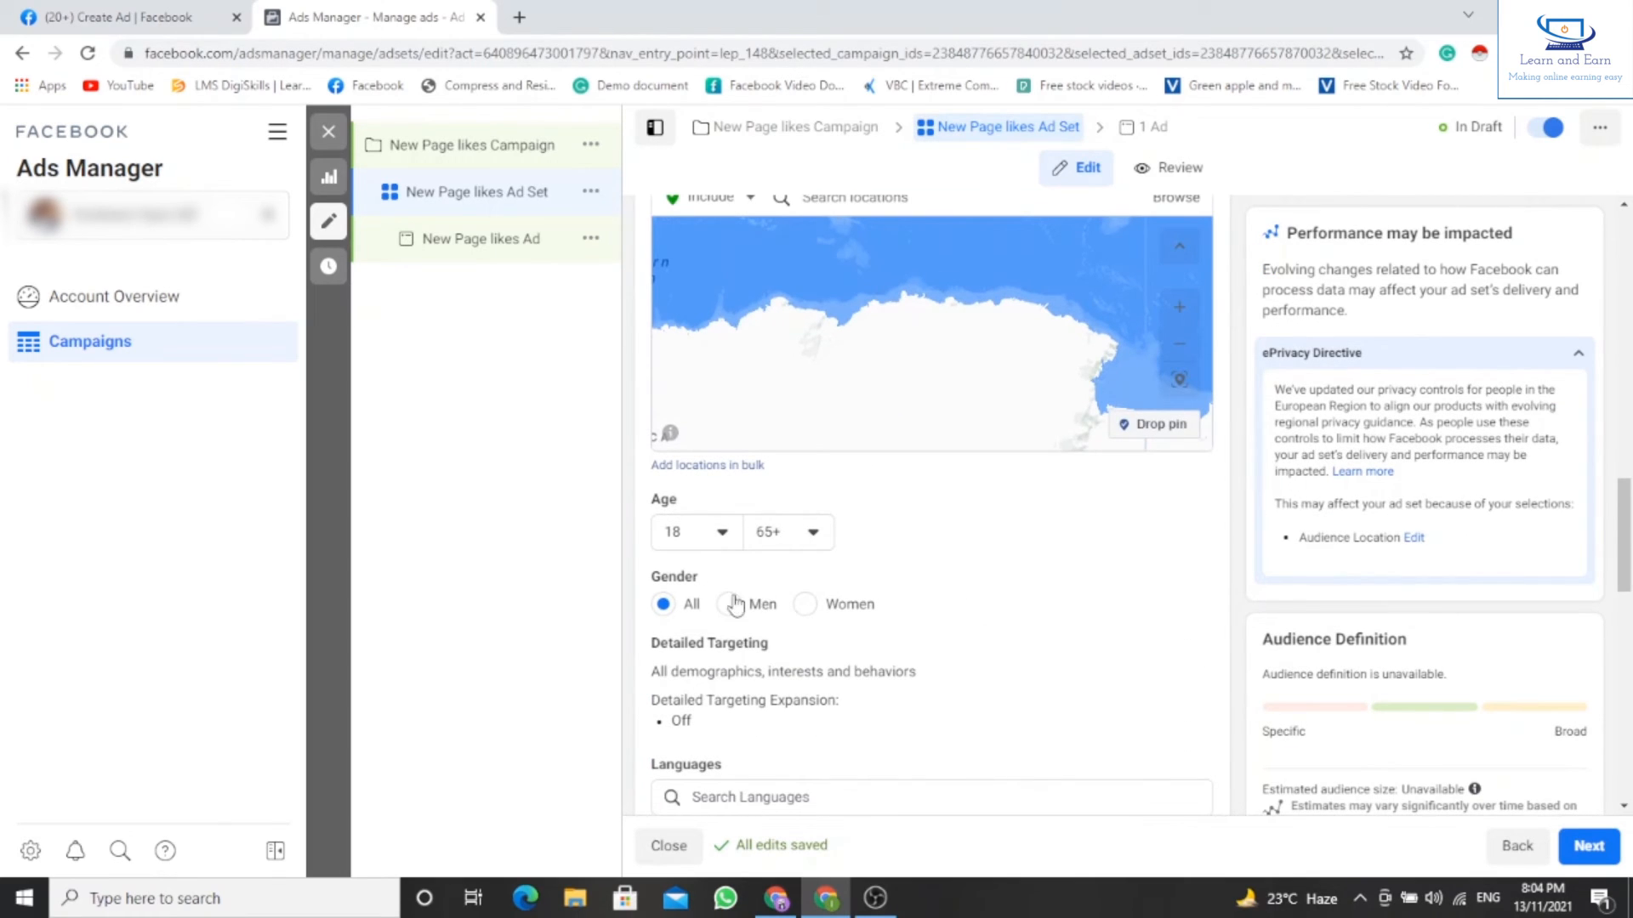
click(722, 533)
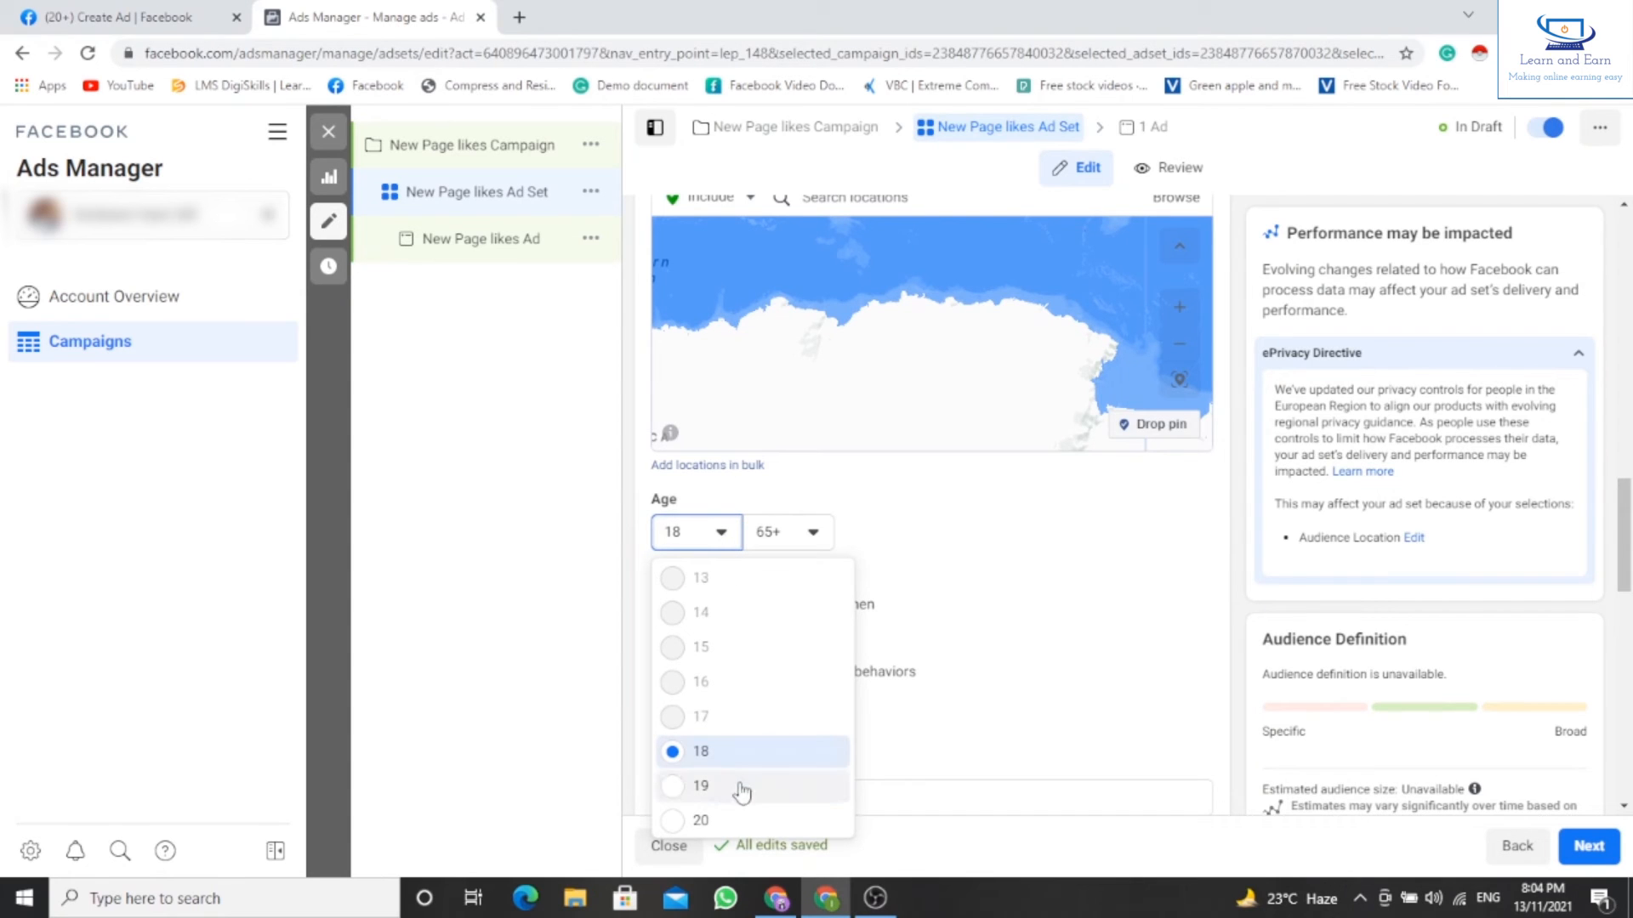
click(738, 822)
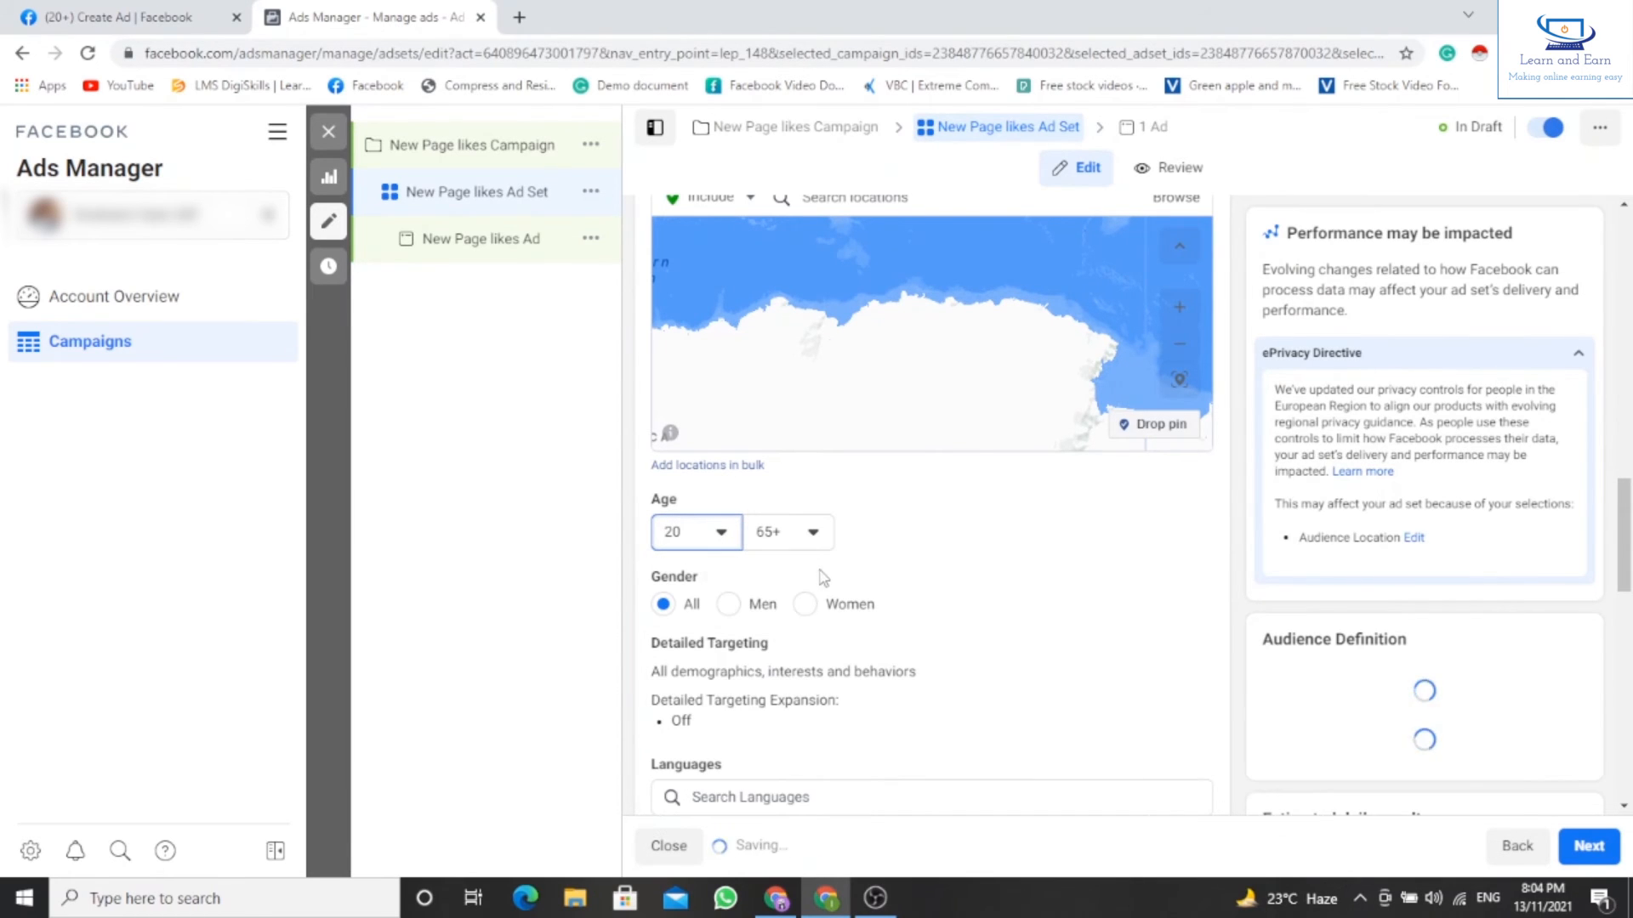
click(806, 534)
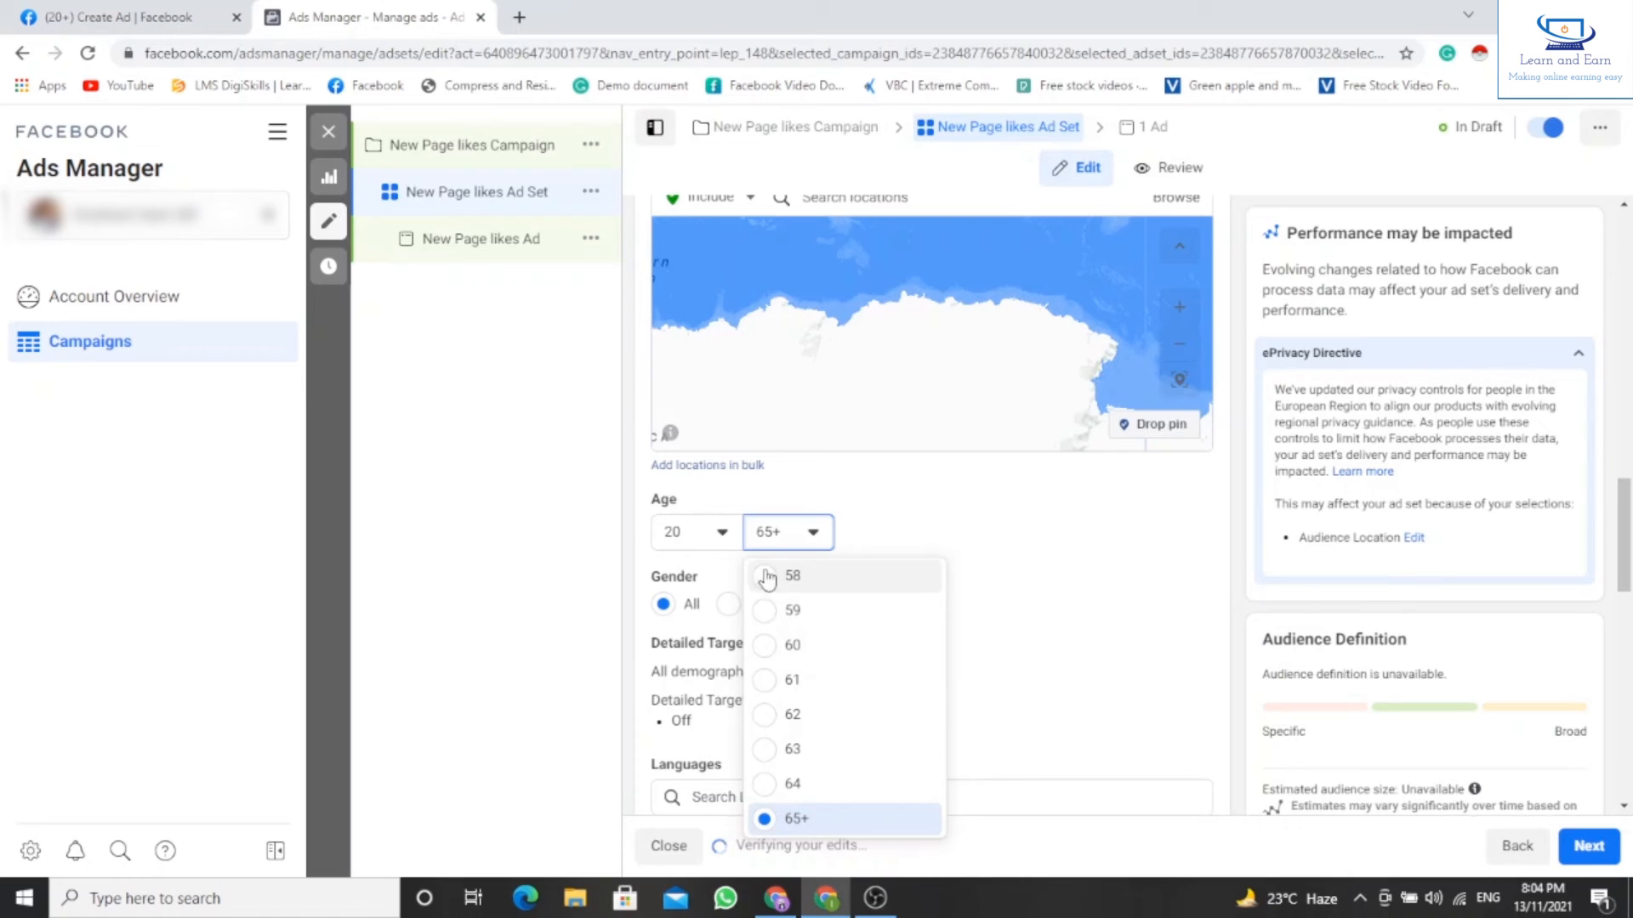
scroll(789, 596, up, 3)
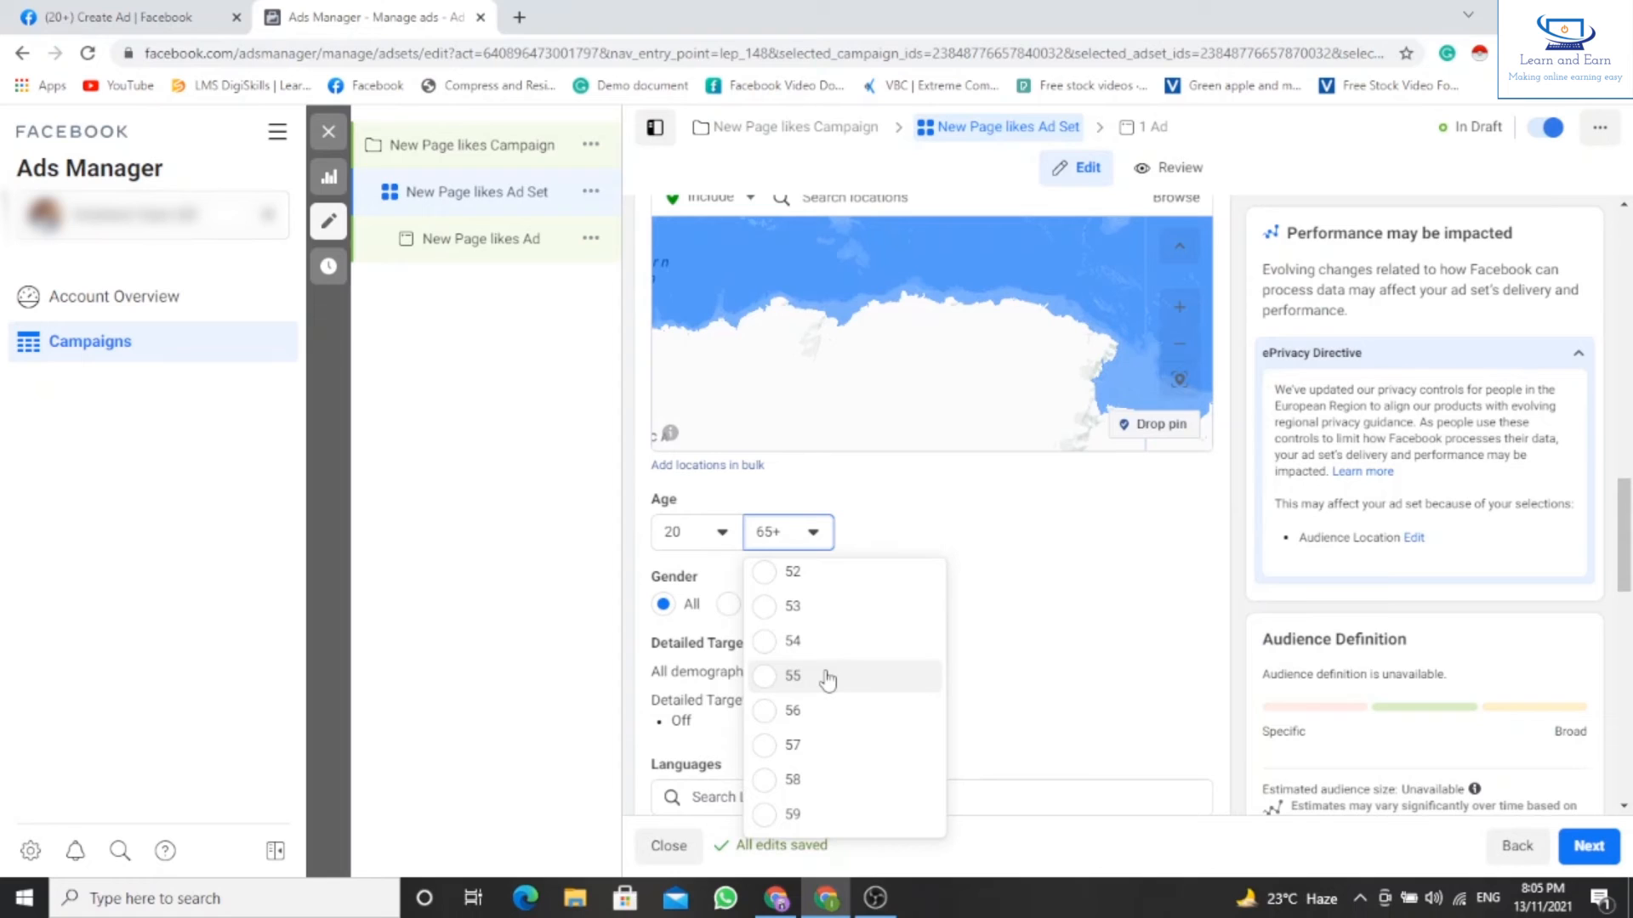
scroll(820, 680, up, 3)
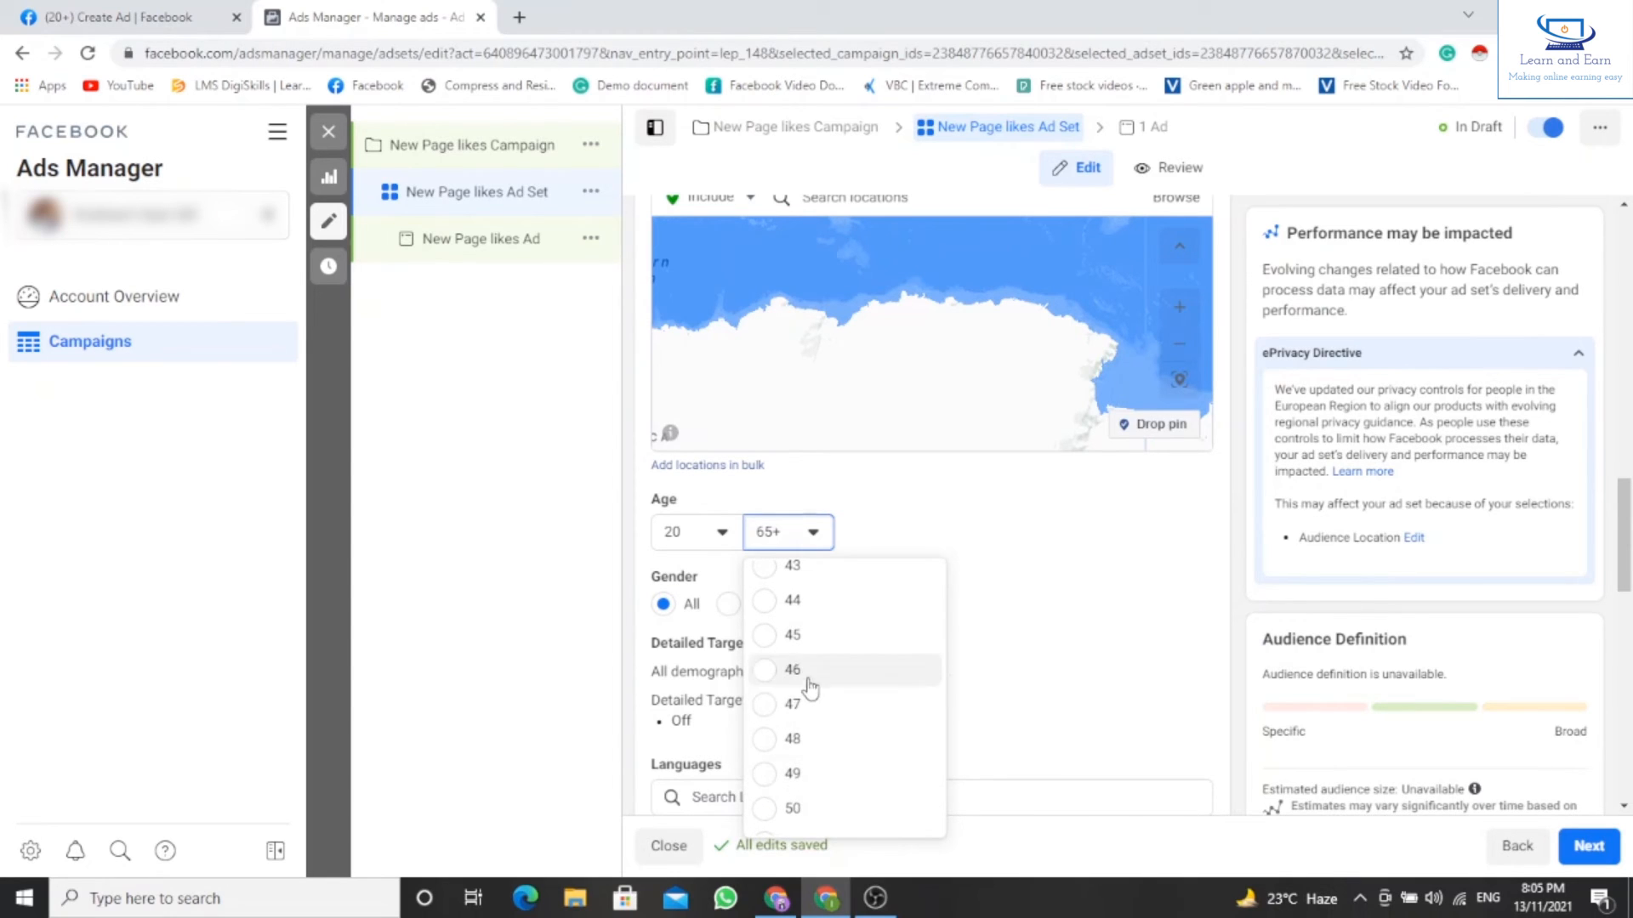
click(775, 640)
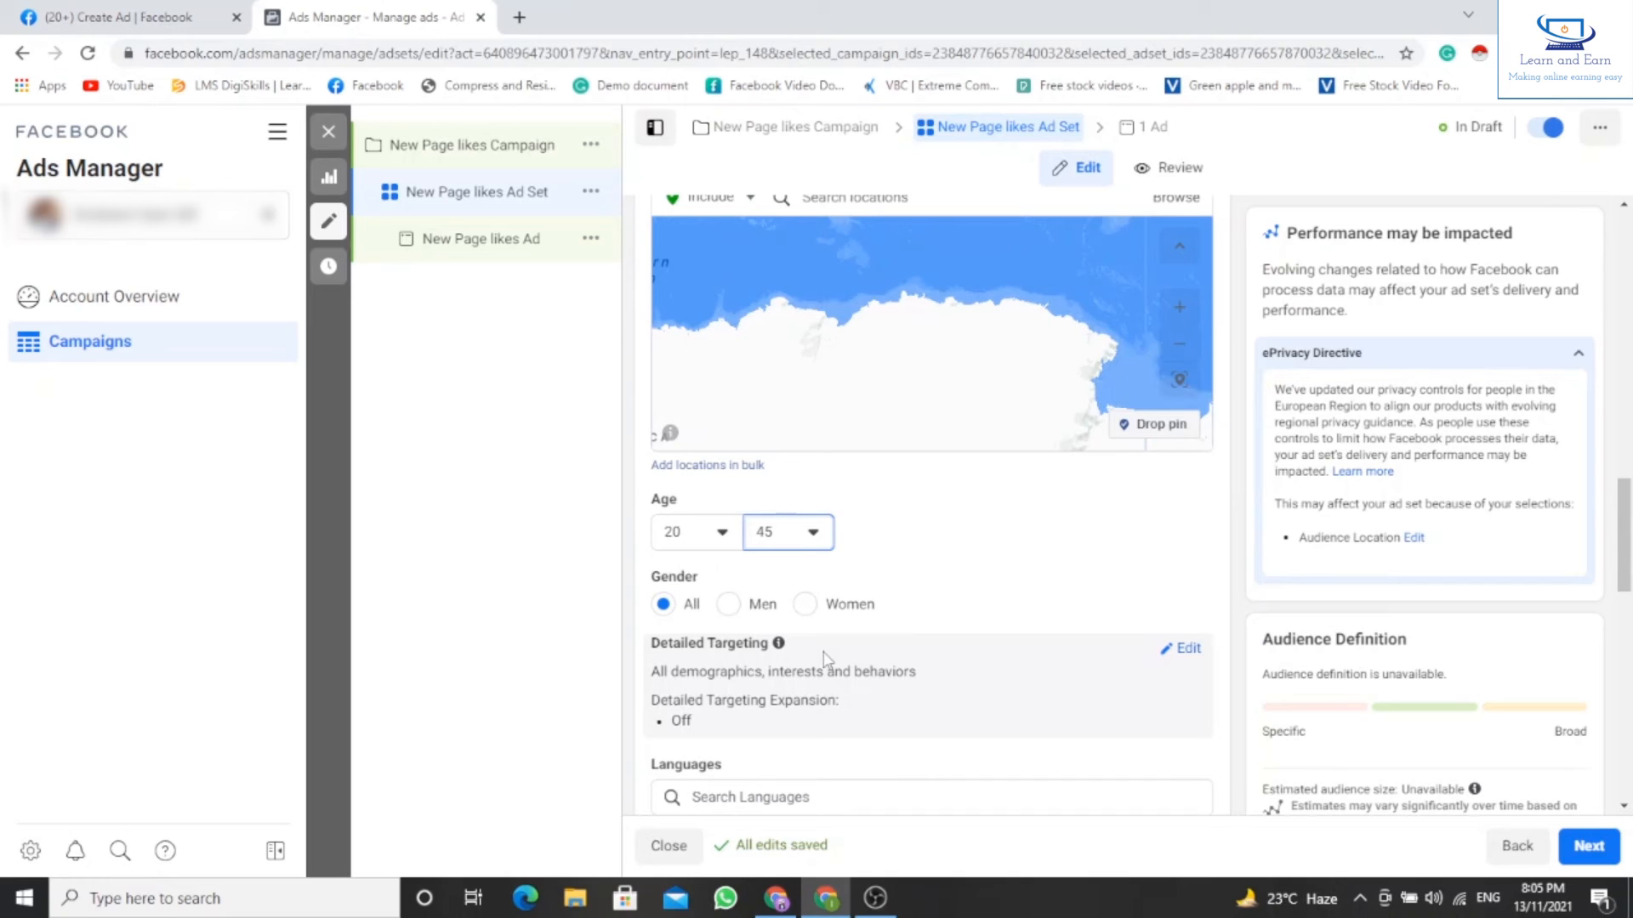
scroll(774, 646, down, 1)
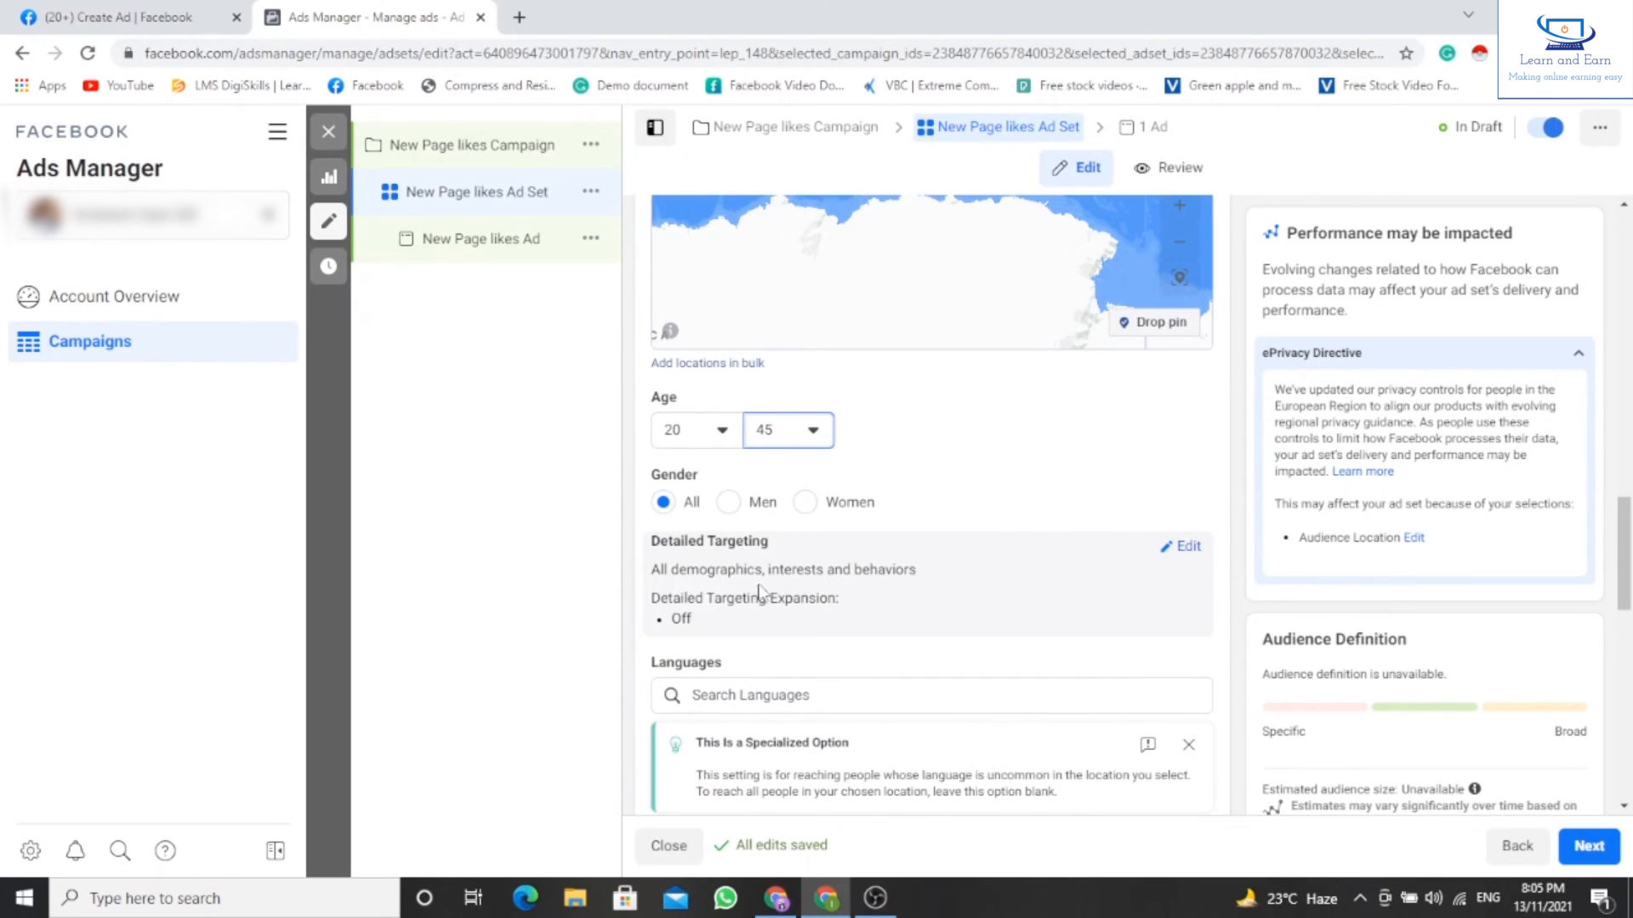
Review the ad set's placements and expand the Optimization & Delivery options to examine when you get charged.
scroll(882, 602, down, 2)
scroll(853, 620, down, 2)
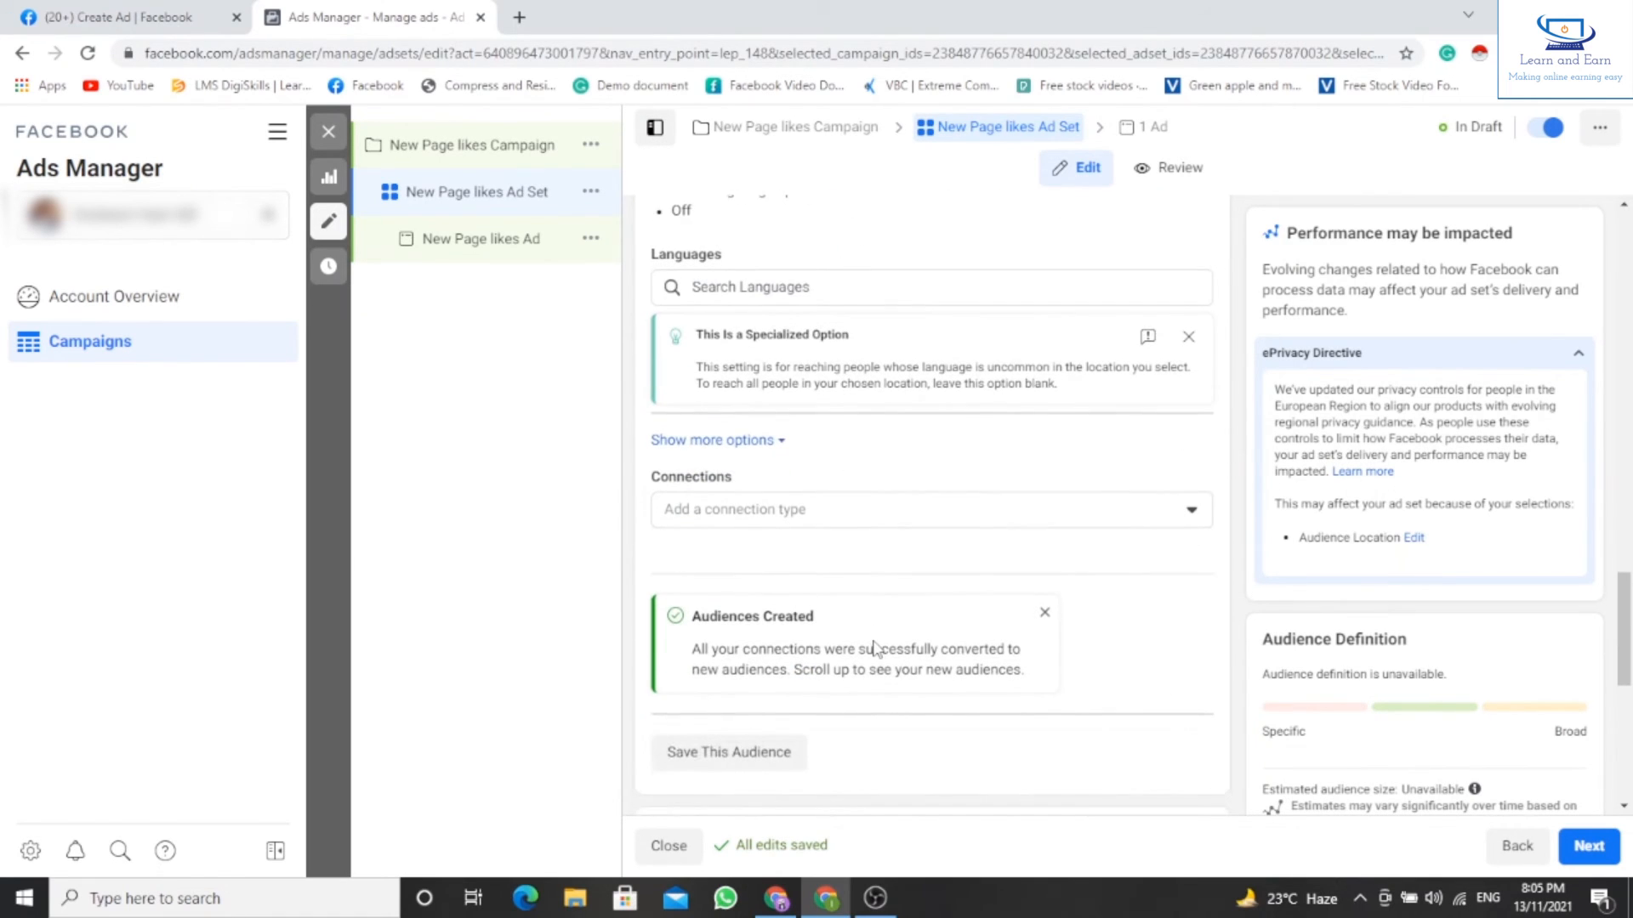
scroll(876, 651, down, 6)
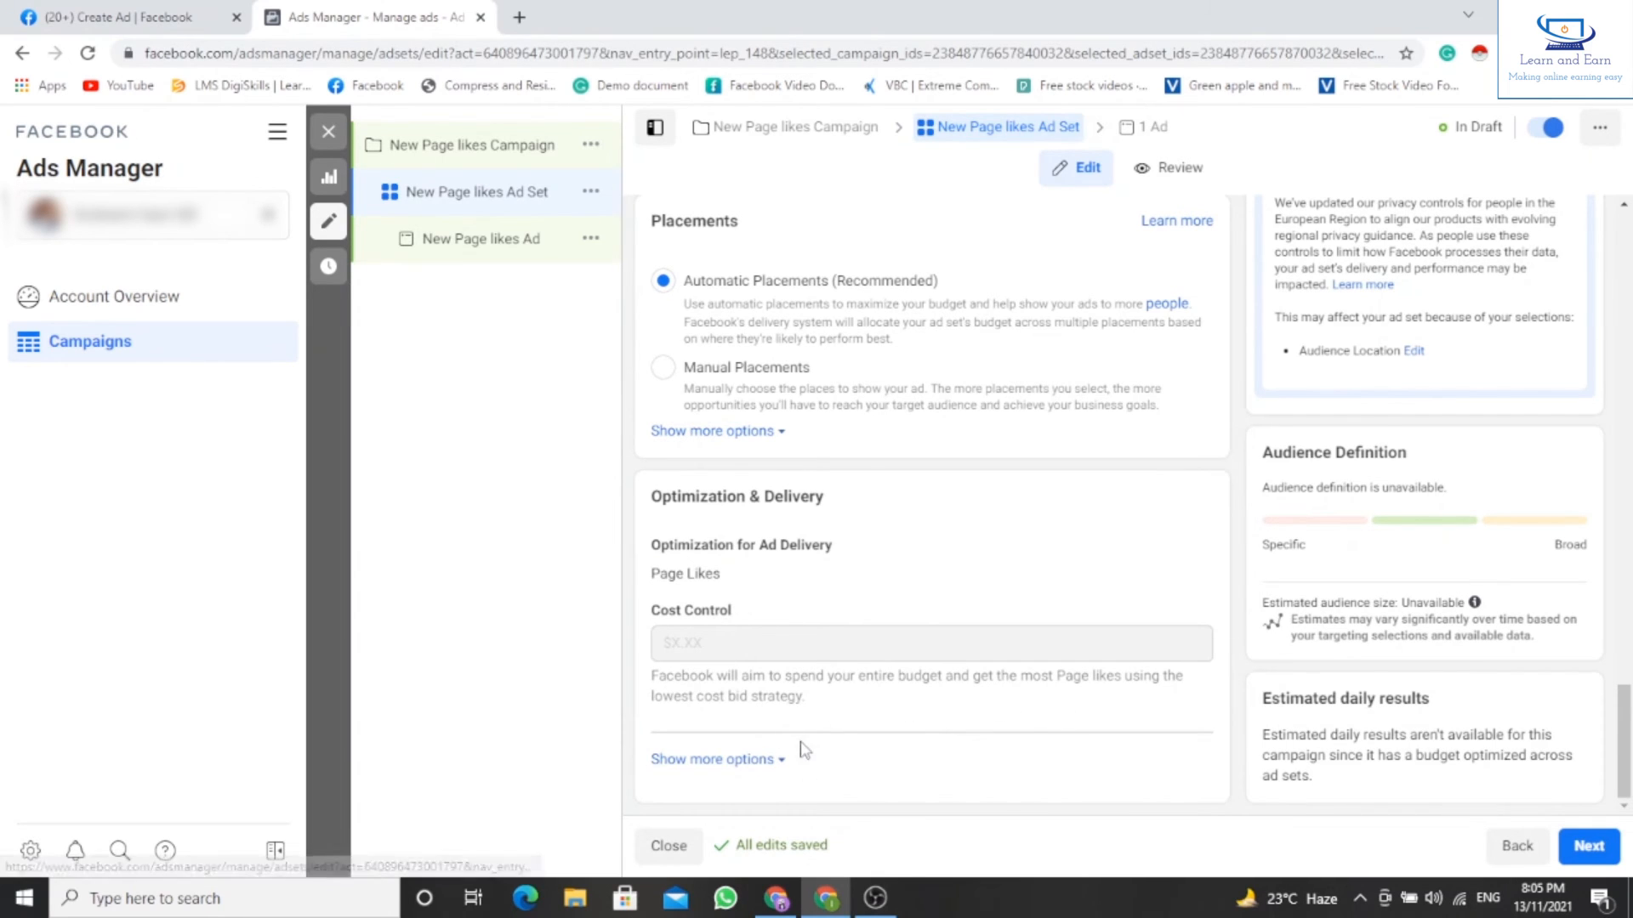
click(770, 763)
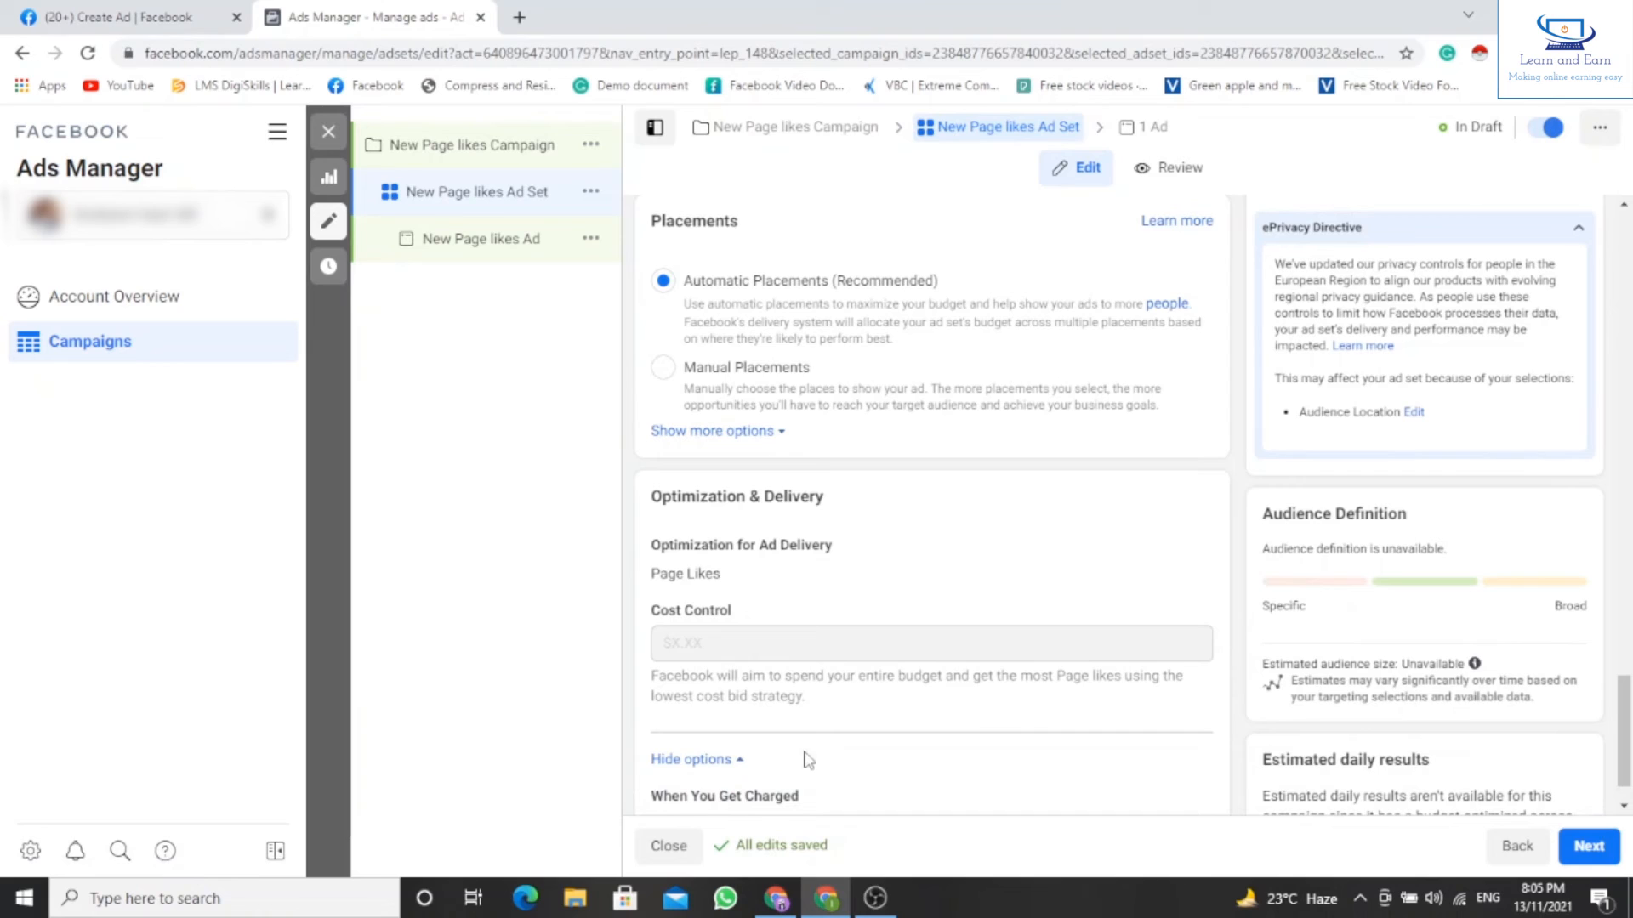
scroll(814, 765, down, 1)
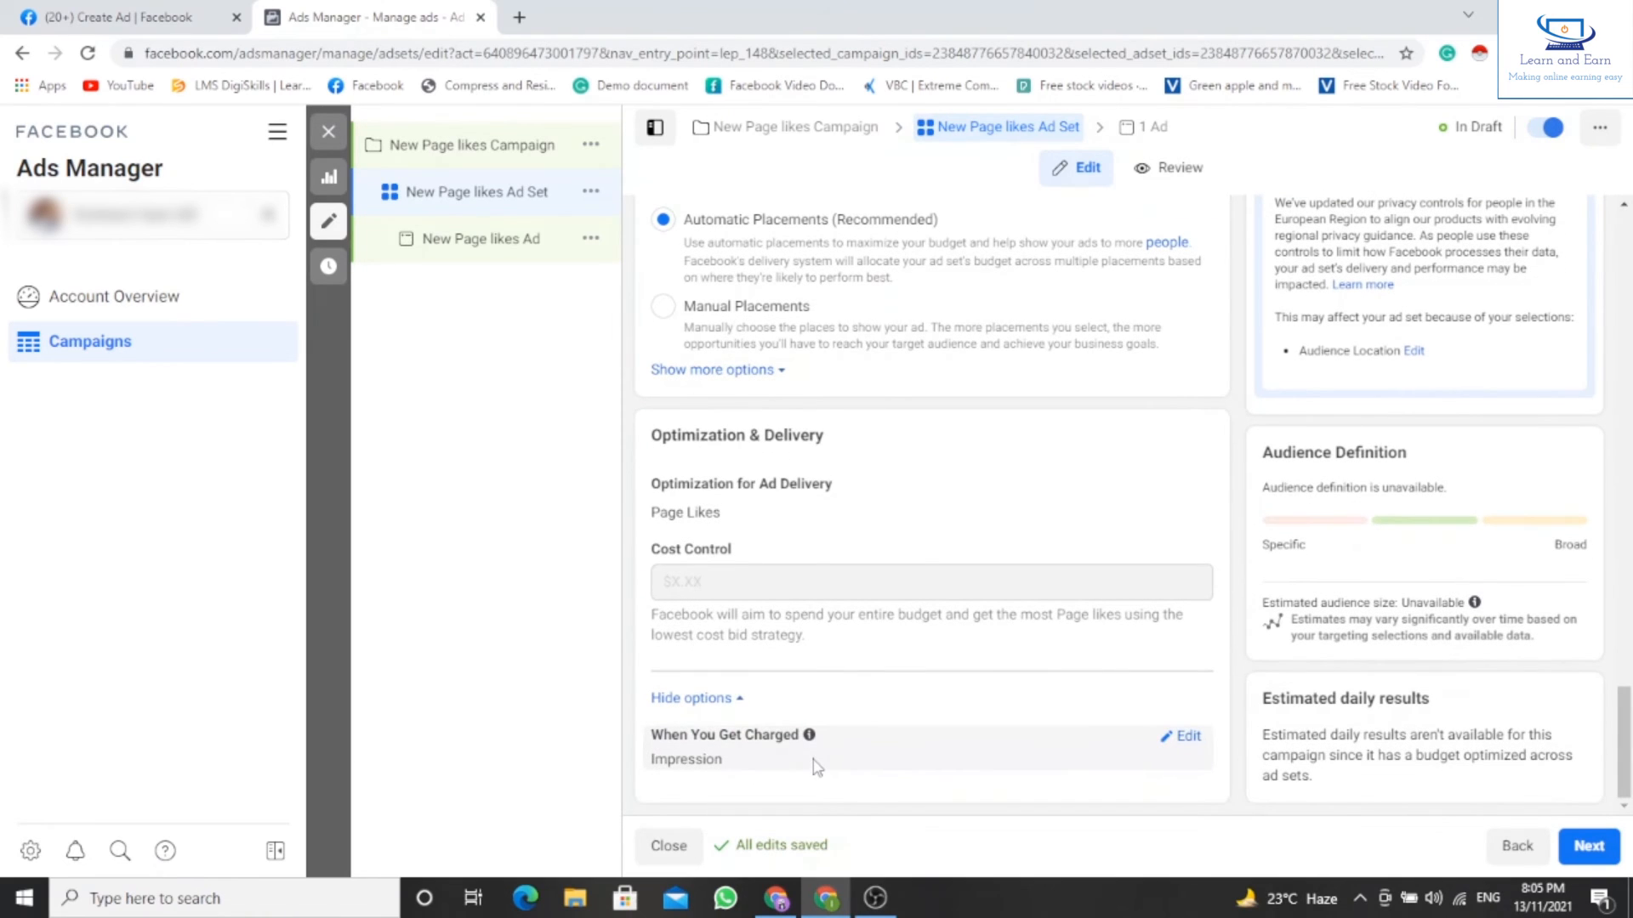
Open the audience's Detailed Targeting for editing and browse its demographics, interests and behaviors categories.
scroll(880, 743, up, 4)
scroll(884, 743, up, 10)
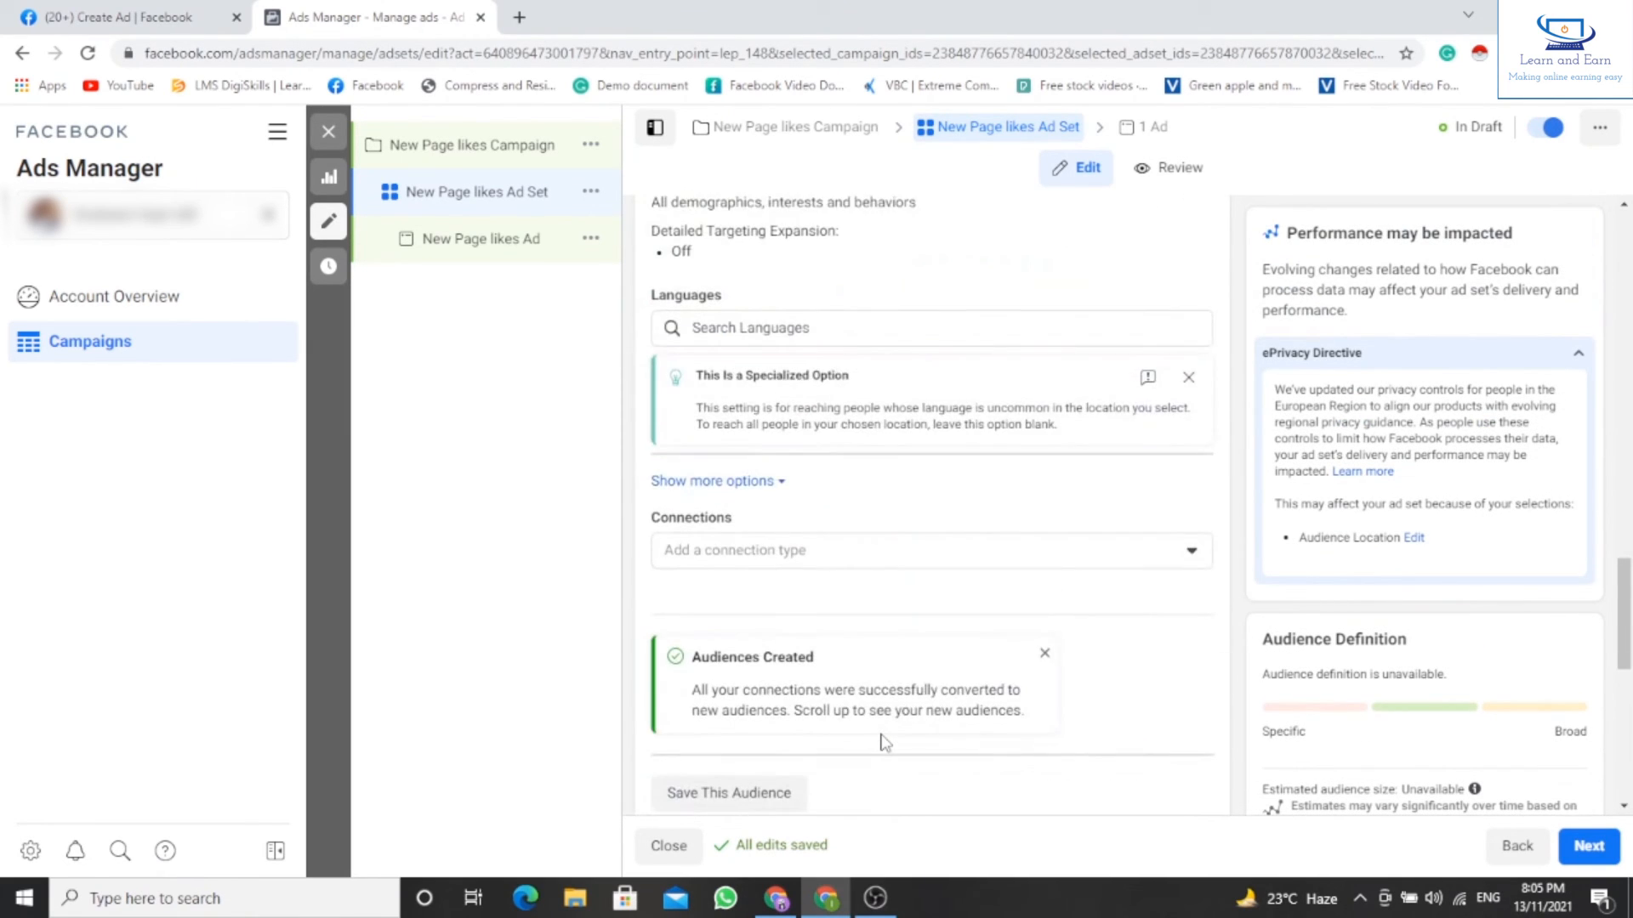
scroll(885, 742, up, 1)
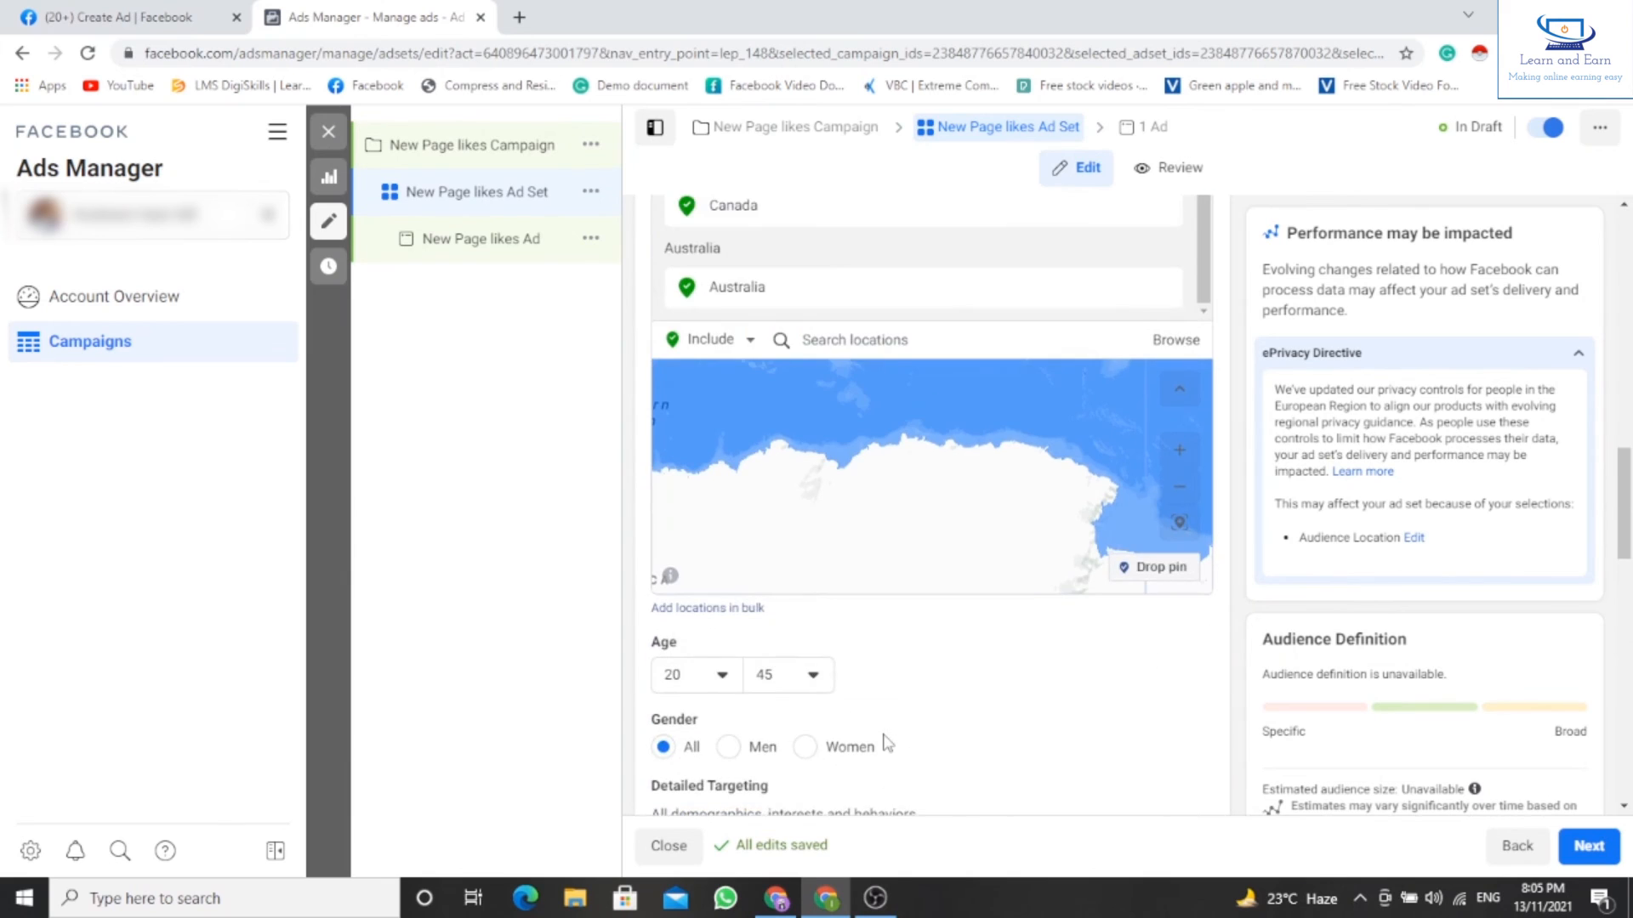
scroll(882, 743, down, 2)
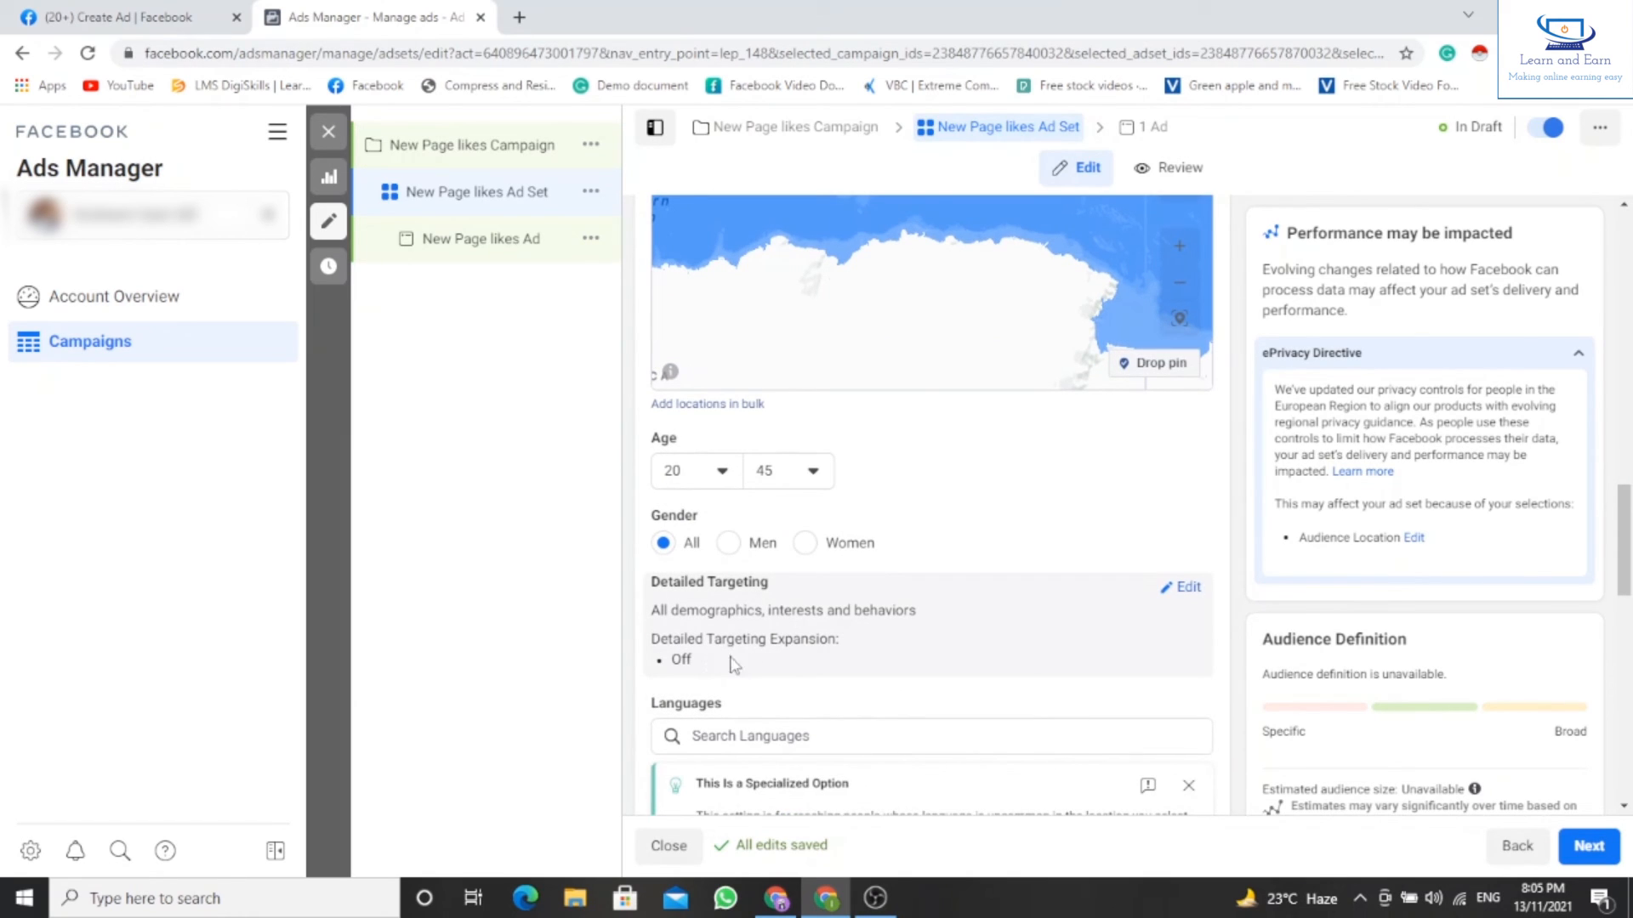
click(1179, 589)
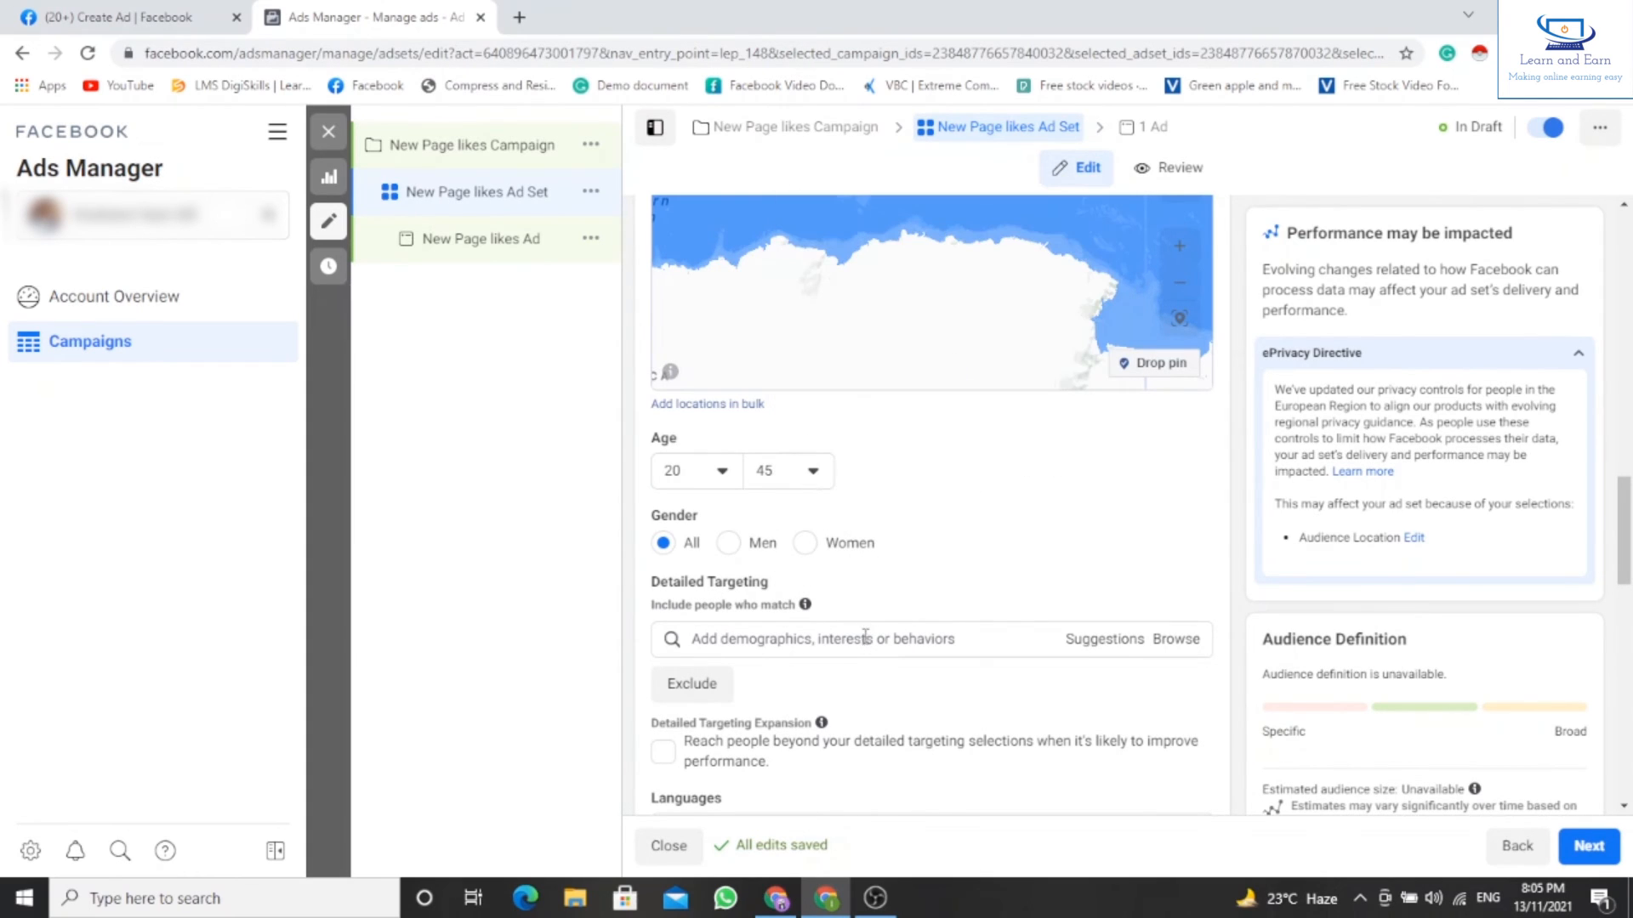
click(837, 639)
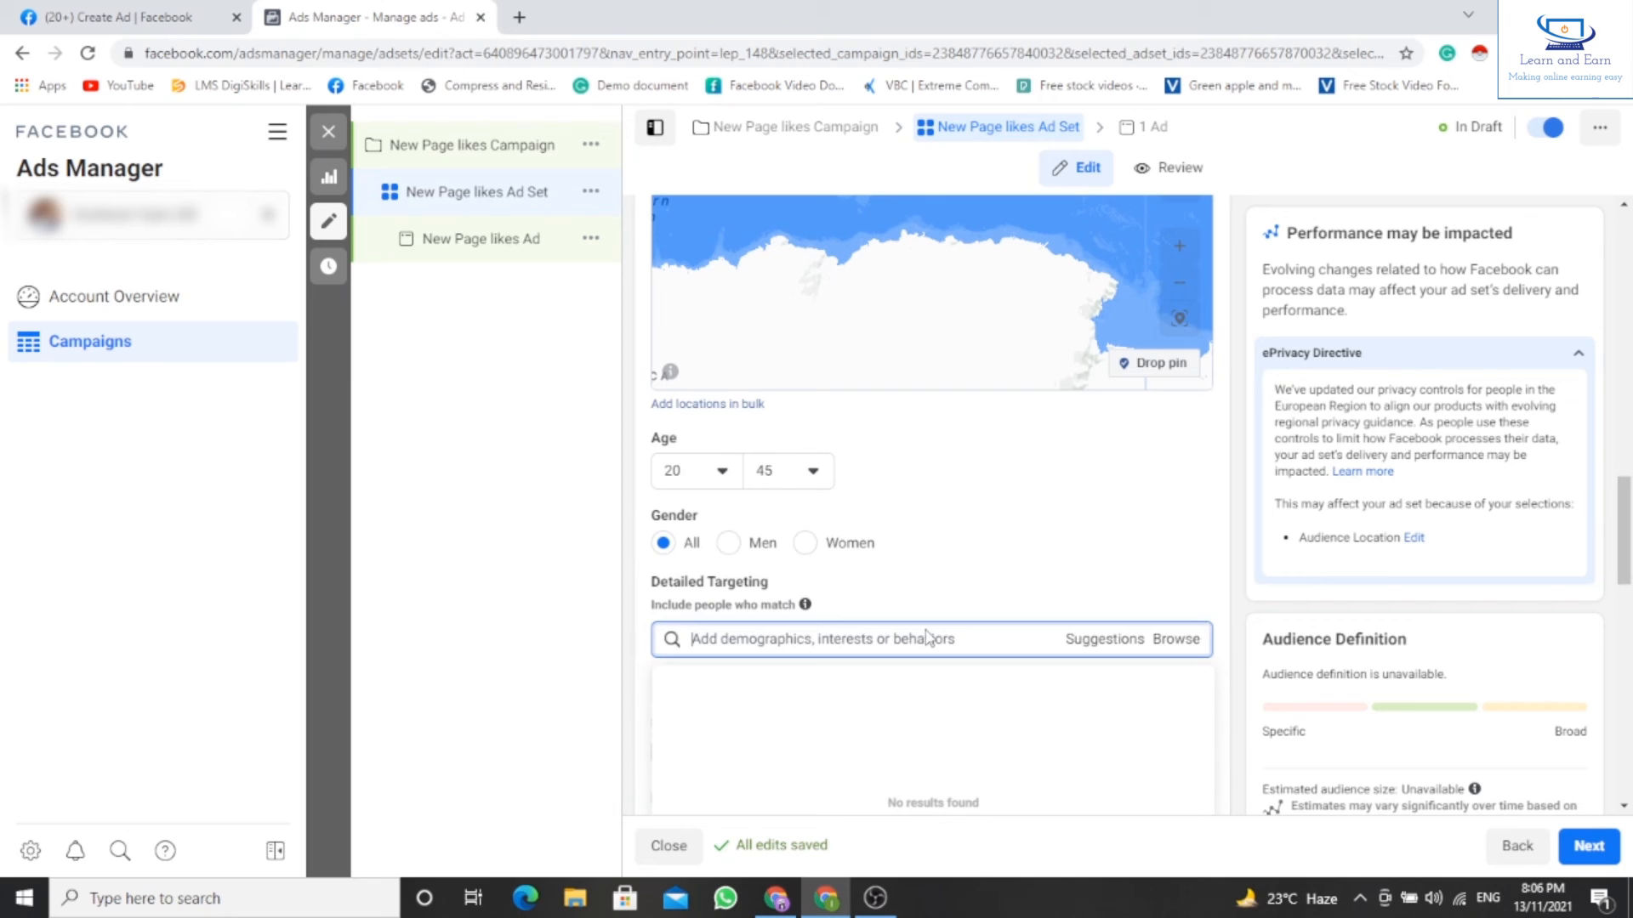
click(1170, 642)
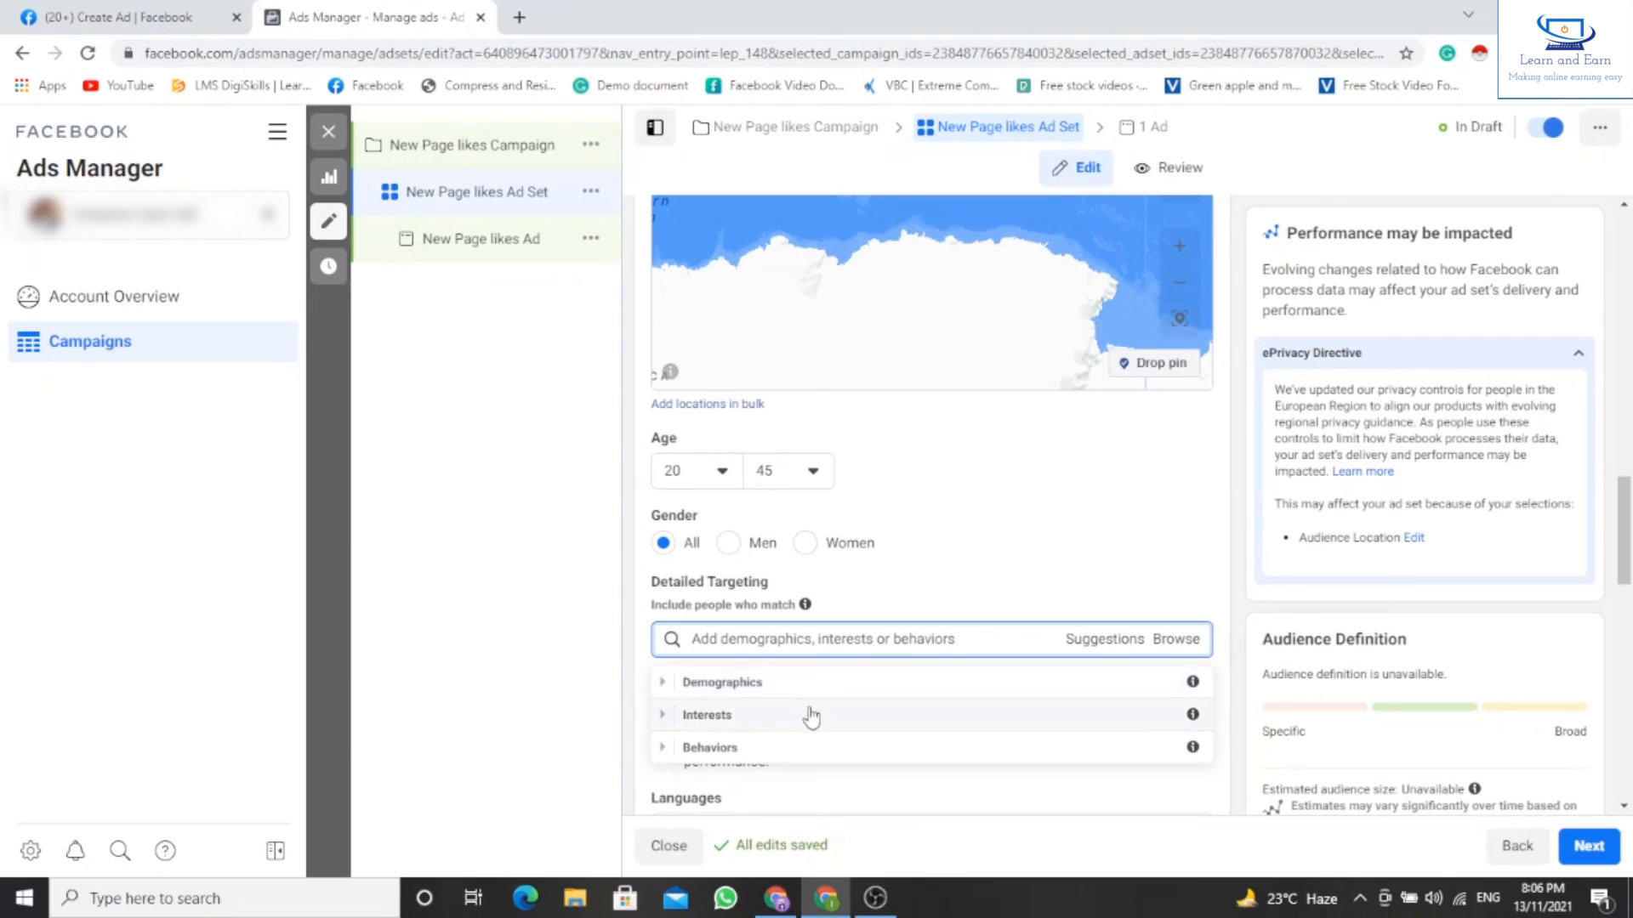
Examine the interest categories, including the Consumer electronics entries under Technology, and close the list without selecting any.
click(808, 715)
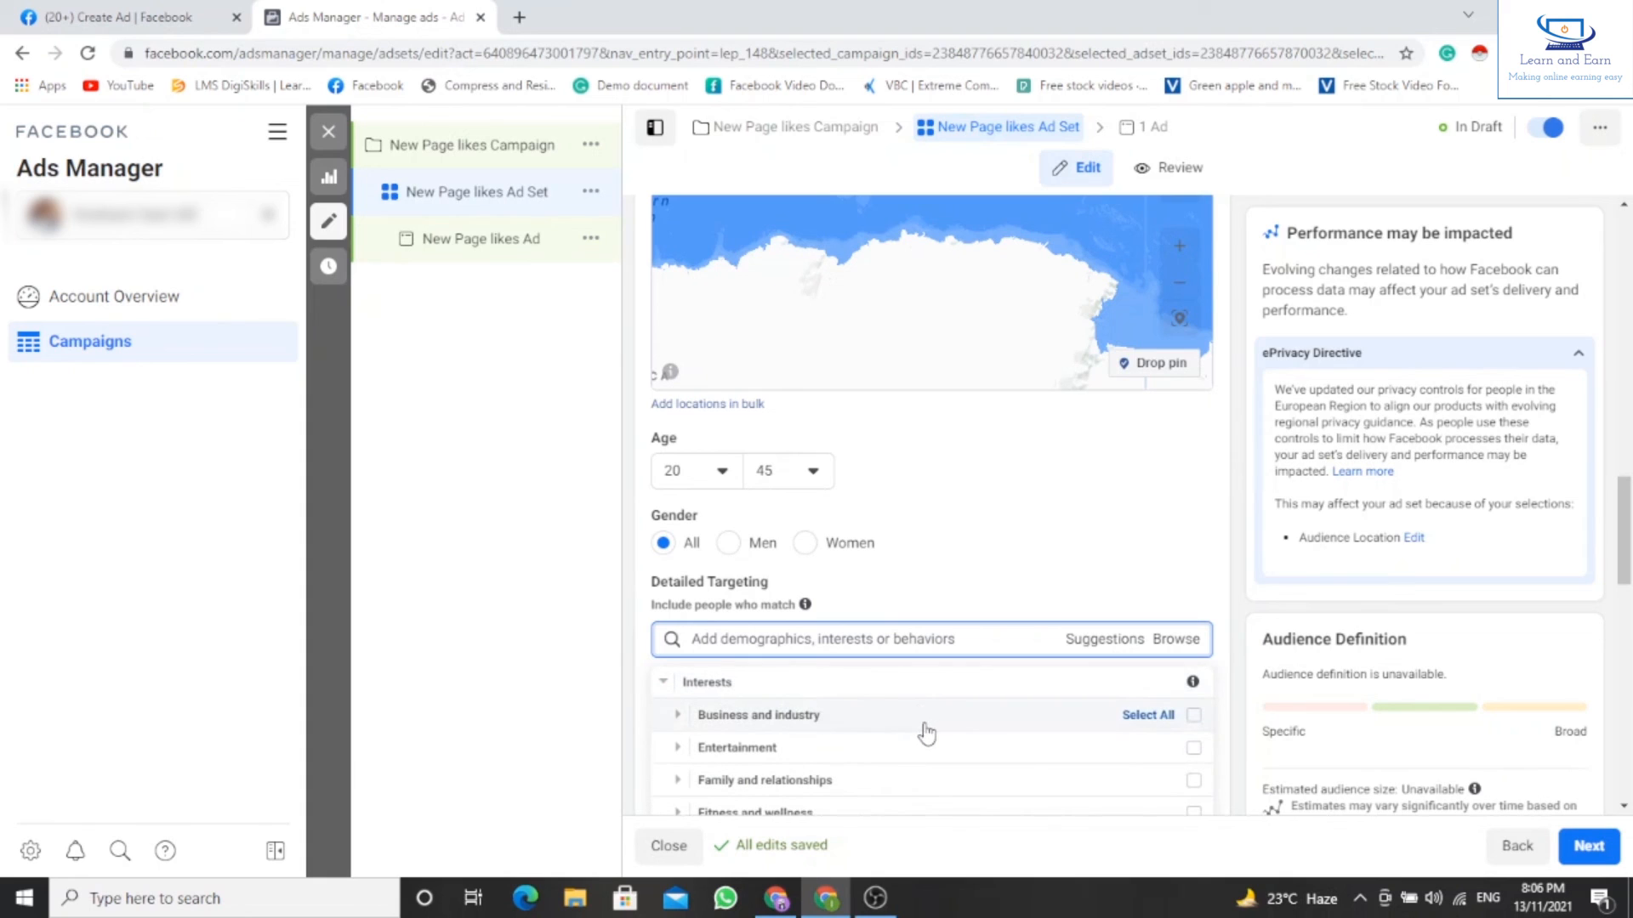
scroll(927, 728, down, 1)
scroll(919, 723, up, 1)
scroll(876, 736, up, 1)
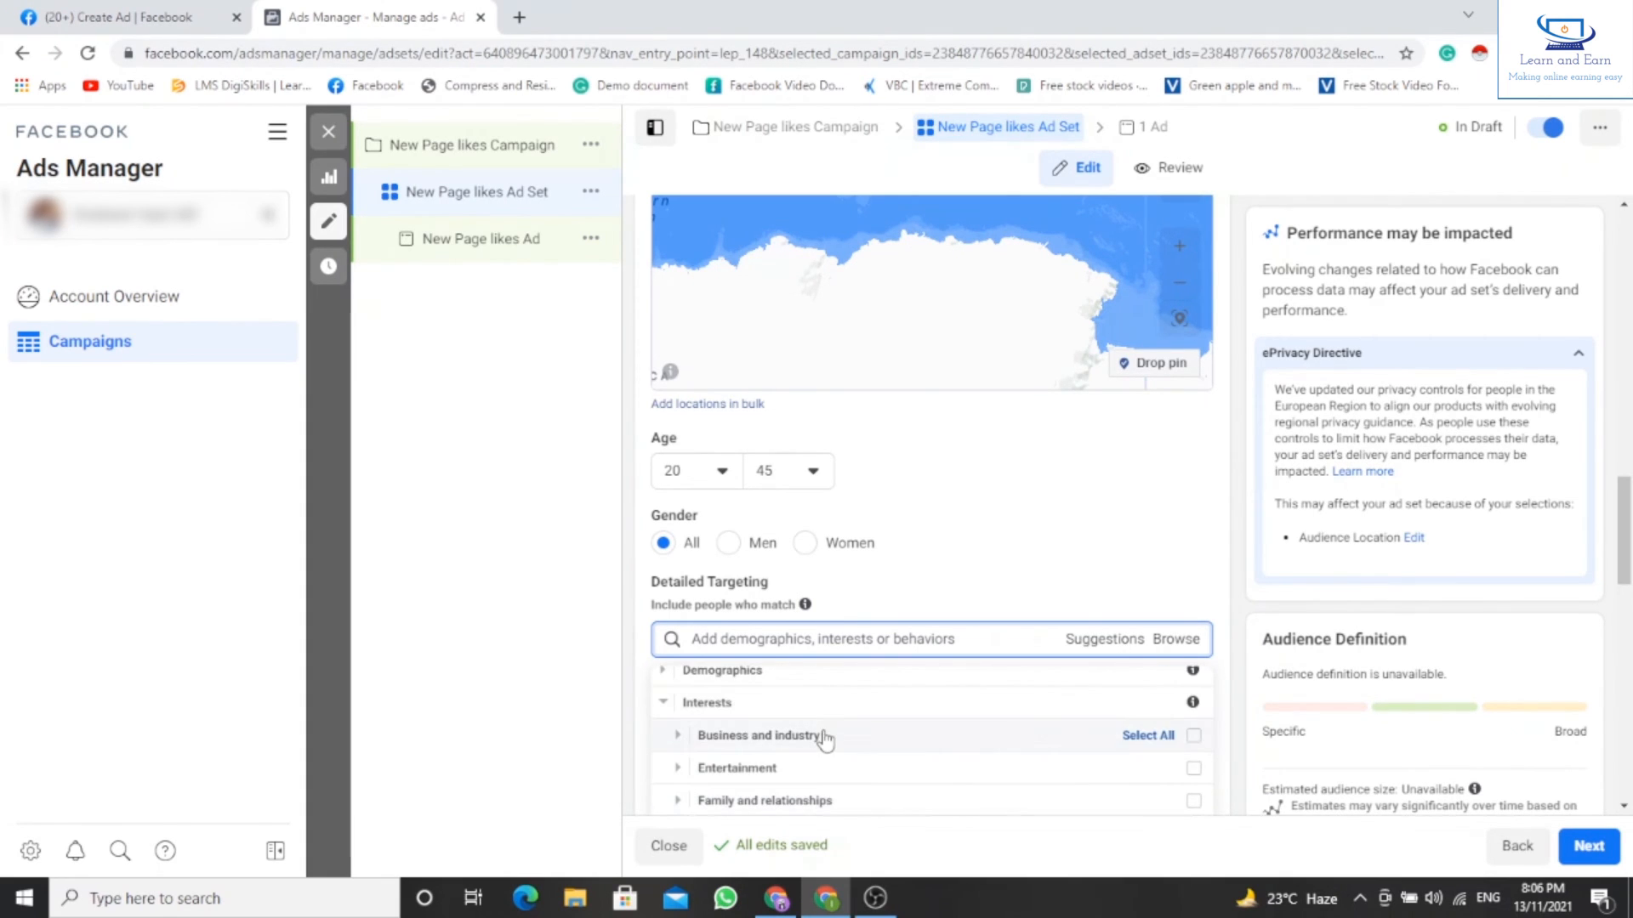
scroll(873, 763, down, 2)
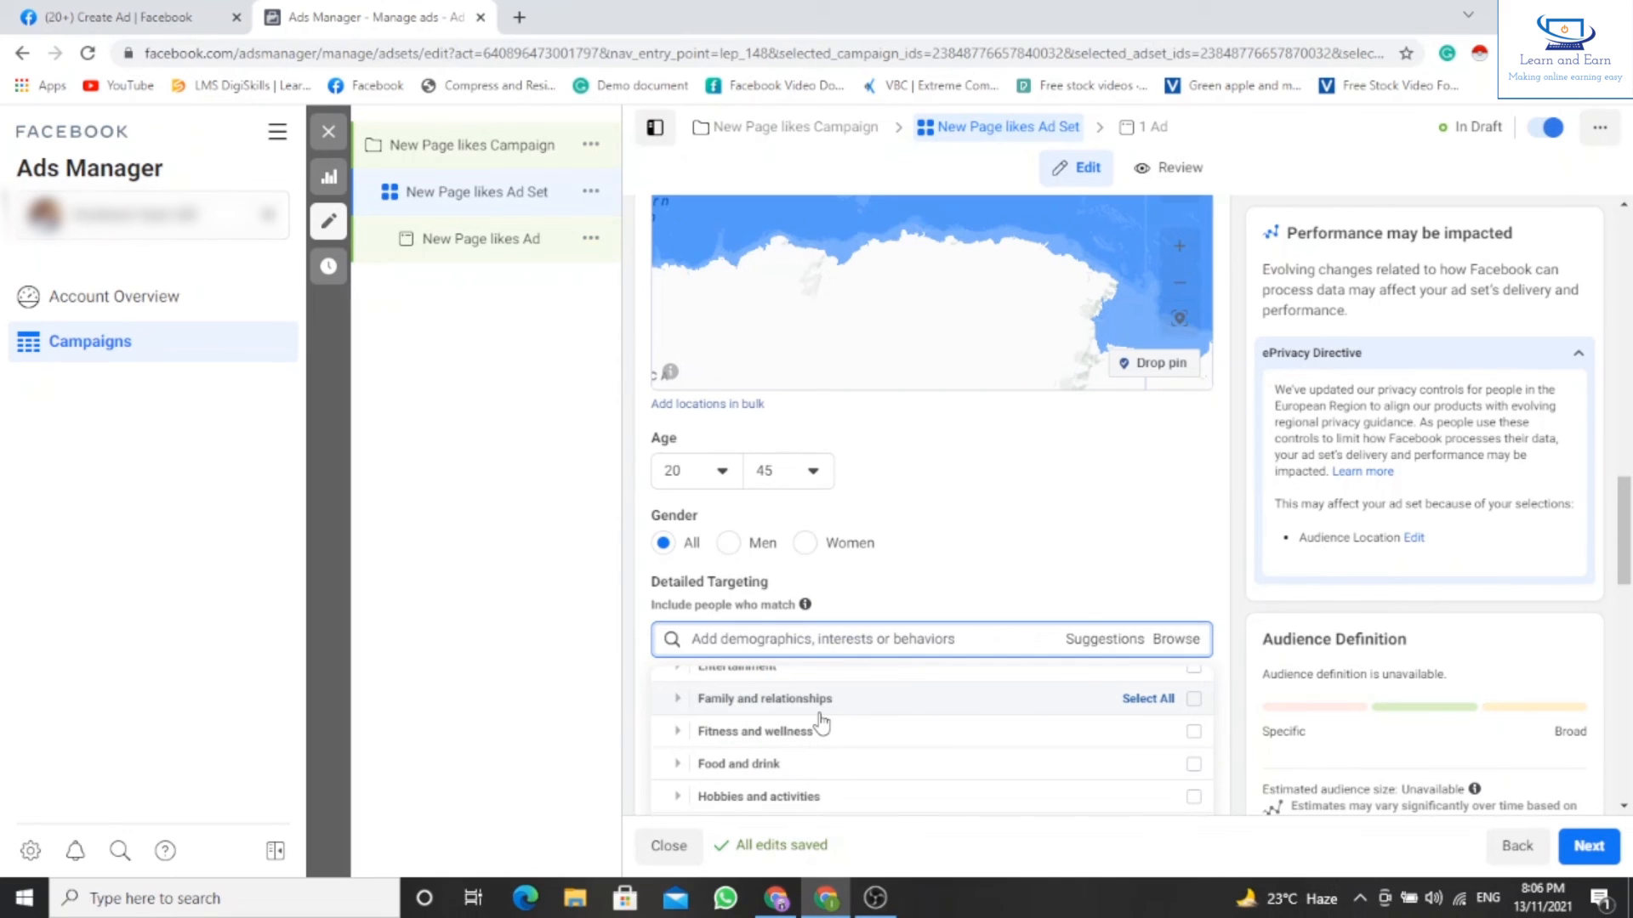
scroll(820, 720, down, 2)
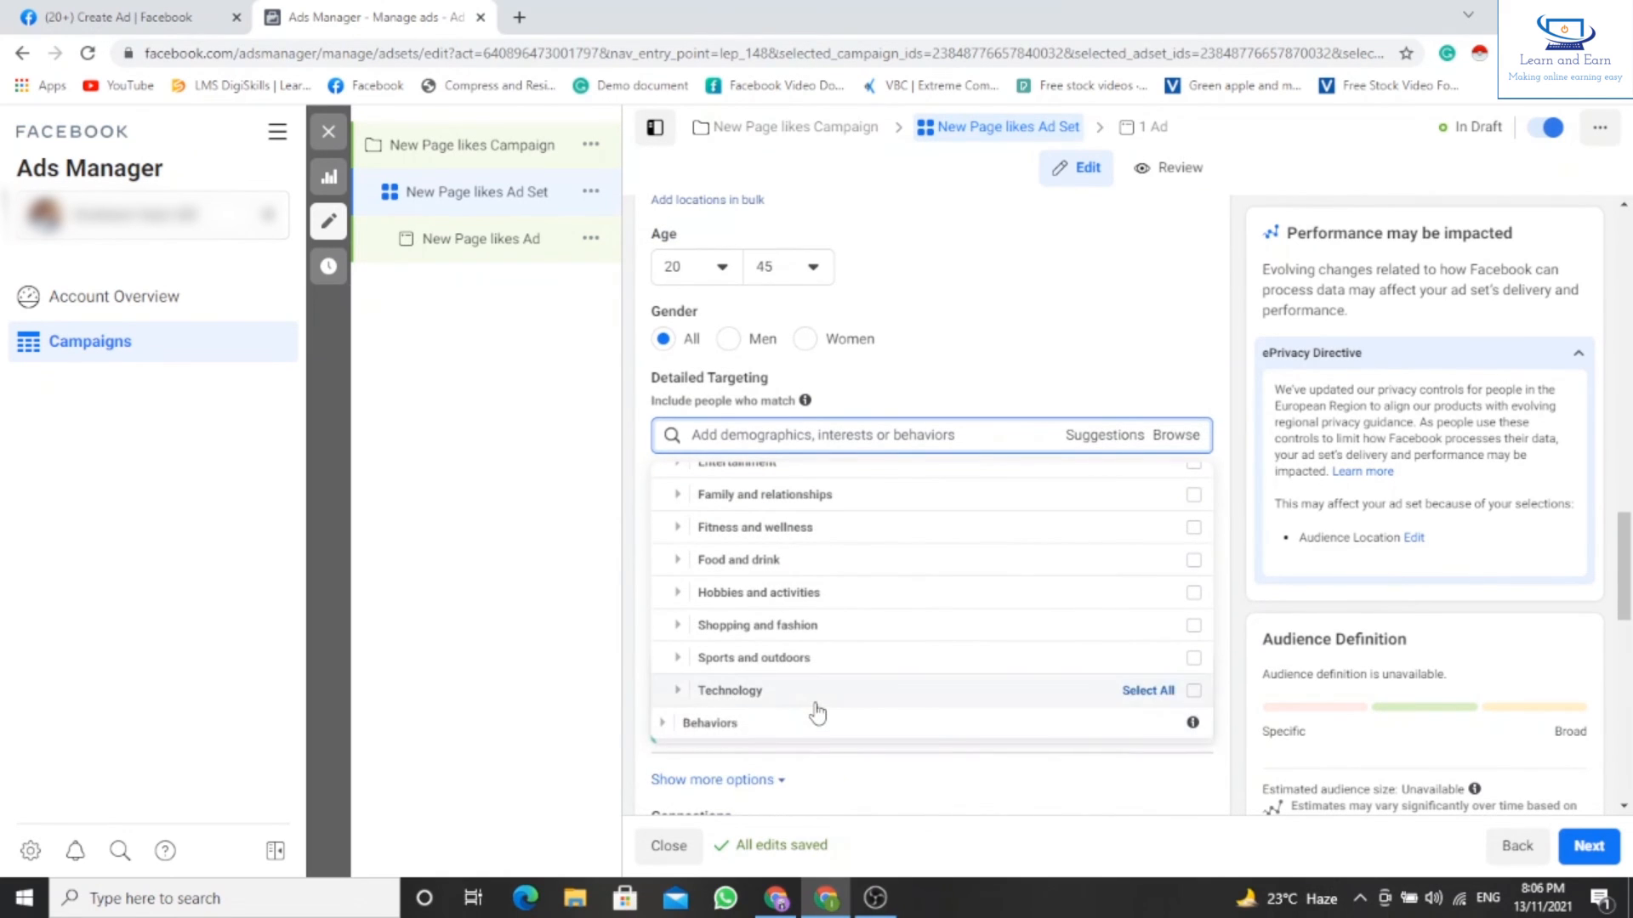
click(815, 704)
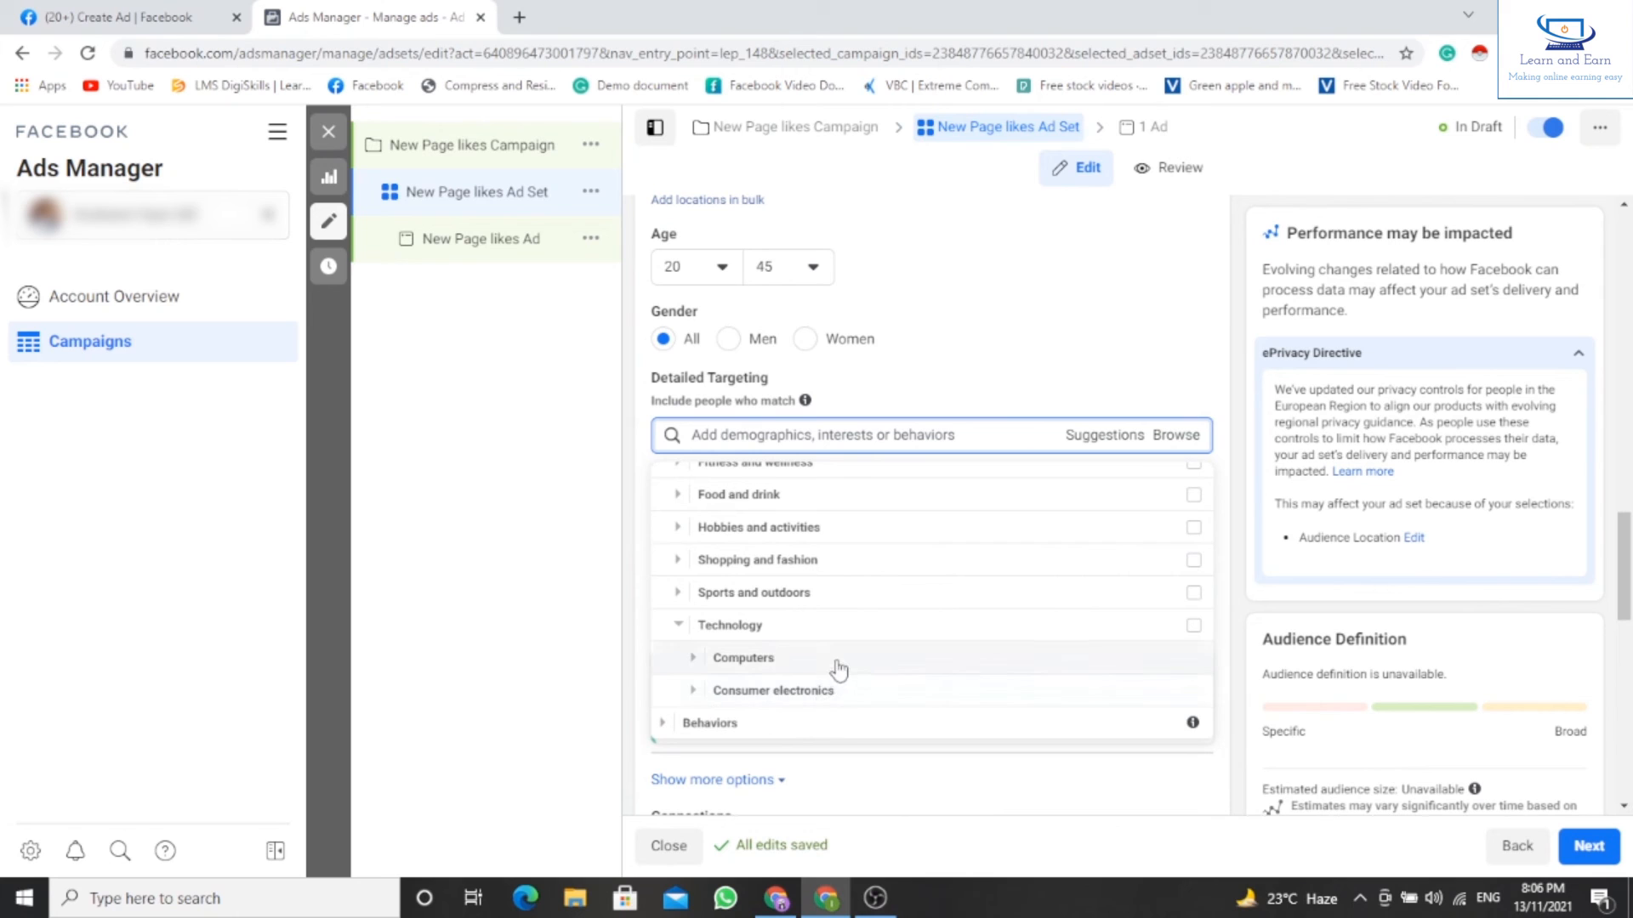
click(850, 692)
scroll(881, 649, down, 1)
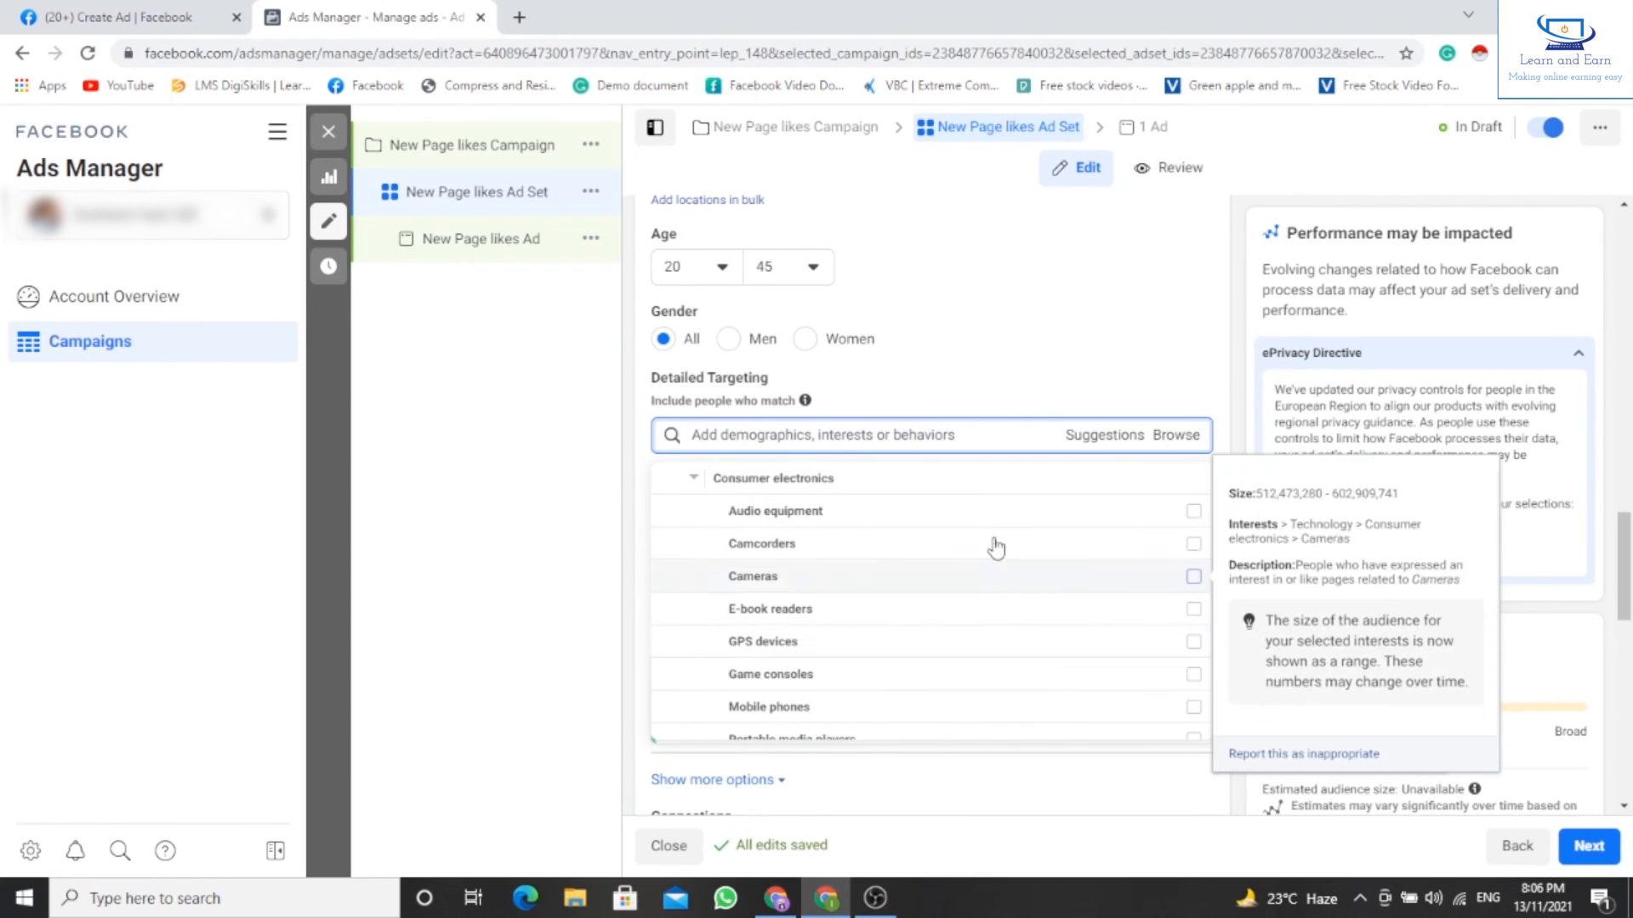
mouse_move(1053, 511)
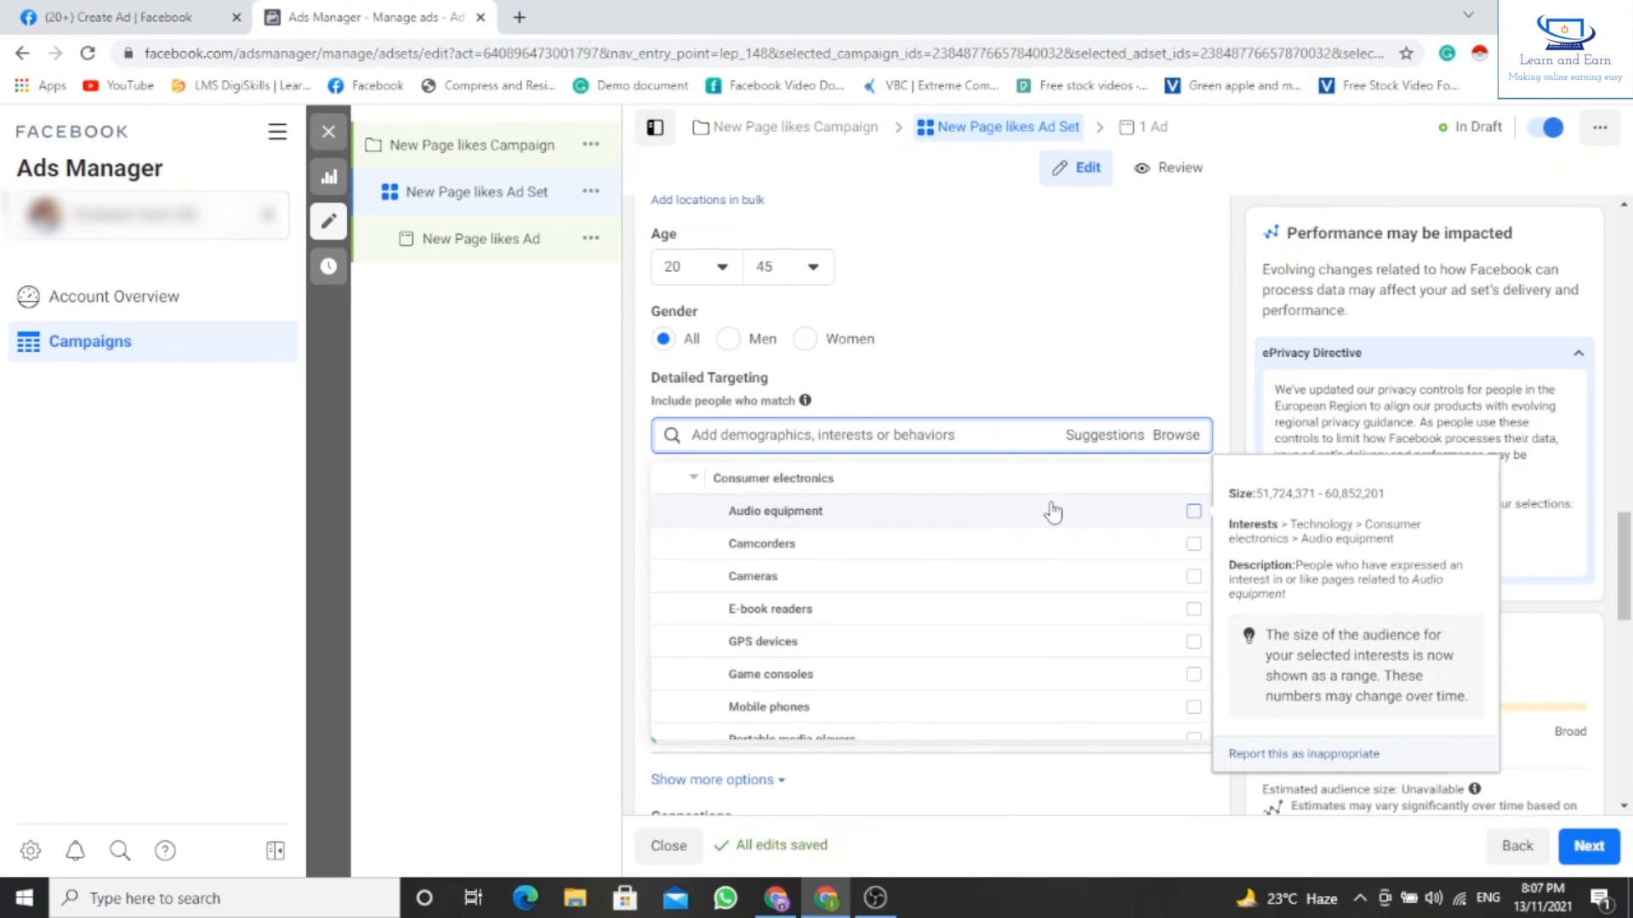
click(1112, 363)
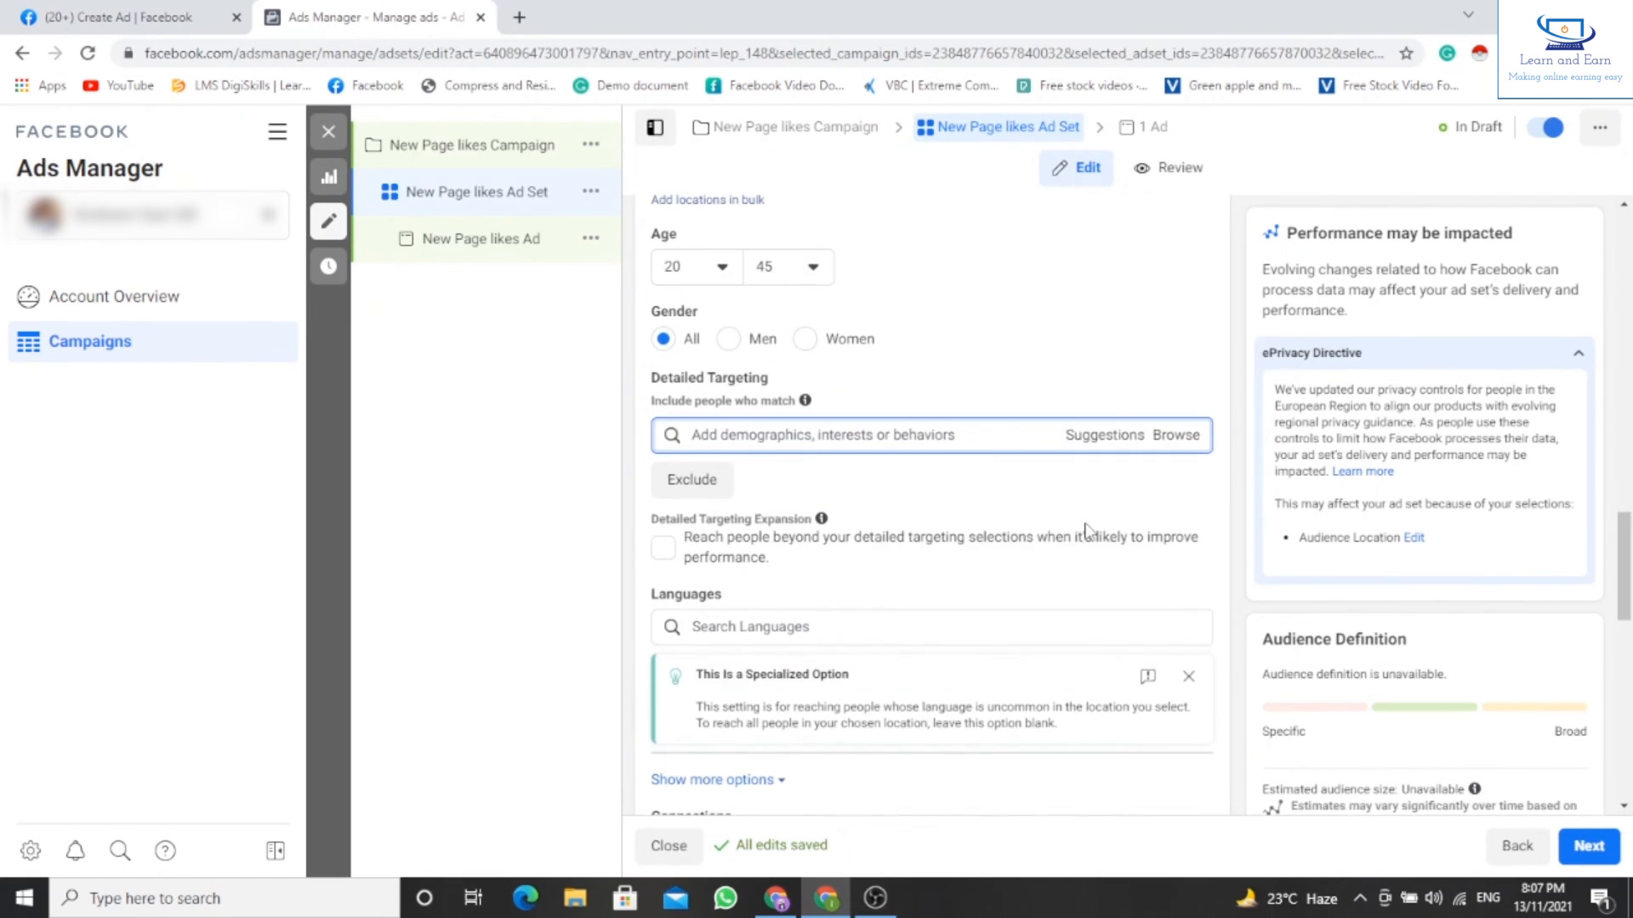
Proceed to the New Page likes Ad and review its identity, media, primary text and tracking settings.
scroll(1078, 578, down, 5)
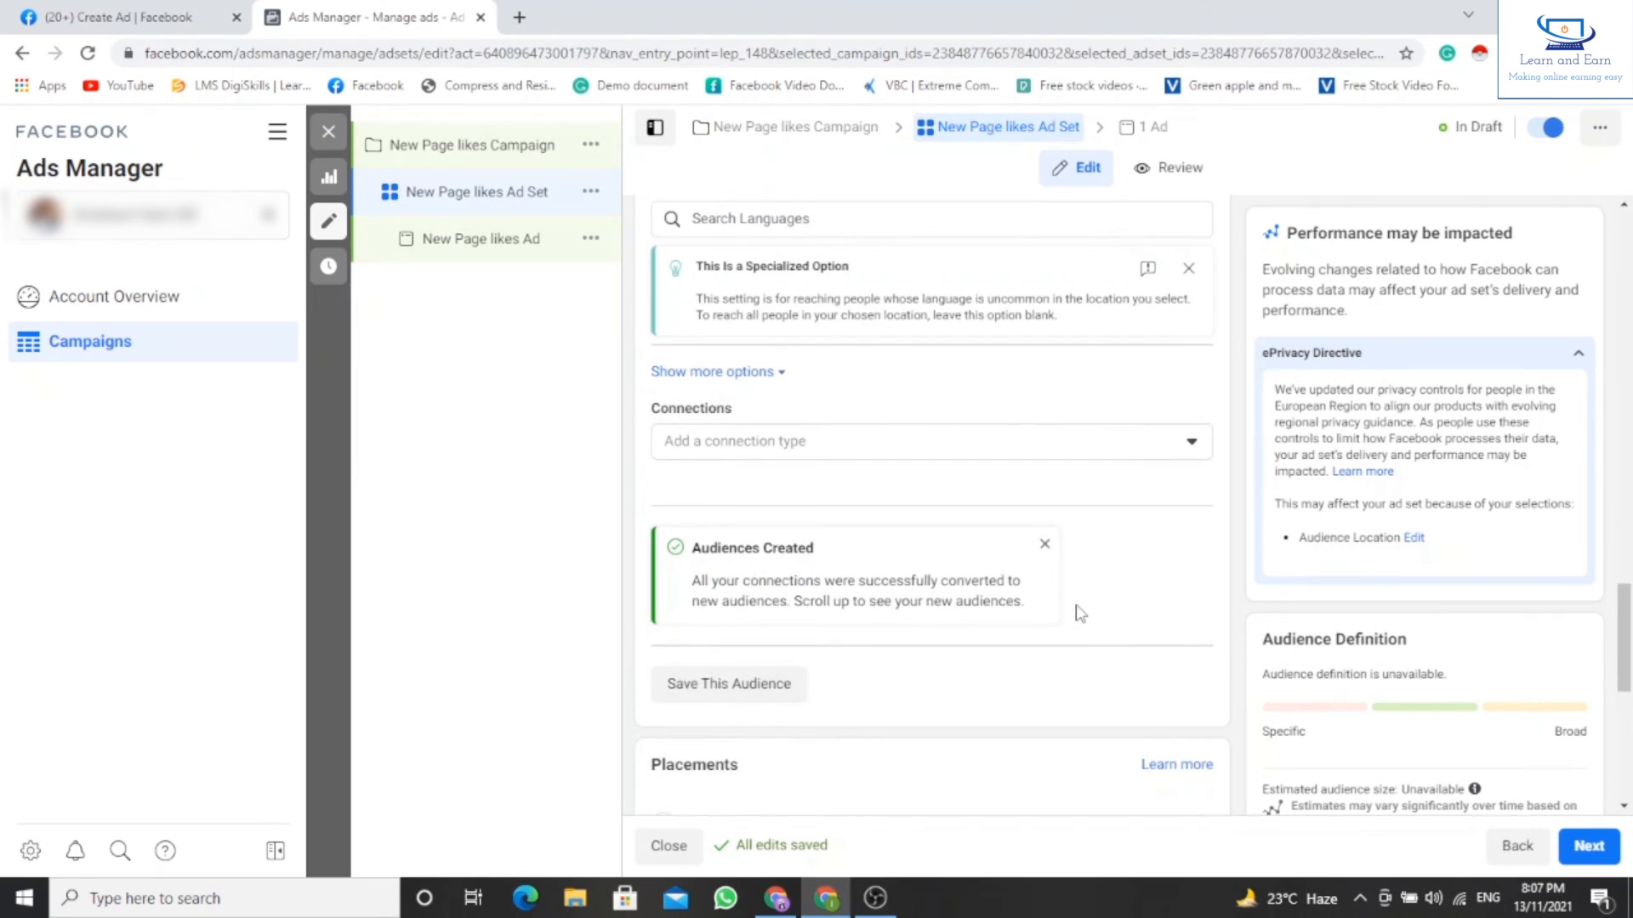
scroll(1075, 610, down, 2)
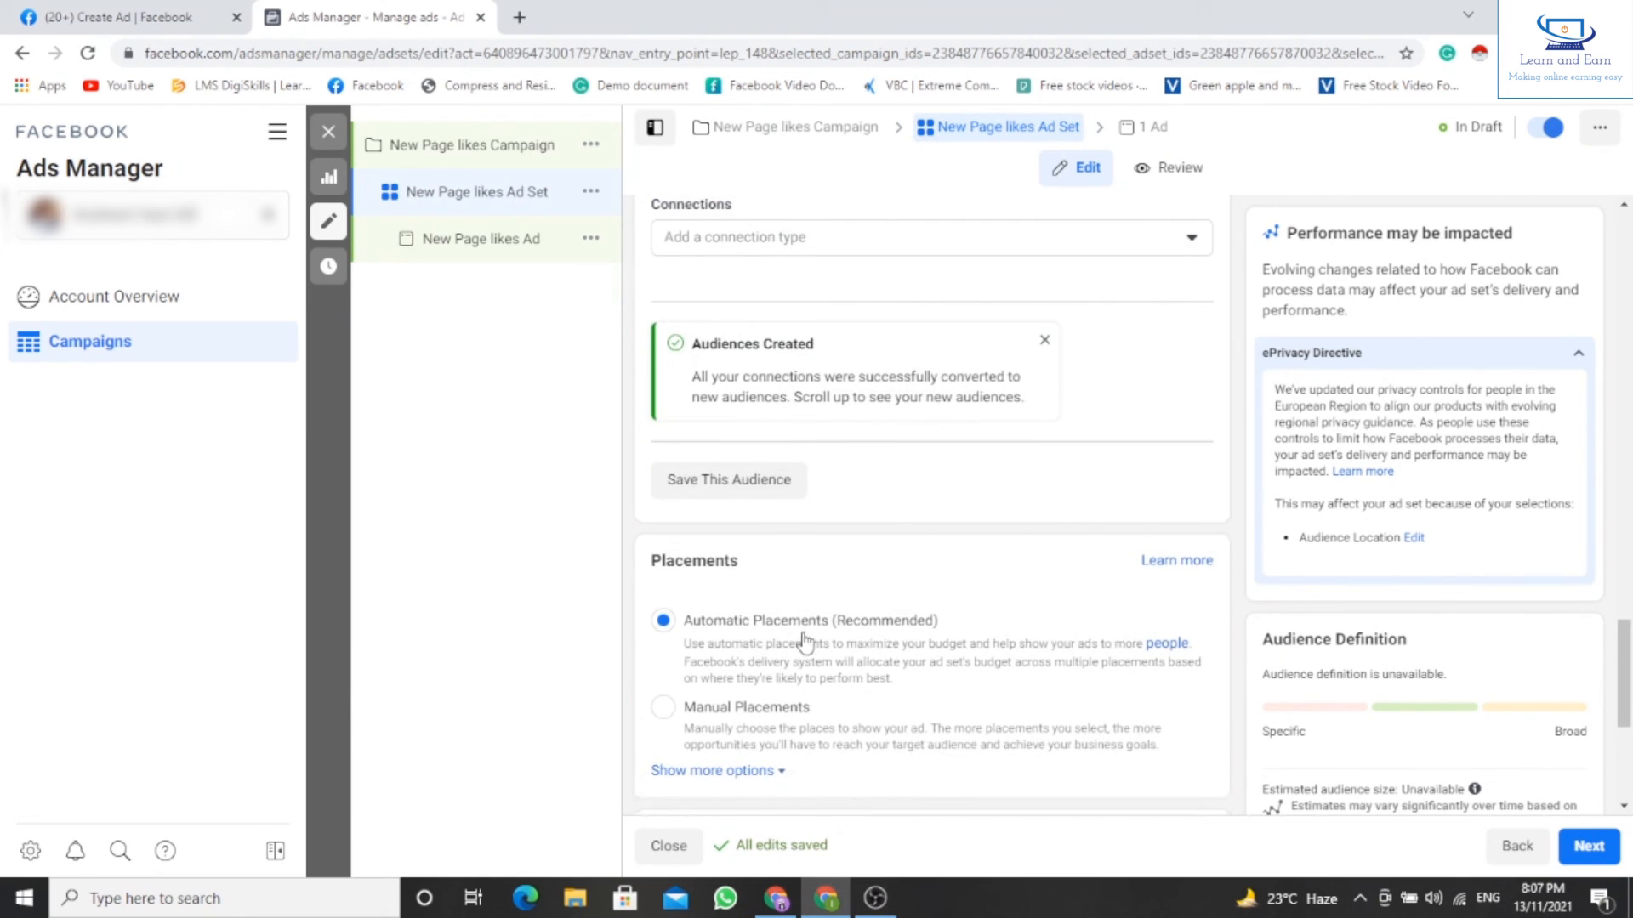
scroll(934, 618, down, 2)
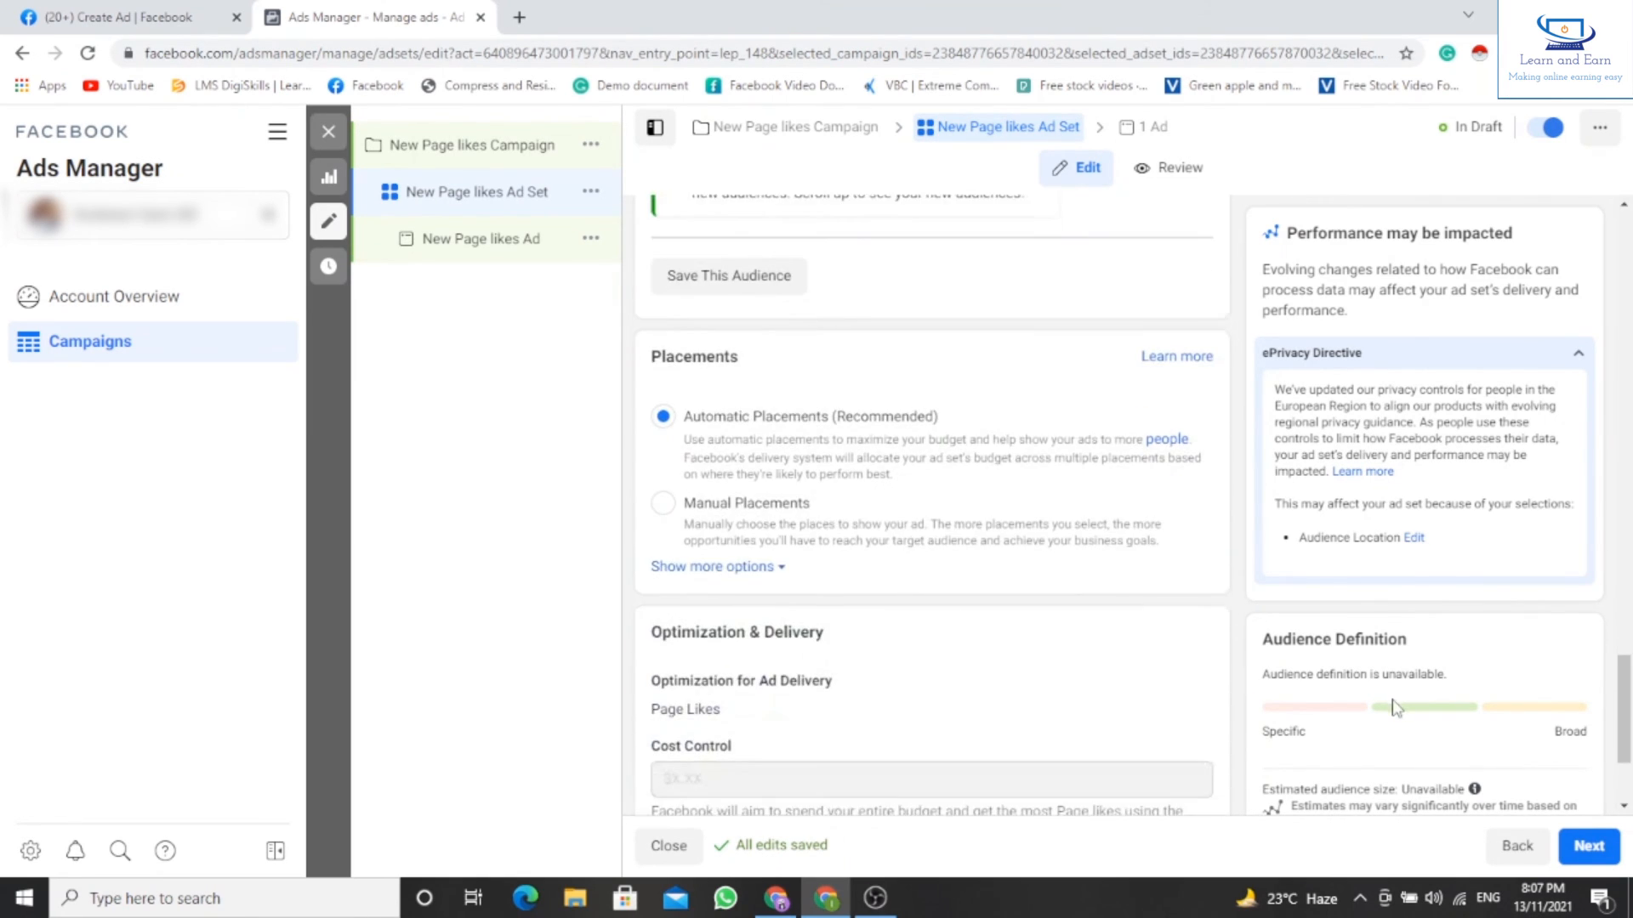
scroll(704, 600, down, 2)
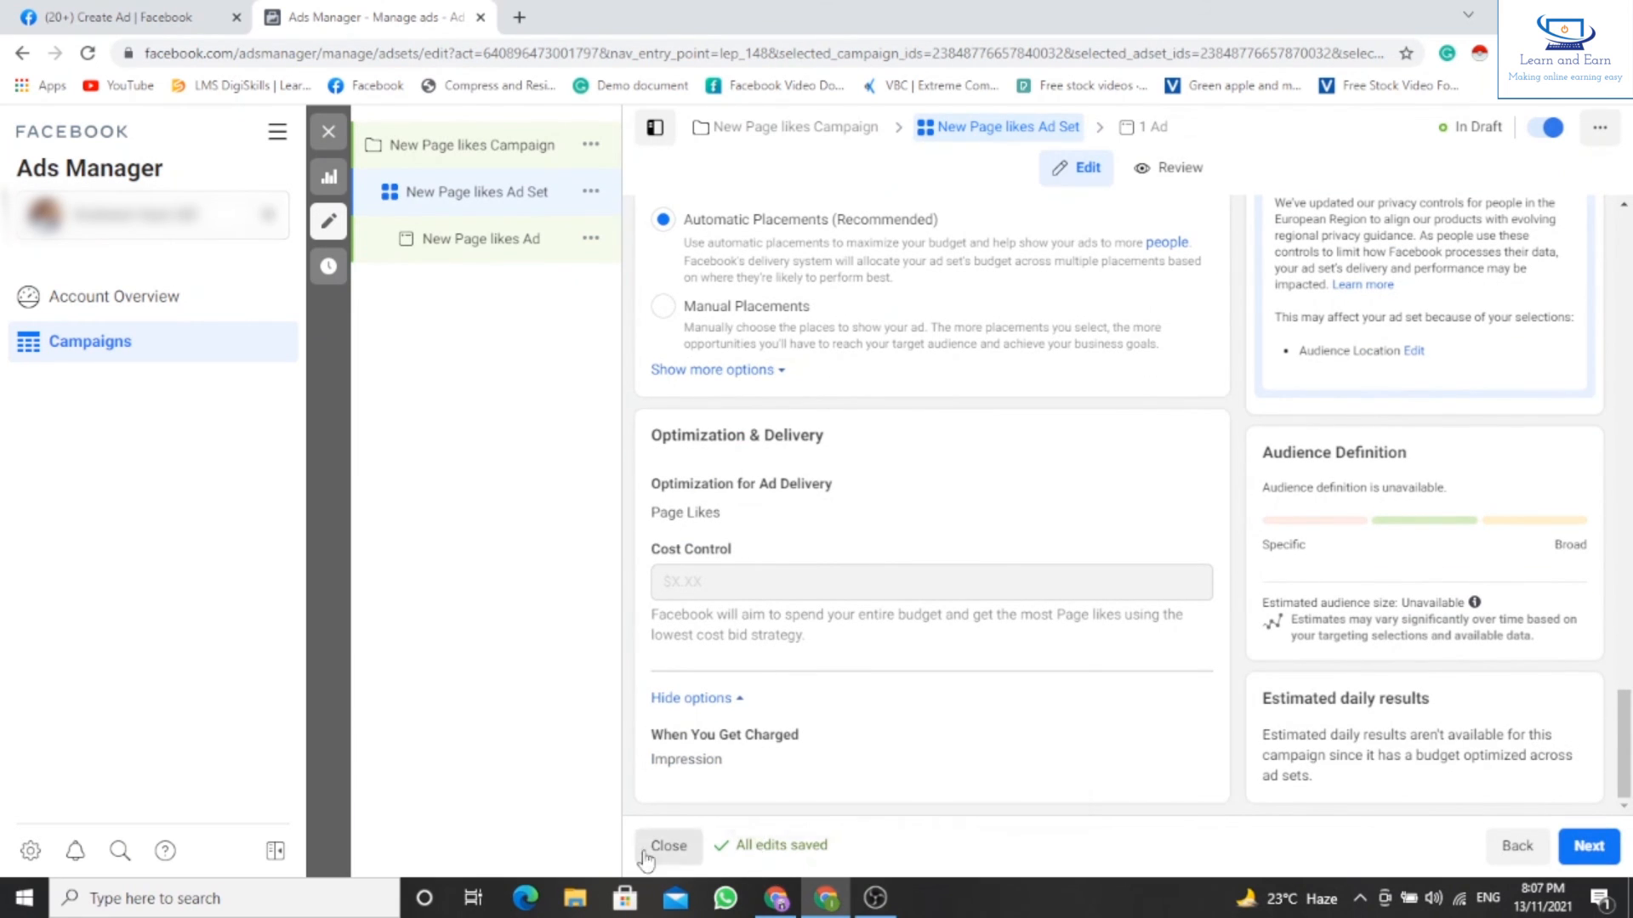
click(1587, 846)
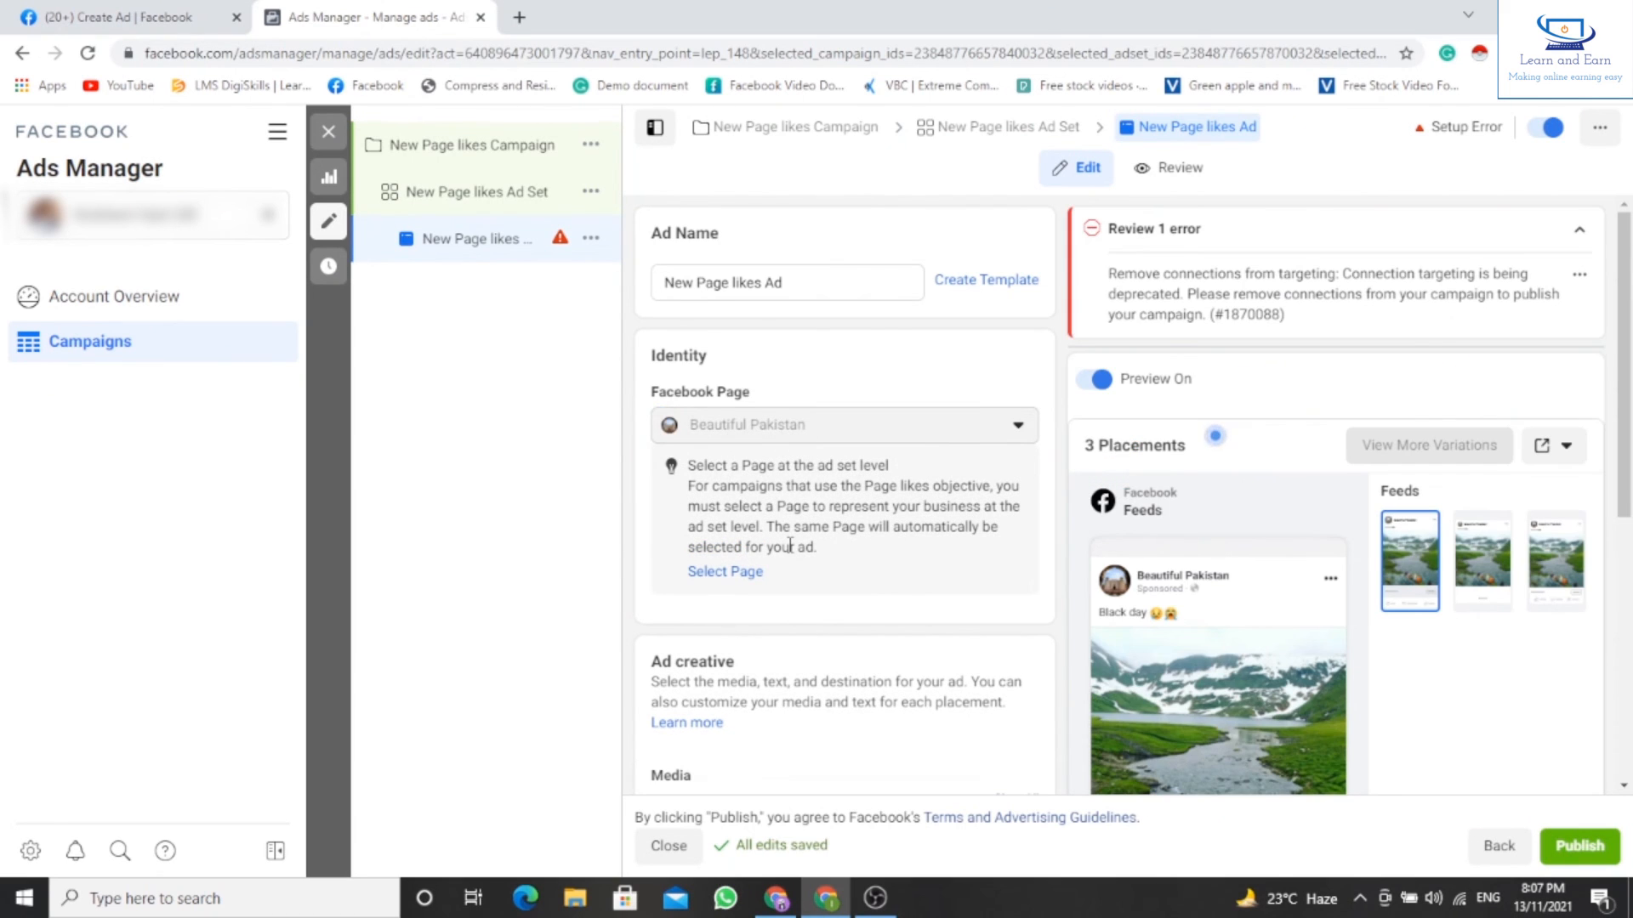
scroll(790, 545, down, 3)
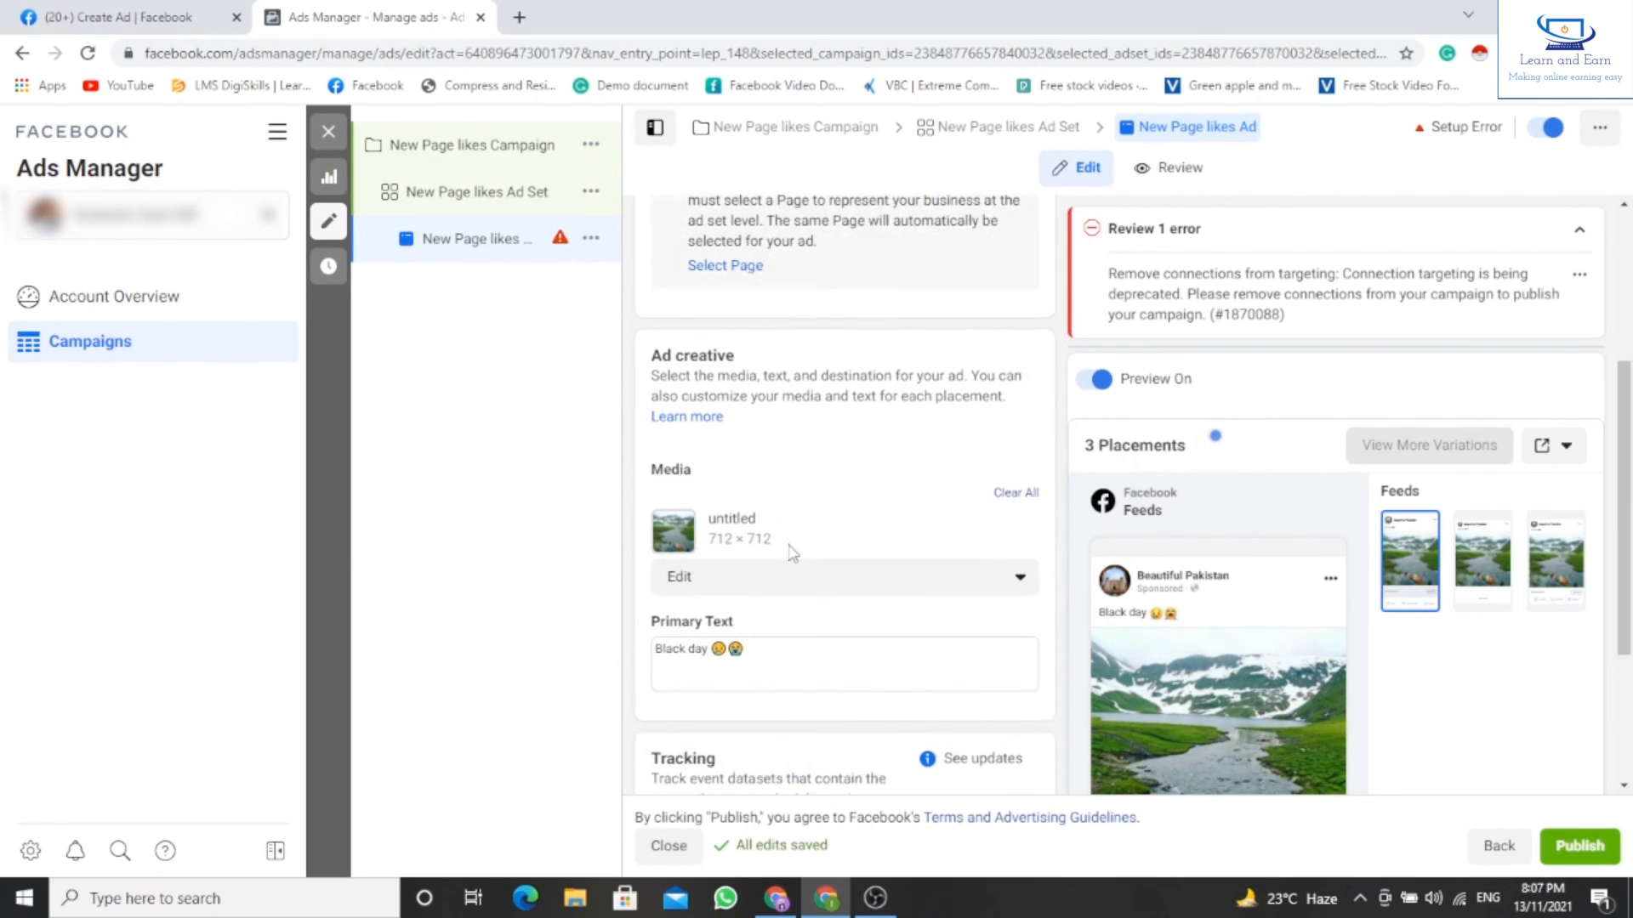
scroll(791, 548, down, 1)
scroll(790, 545, down, 2)
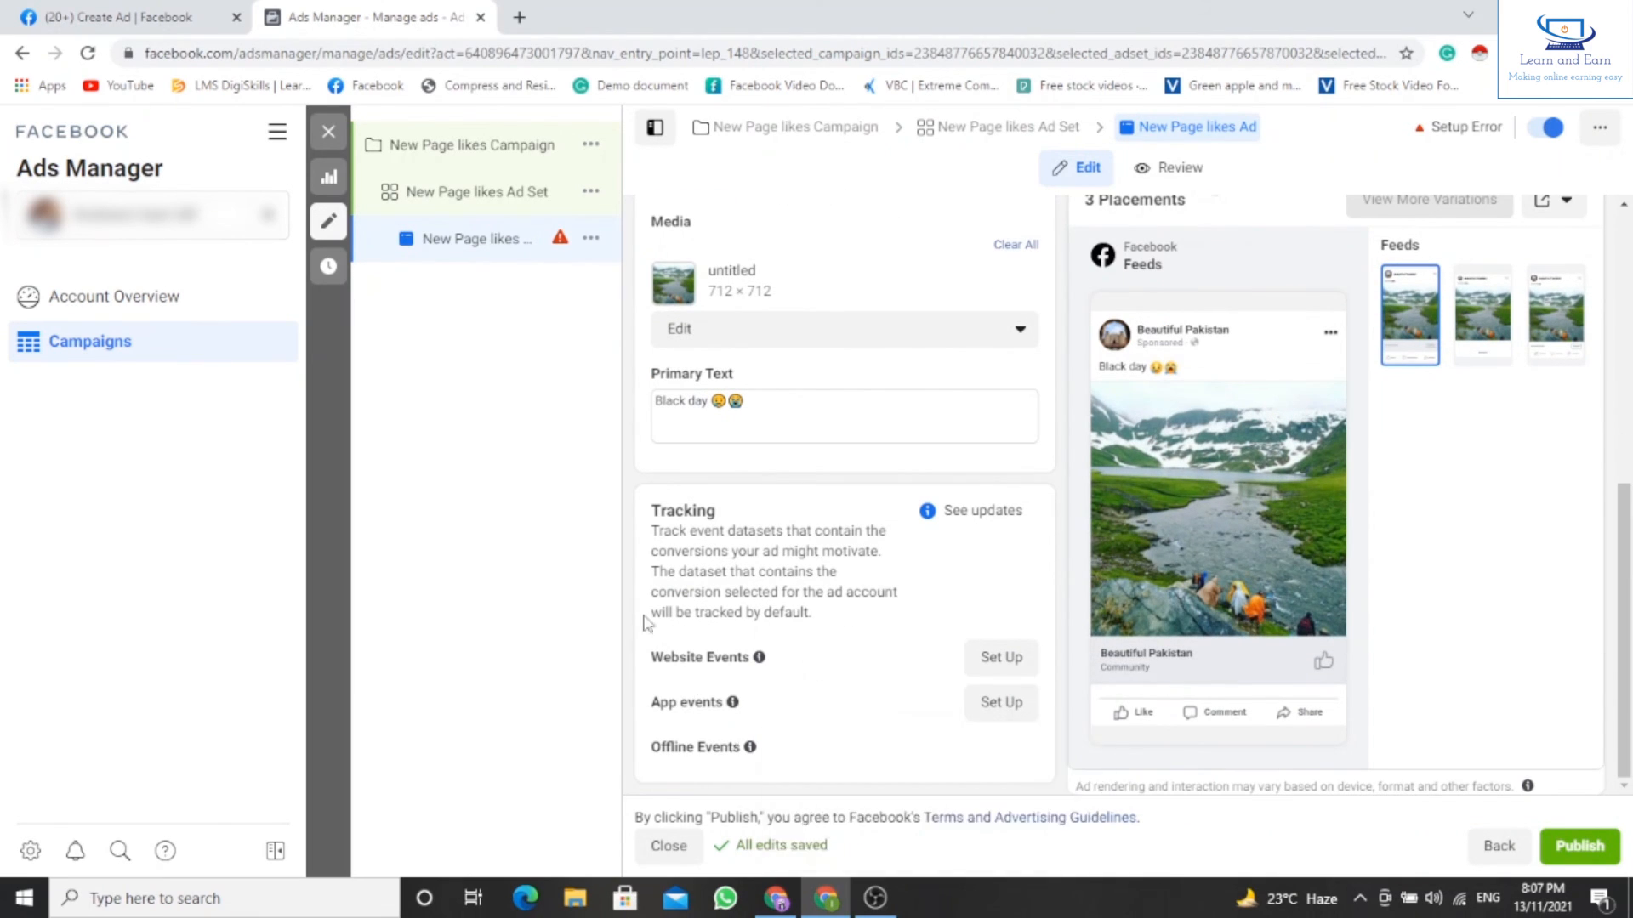
Return to the New Page likes Ad Set and review its schedule, custom audiences, locations, age and gender settings.
click(517, 213)
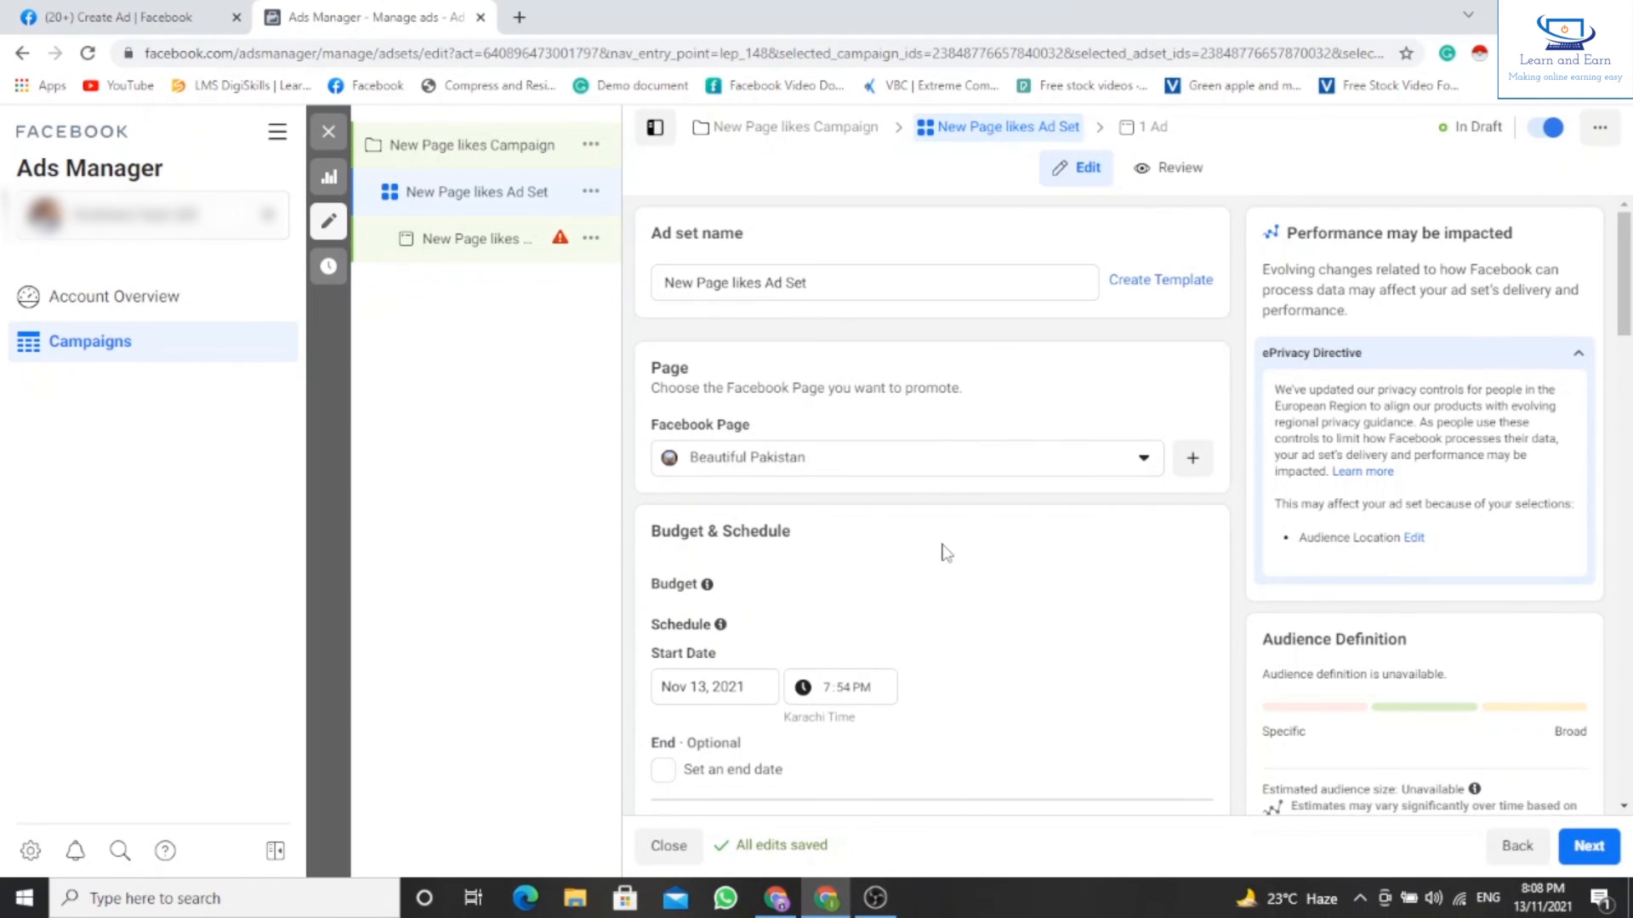
scroll(953, 553, down, 1)
scroll(956, 552, down, 1)
scroll(954, 553, down, 1)
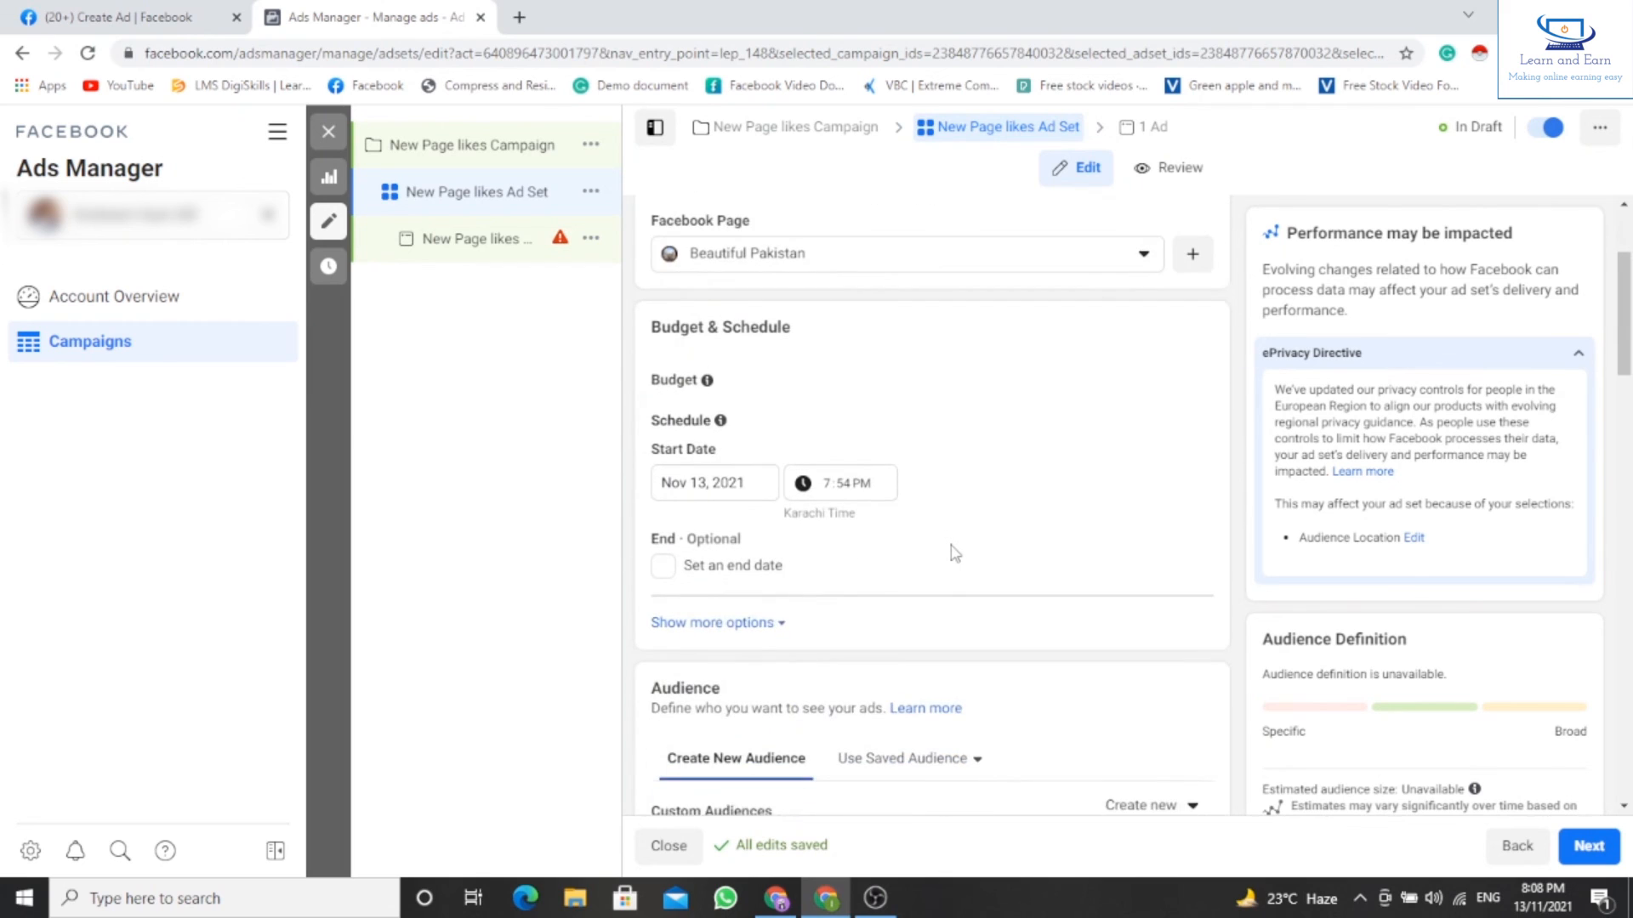
scroll(954, 553, down, 1)
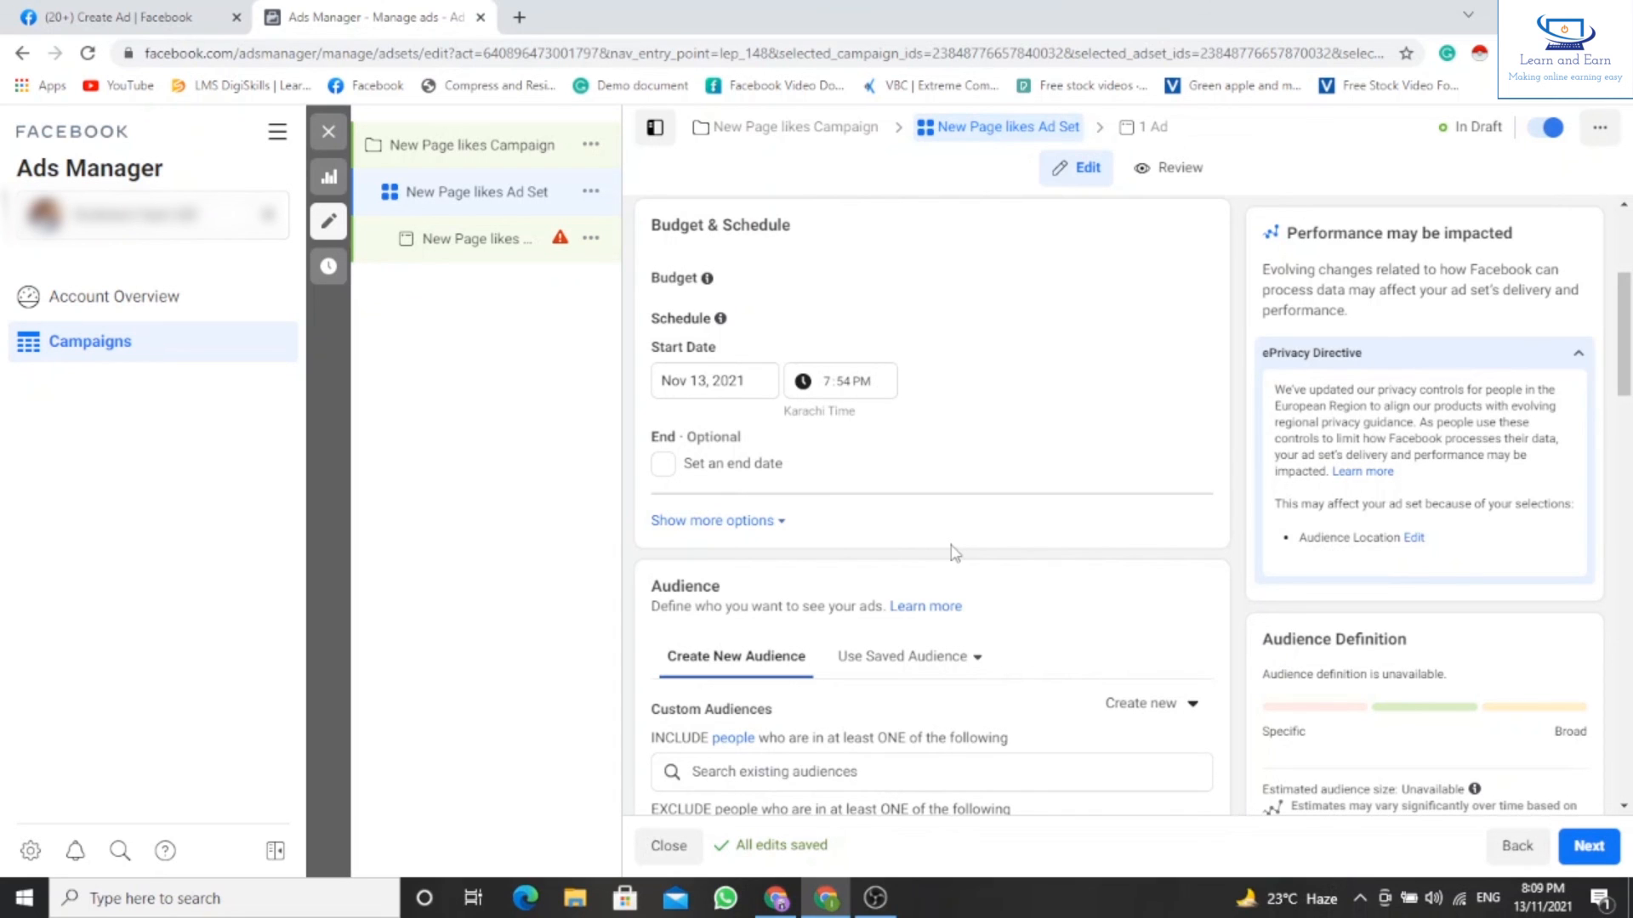
scroll(955, 553, down, 3)
scroll(954, 552, down, 2)
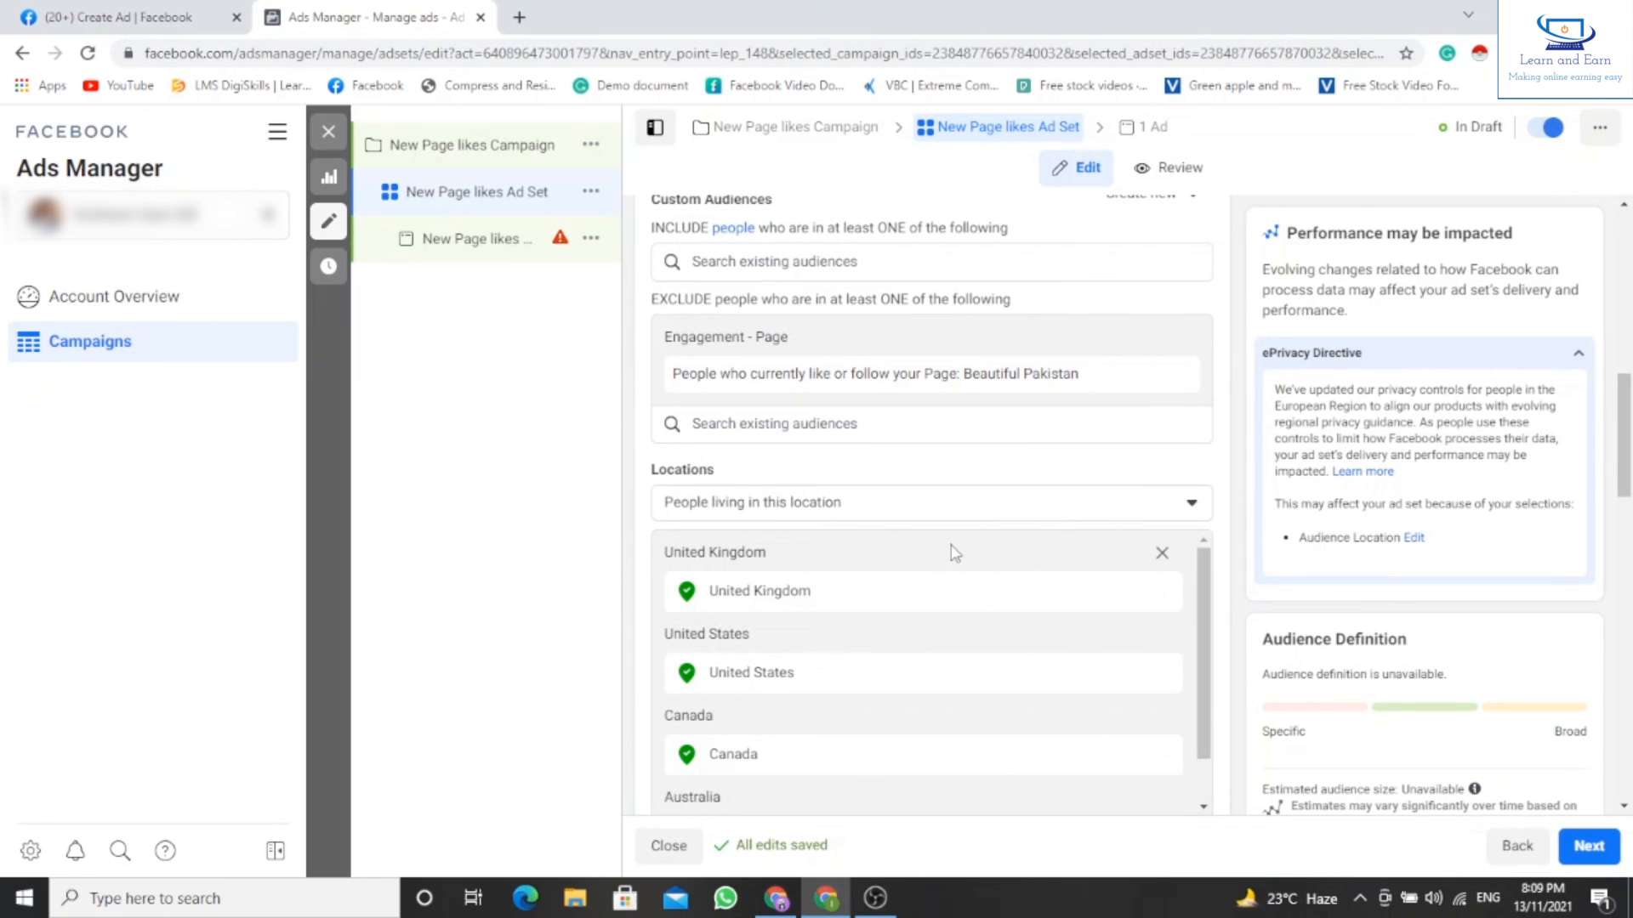
scroll(824, 620, down, 3)
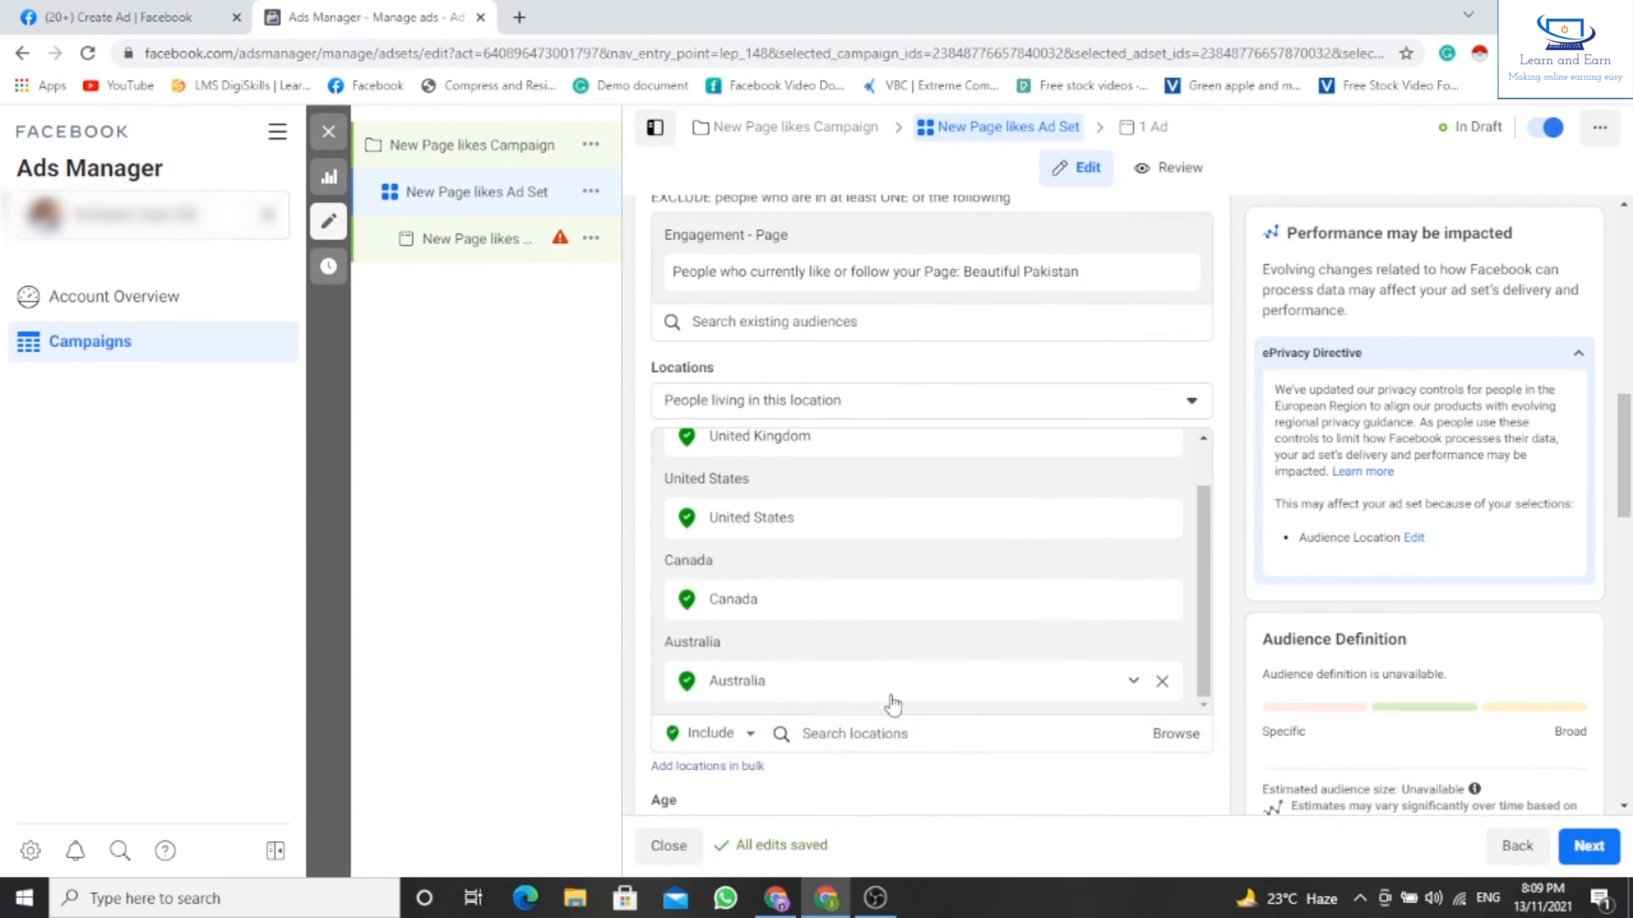
scroll(824, 713, down, 5)
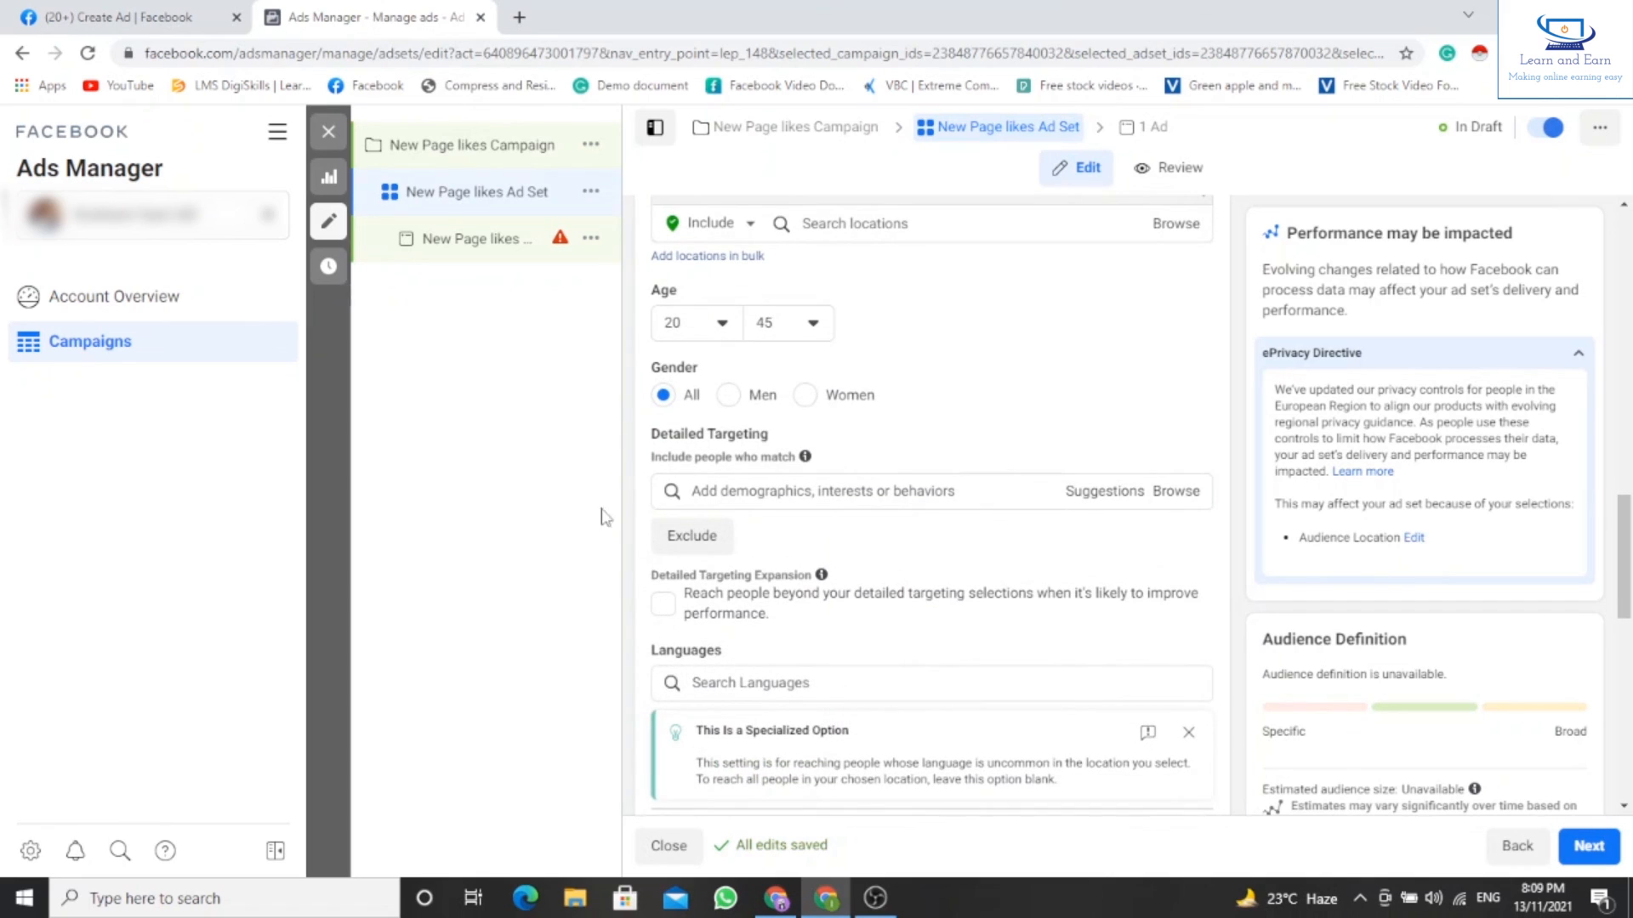
Add English (US), English (UK) and English (All) as the audience's languages.
click(849, 681)
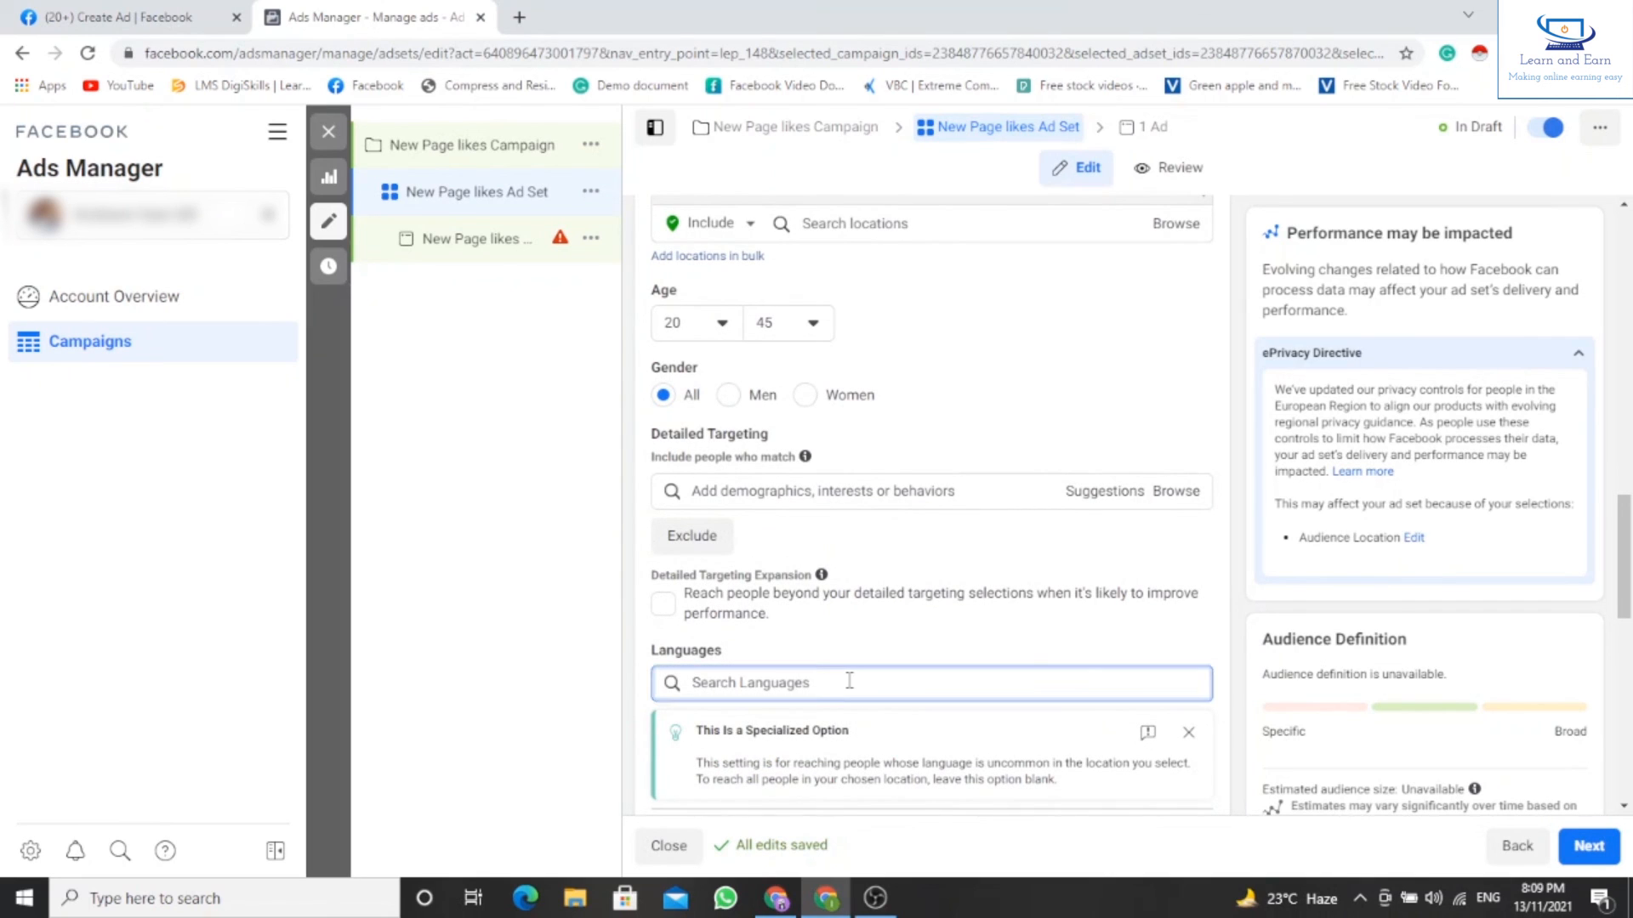
text(e)
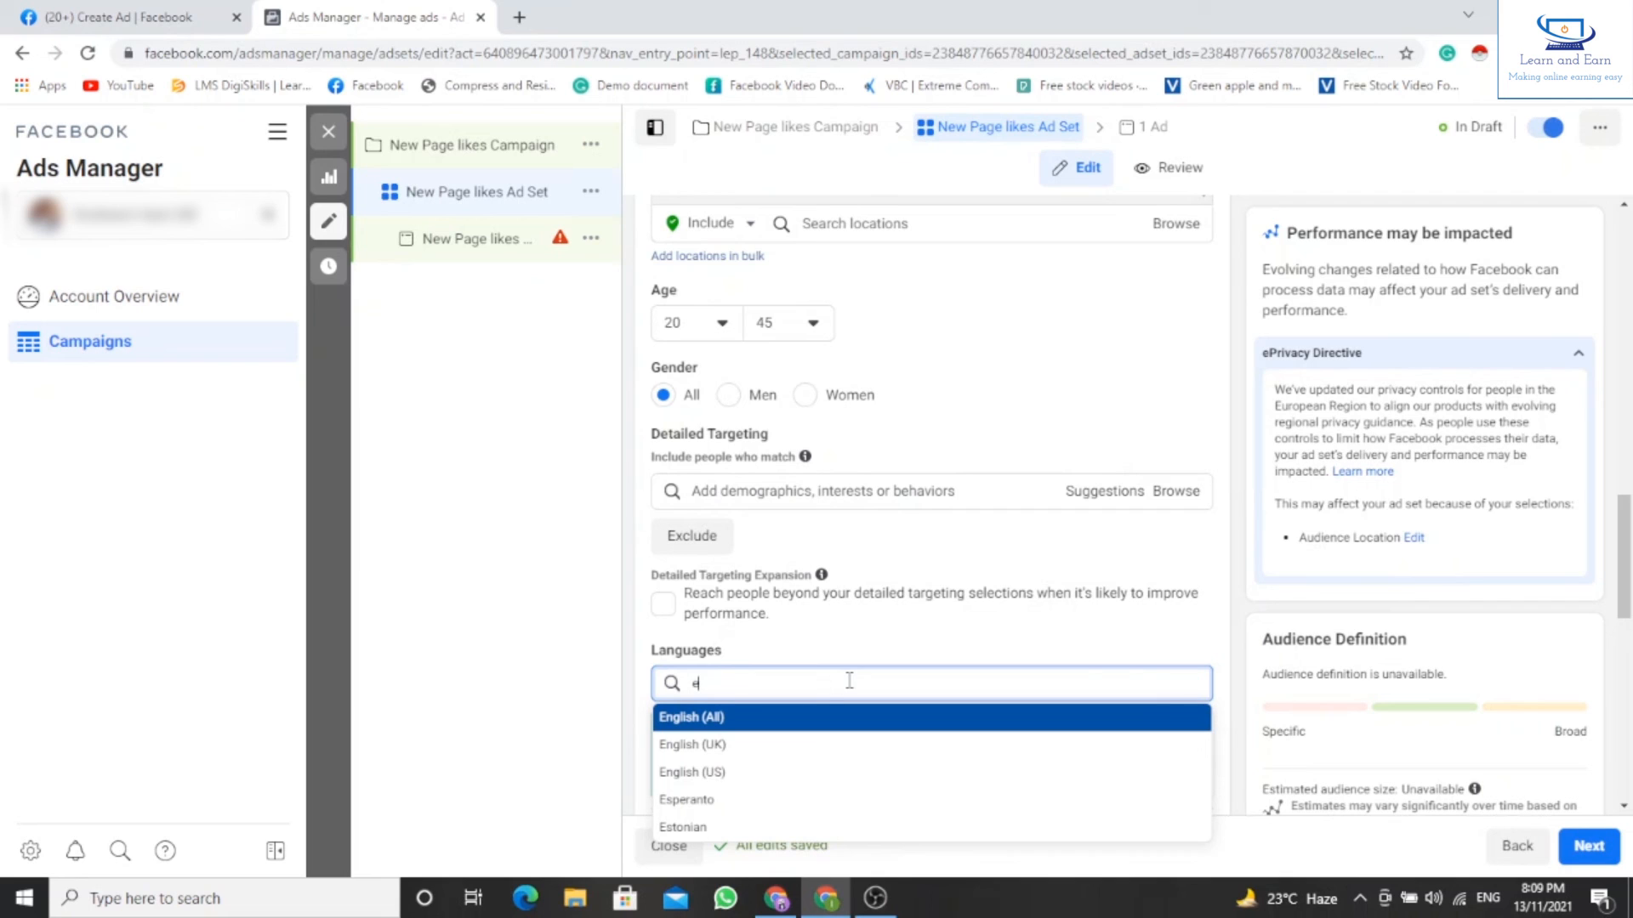
click(764, 773)
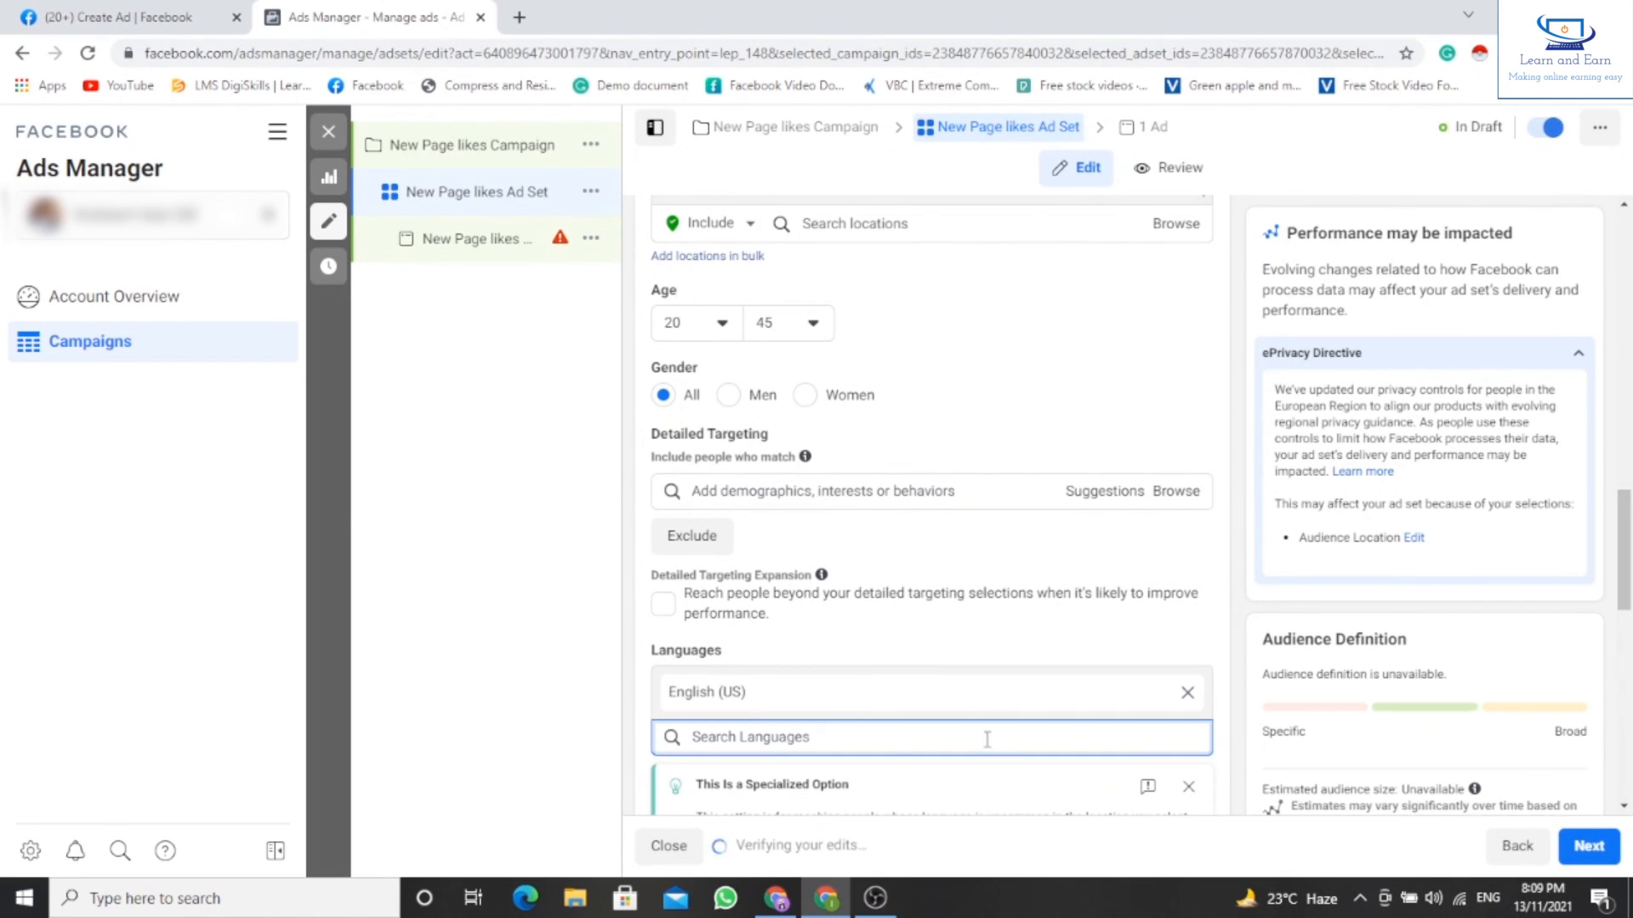
text(e)
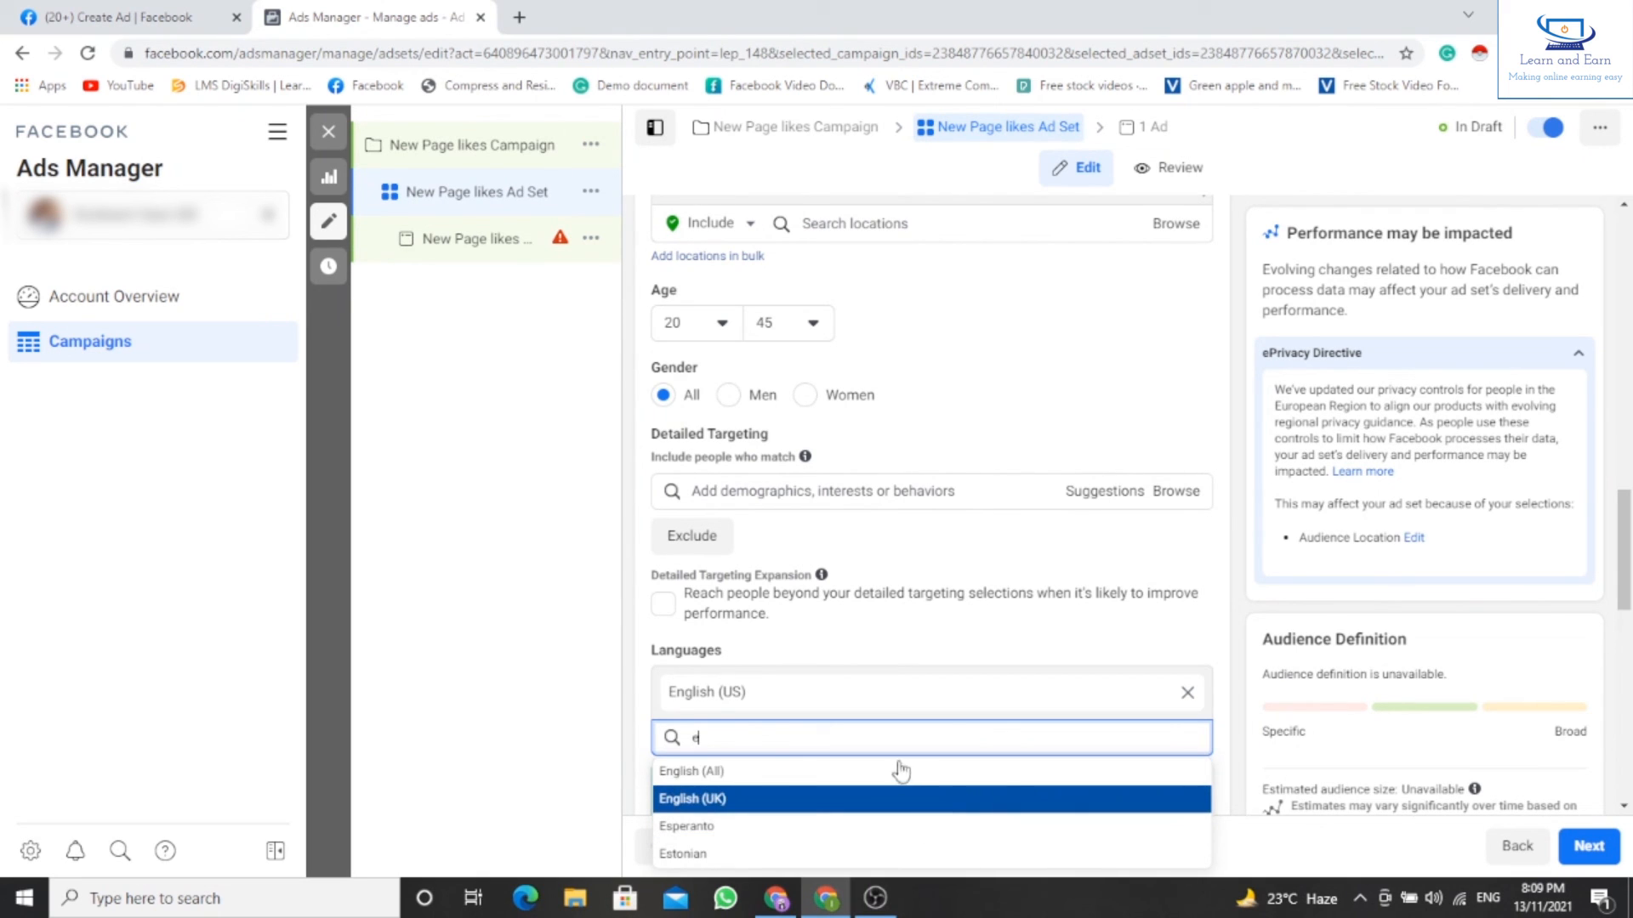
key(Return)
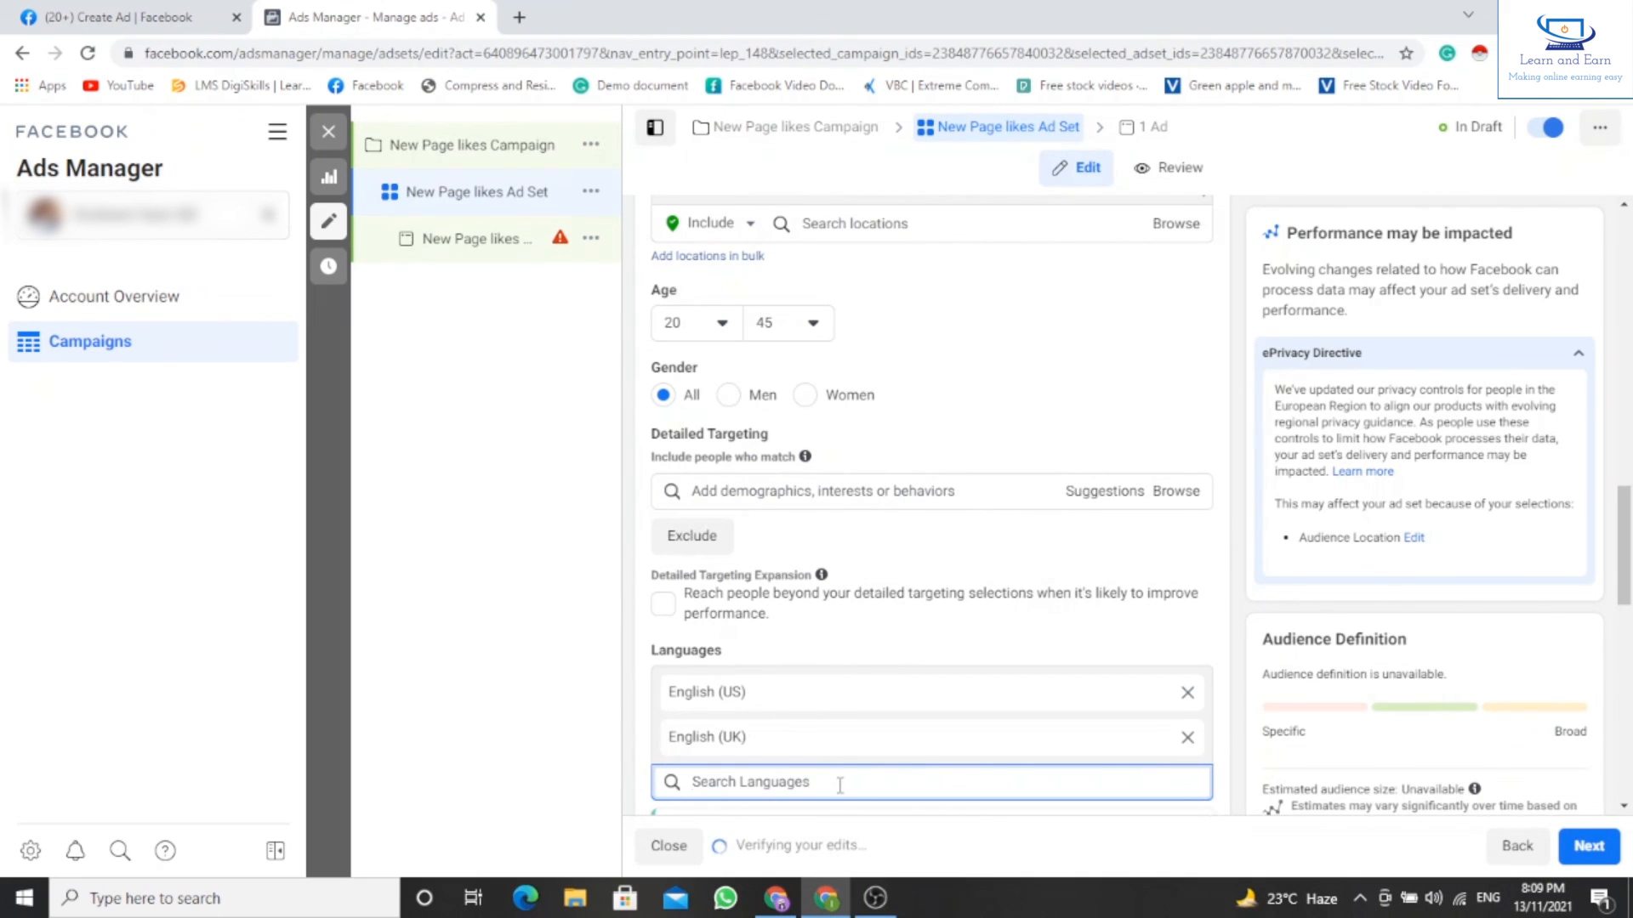
text(e)
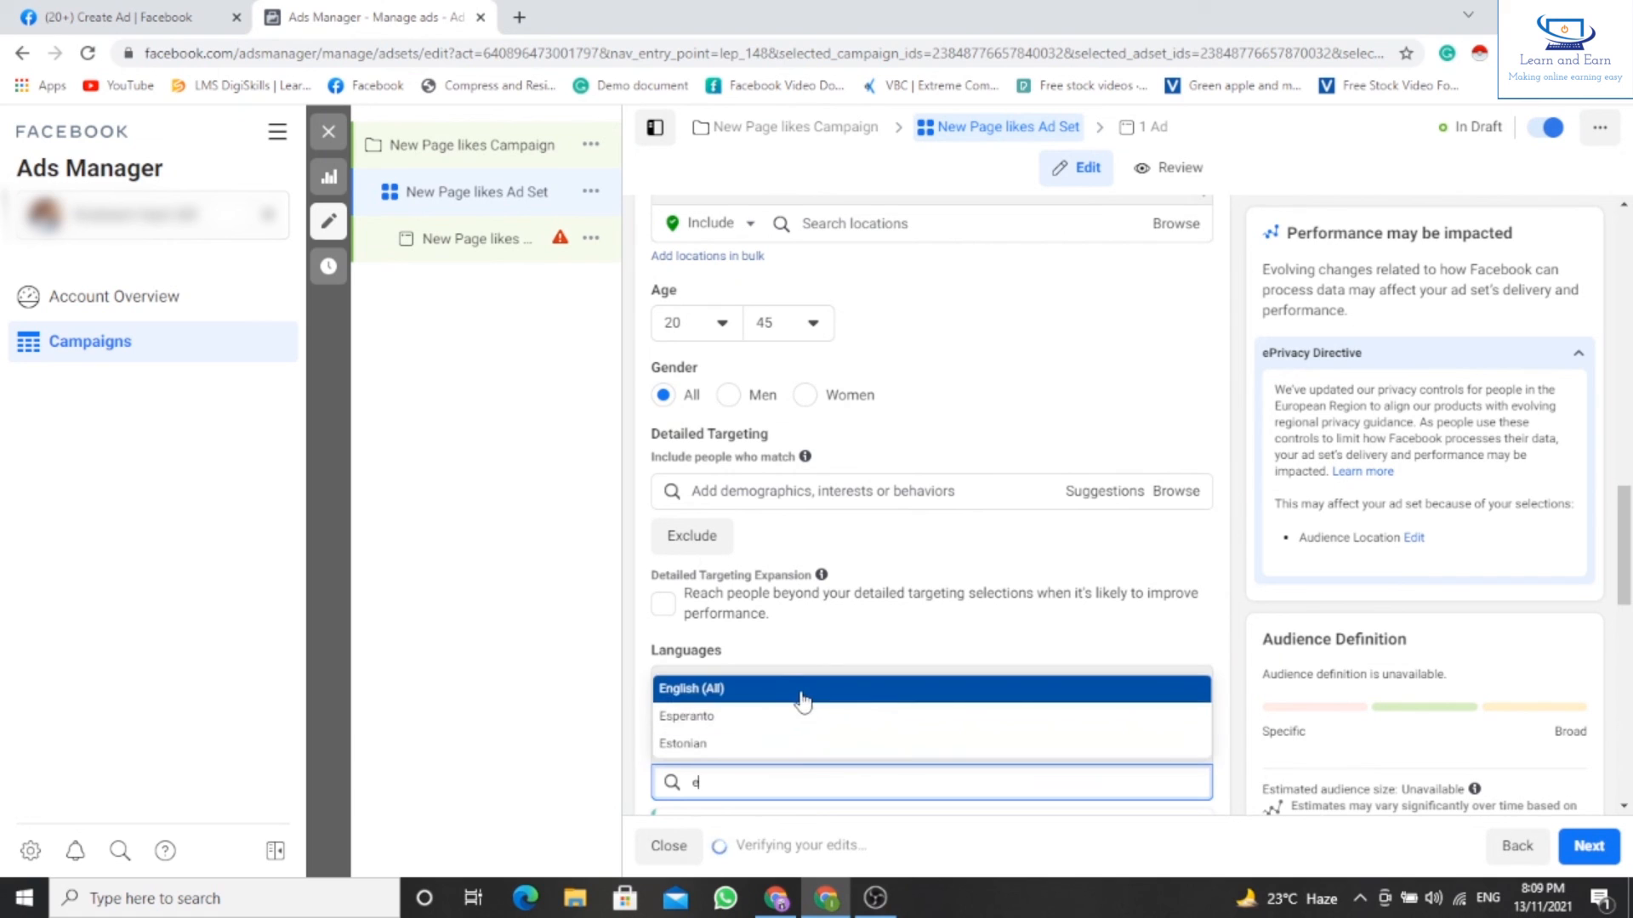
click(802, 701)
Save the configured audience under the name "tech".
scroll(855, 764, down, 2)
scroll(855, 764, down, 5)
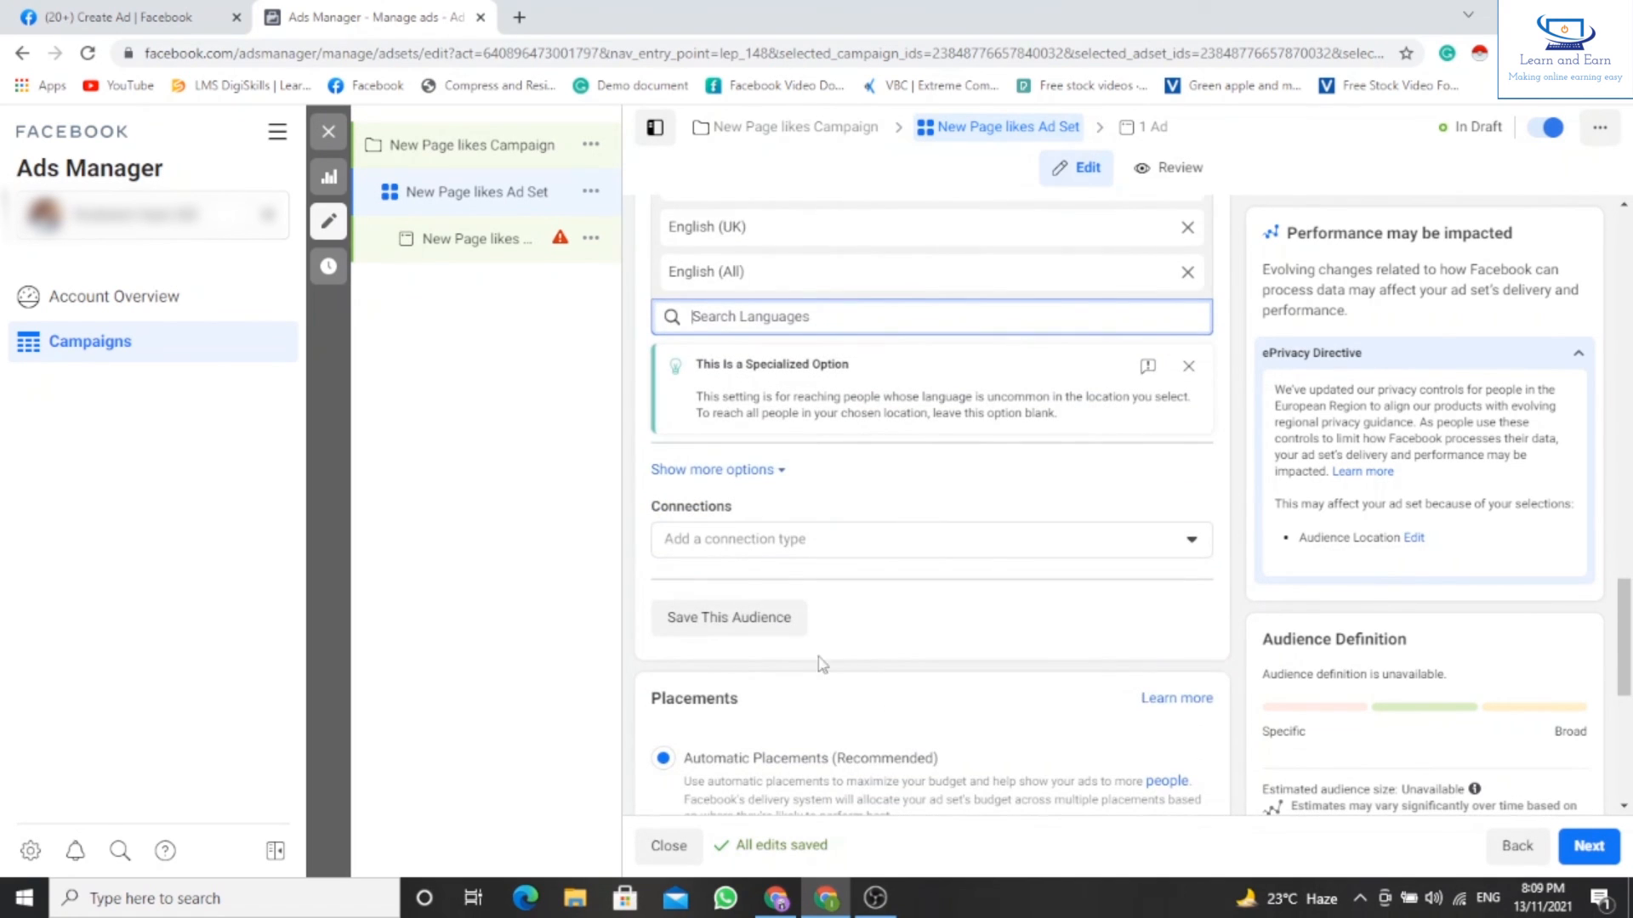
click(763, 621)
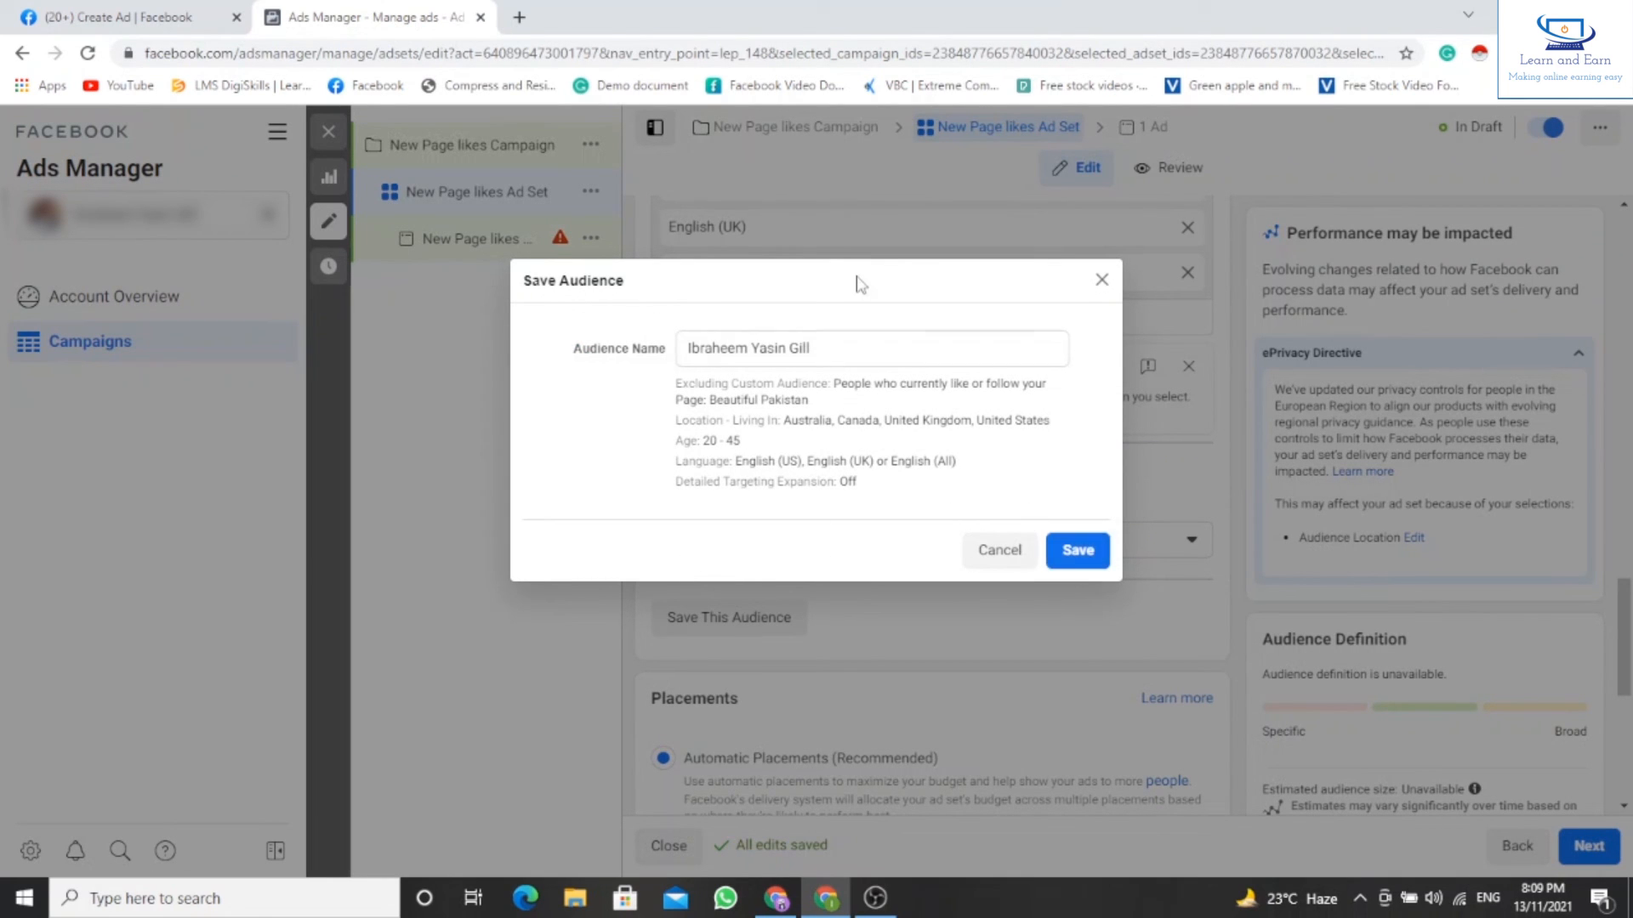
click(832, 344)
key(BackSpace)
key(BackSpace)
key(BackSpace)
key(BackSpace)
key(BackSpace)
key(BackSpace)
key(BackSpace)
key(BackSpace)
key(BackSpace)
key(BackSpace)
key(BackSpace)
key(BackSpace)
key(BackSpace)
key(BackSpace)
key(BackSpace)
key(BackSpace)
key(BackSpace)
key(BackSpace)
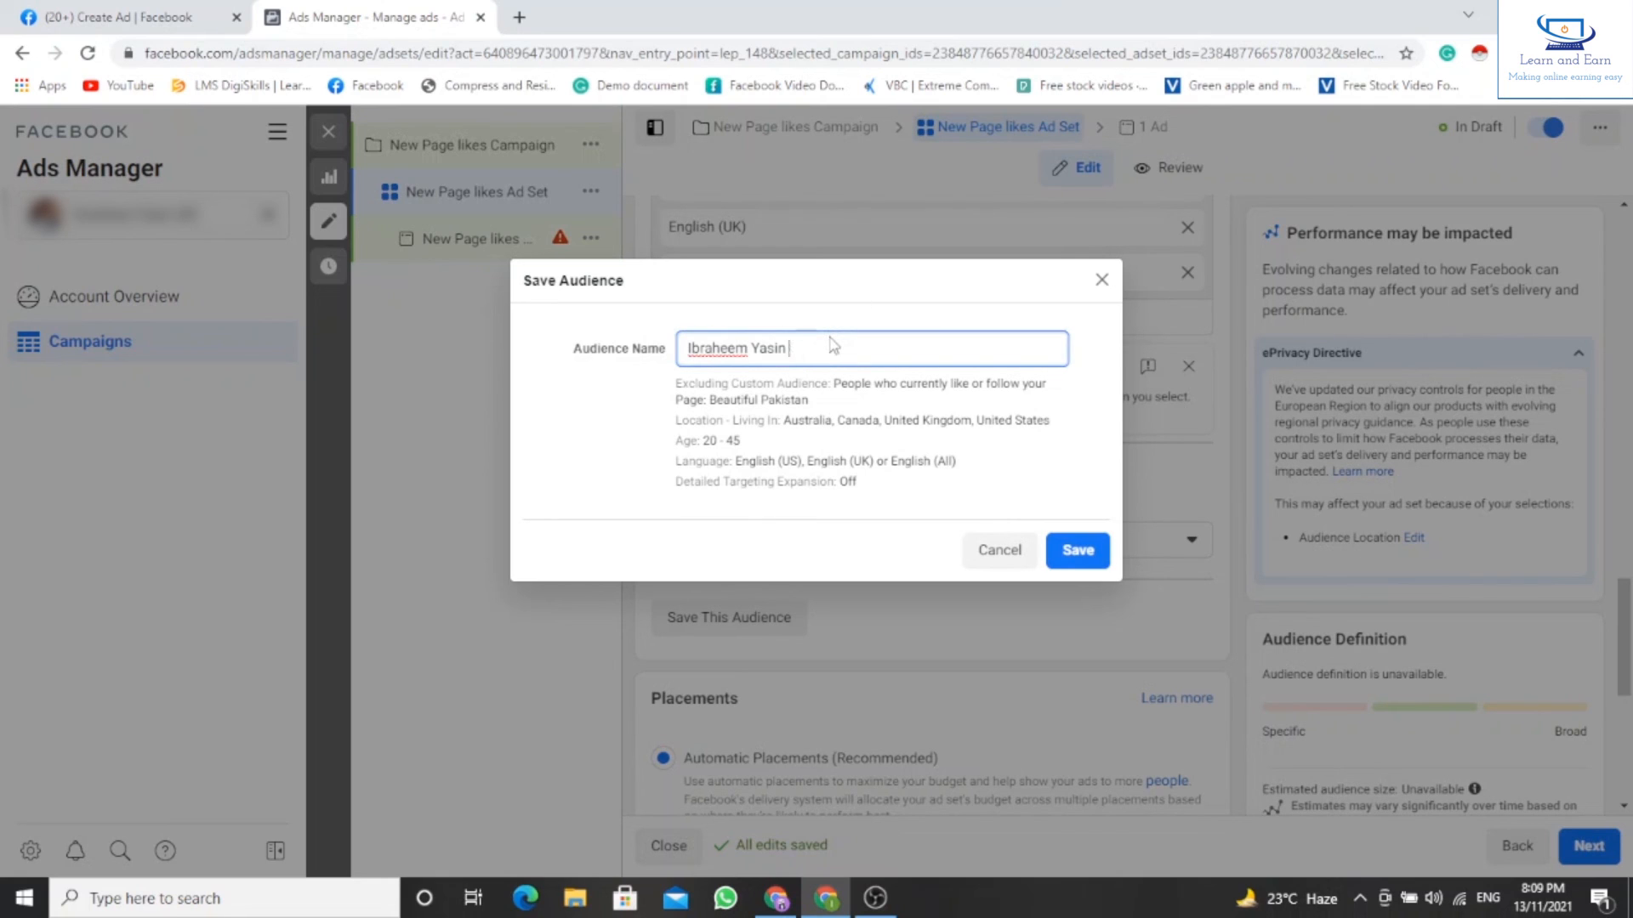
text(tech)
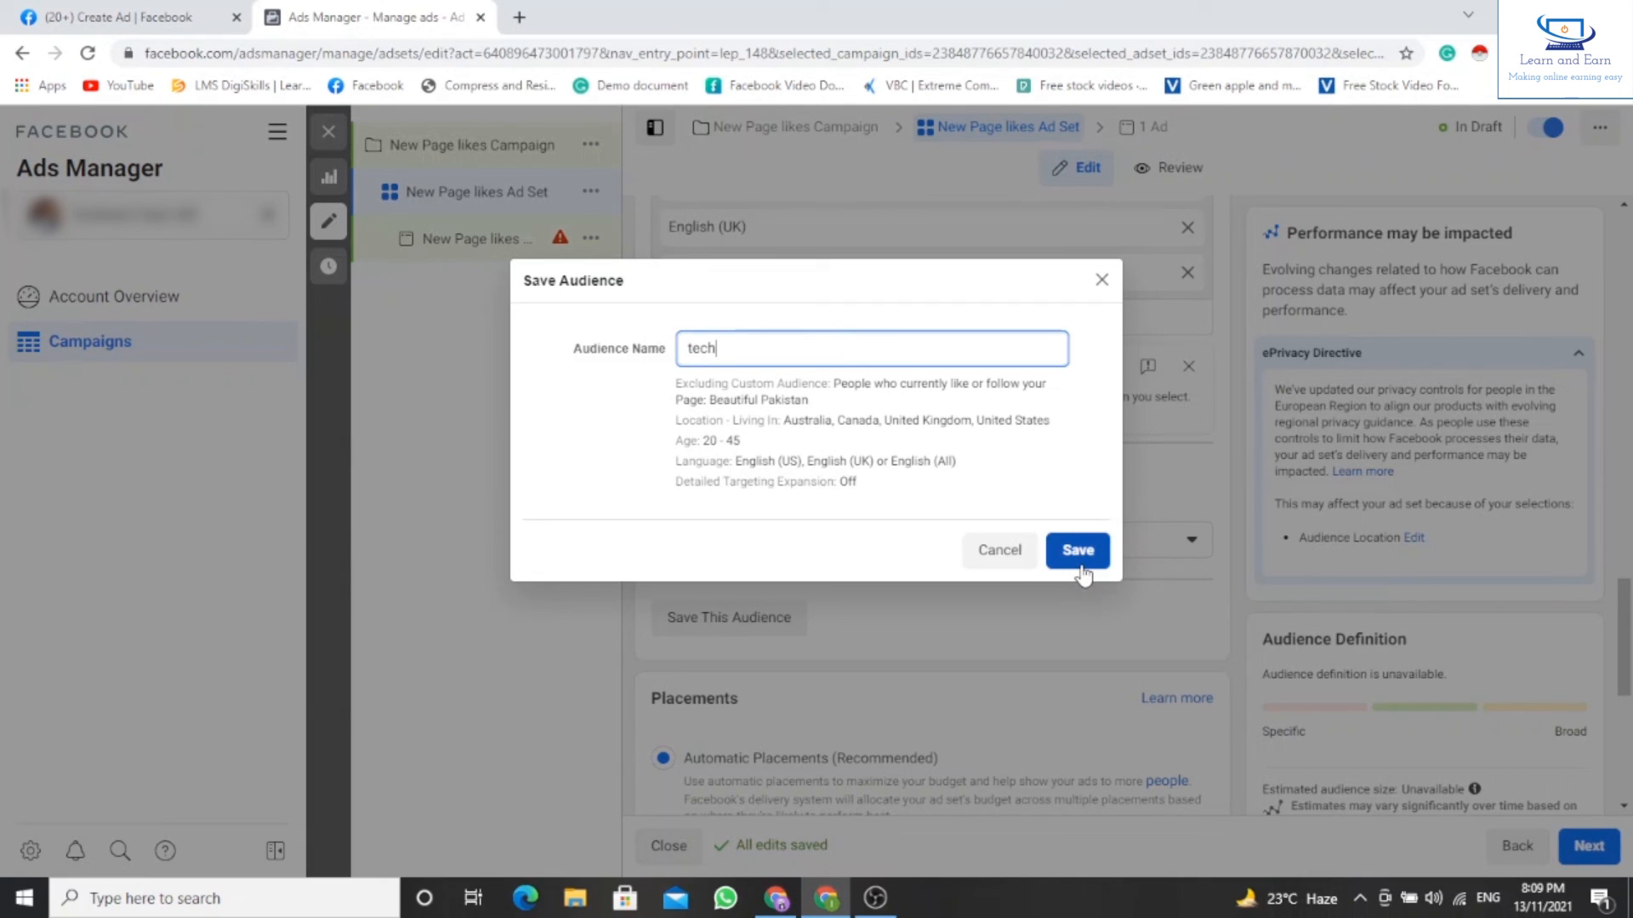
click(1080, 568)
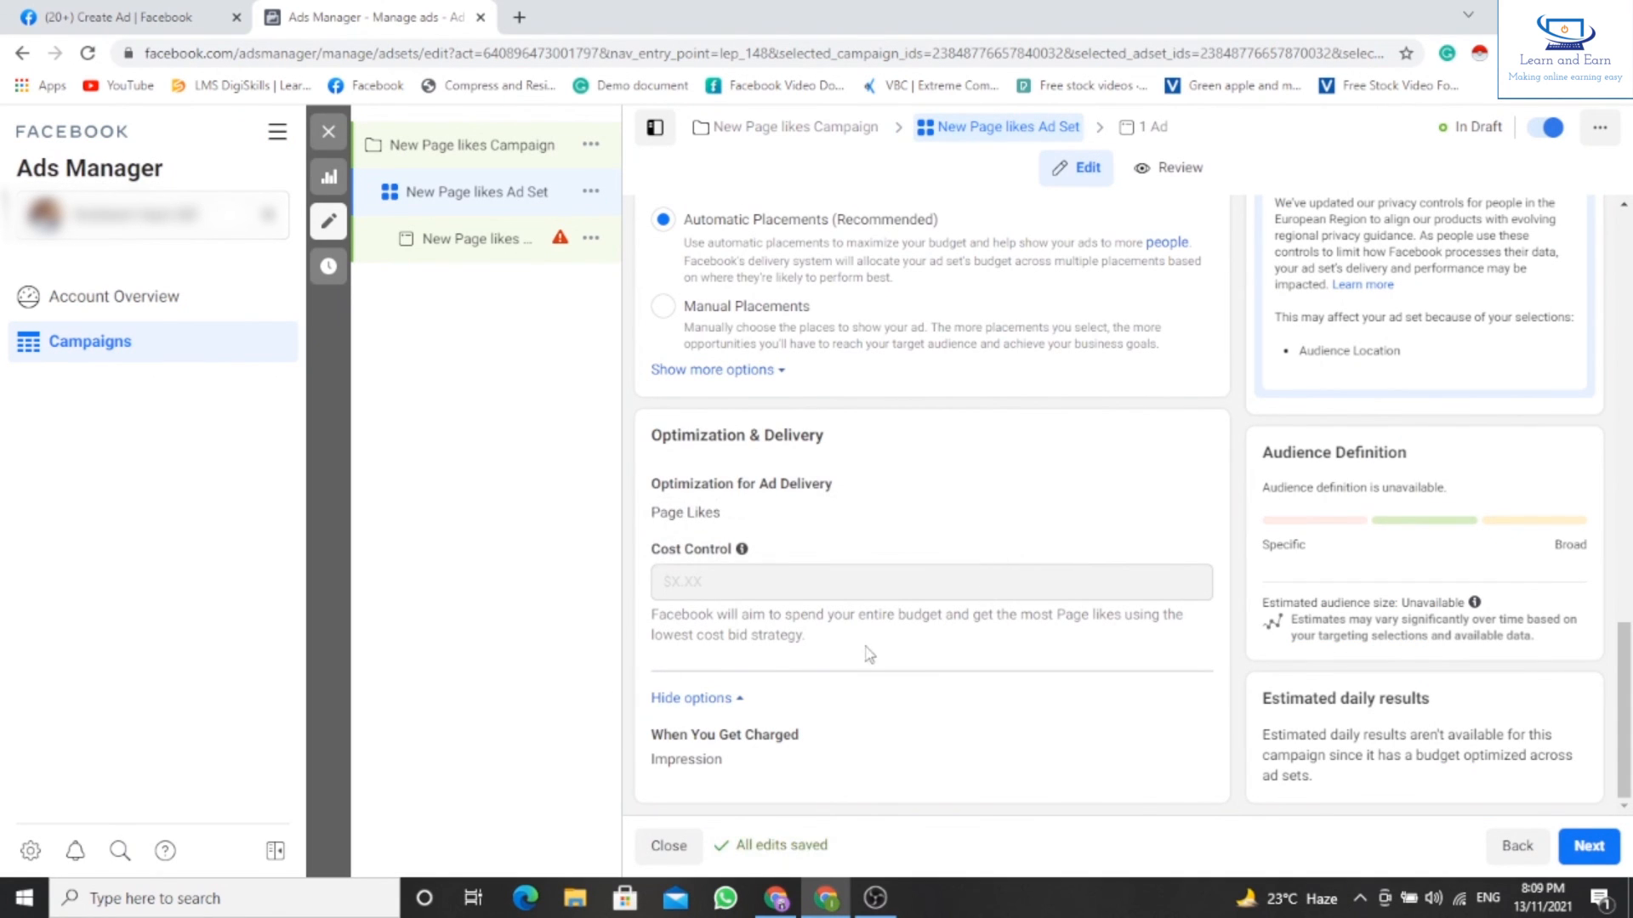
Review the saved tech audience and placements, and examine the available options for when charges apply under Optimization & Delivery.
scroll(838, 583, up, 7)
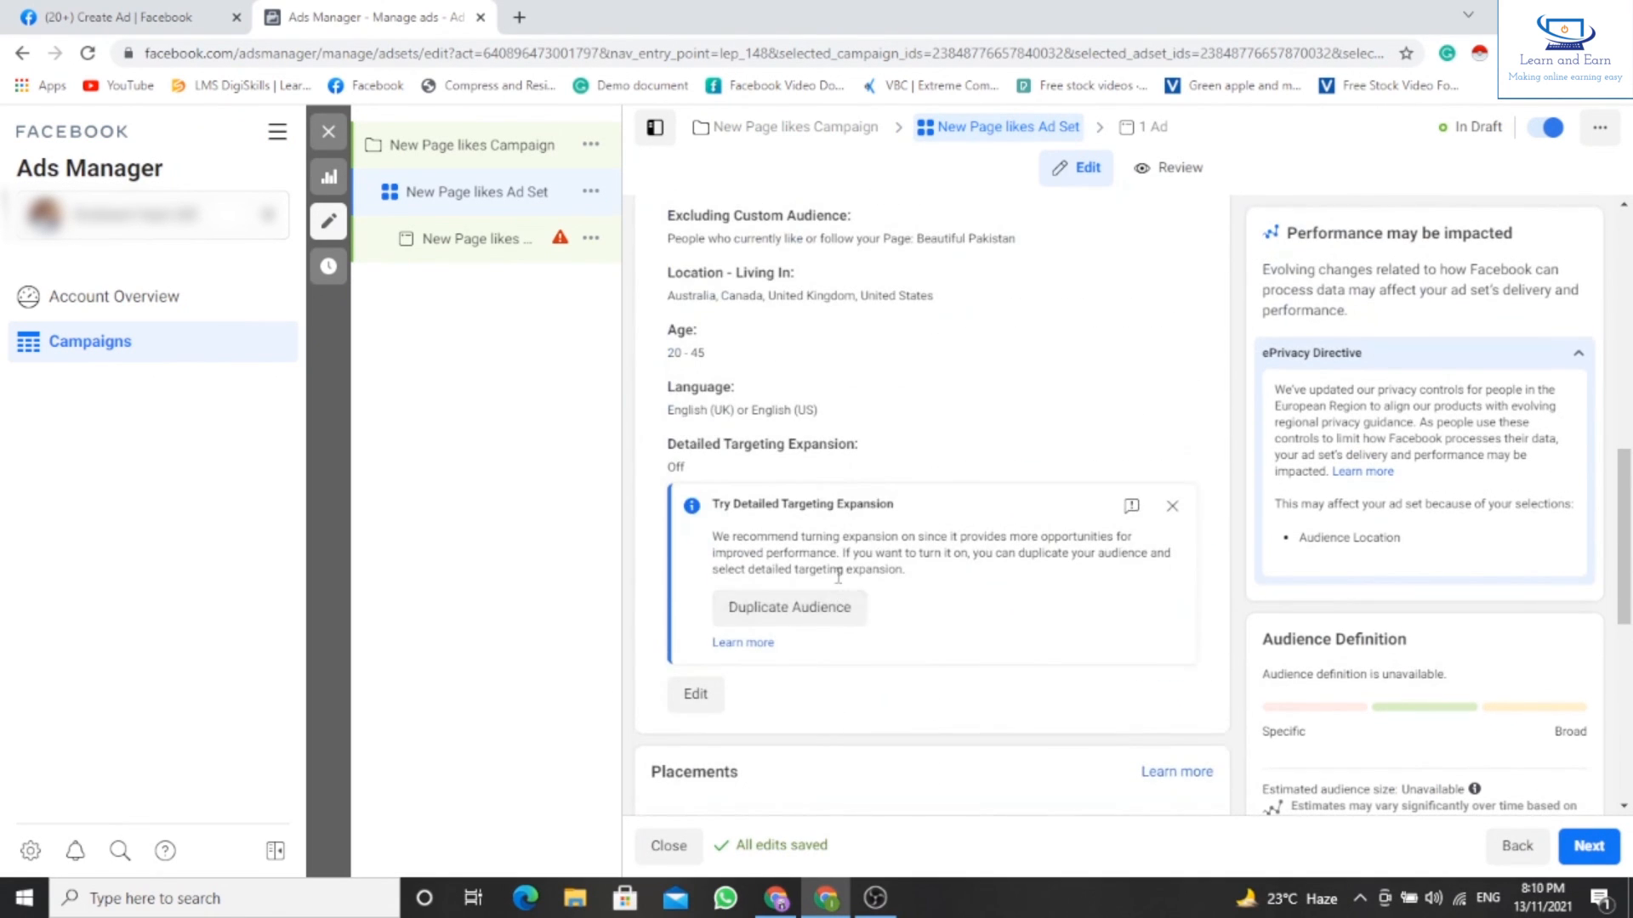
scroll(846, 598, up, 4)
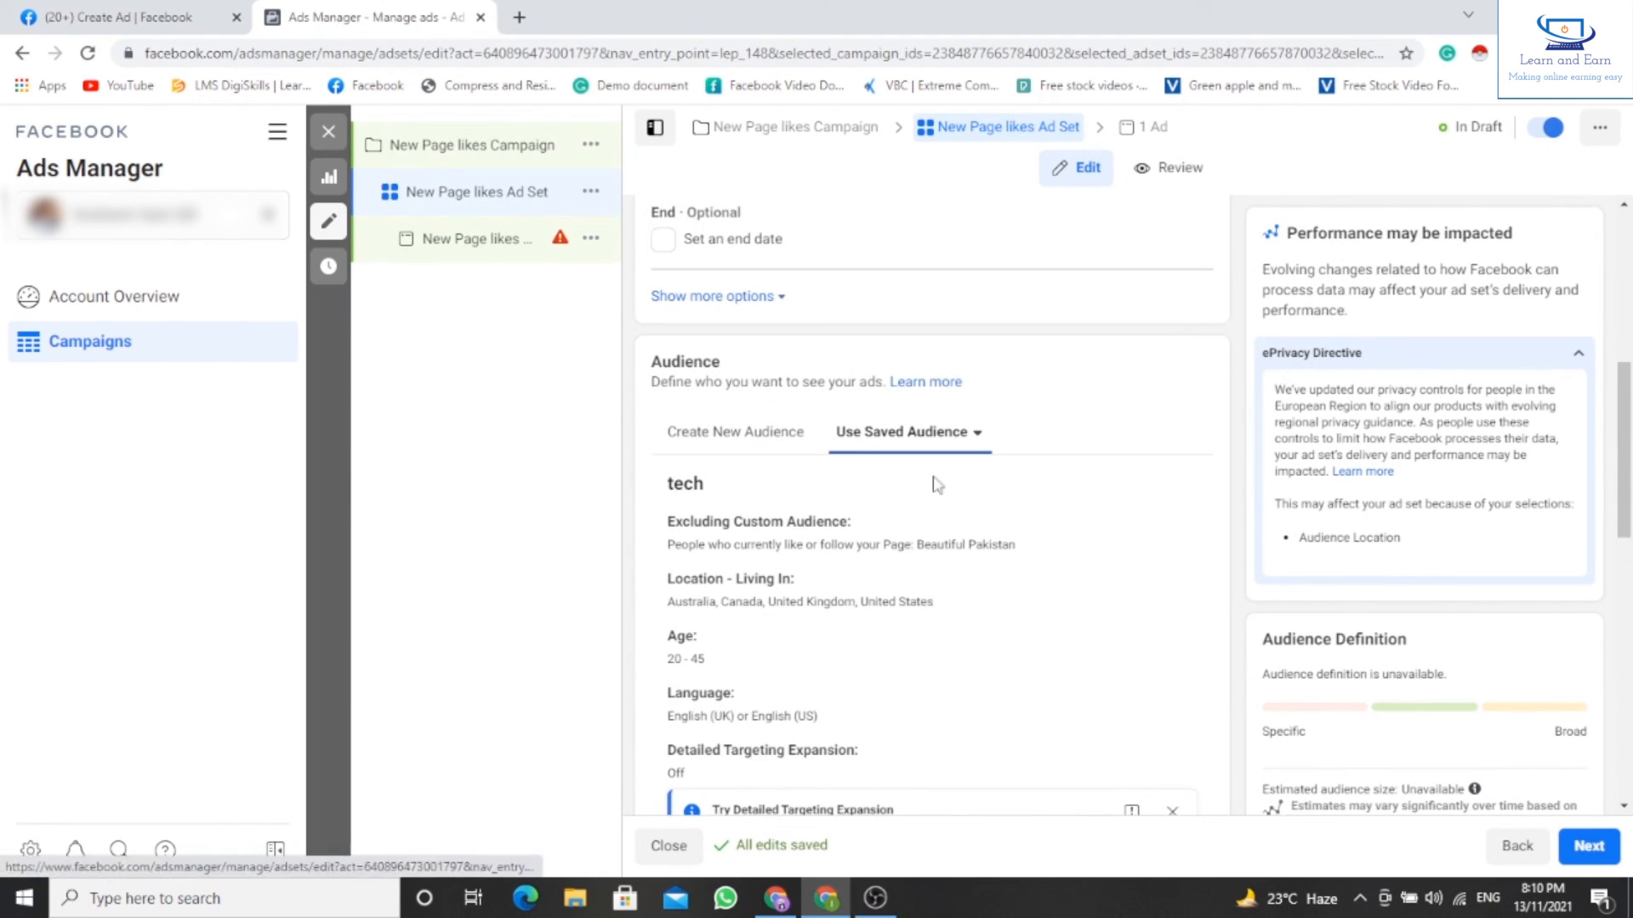
scroll(955, 536, down, 5)
scroll(954, 534, down, 4)
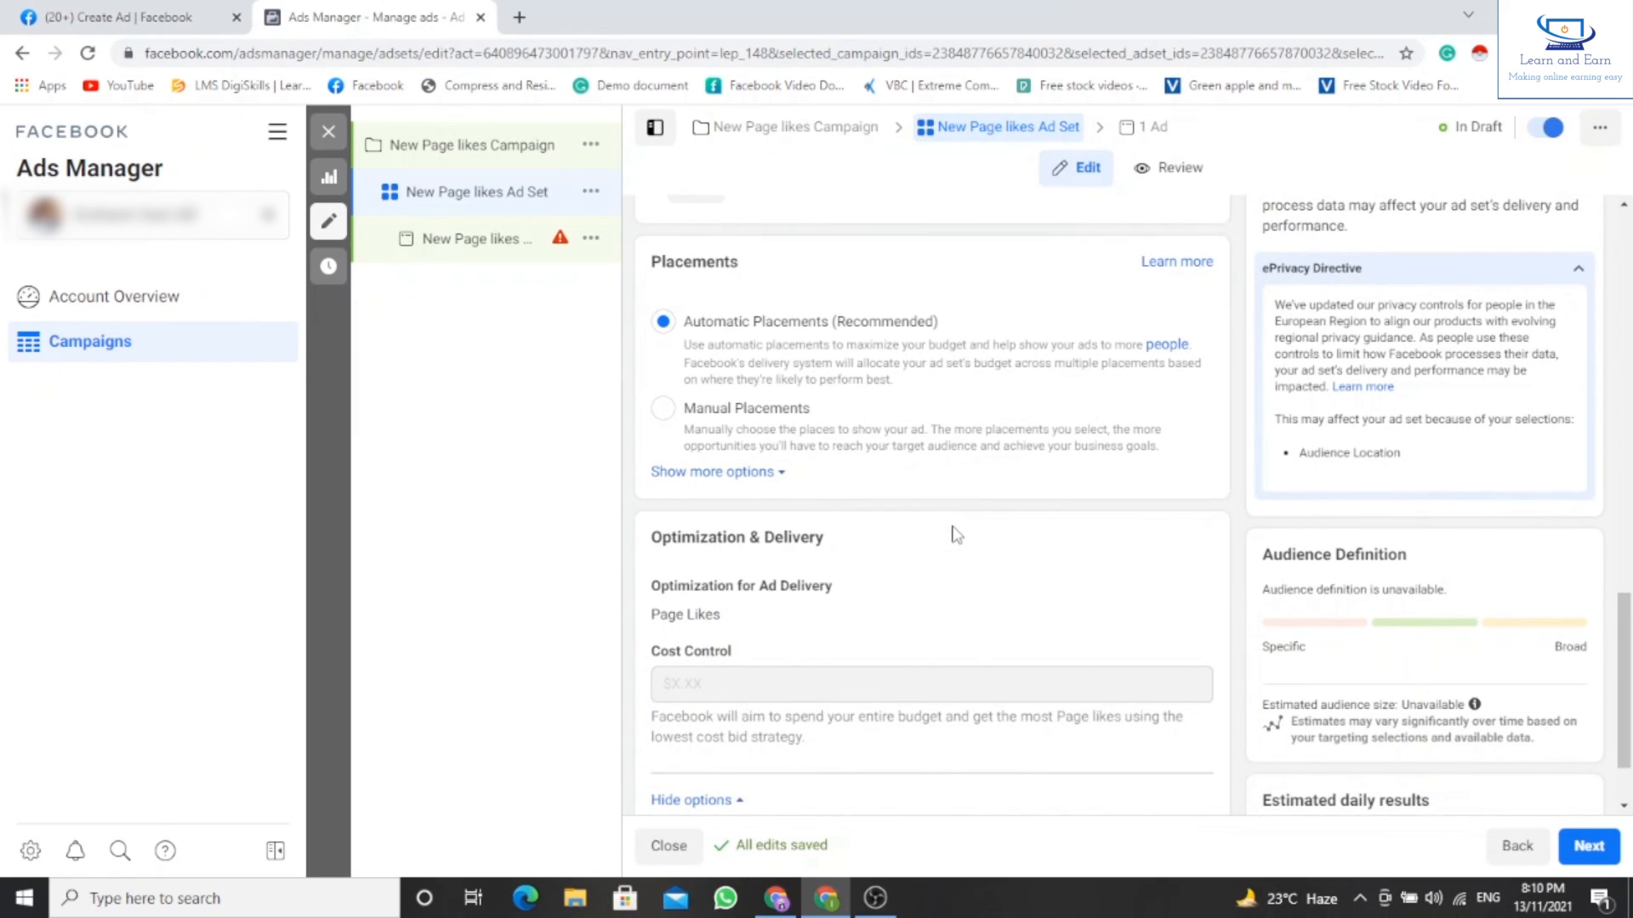
scroll(954, 534, down, 1)
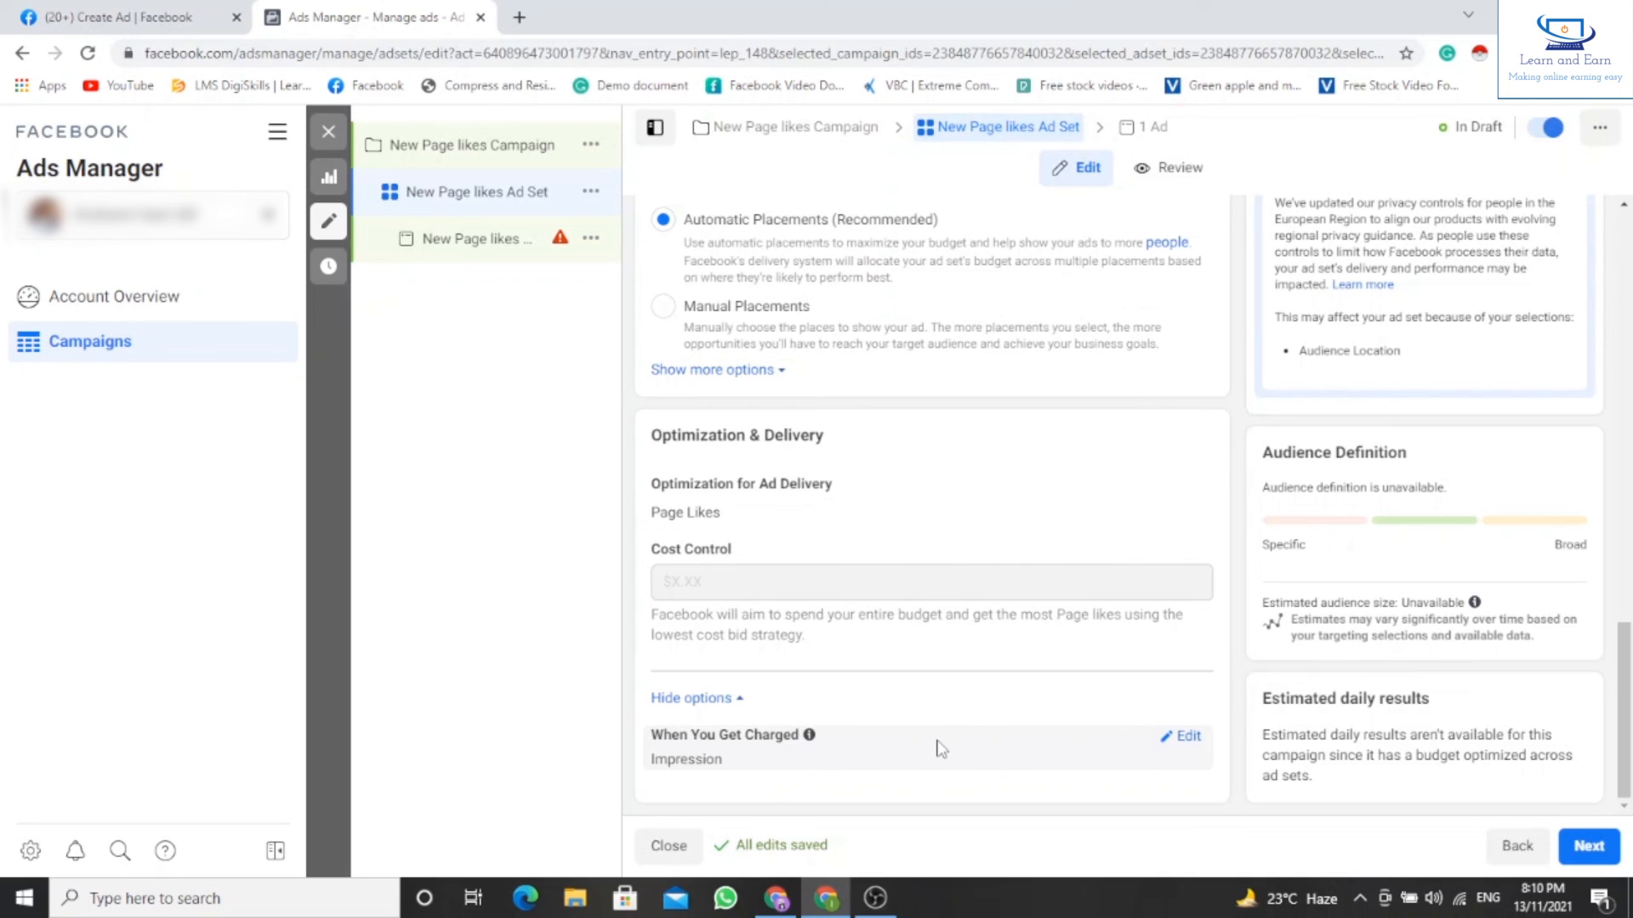
click(1187, 737)
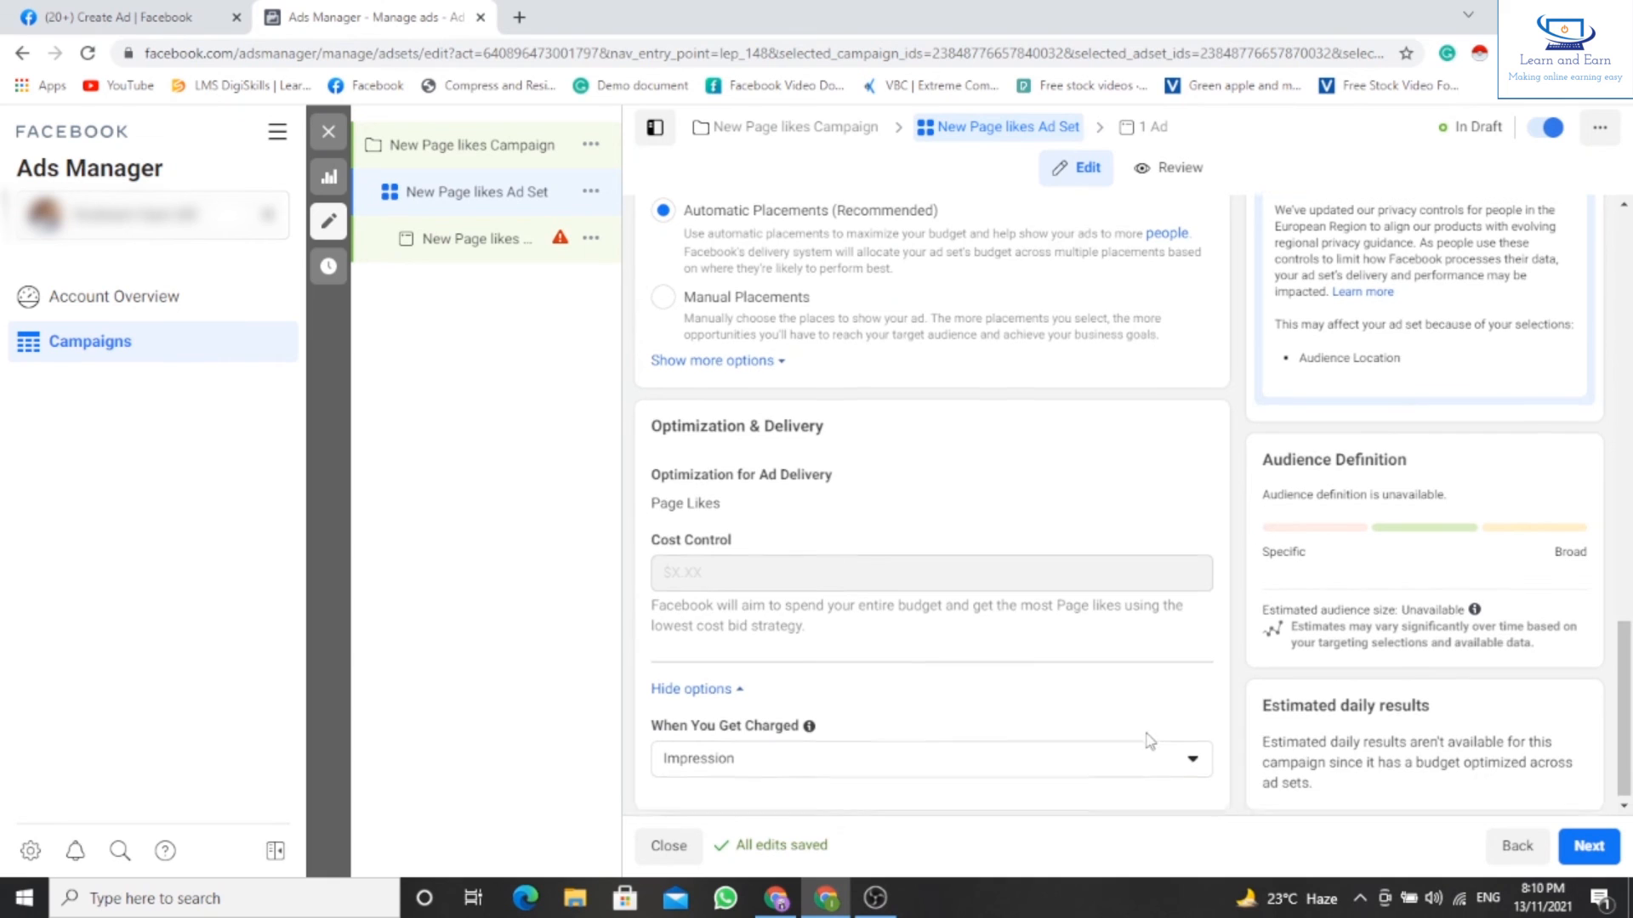
click(1181, 757)
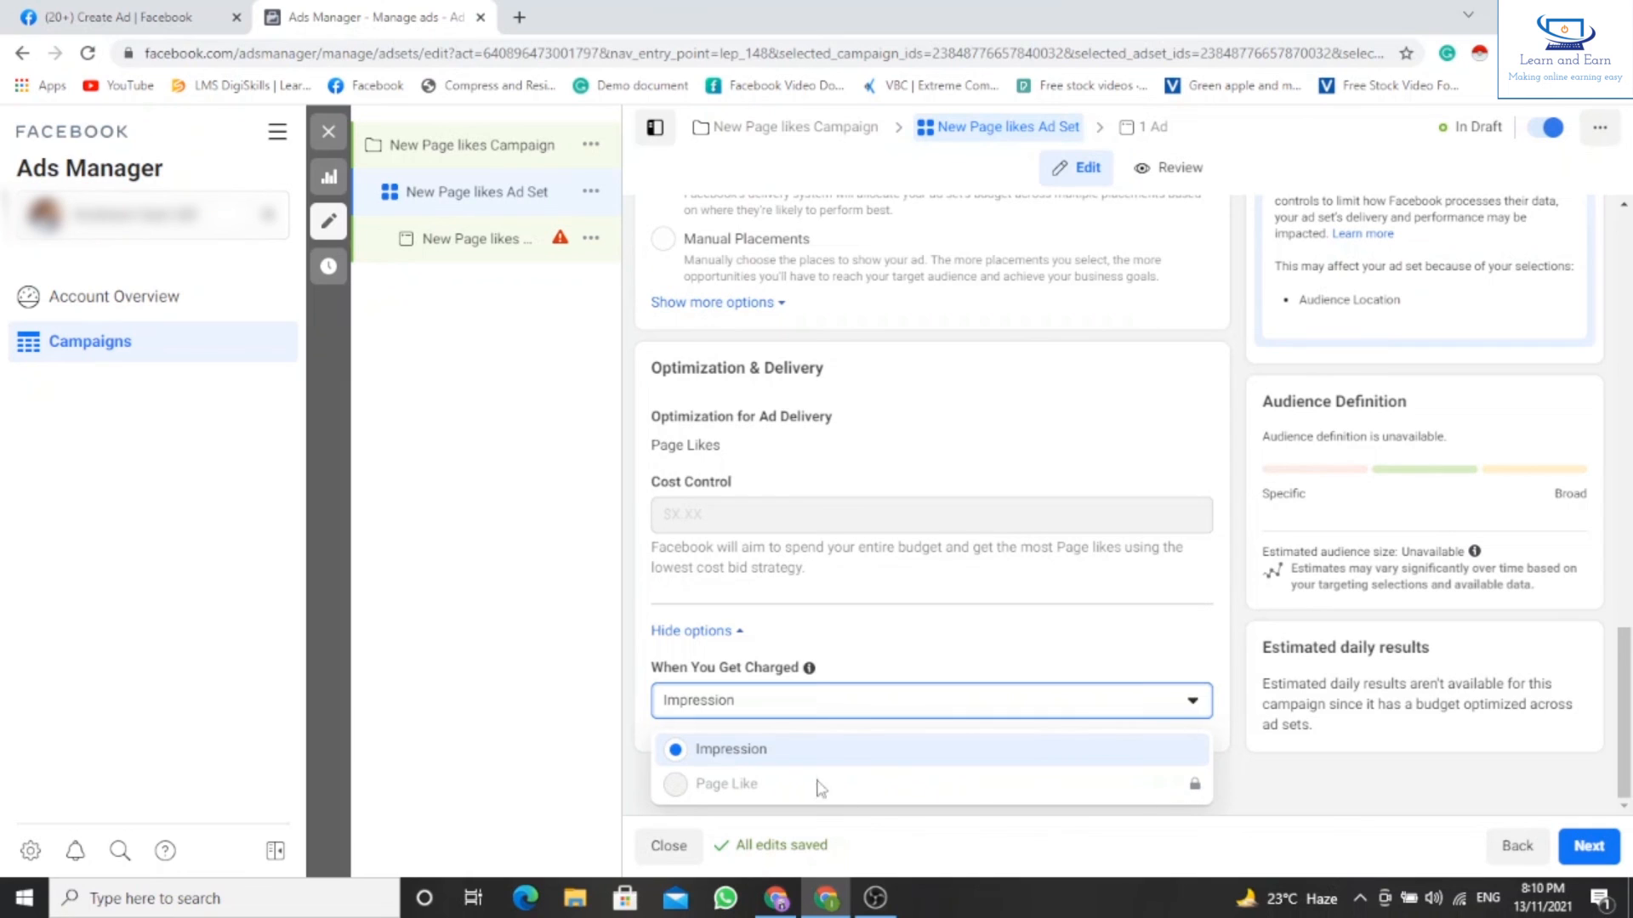
click(810, 670)
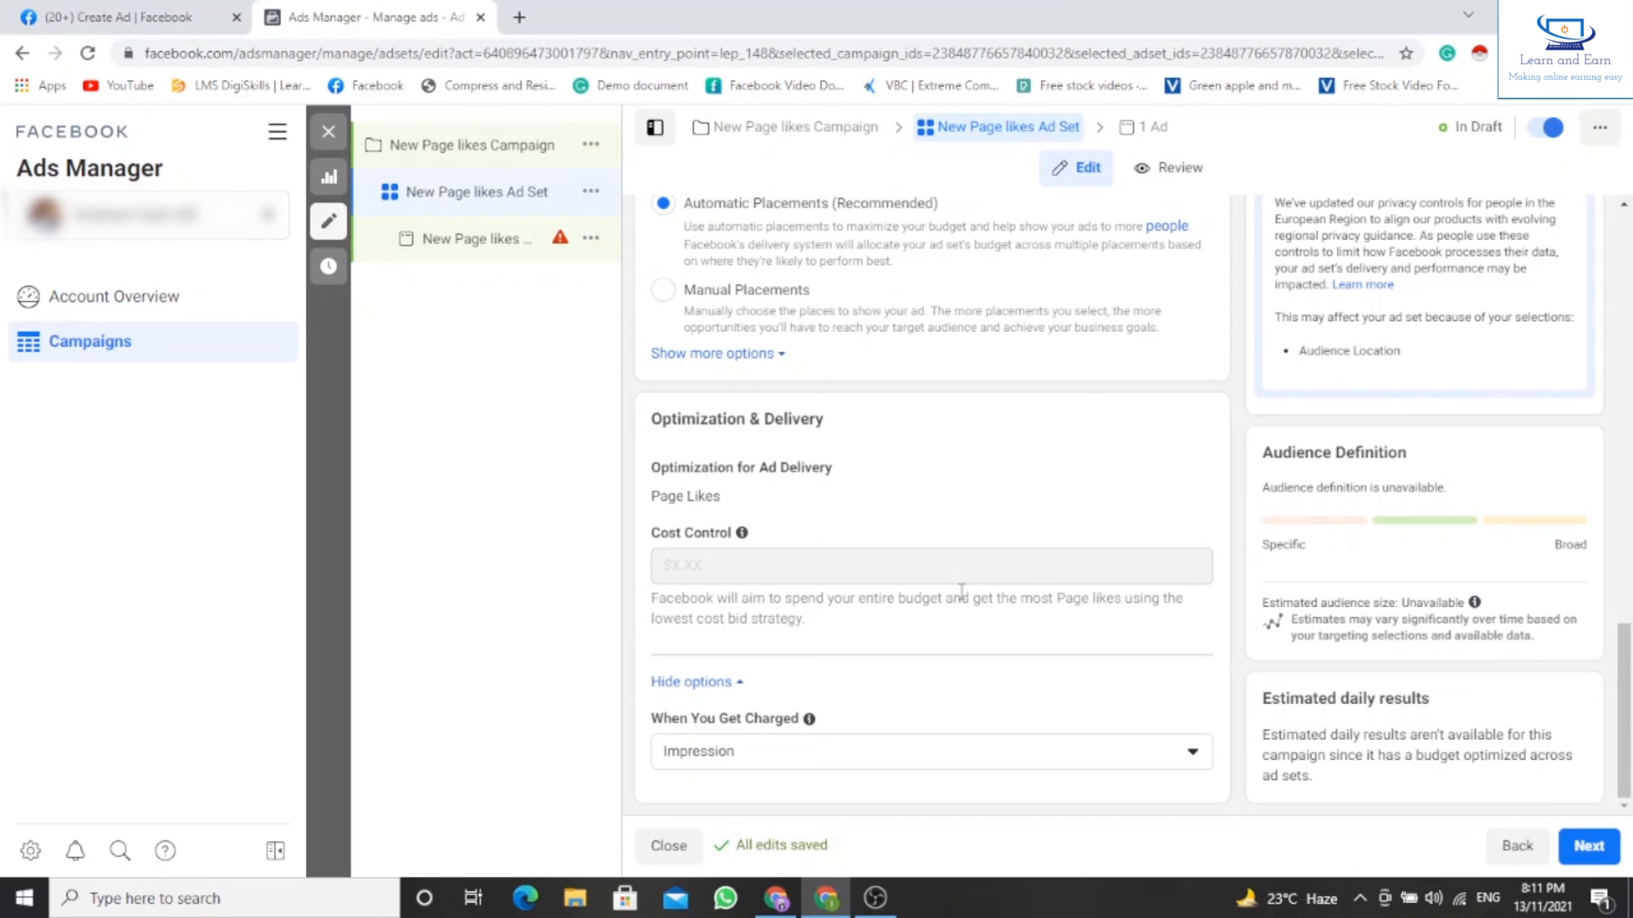
Enable the optional end date in the ad set's schedule, and review the placement and delivery settings.
scroll(953, 587, up, 7)
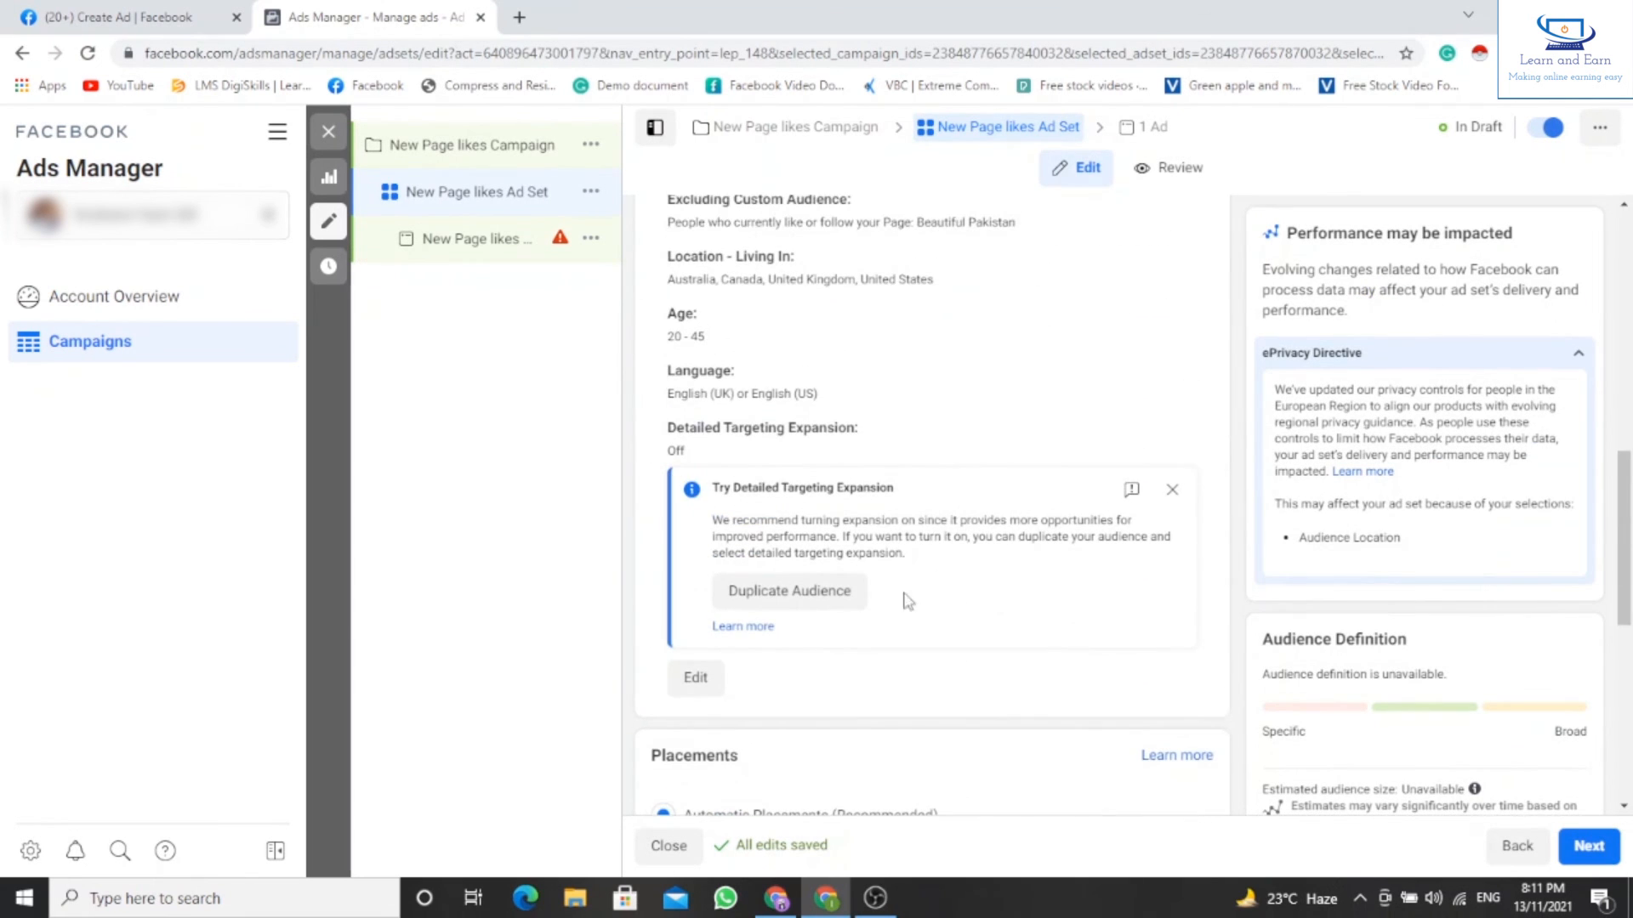
scroll(793, 648, up, 5)
scroll(793, 648, up, 5)
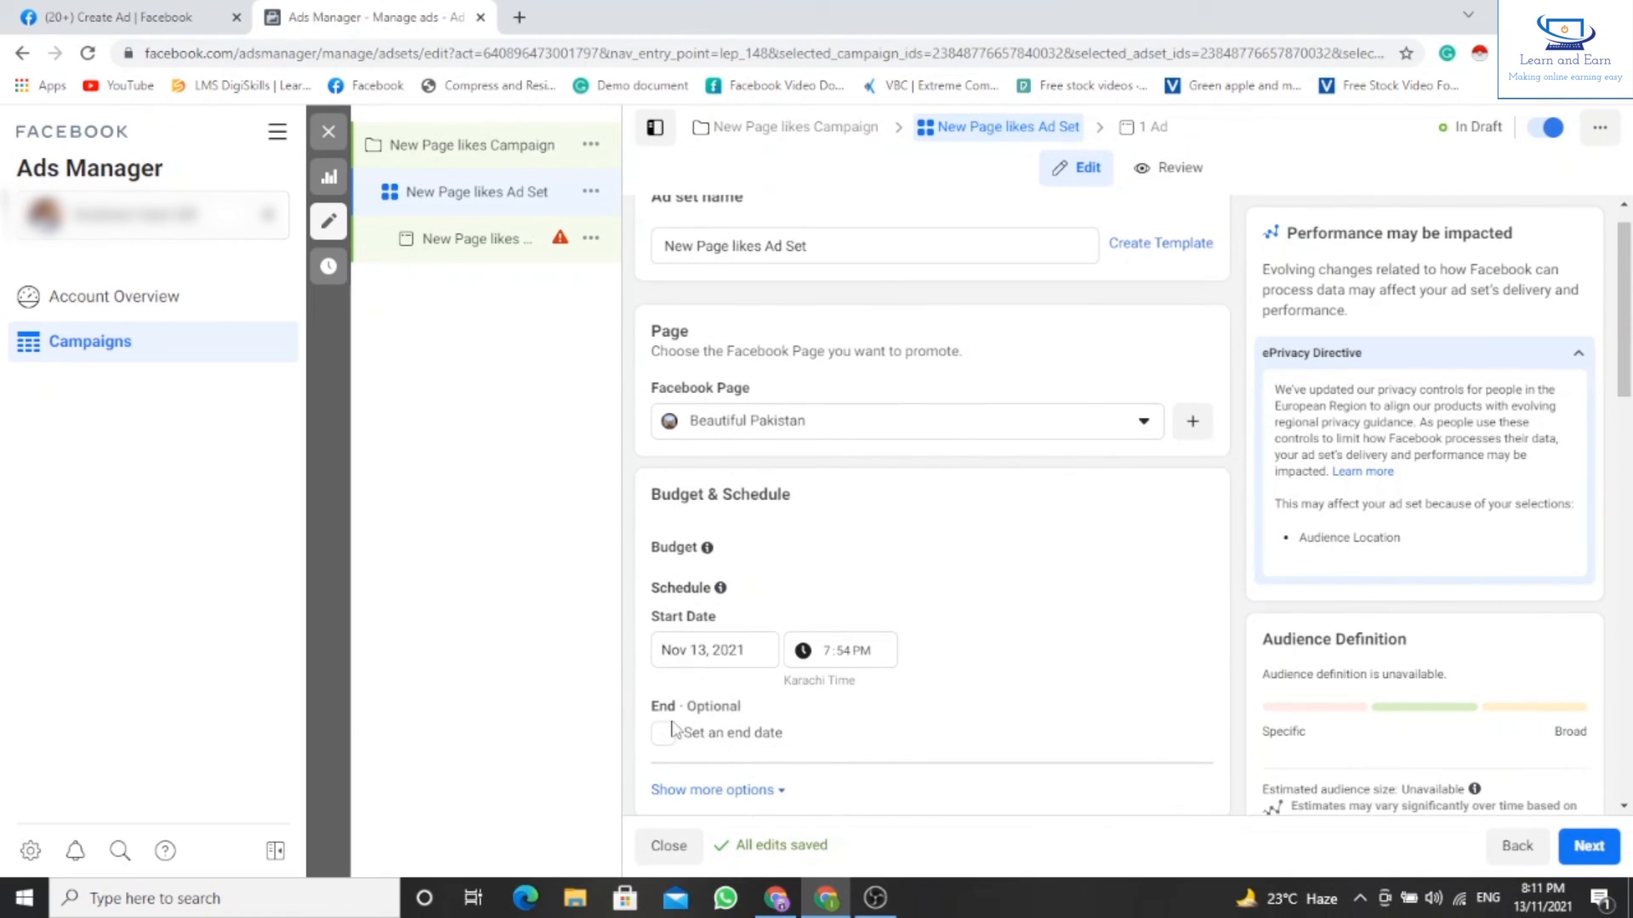
scroll(759, 625, up, 1)
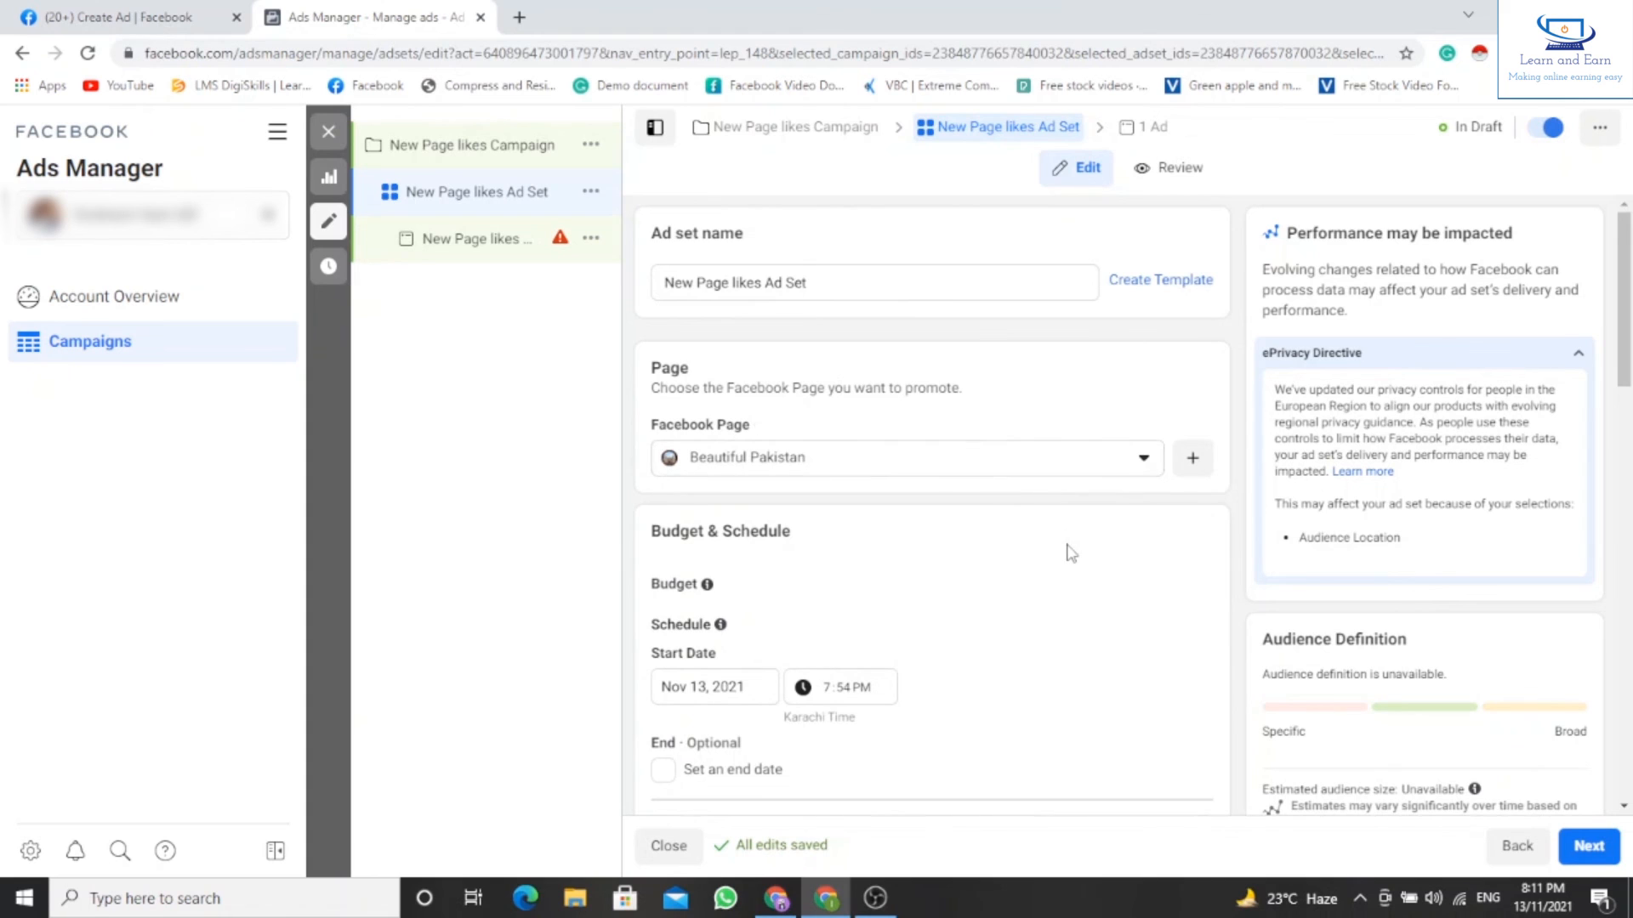
scroll(1069, 553, down, 5)
scroll(1069, 553, up, 1)
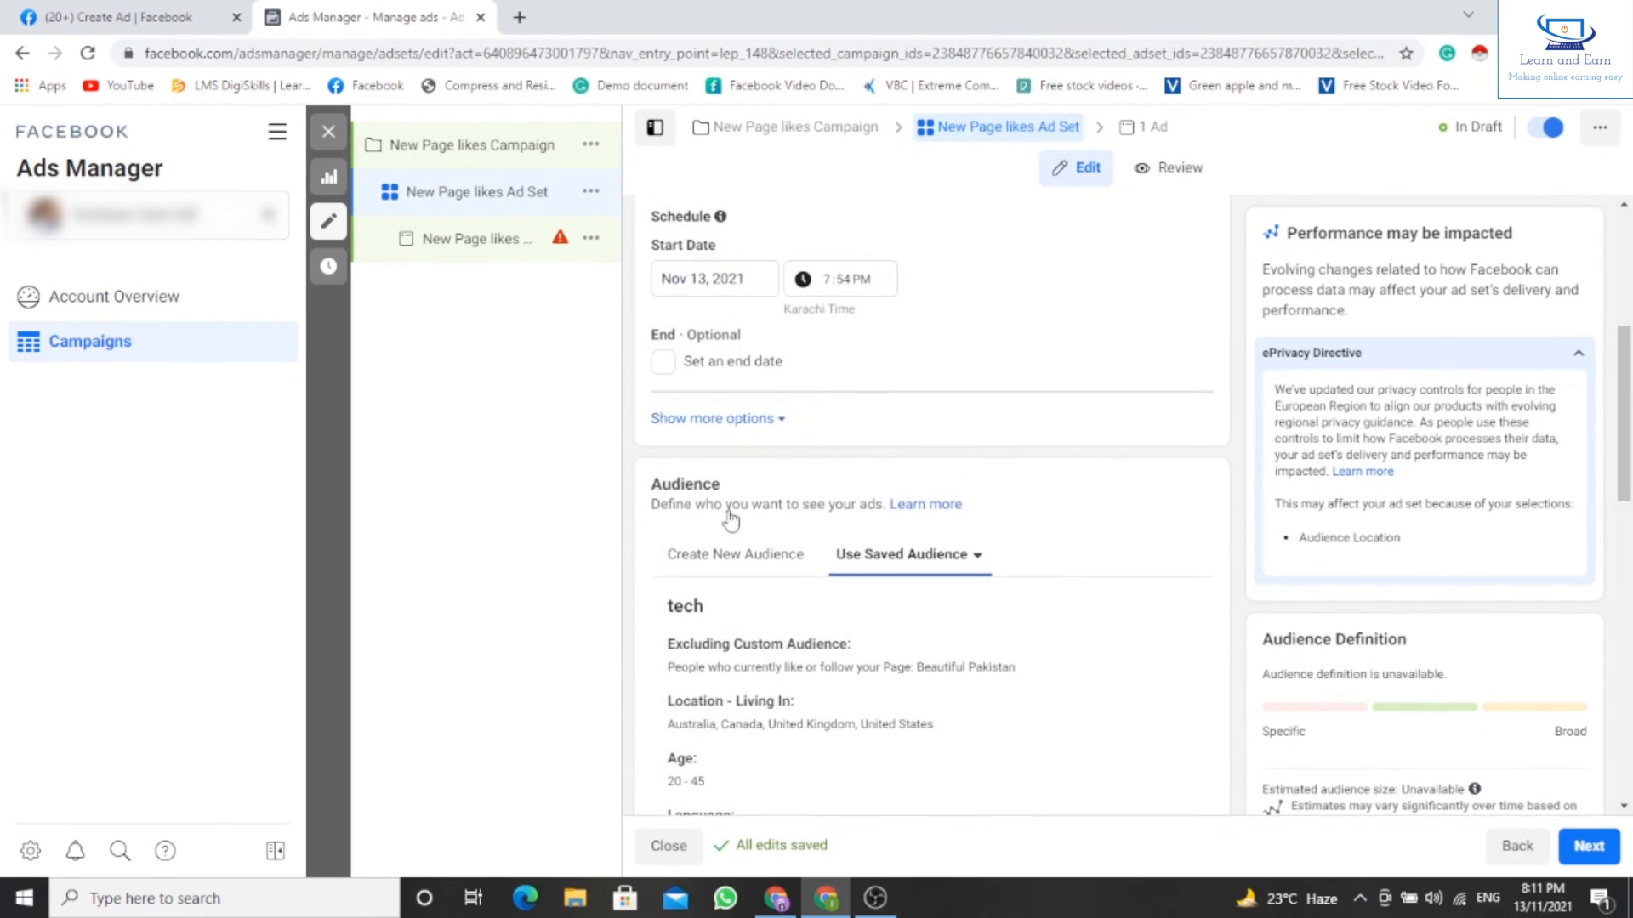
click(730, 366)
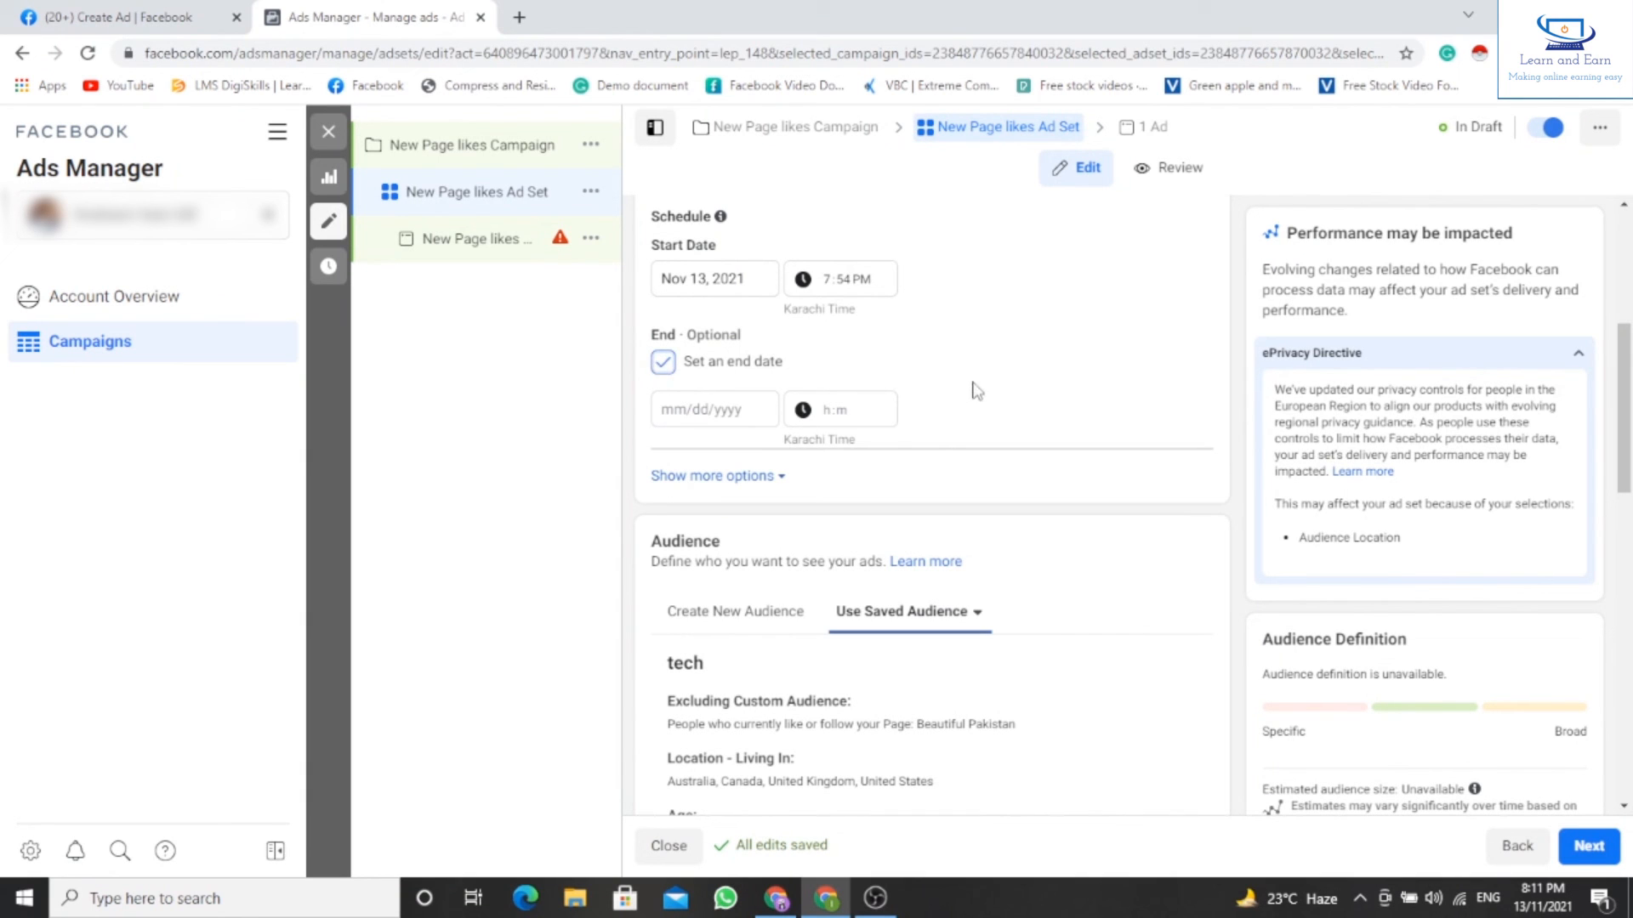
scroll(722, 459, down, 6)
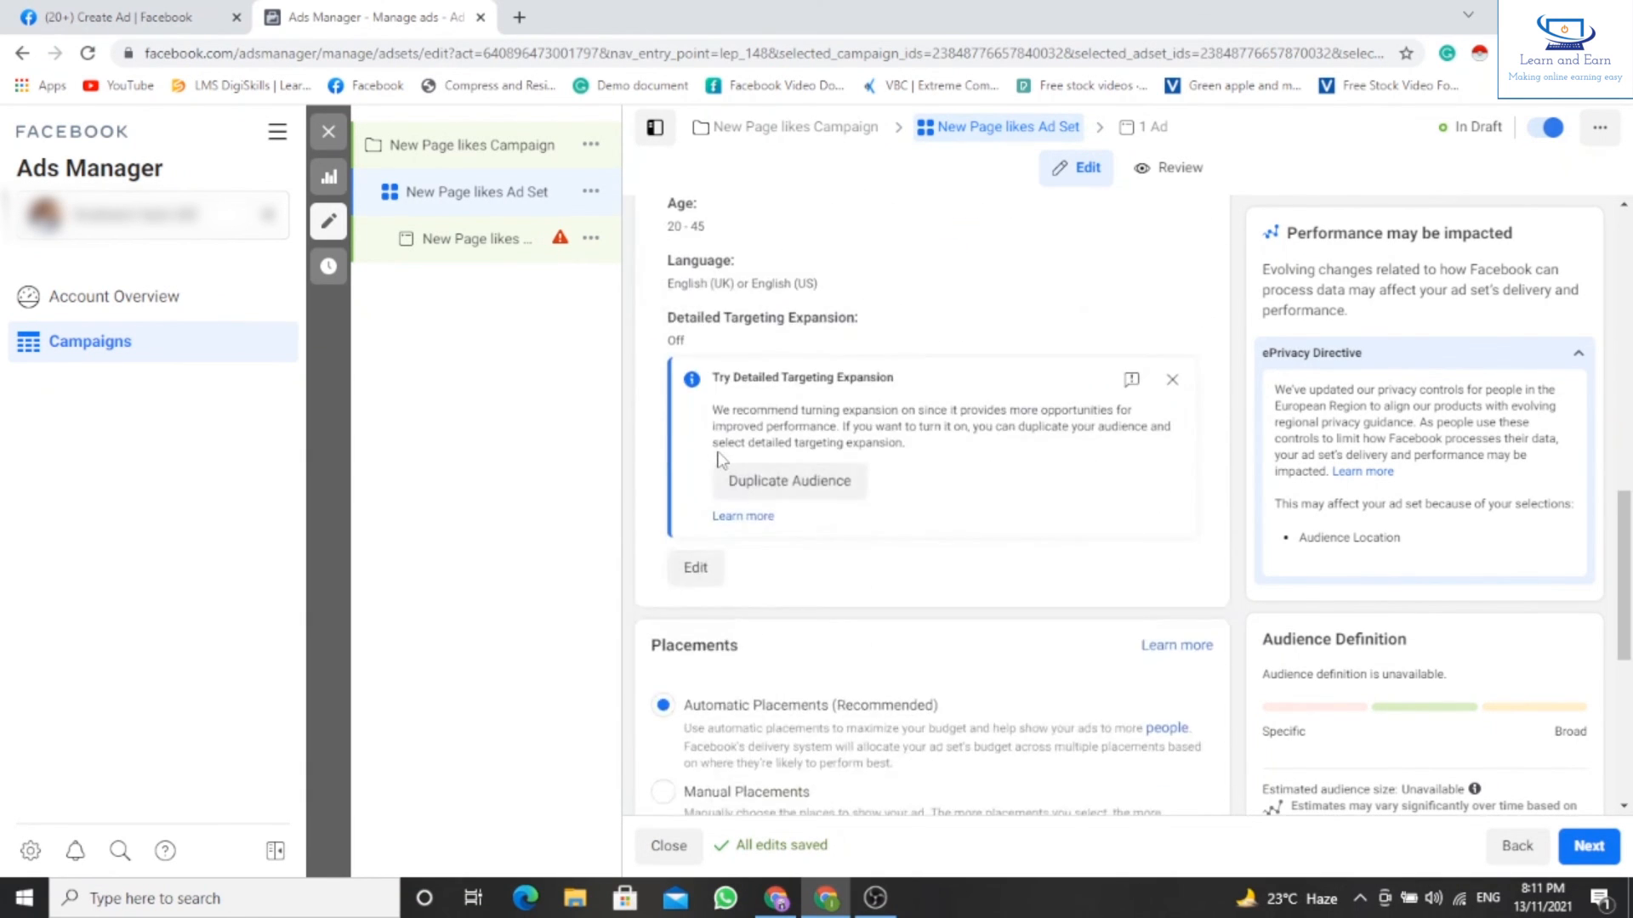
scroll(721, 459, down, 5)
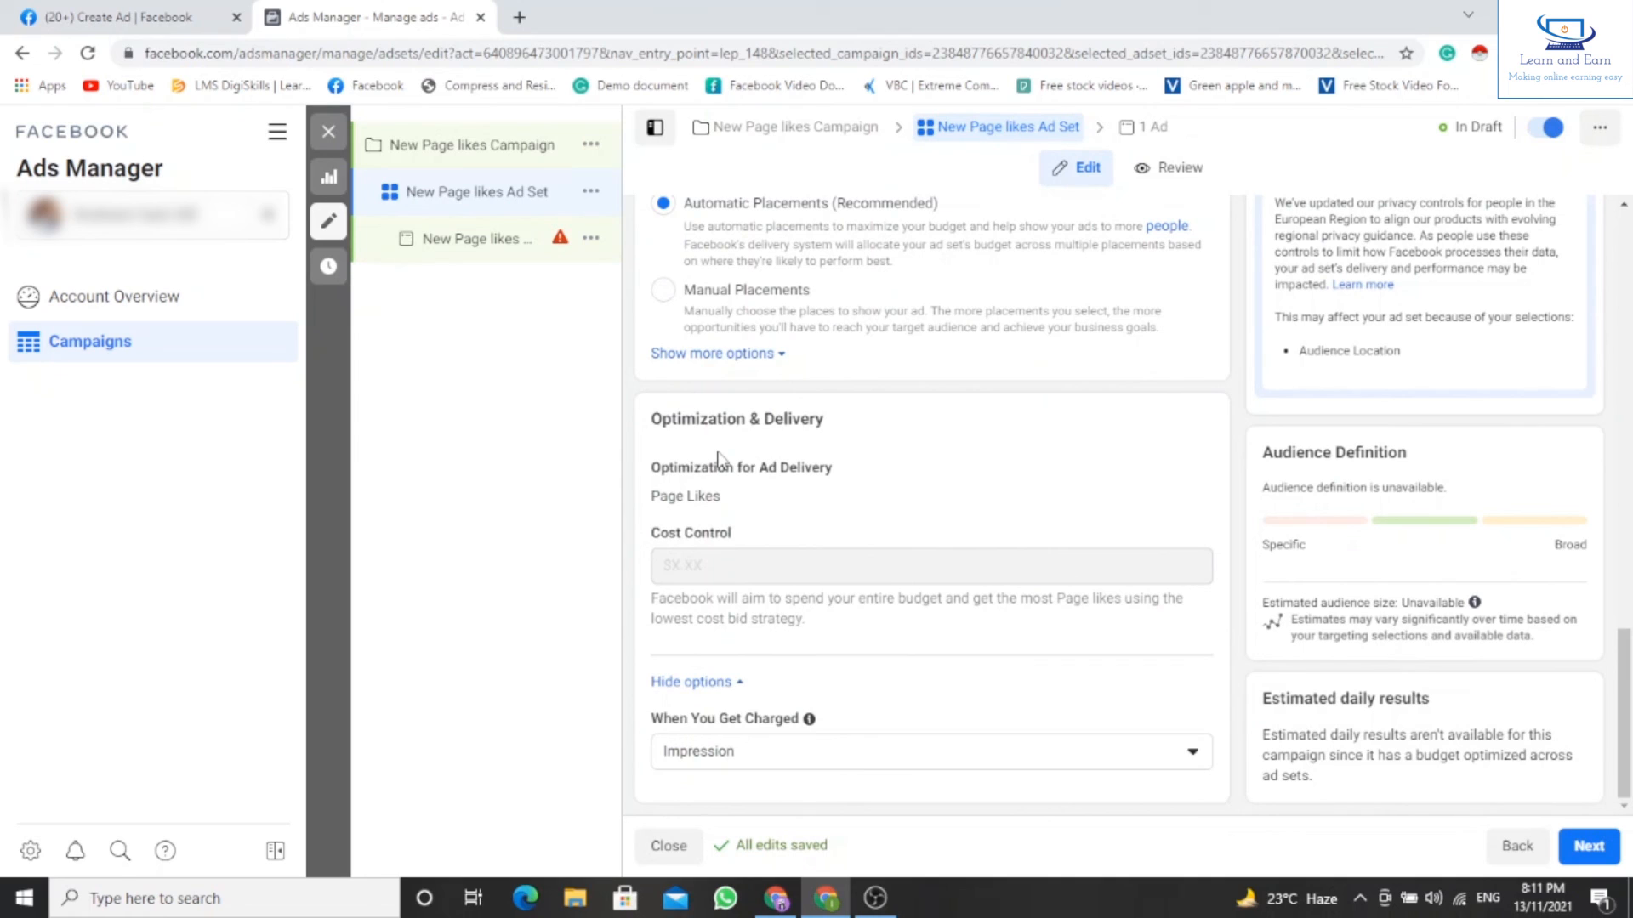